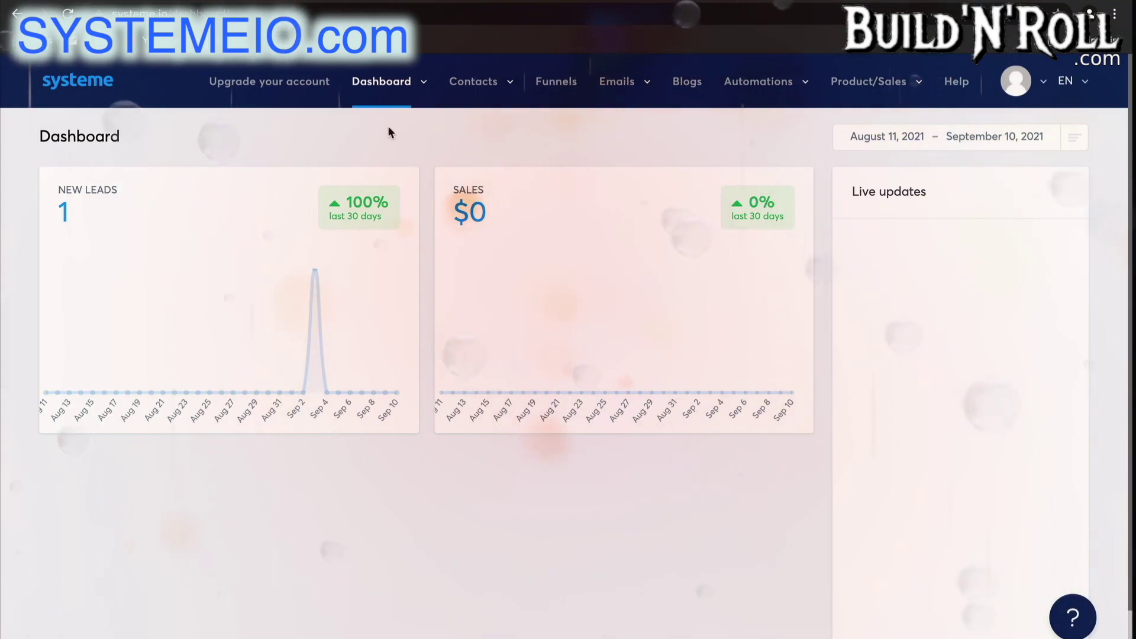
pyautogui.click(420, 83)
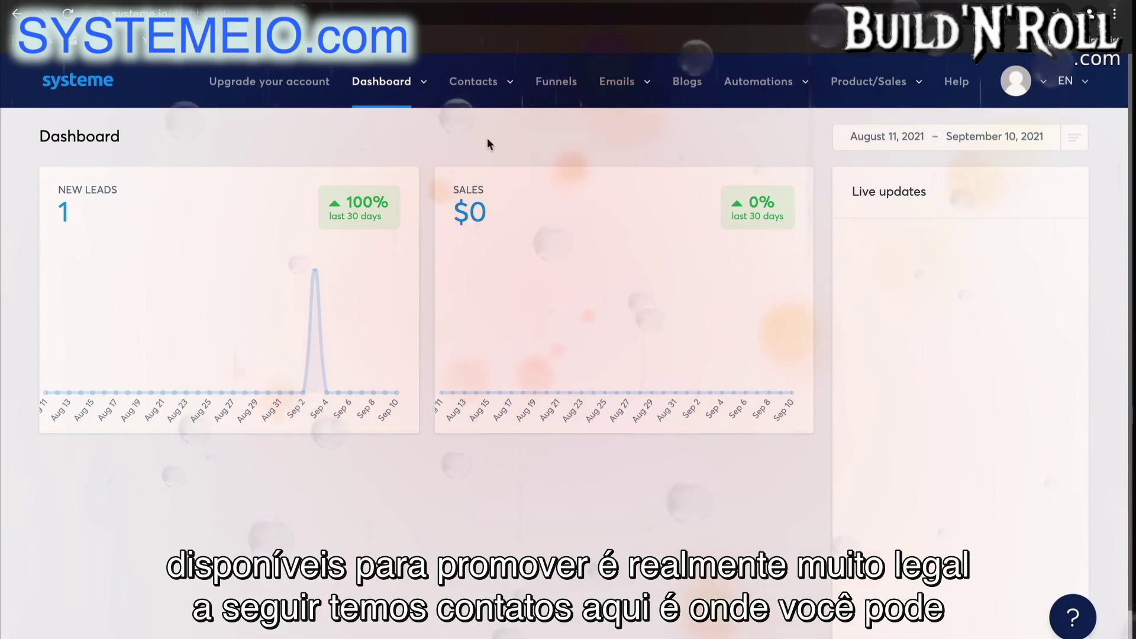
pyautogui.moveTo(489, 90)
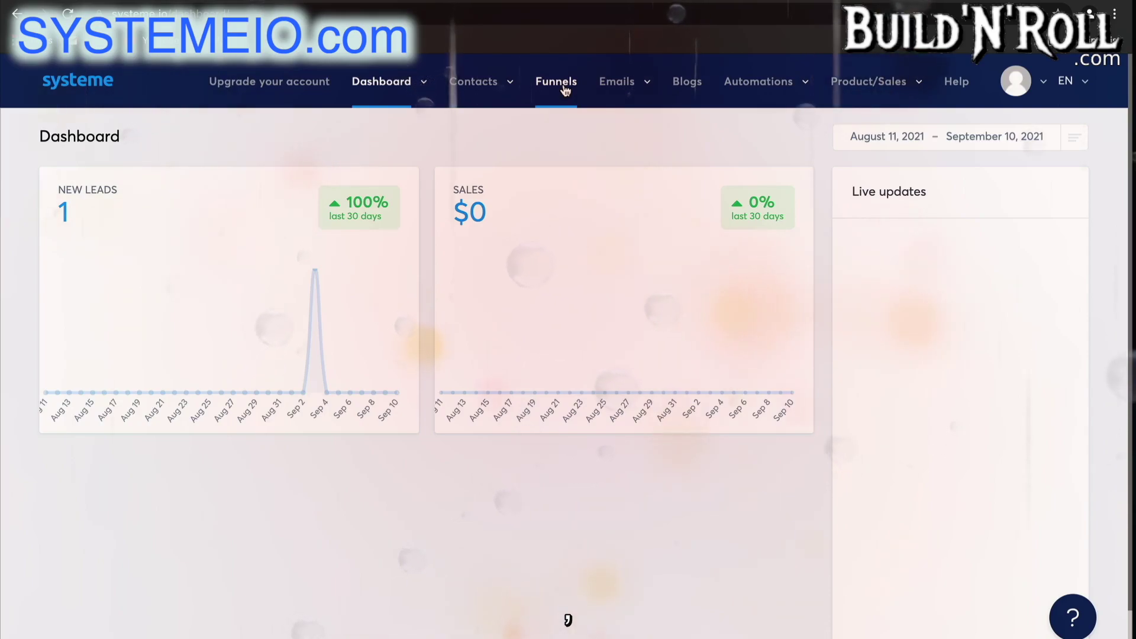
pyautogui.moveTo(594, 99)
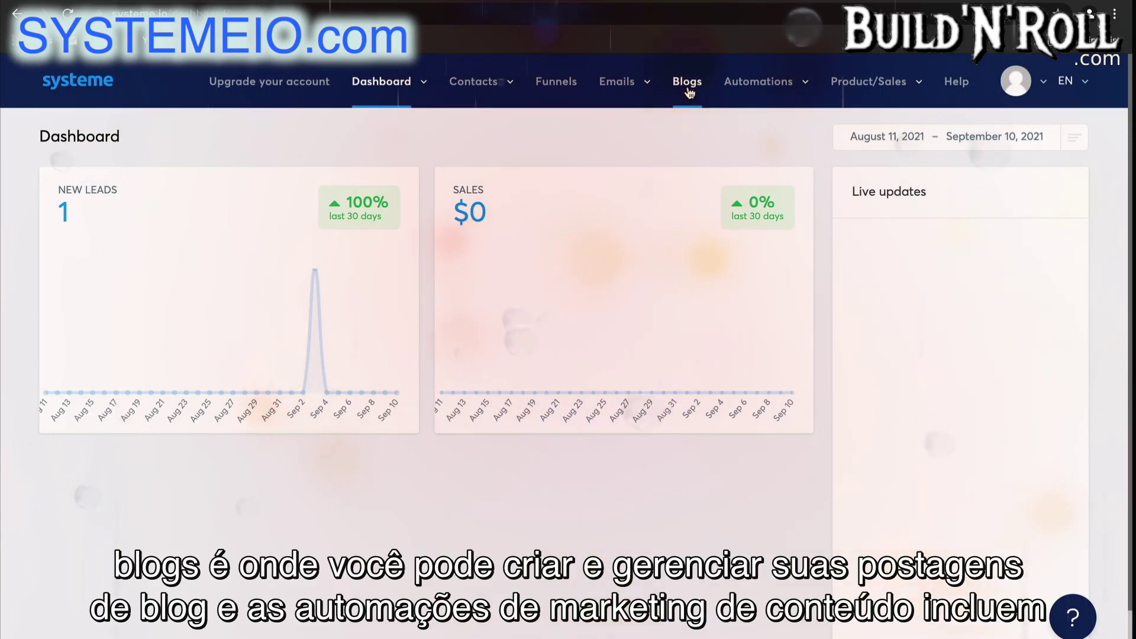
pyautogui.moveTo(744, 102)
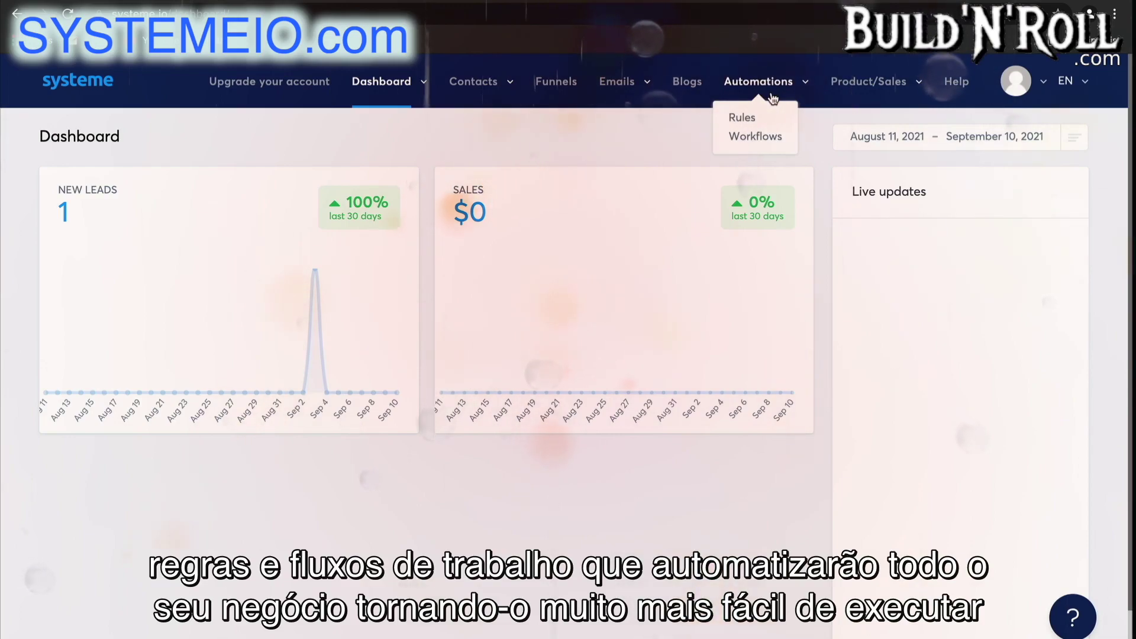
pyautogui.moveTo(847, 93)
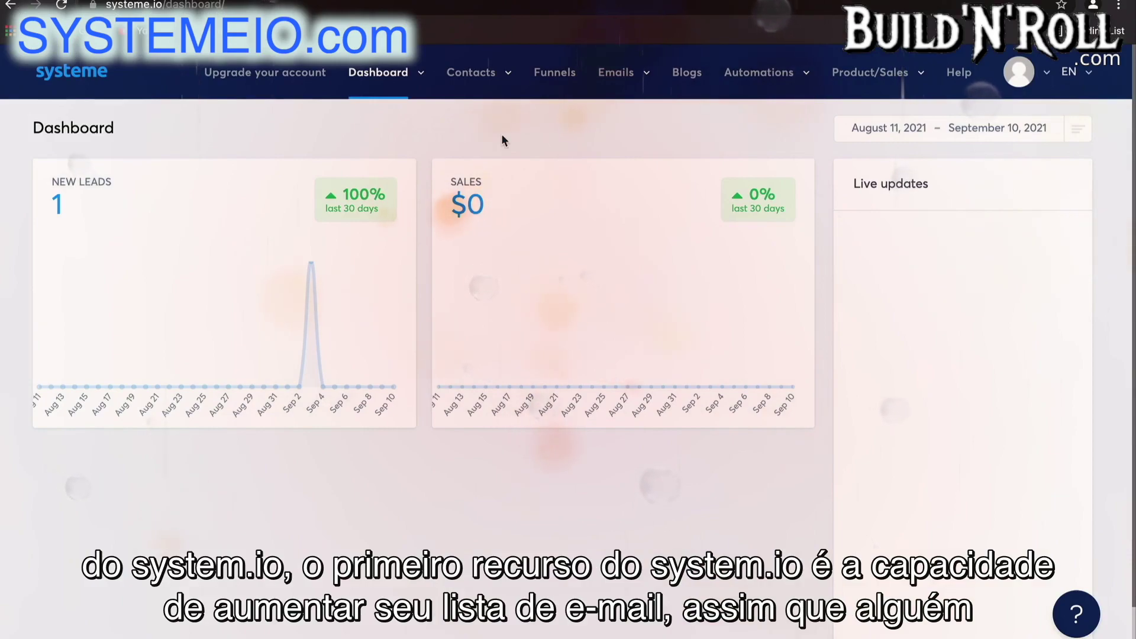
# Open the contact creation form from the contacts list and look through its fields and tag selection.
pyautogui.moveTo(486, 75)
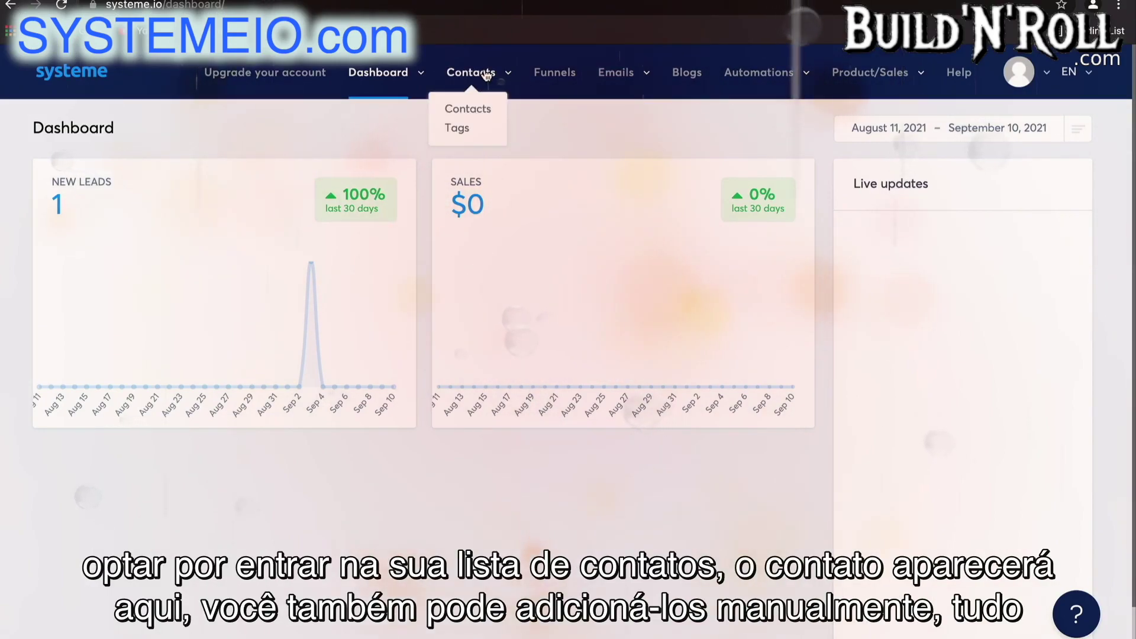
pyautogui.click(485, 111)
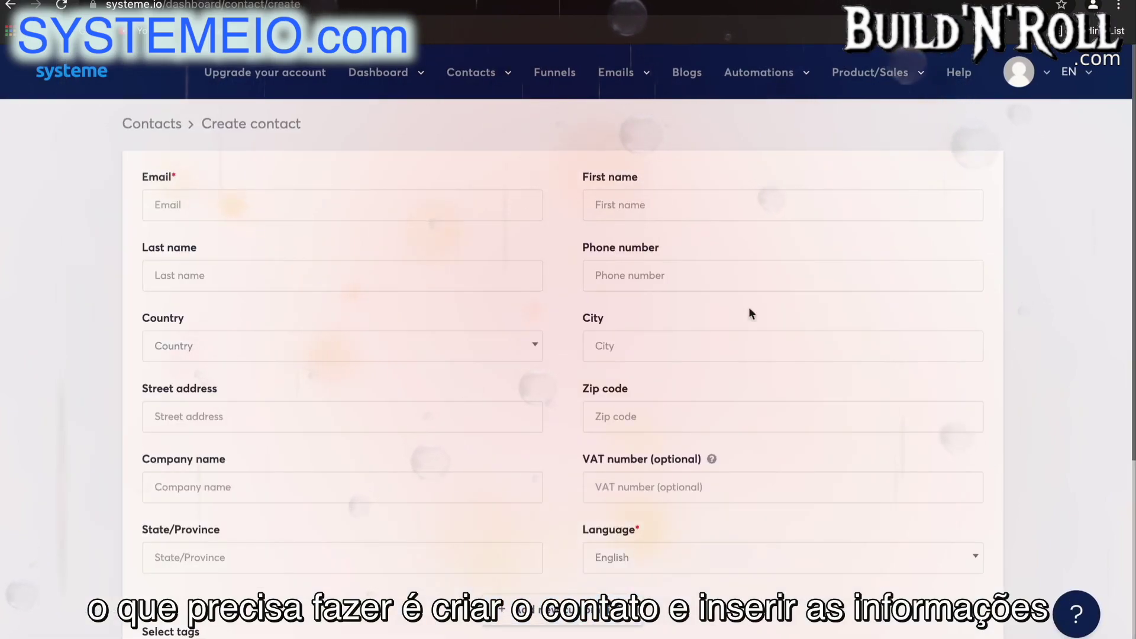
pyautogui.scroll(-2, 804, 382)
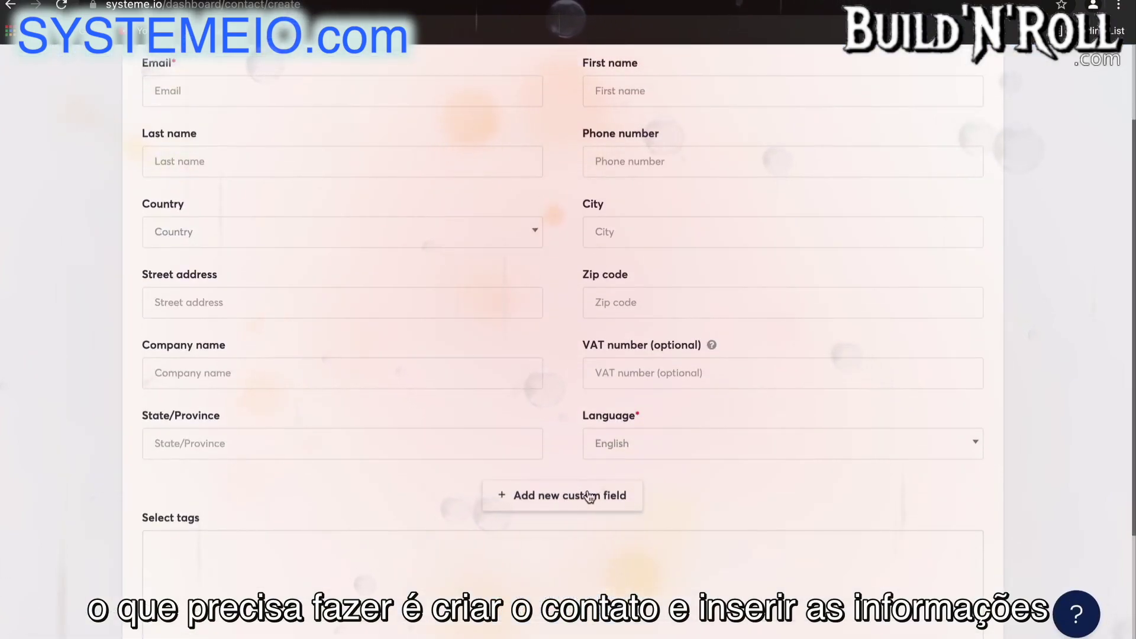
pyautogui.scroll(-3, 589, 496)
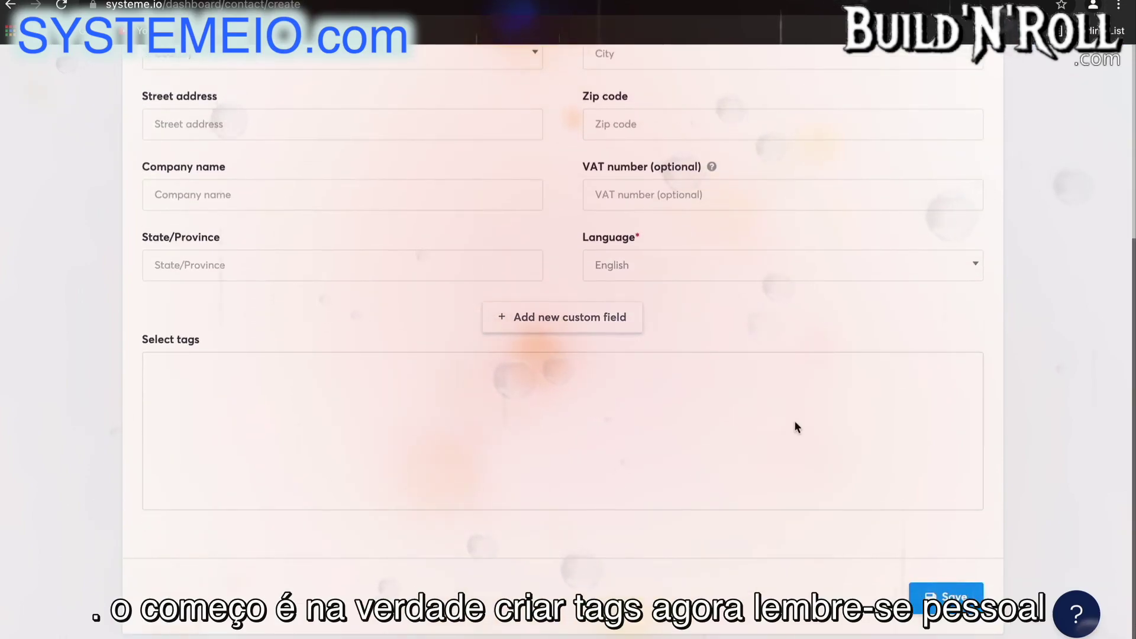
pyautogui.scroll(4, 795, 423)
pyautogui.scroll(1, 794, 425)
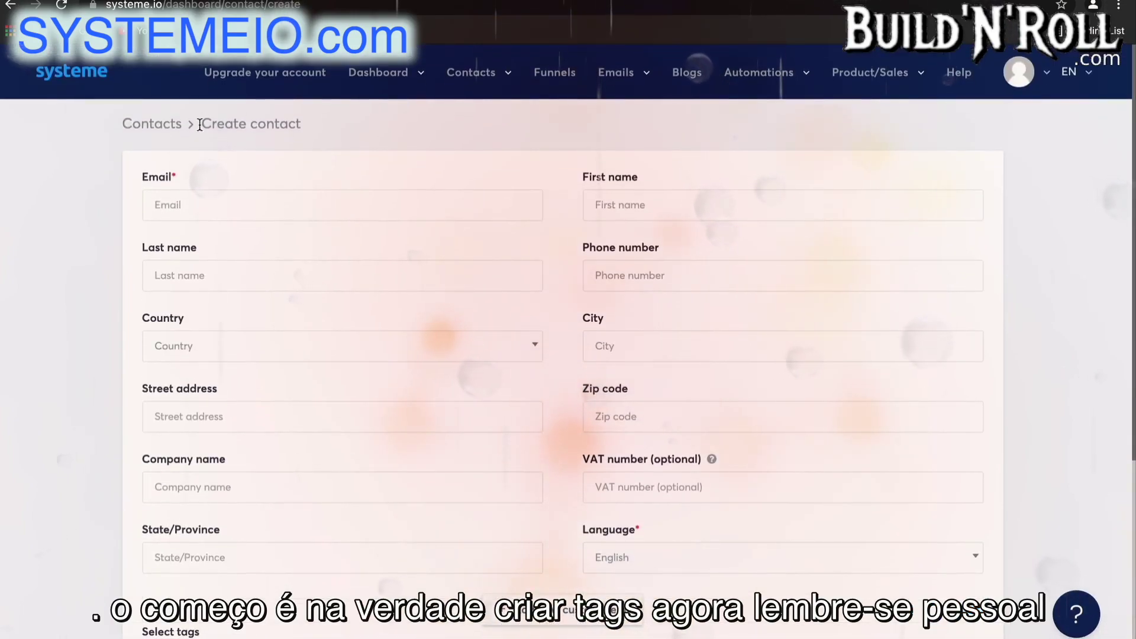
# Create a new contact tag named "Blog - leads" and save it.
pyautogui.moveTo(470, 74)
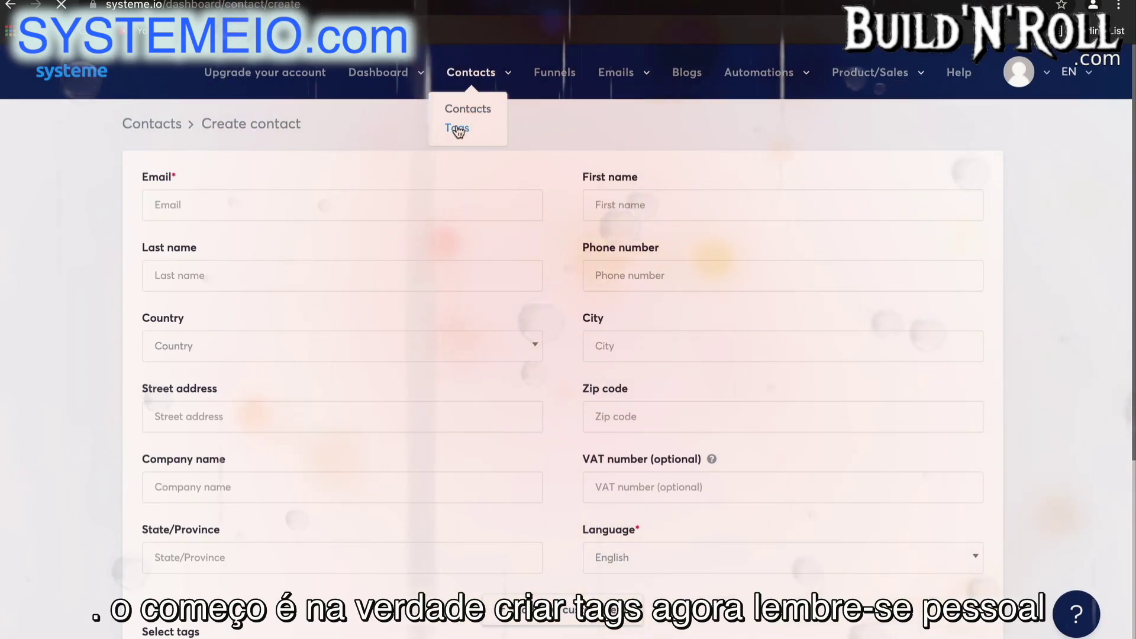
pyautogui.click(459, 129)
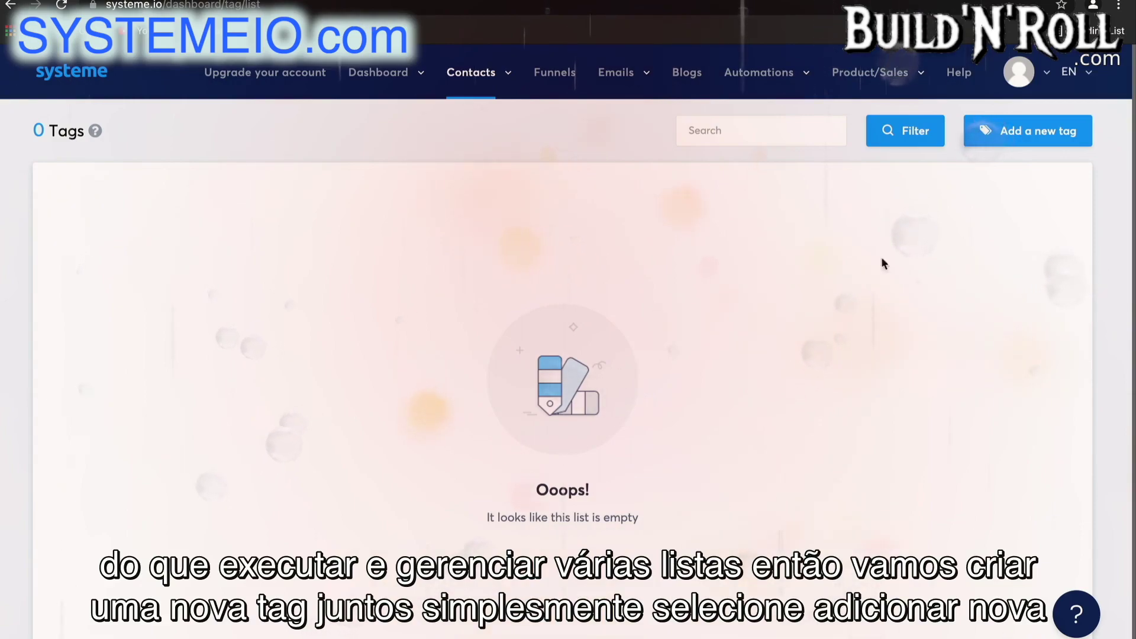
pyautogui.click(1006, 135)
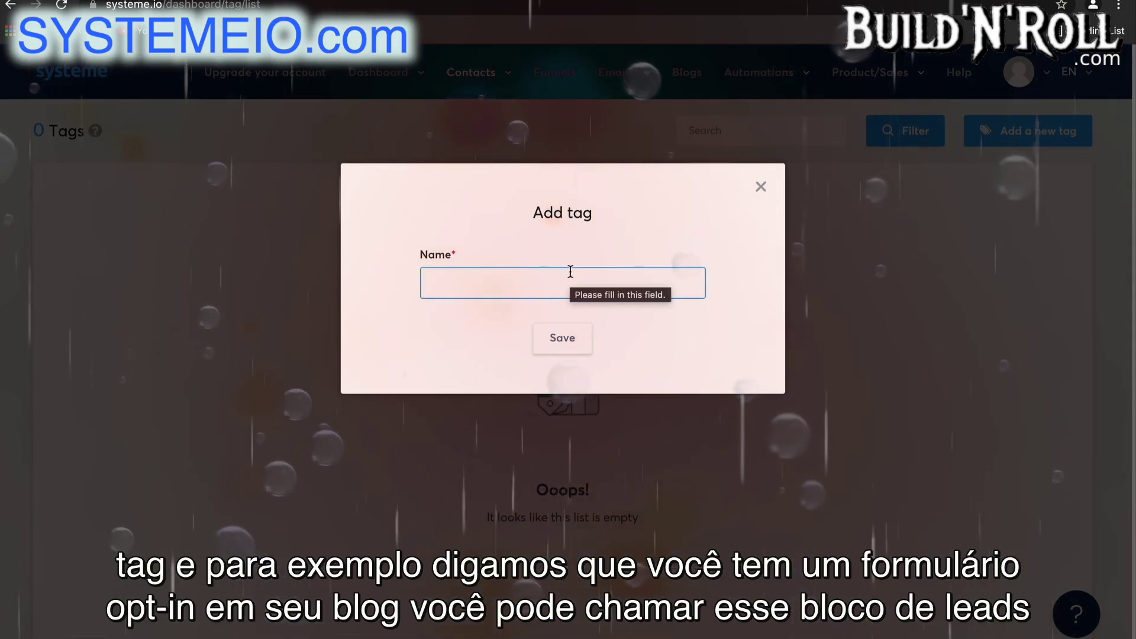
pyautogui.write('Blo')
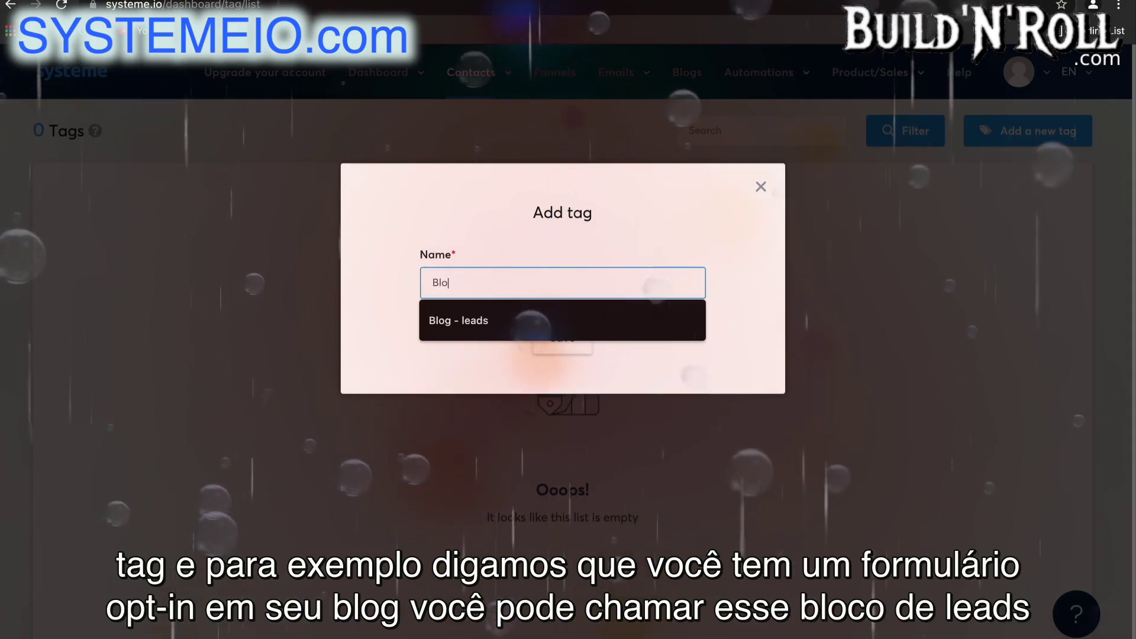
pyautogui.write('g - lead')
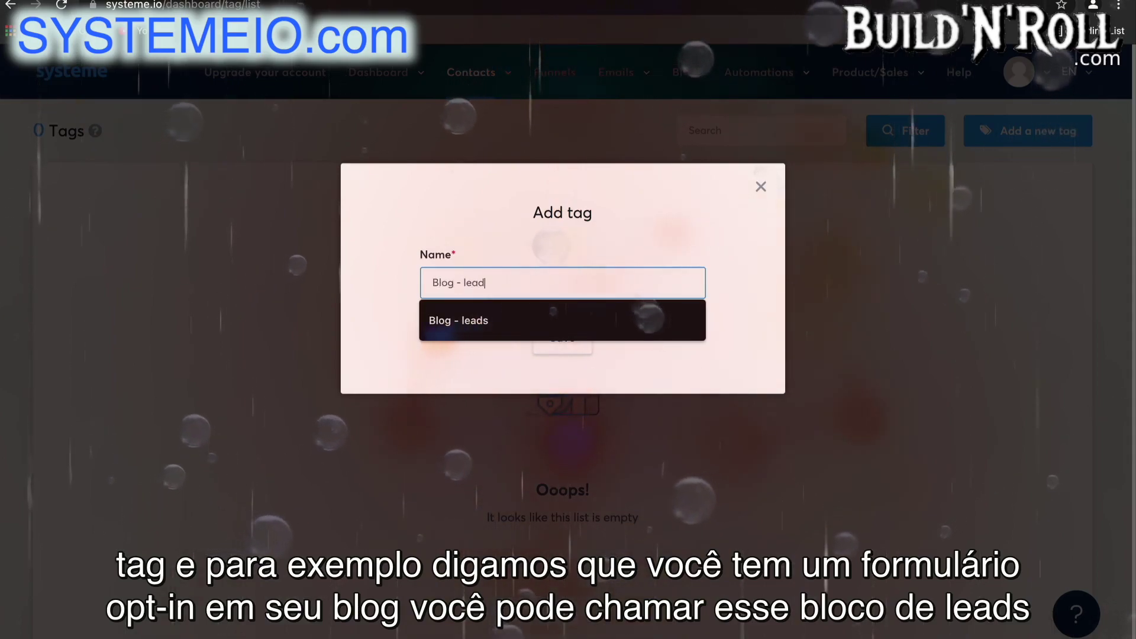
pyautogui.write('s')
pyautogui.click(562, 343)
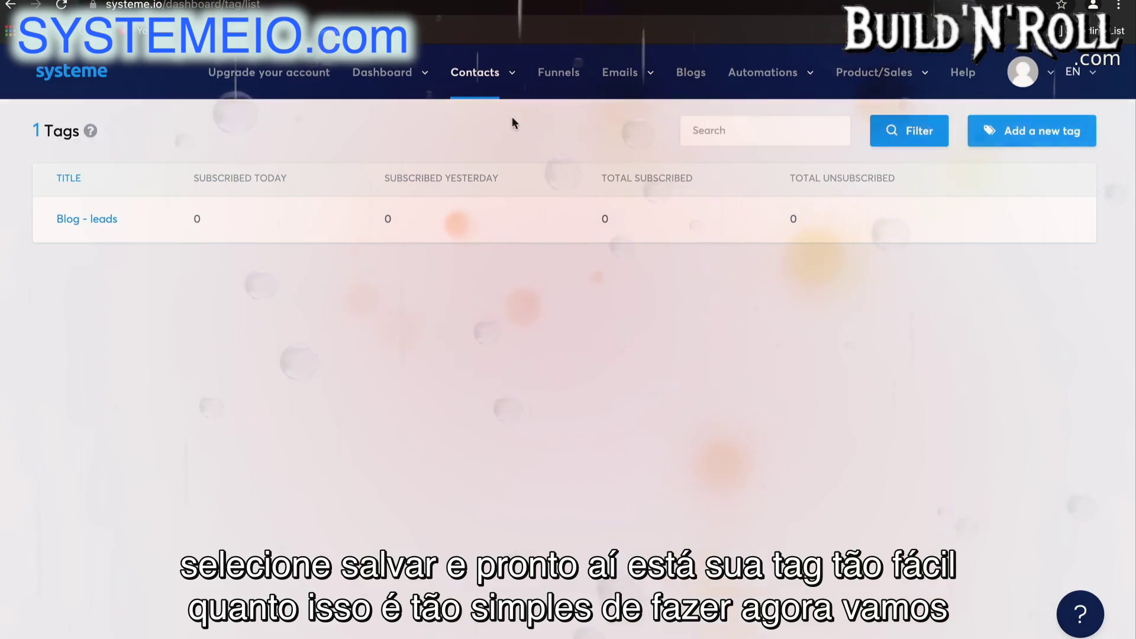
# Start a new contact from the contacts list and fill in the contact's e-mail address.
pyautogui.moveTo(494, 76)
pyautogui.click(483, 110)
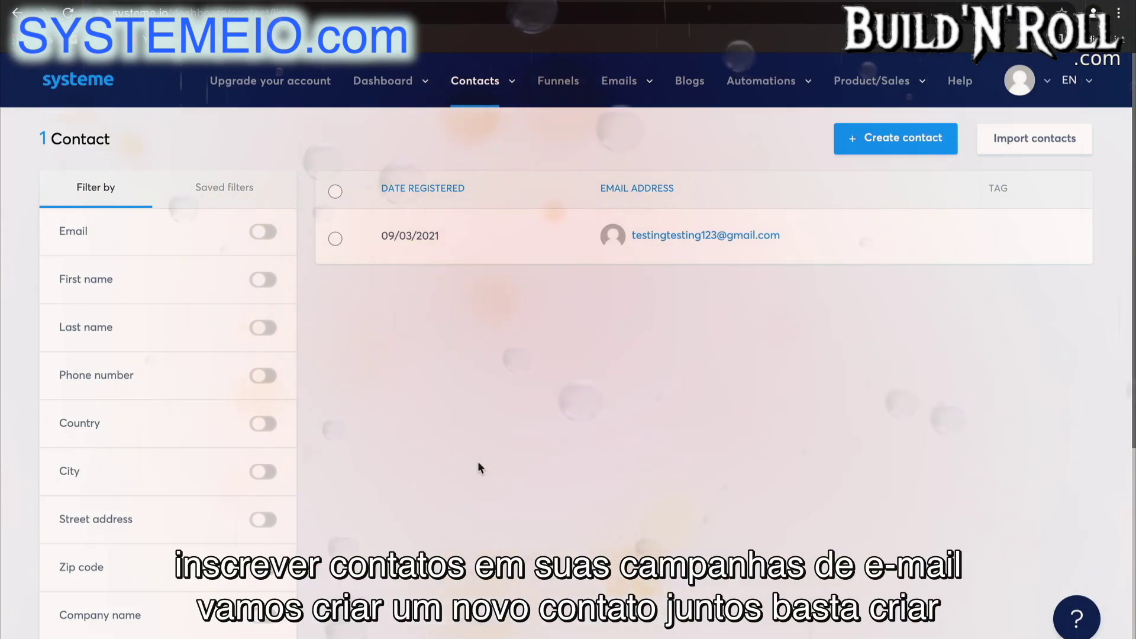
pyautogui.click(885, 140)
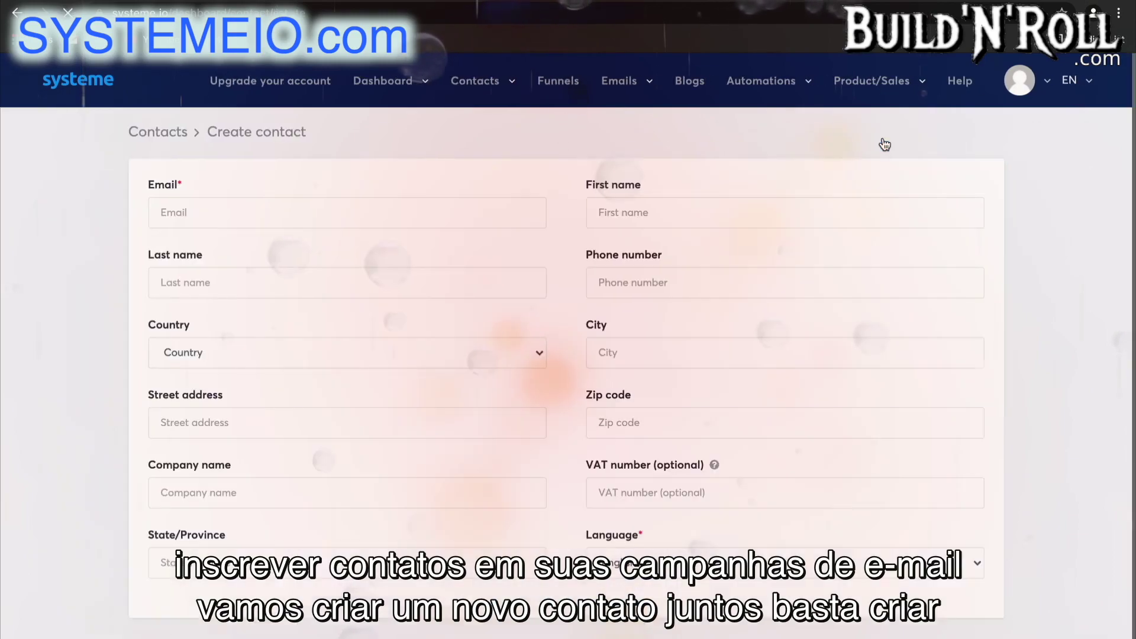
pyautogui.click(385, 217)
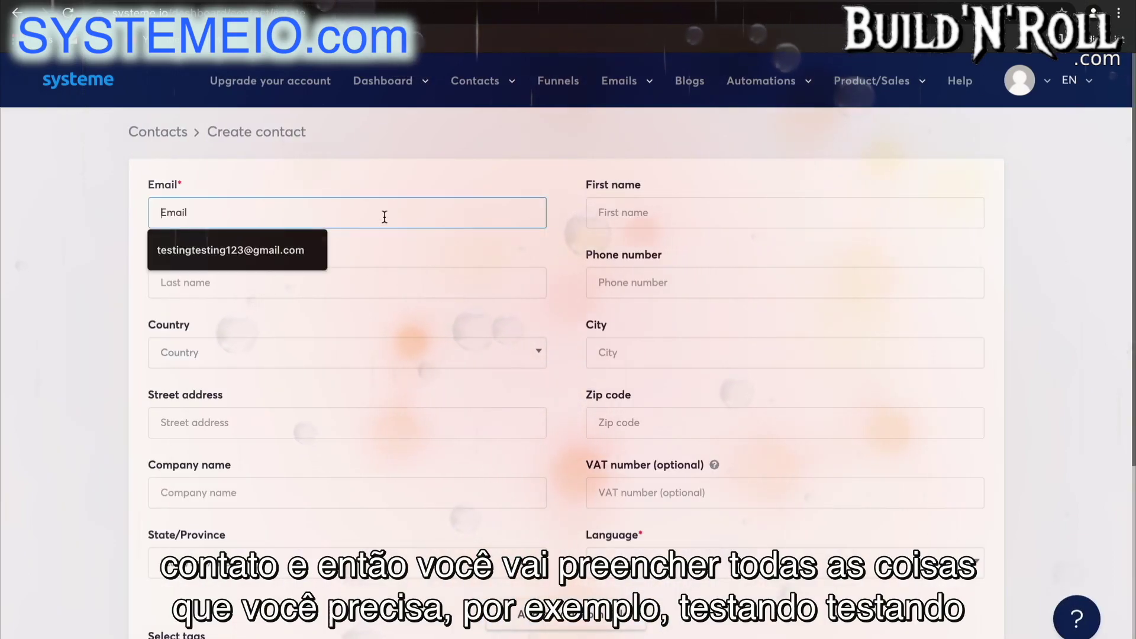
pyautogui.click(292, 250)
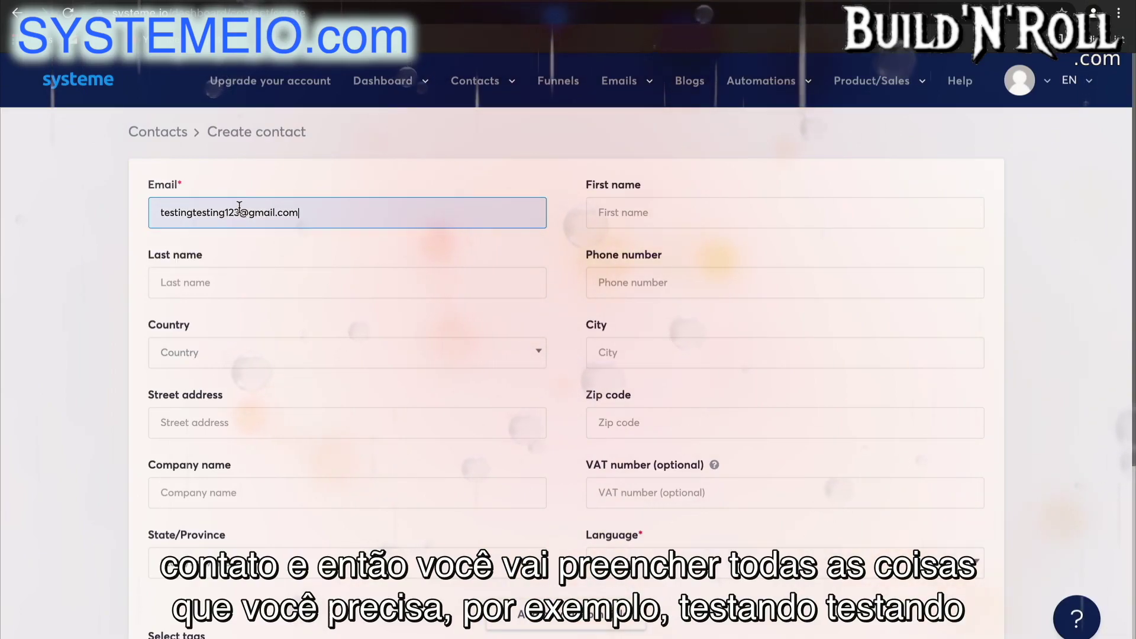
pyautogui.click(239, 212)
pyautogui.write('4')
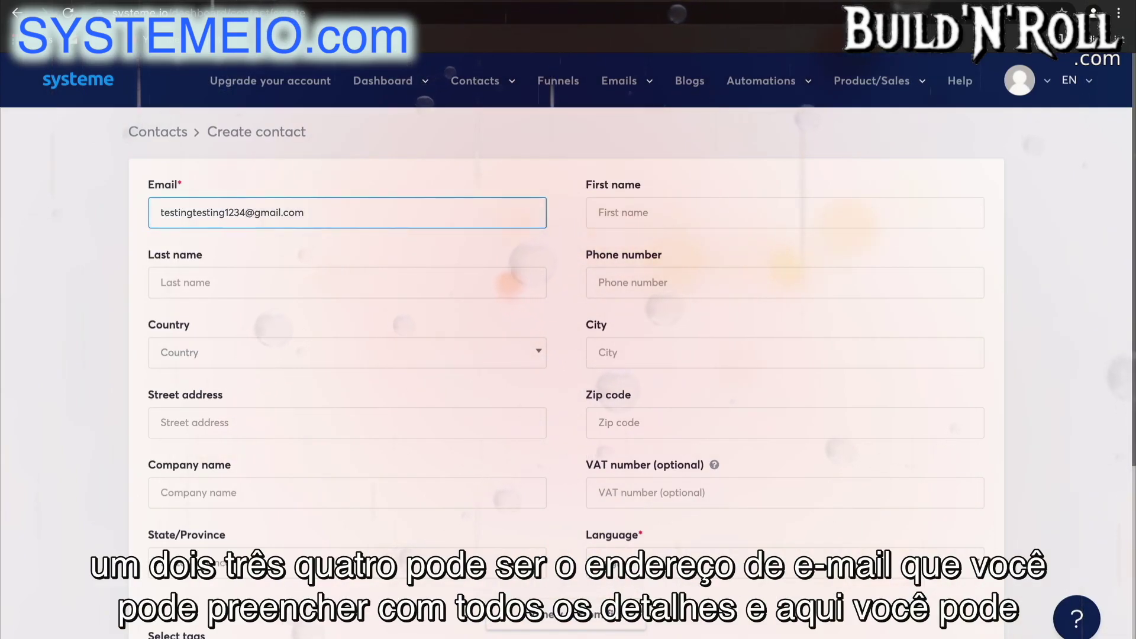
# Assign the "Blog - leads" tag to the new contact.
pyautogui.scroll(-3, 490, 417)
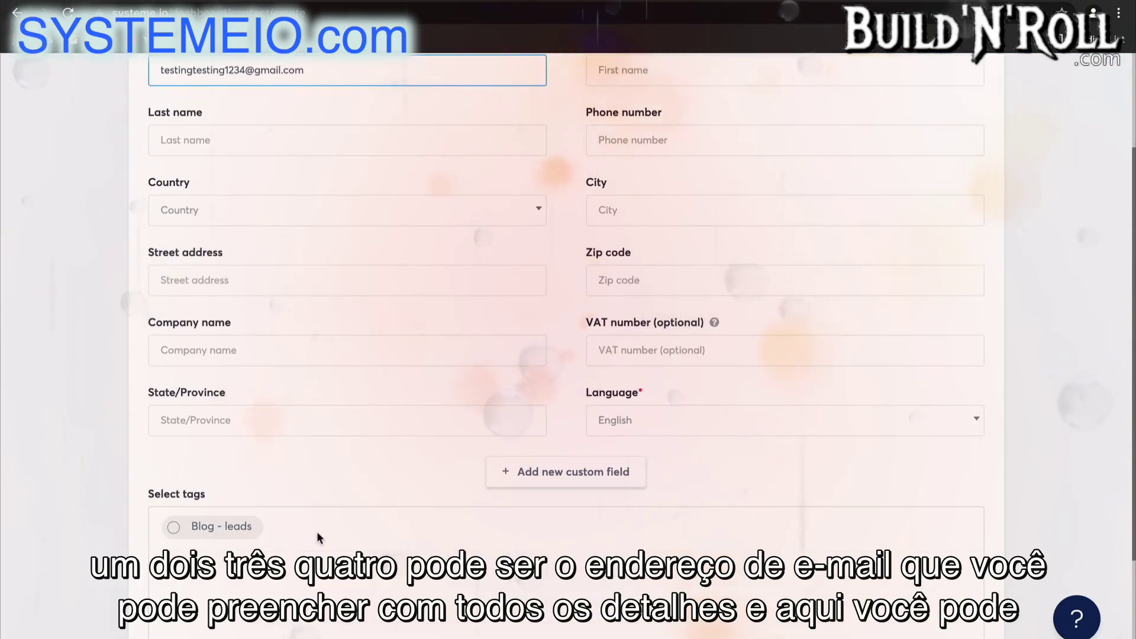
pyautogui.scroll(-2, 284, 495)
pyautogui.click(244, 431)
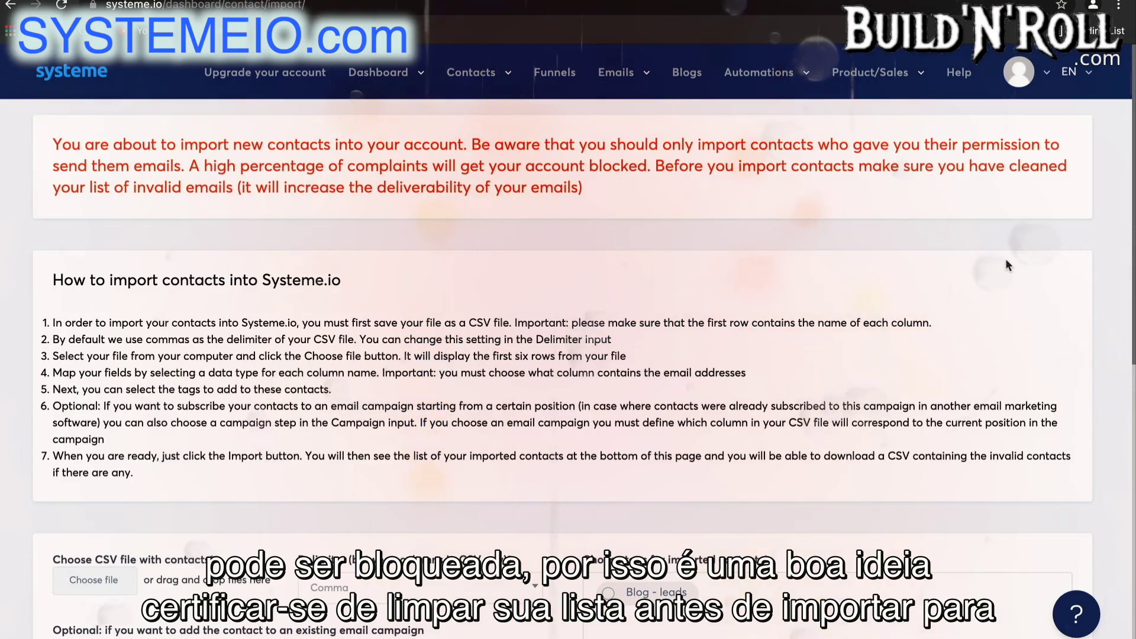
# Review the CSV contact import instructions with the delimiter, campaign and tag options, and return to the contacts list.
pyautogui.scroll(-3, 1007, 264)
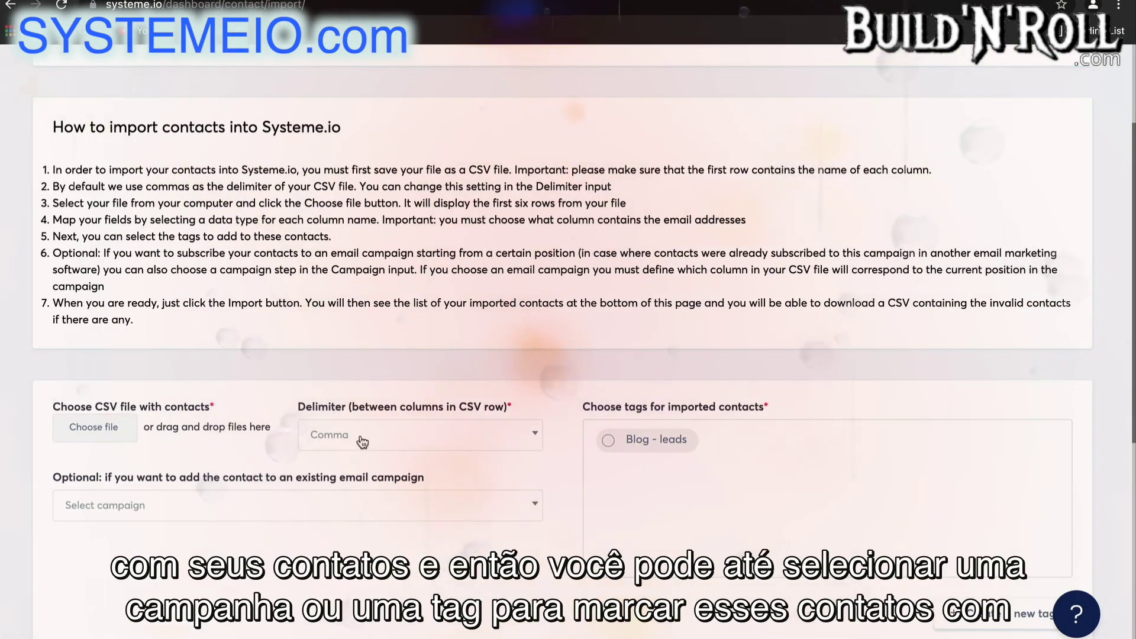
pyautogui.click(355, 510)
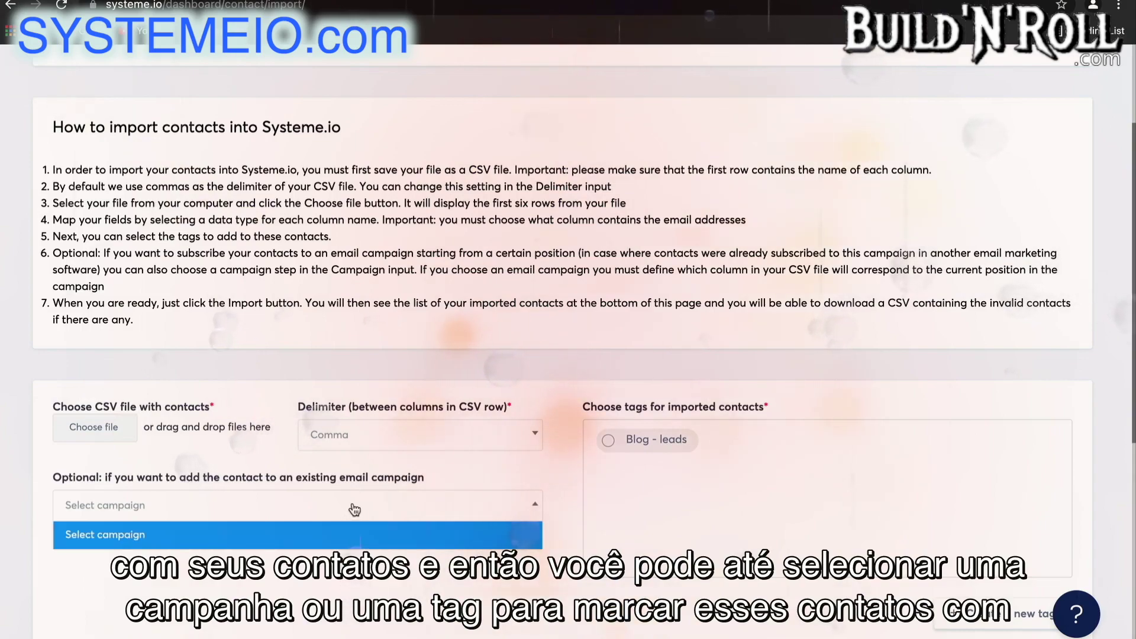
pyautogui.click(351, 542)
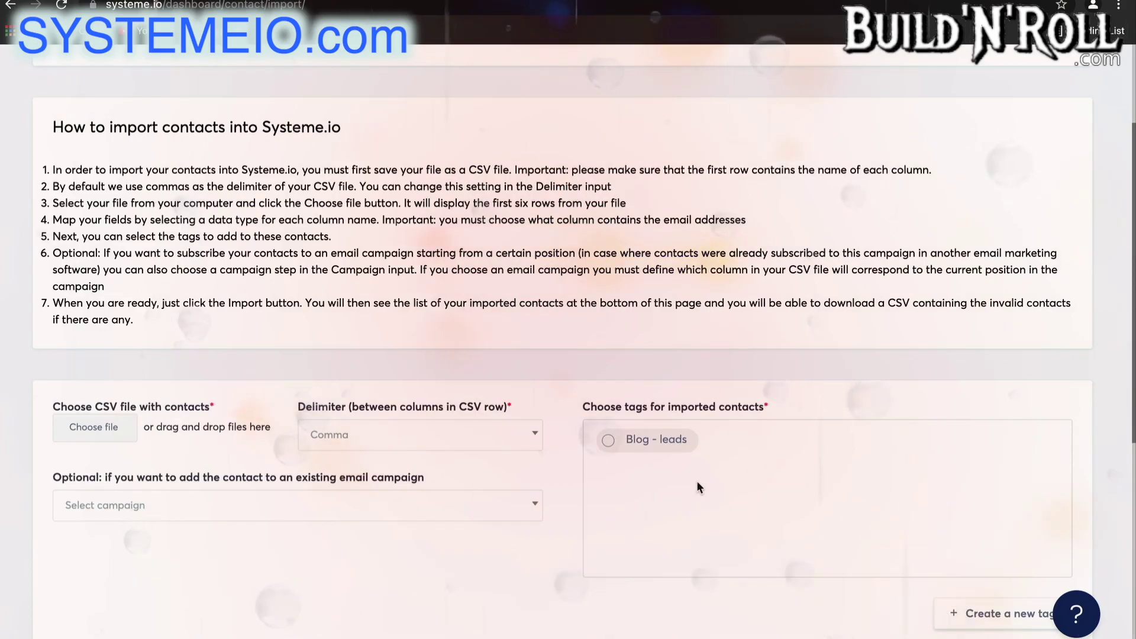
pyautogui.scroll(3, 696, 480)
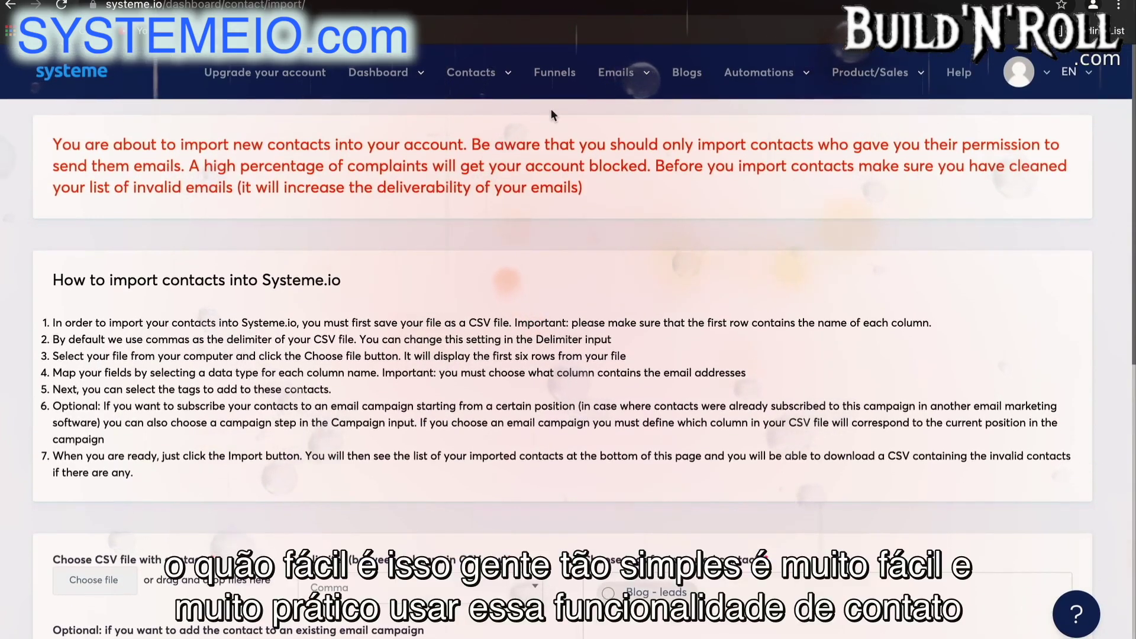
pyautogui.moveTo(471, 72)
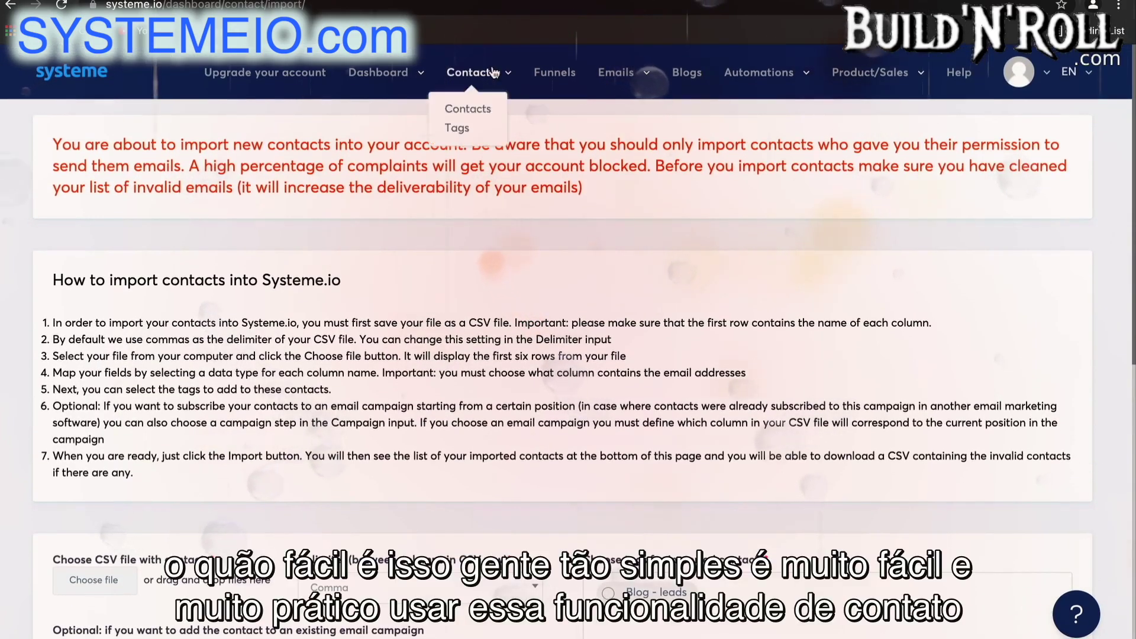
pyautogui.click(476, 109)
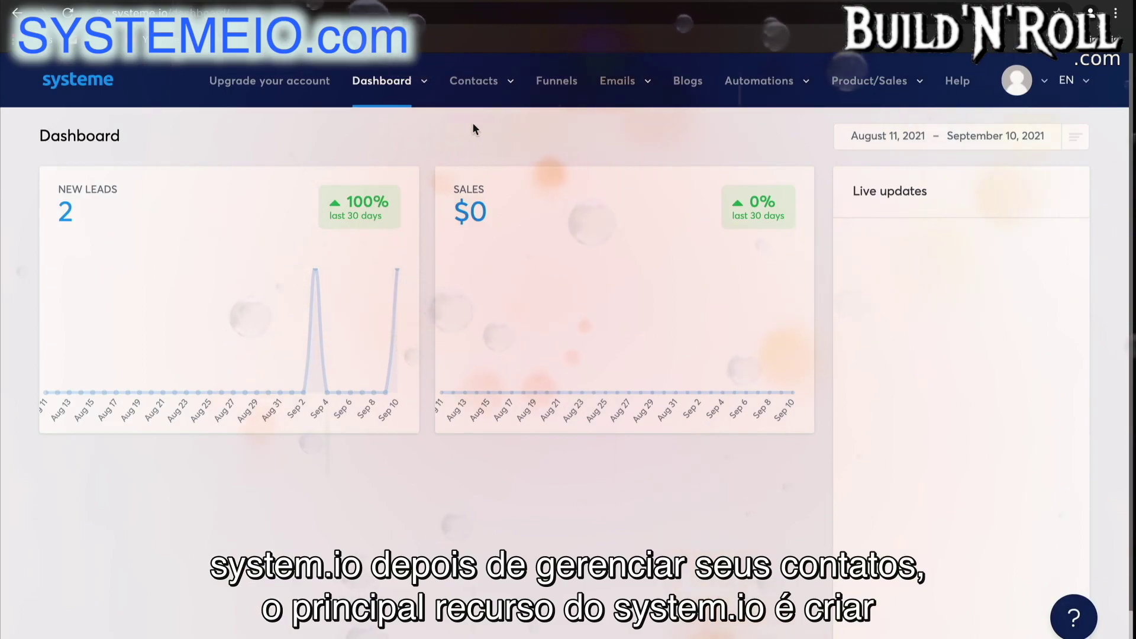
# Open the funnels list and view the choices of its status filter.
pyautogui.click(577, 87)
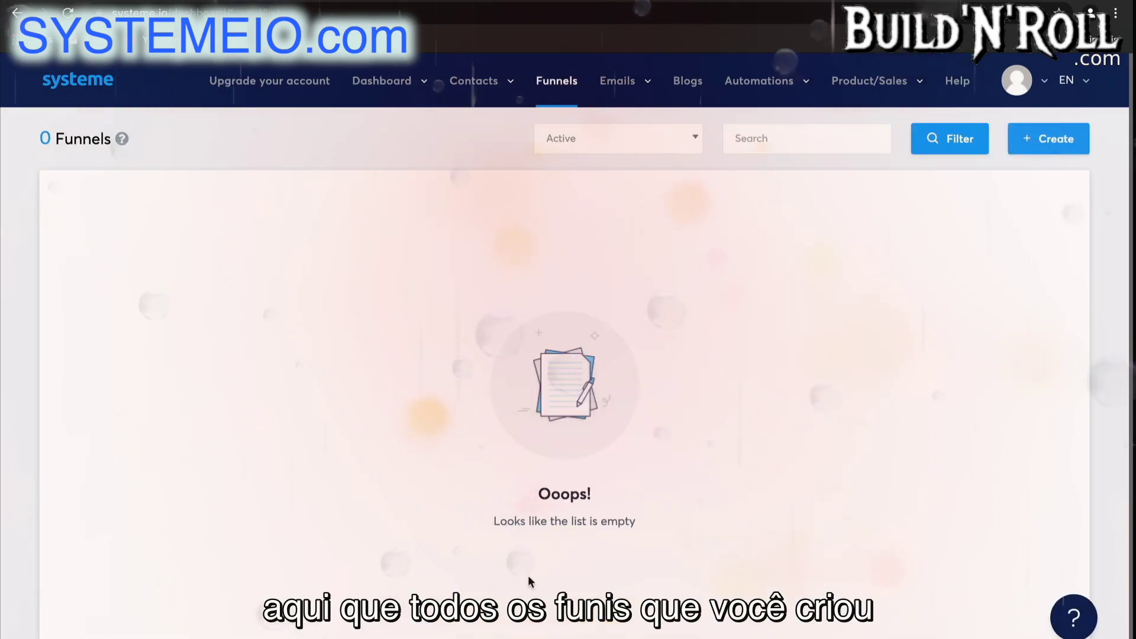
pyautogui.click(694, 145)
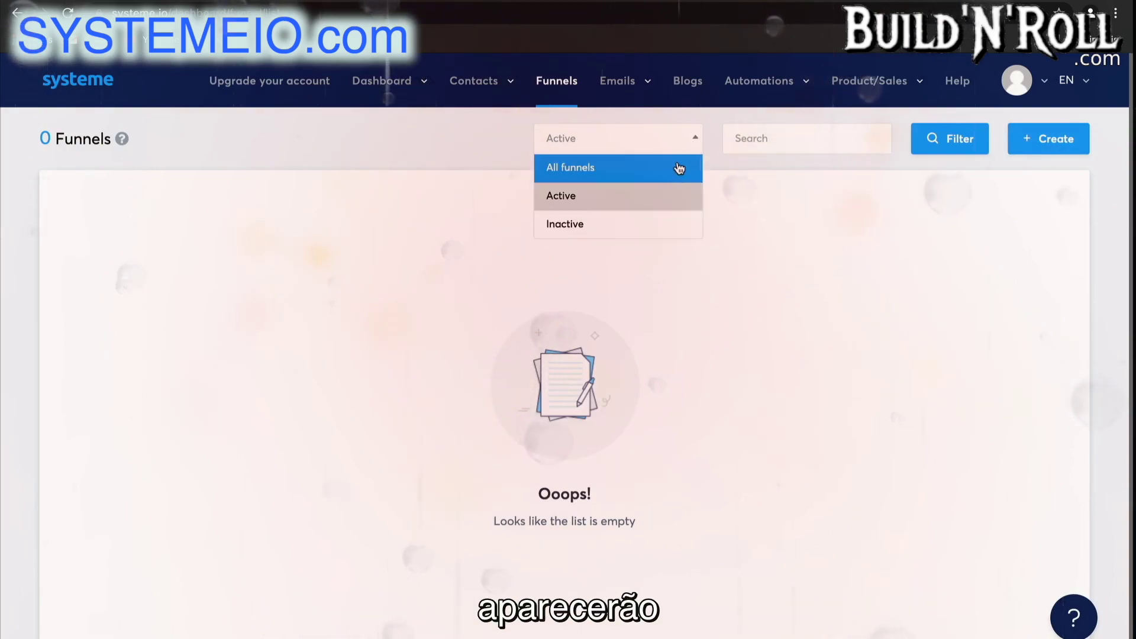
pyautogui.click(696, 146)
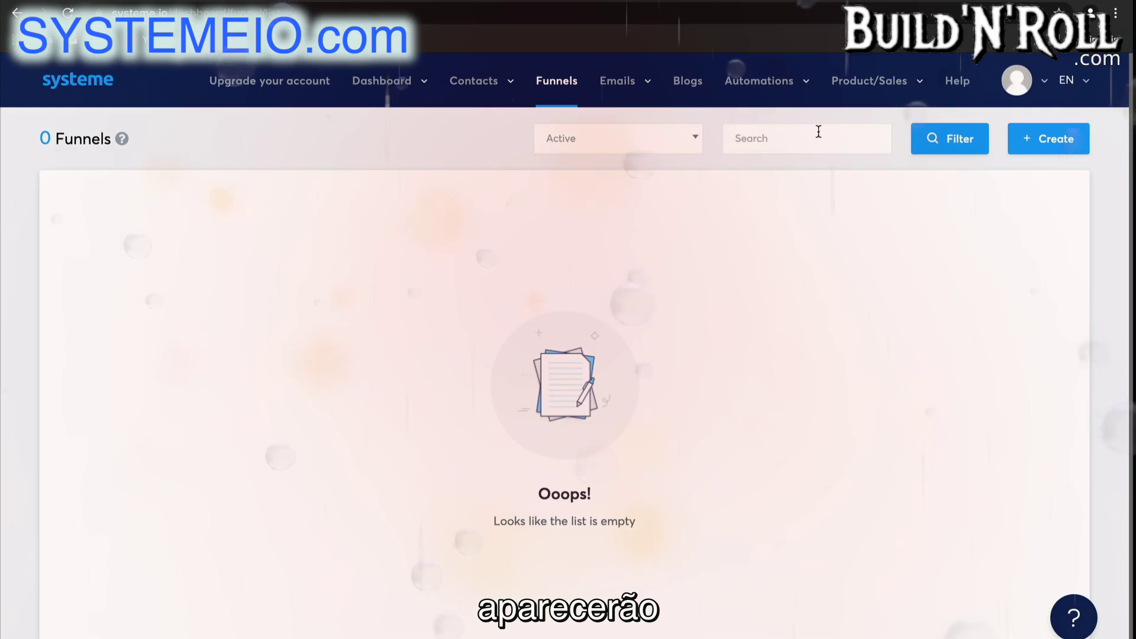
# Start a new funnel named "Test Funnel" and choose the Custom funnel type.
pyautogui.click(1058, 143)
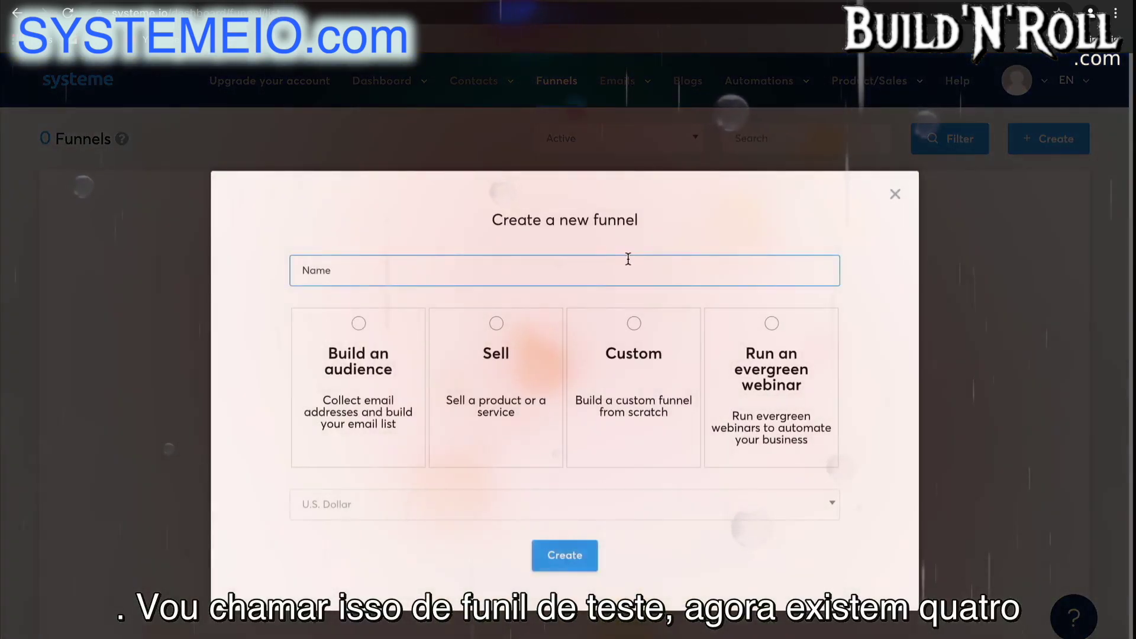
pyautogui.click(629, 256)
pyautogui.write('t Funnel')
pyautogui.click(334, 311)
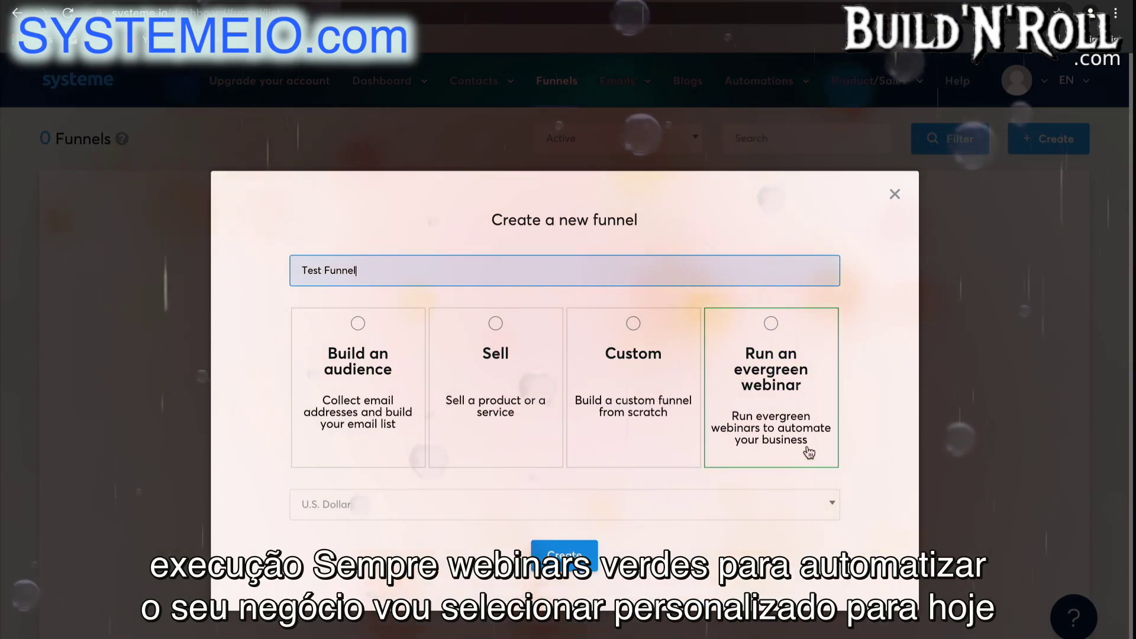
pyautogui.click(635, 418)
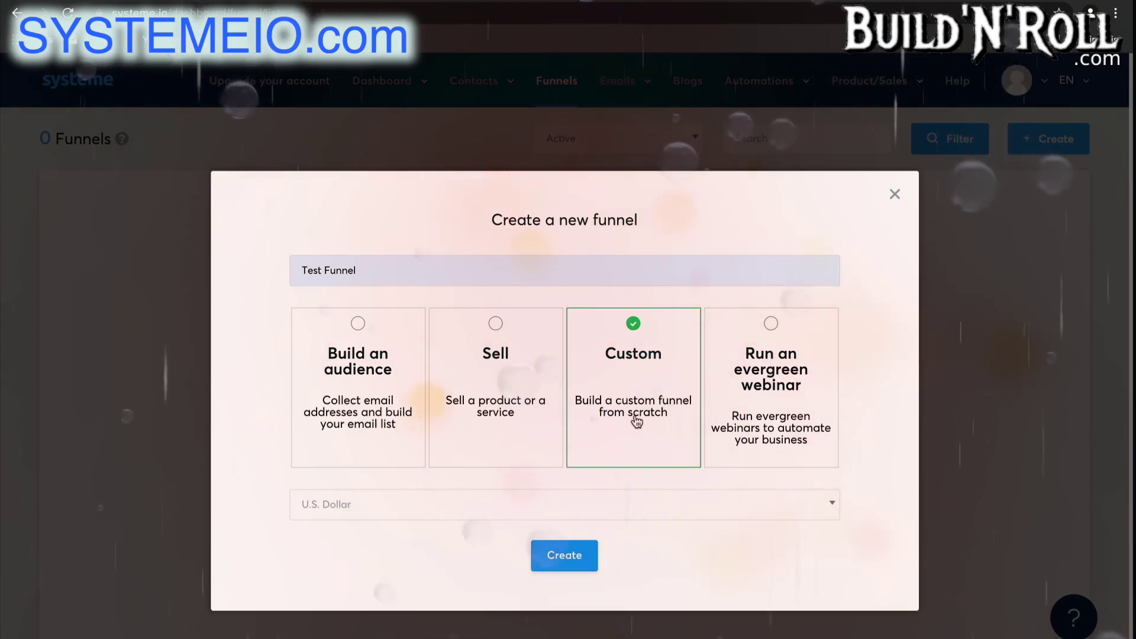
# Review the available funnel currencies, choose U.S. Dollar and create the funnel.
pyautogui.click(658, 510)
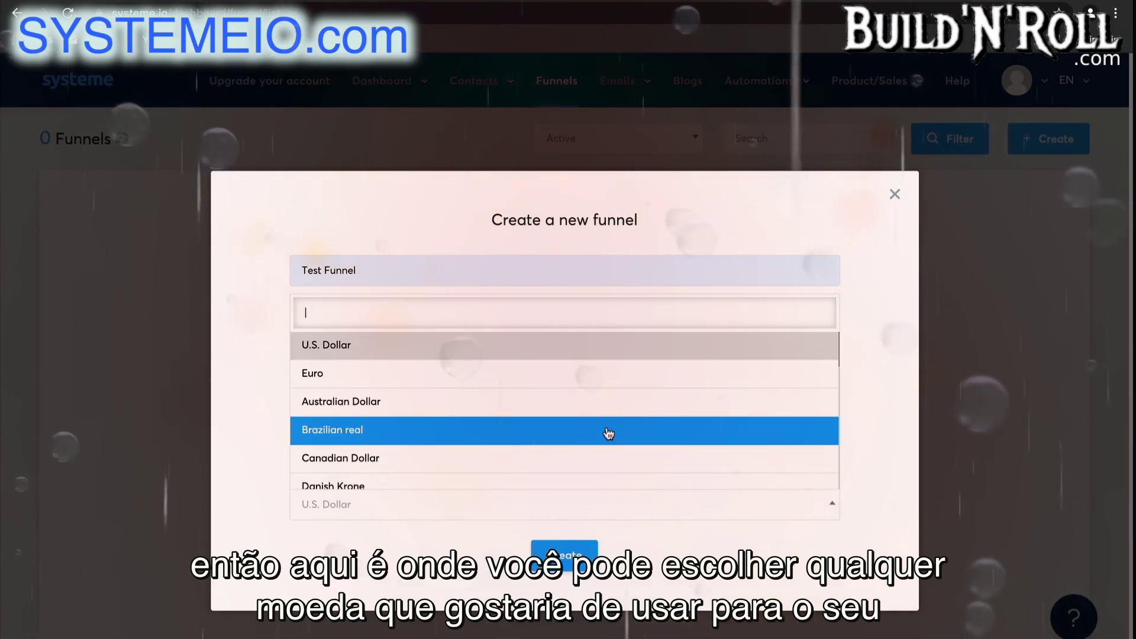
pyautogui.scroll(-4, 608, 433)
pyautogui.scroll(-5, 608, 433)
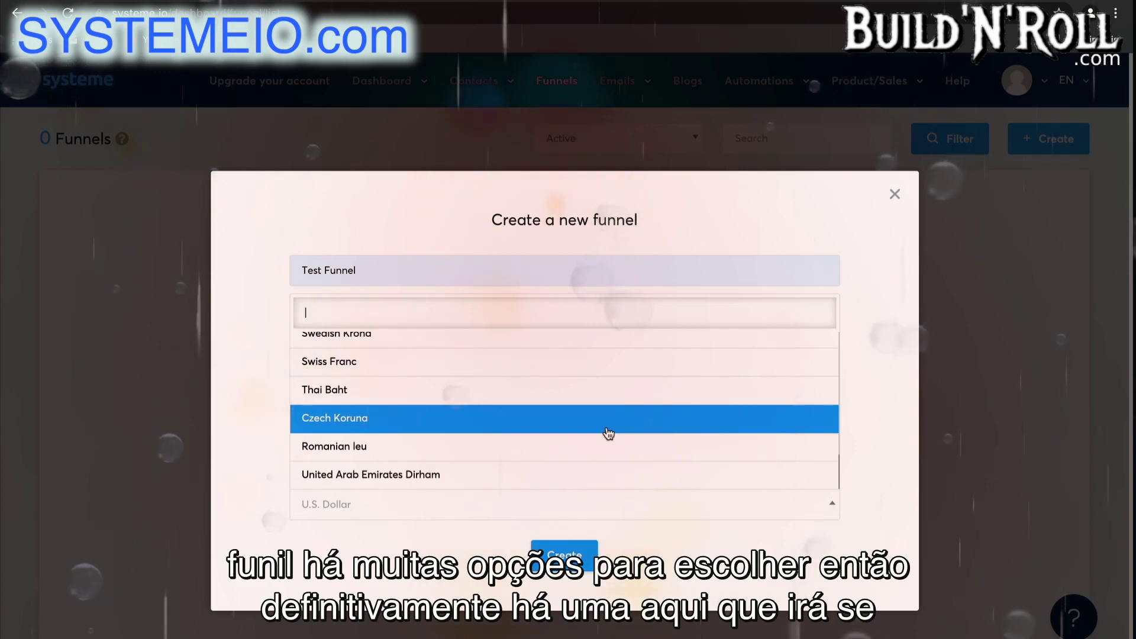
pyautogui.scroll(9, 608, 433)
pyautogui.click(562, 345)
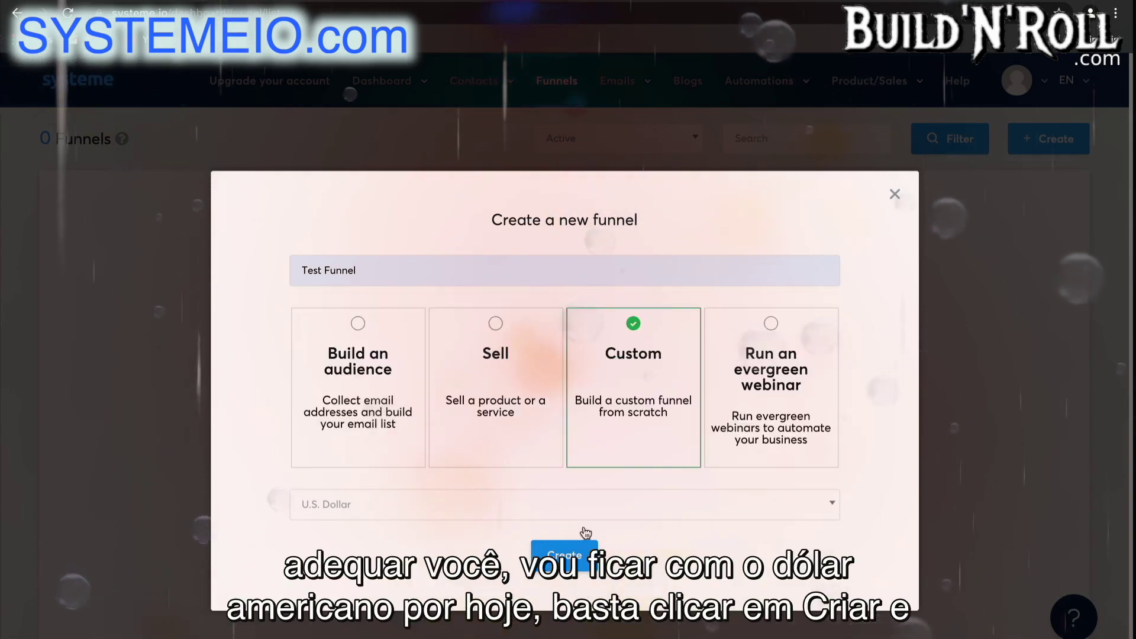
pyautogui.click(578, 567)
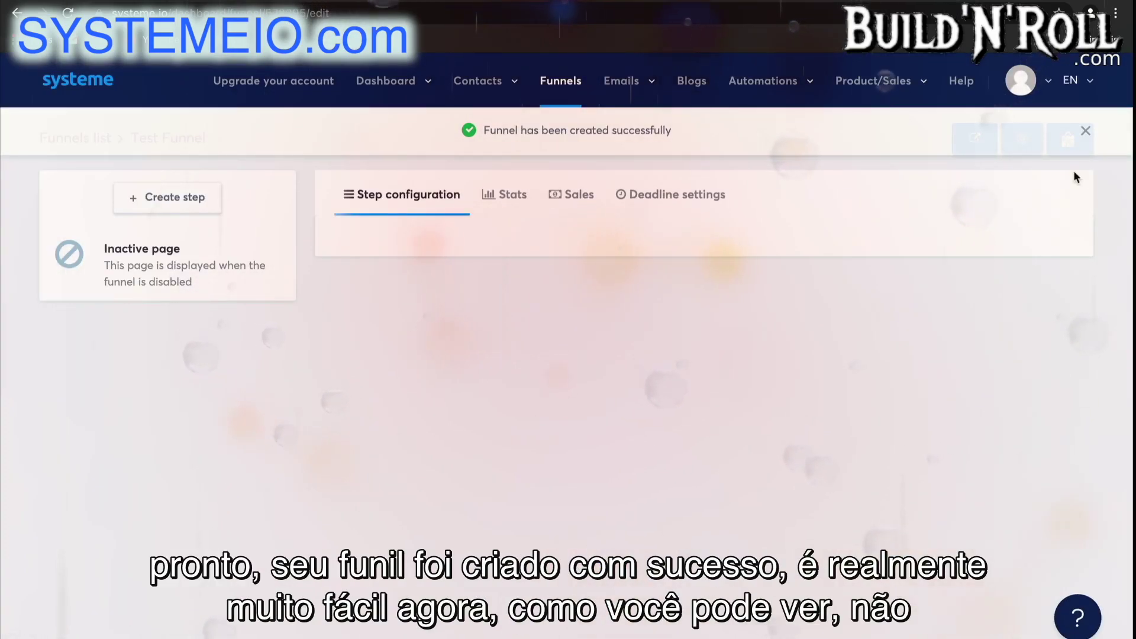
pyautogui.click(1085, 132)
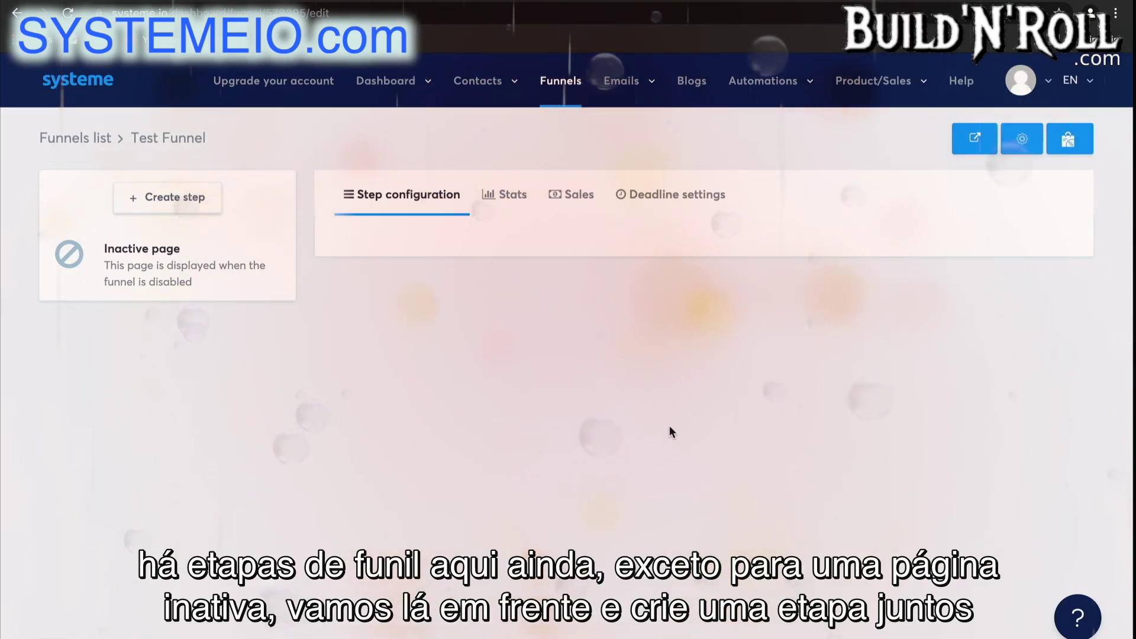
# Add a funnel step named "Squeeze page" with the Squeeze page type.
pyautogui.click(199, 201)
pyautogui.write('Squeeze page')
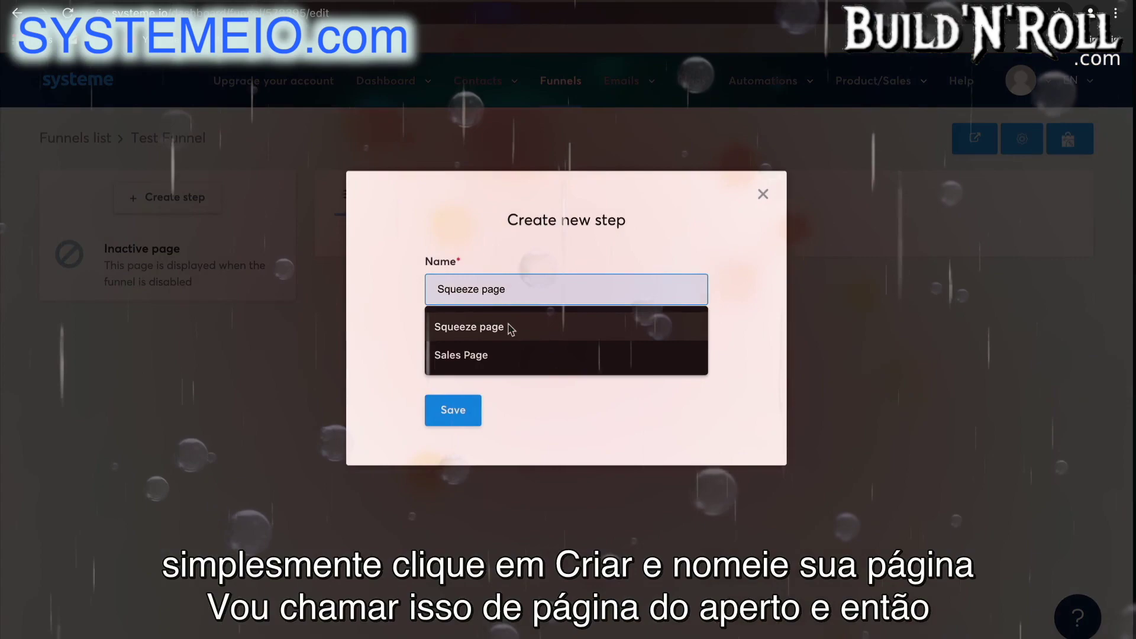
pyautogui.click(508, 325)
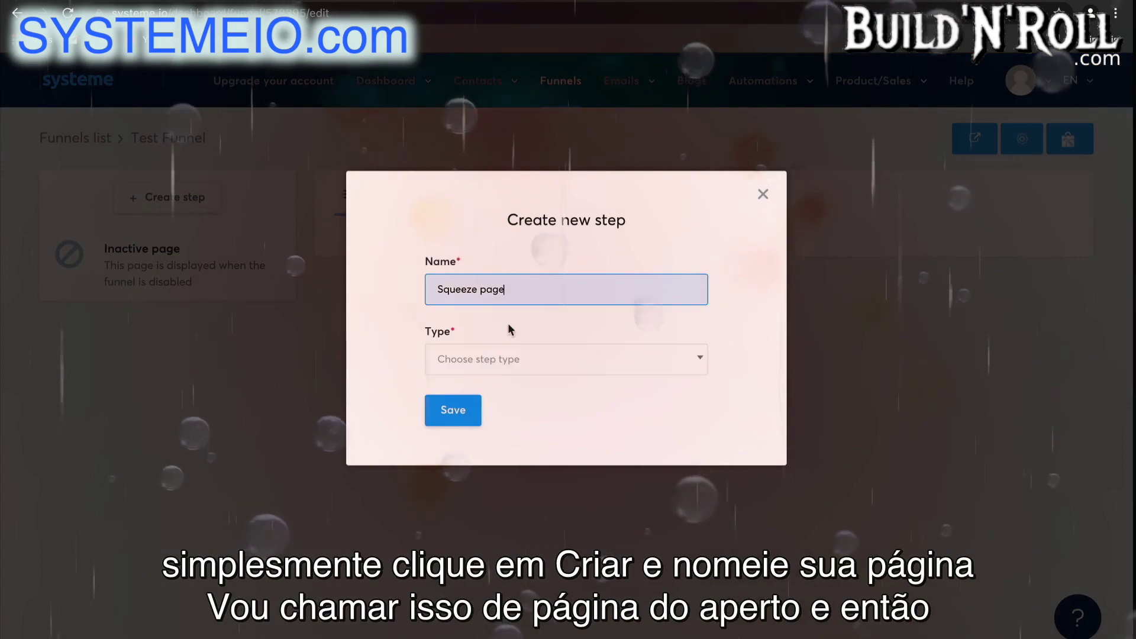
pyautogui.click(525, 366)
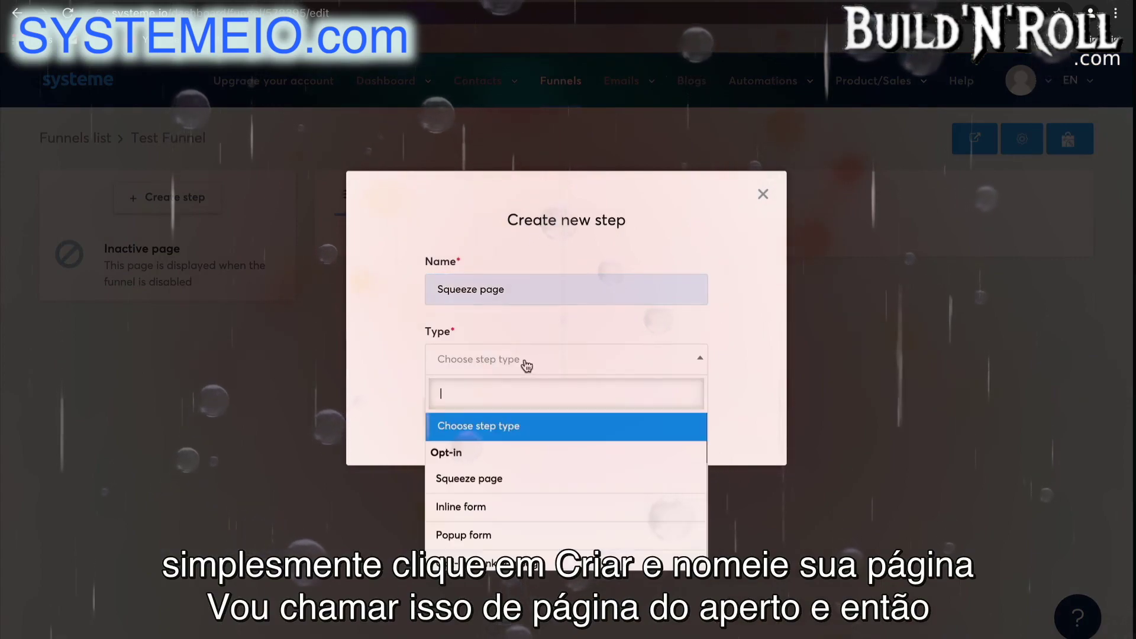
pyautogui.click(531, 478)
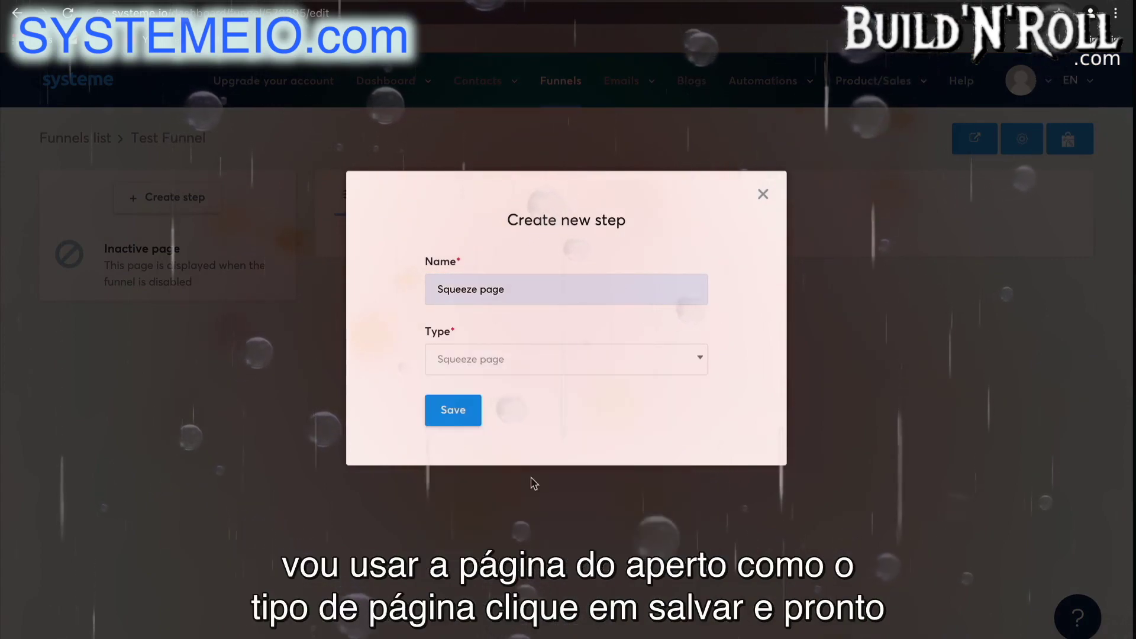
pyautogui.click(456, 417)
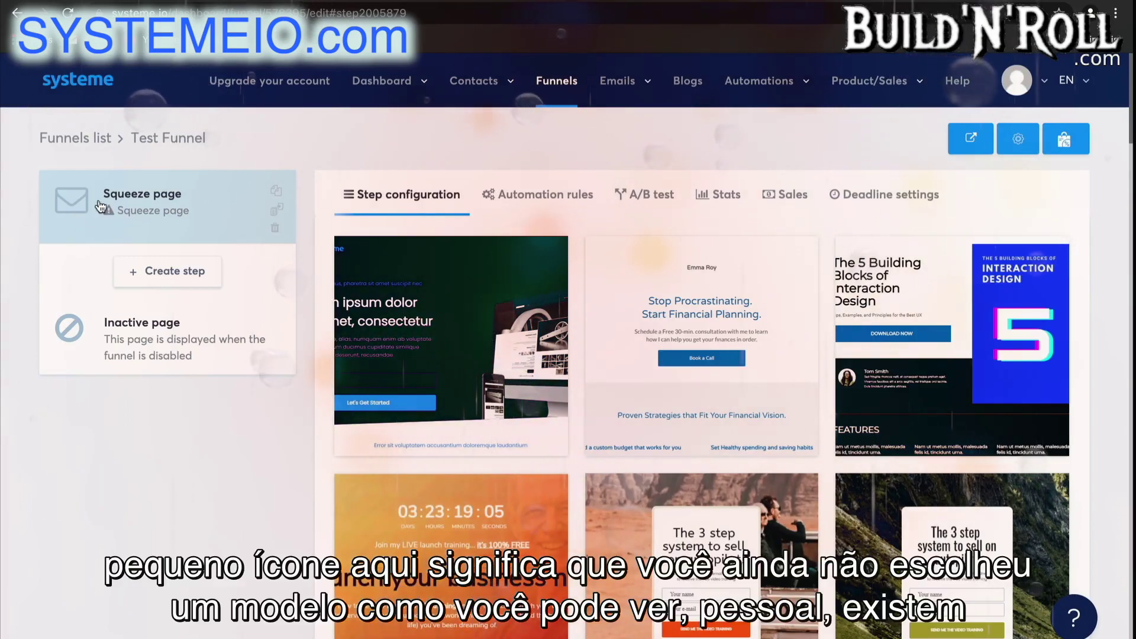
# Browse the squeeze page templates and apply the "8 week online program" template with the woman in pink.
pyautogui.scroll(-15, 867, 495)
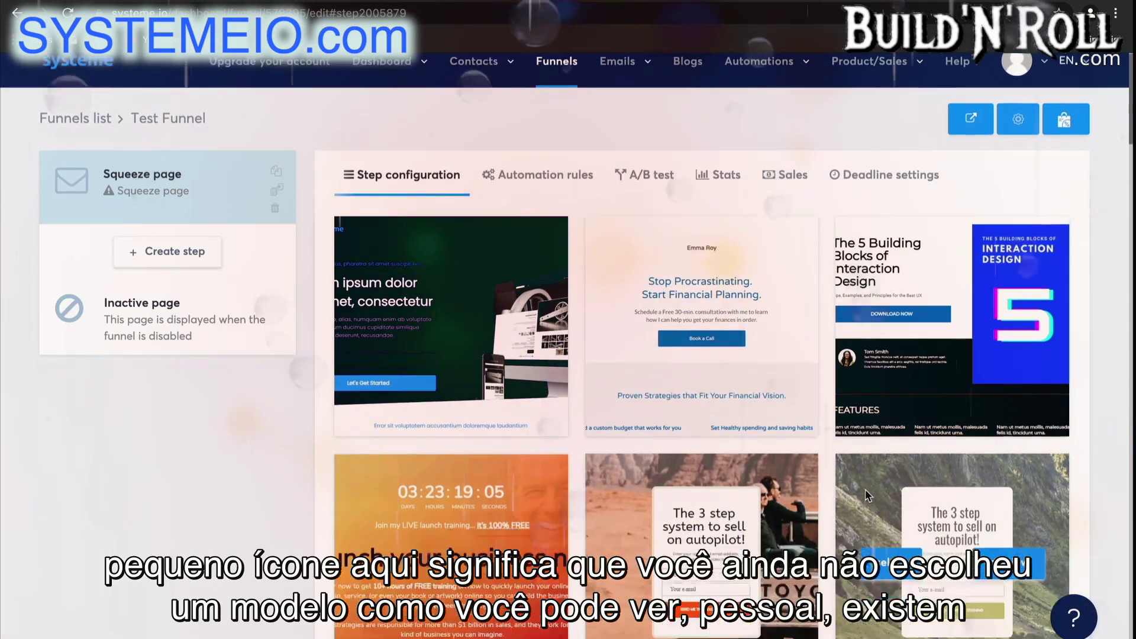
pyautogui.scroll(-20, 867, 496)
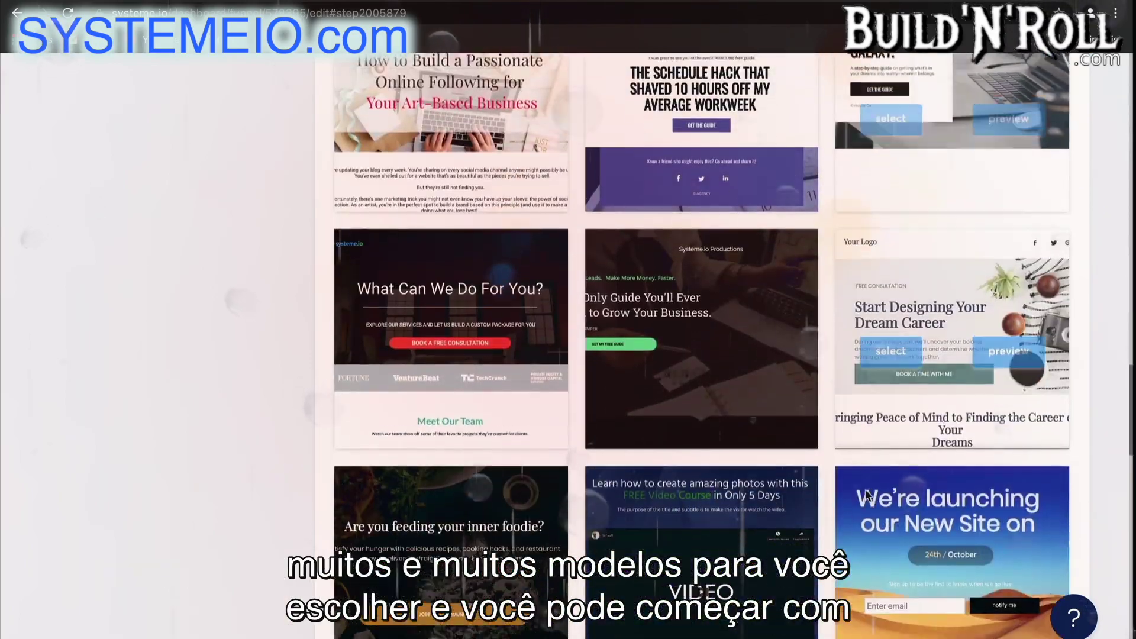
pyautogui.scroll(-7, 865, 489)
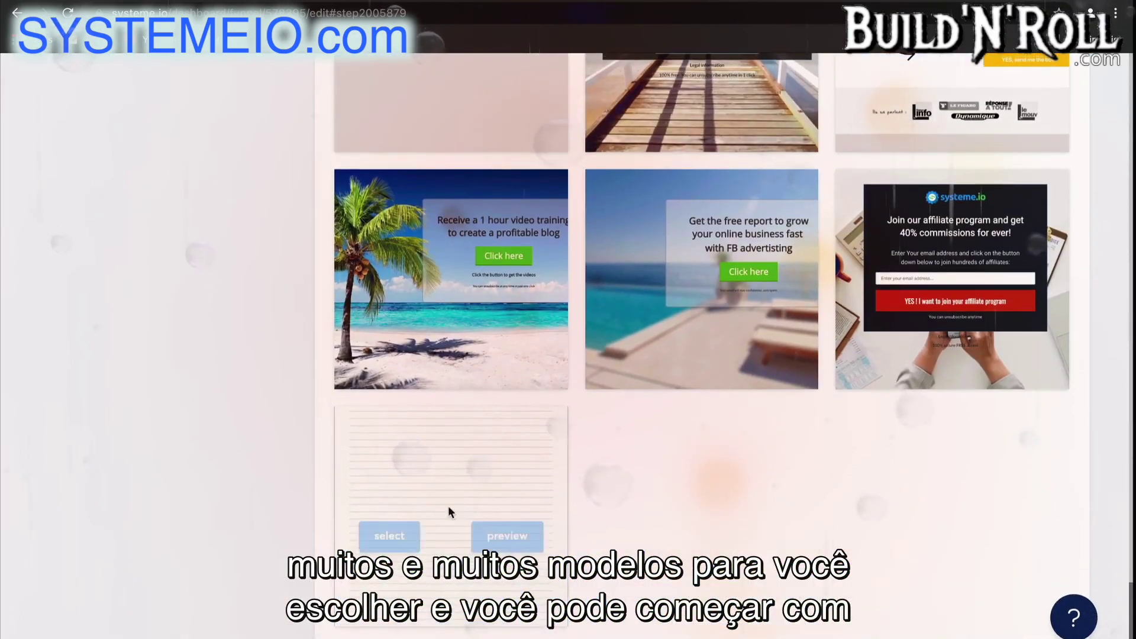
pyautogui.moveTo(461, 483)
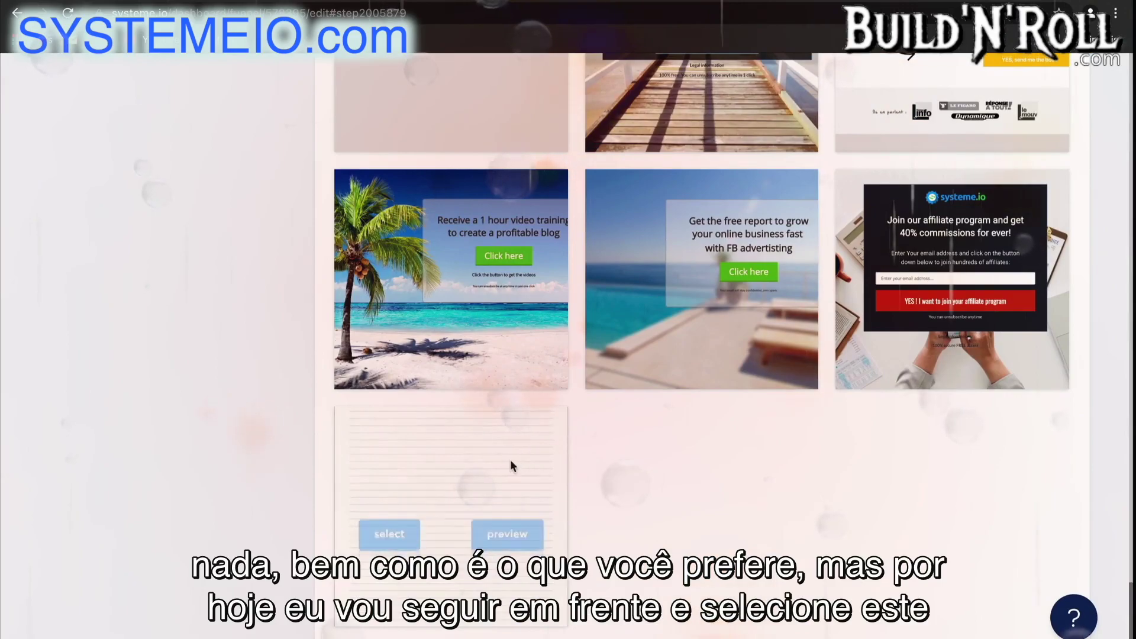
pyautogui.scroll(2, 800, 521)
pyautogui.scroll(10, 799, 524)
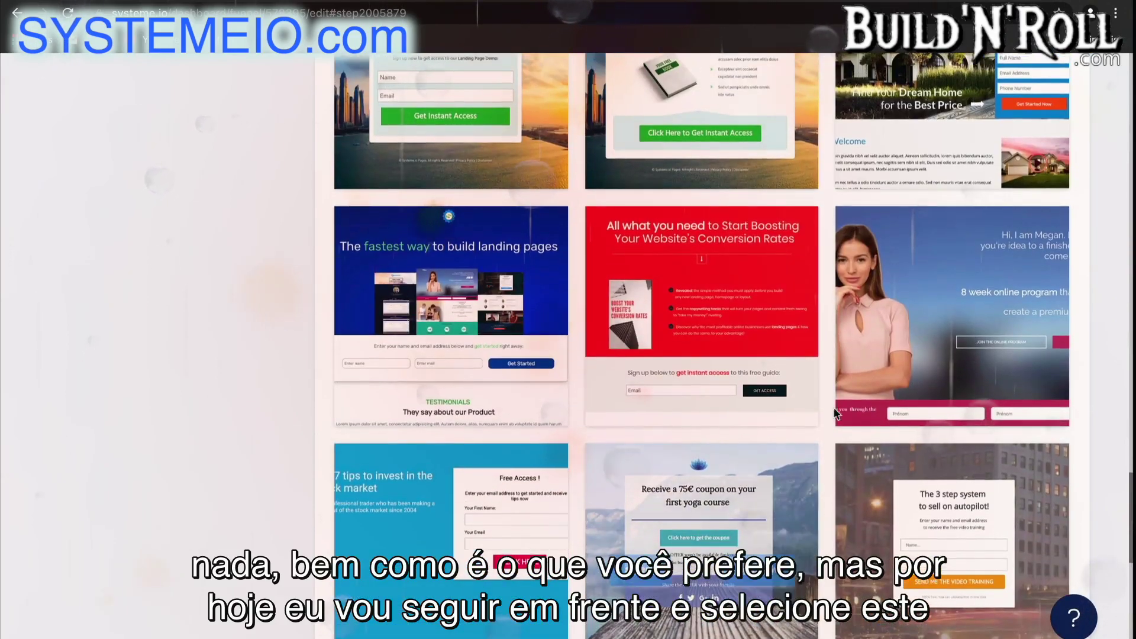
pyautogui.moveTo(892, 318)
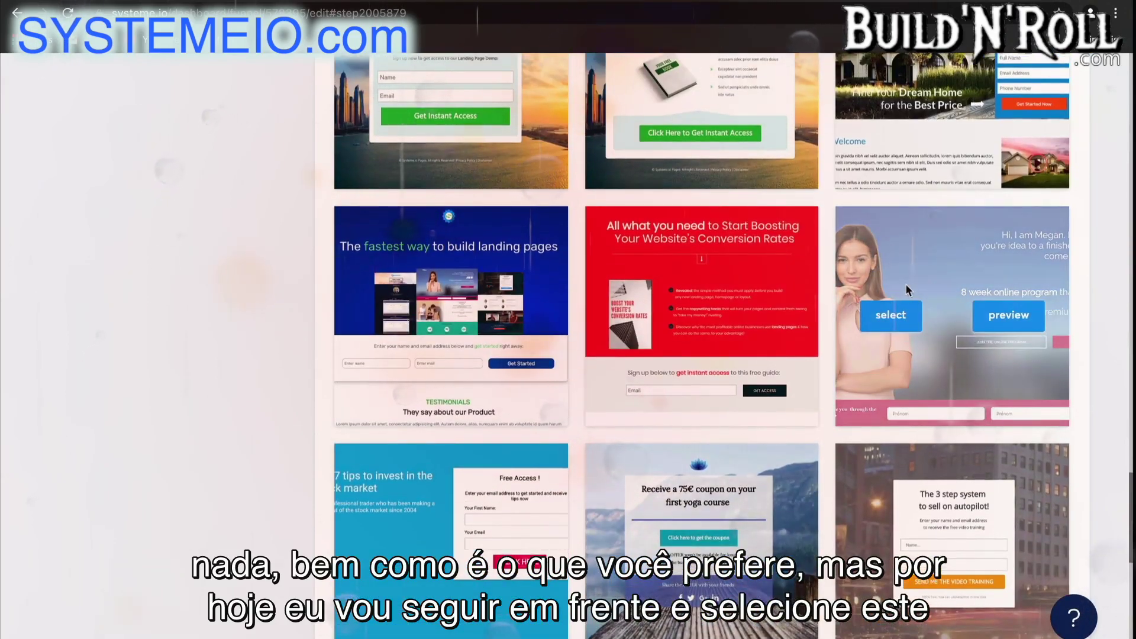
pyautogui.click(892, 318)
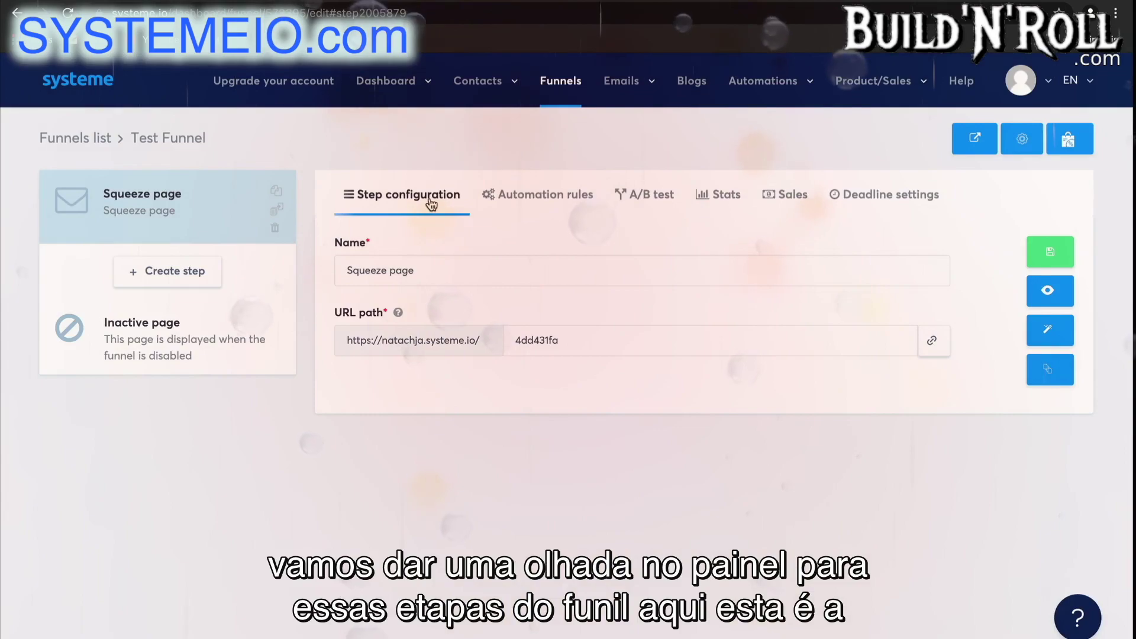
# Copy the squeeze page's link and review its automation rules, A/B test, stats, sales and deadline settings.
pyautogui.click(507, 271)
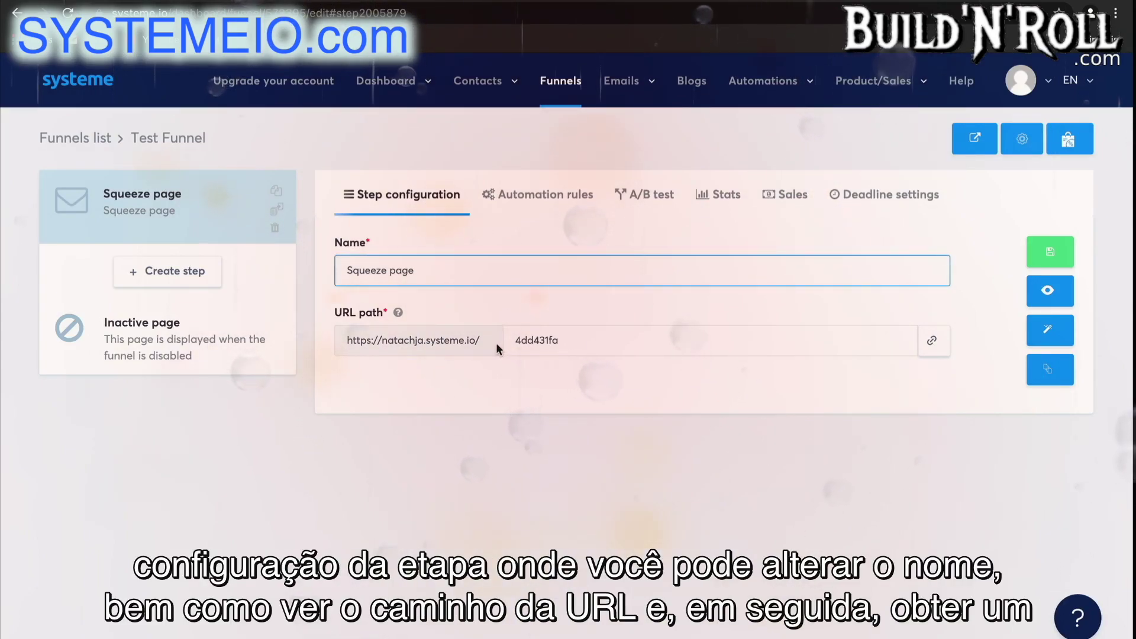
pyautogui.click(931, 342)
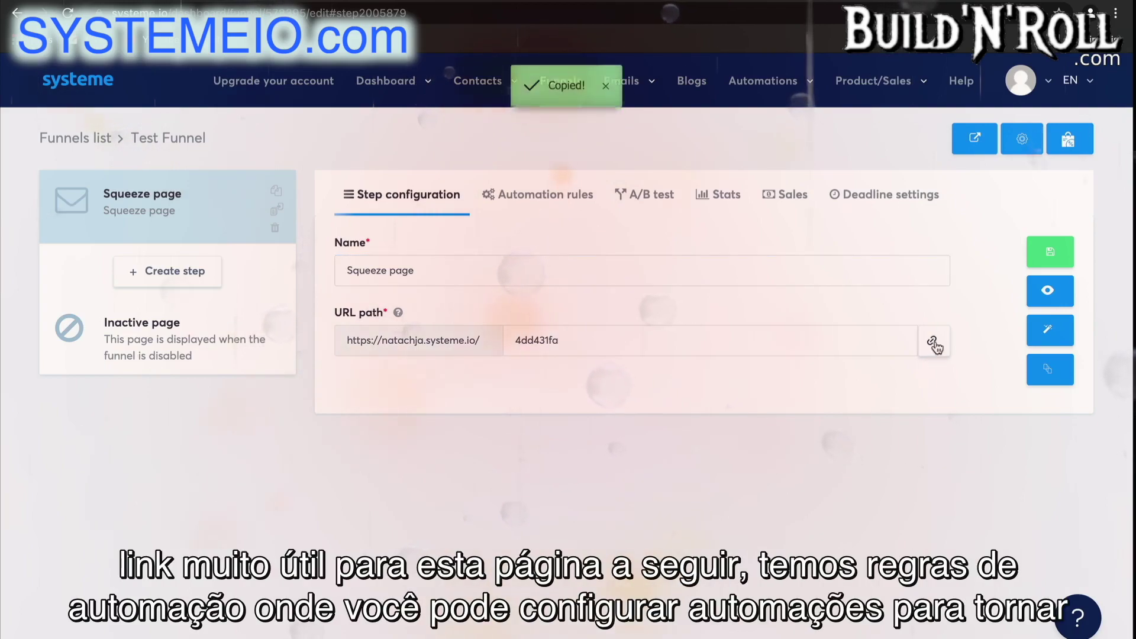
pyautogui.click(567, 201)
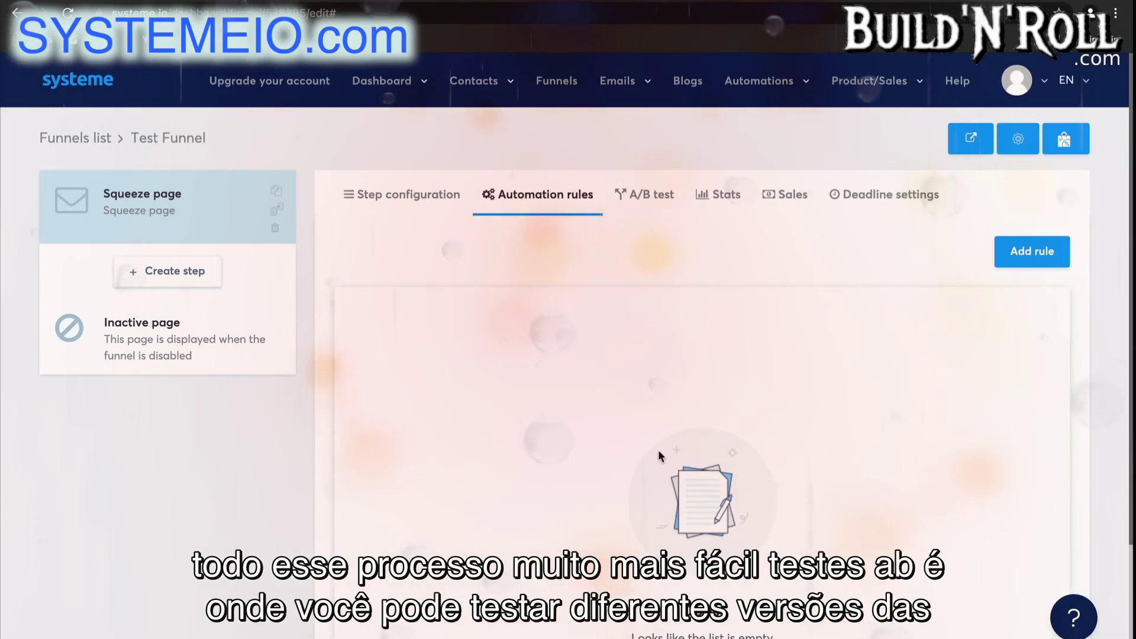
pyautogui.click(656, 204)
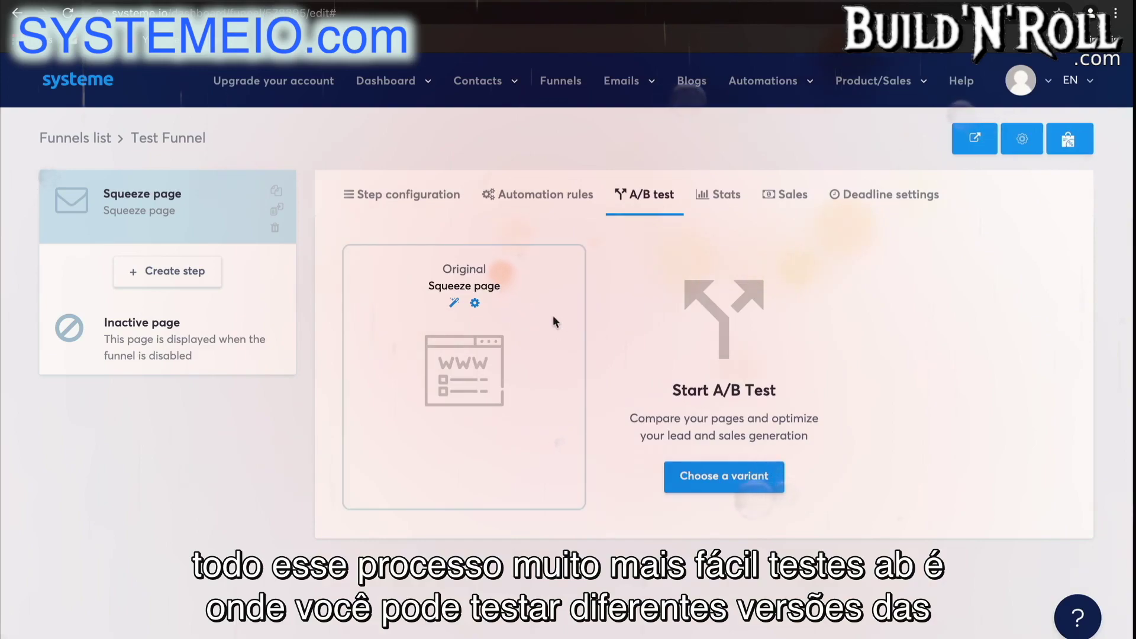
pyautogui.click(726, 198)
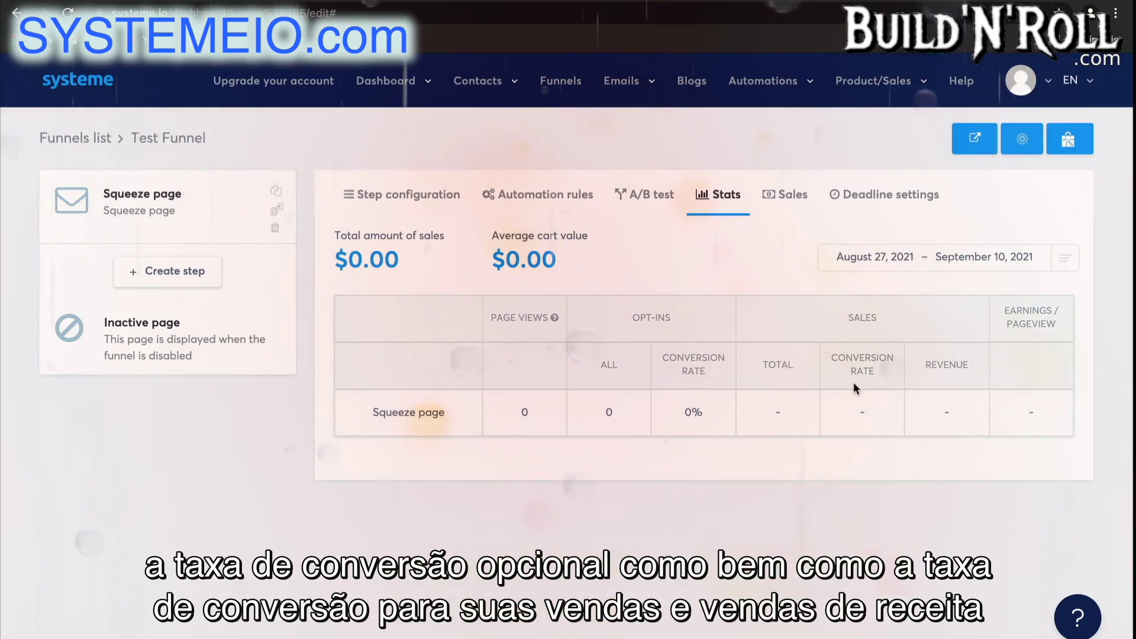
pyautogui.click(791, 196)
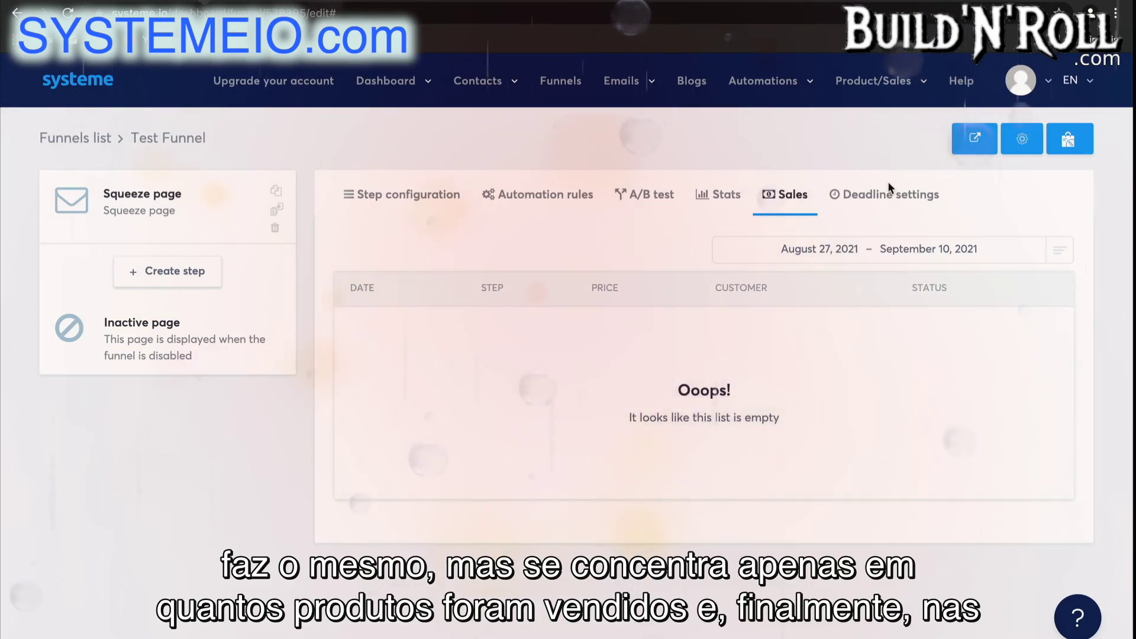
pyautogui.click(889, 201)
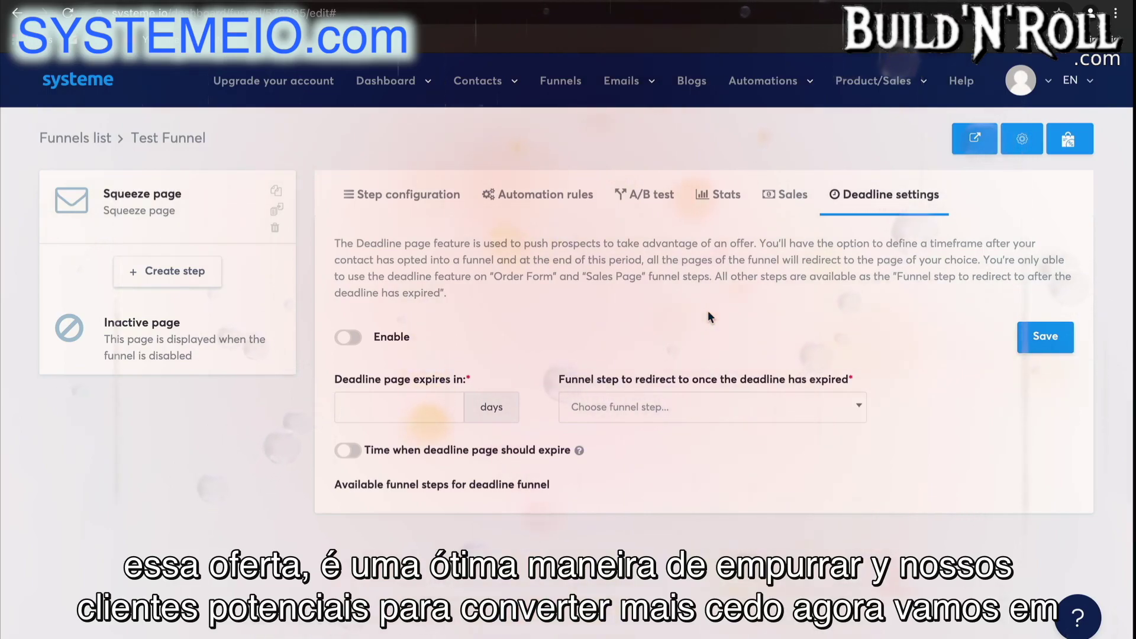
# Add a second funnel step named "Thank you page" with the Opt-in thank you page type.
pyautogui.click(201, 272)
pyautogui.click(497, 283)
pyautogui.write('t')
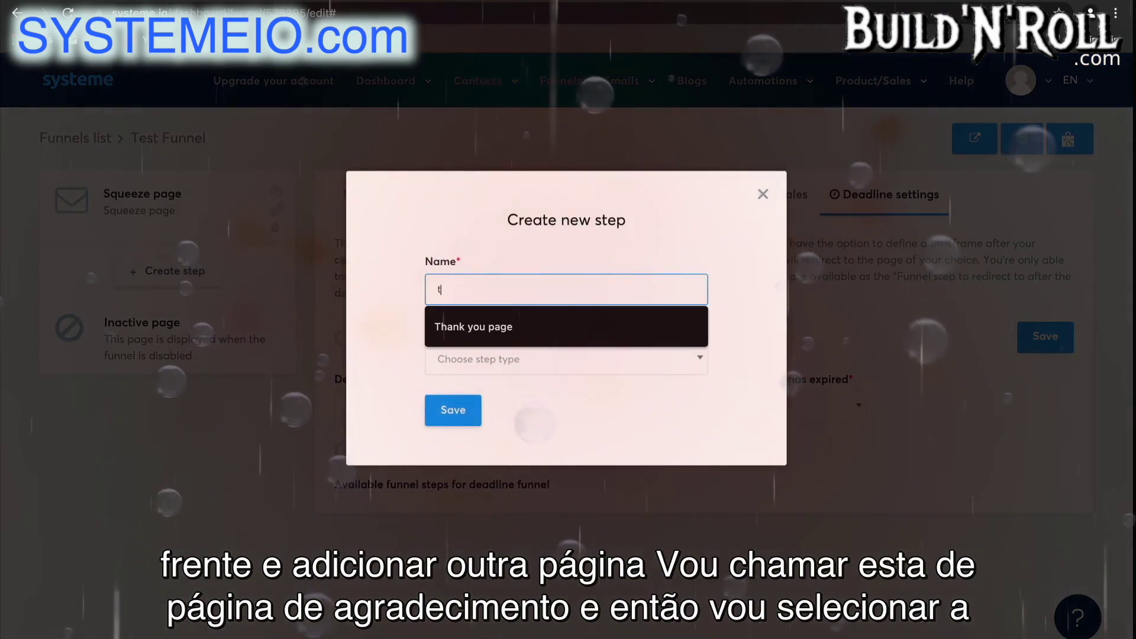
pyautogui.click(521, 327)
pyautogui.click(540, 362)
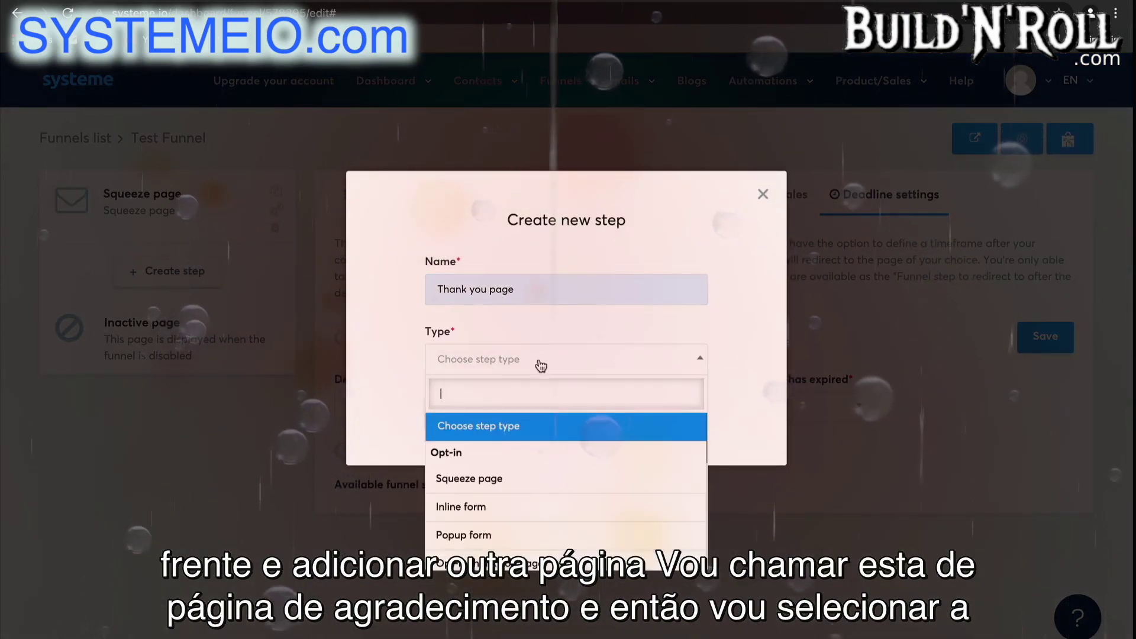
pyautogui.scroll(-2, 521, 521)
pyautogui.click(520, 527)
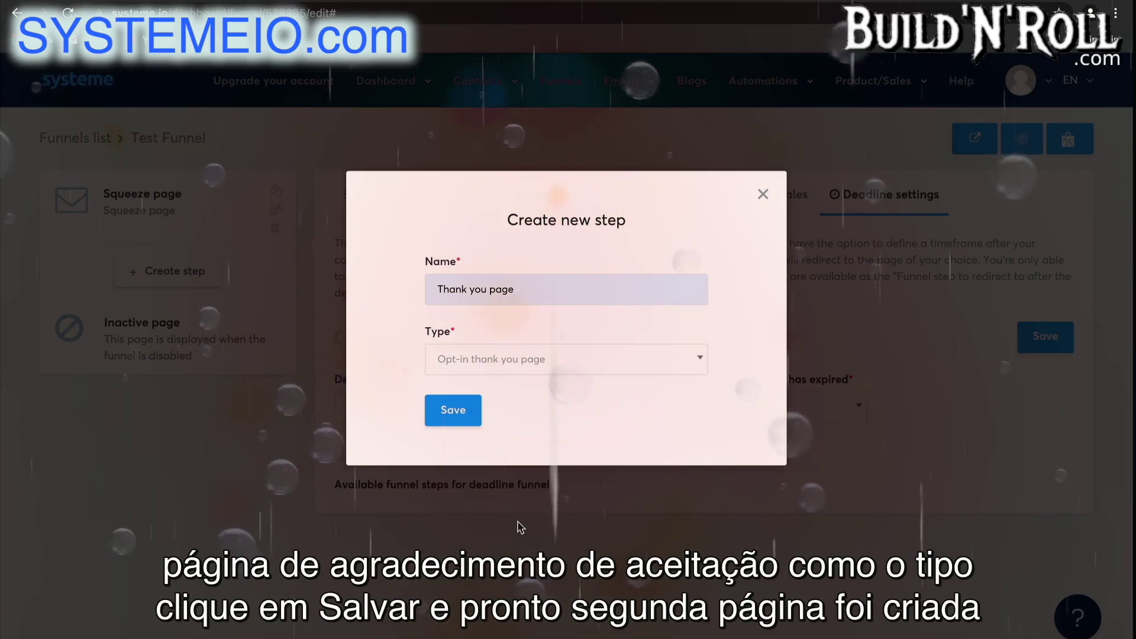
pyautogui.click(464, 416)
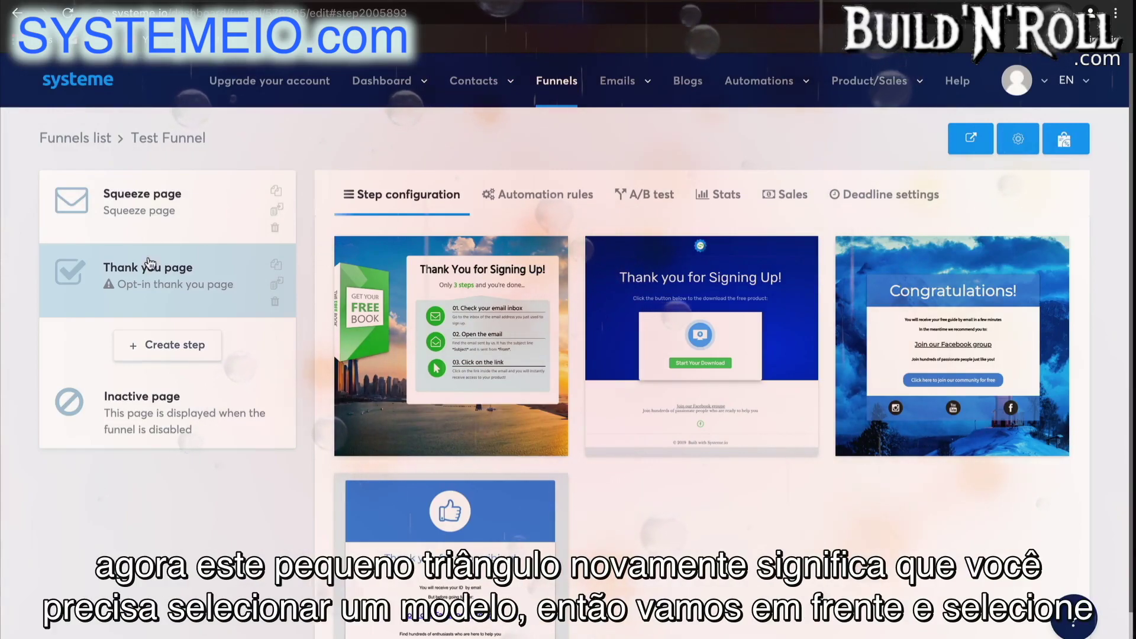
# Apply the "Thank you for subscribing!" template to the thank you page and try reordering that step in the funnel.
pyautogui.moveTo(407, 545)
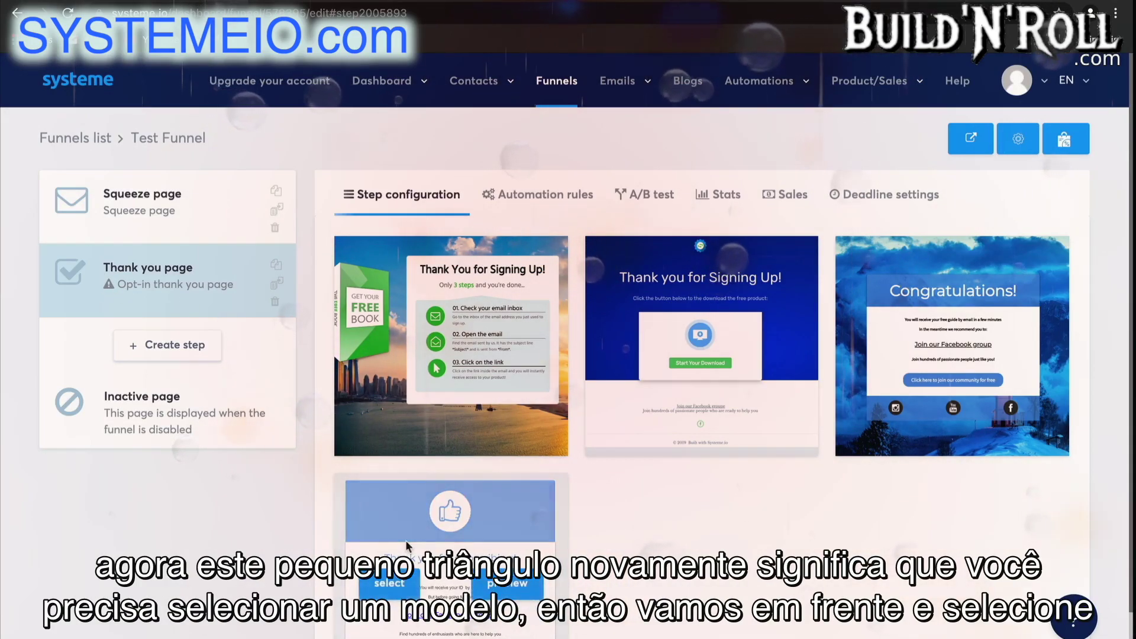
pyautogui.scroll(-1, 408, 546)
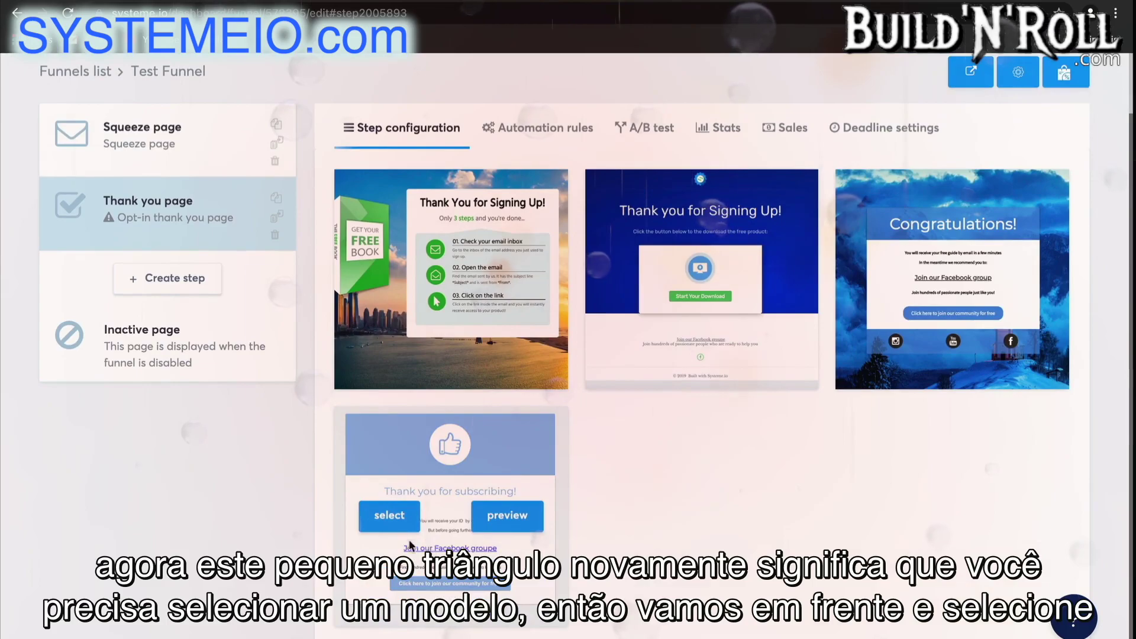
pyautogui.click(390, 515)
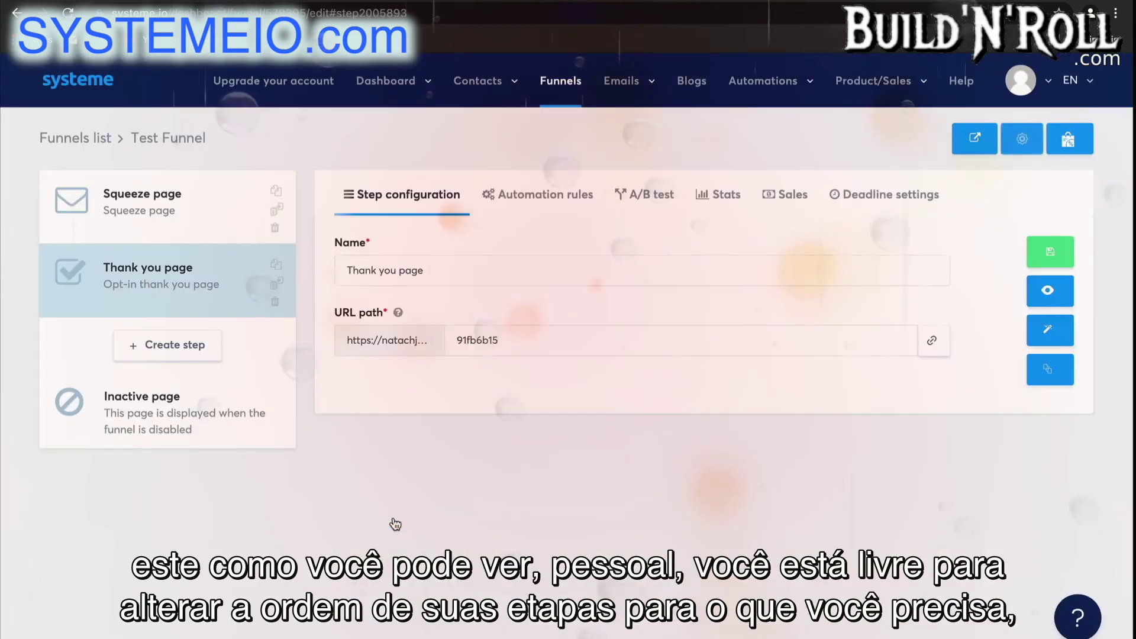
pyautogui.moveTo(231, 304)
pyautogui.mouseDown()
pyautogui.moveTo(226, 206)
pyautogui.moveTo(223, 290)
pyautogui.mouseUp()
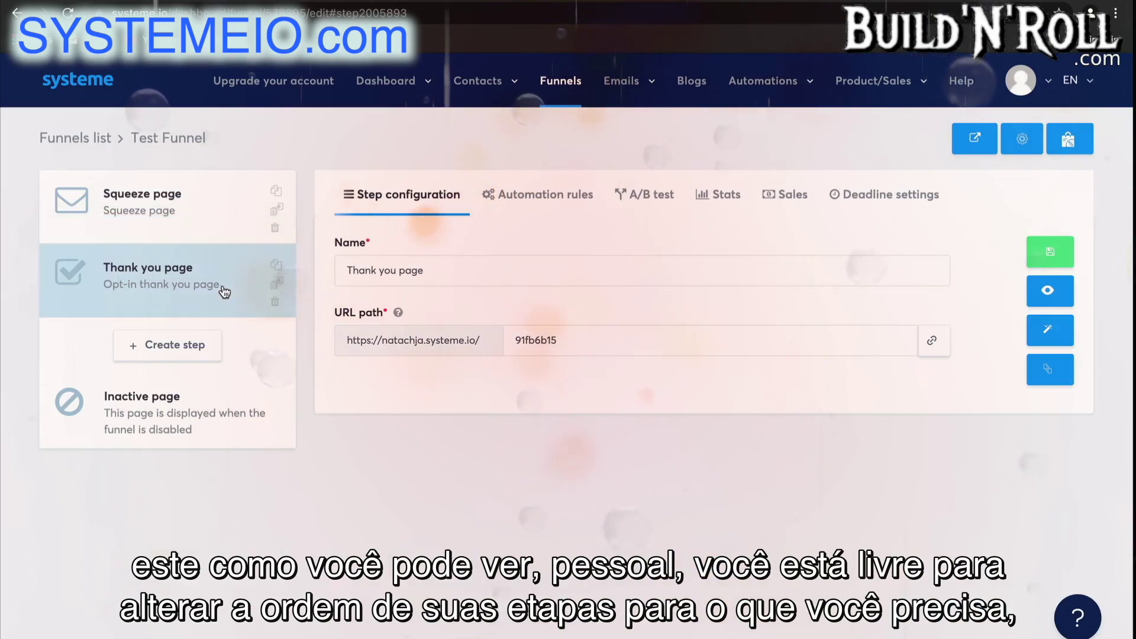
# Open the inactive page in the page editor, look it over and exit back to the Test Funnel.
pyautogui.click(255, 439)
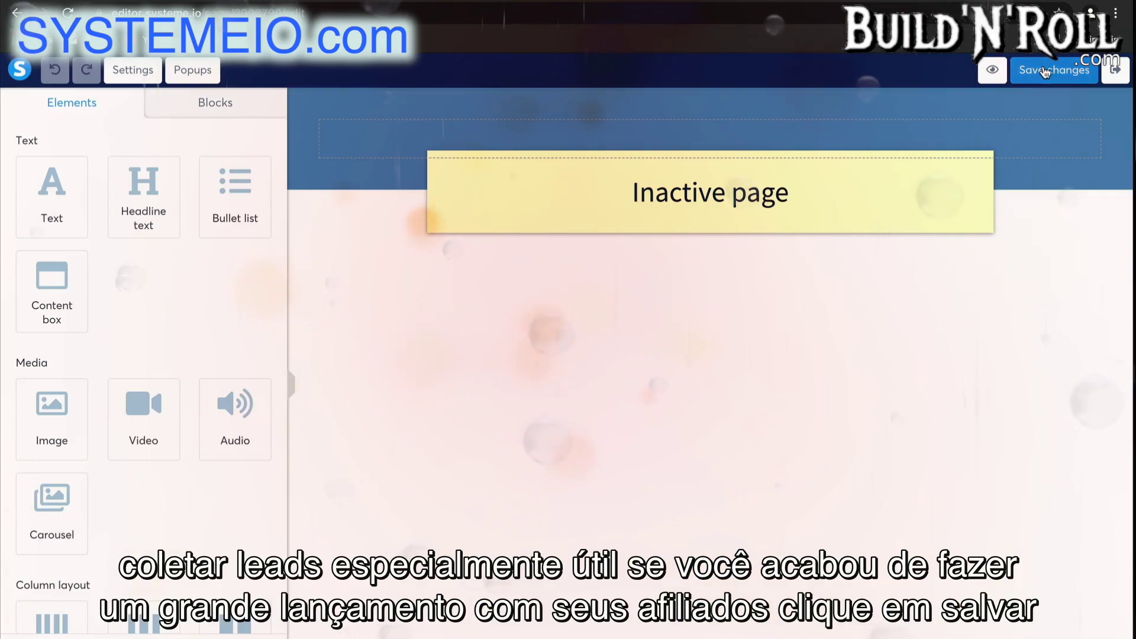
pyautogui.click(1119, 69)
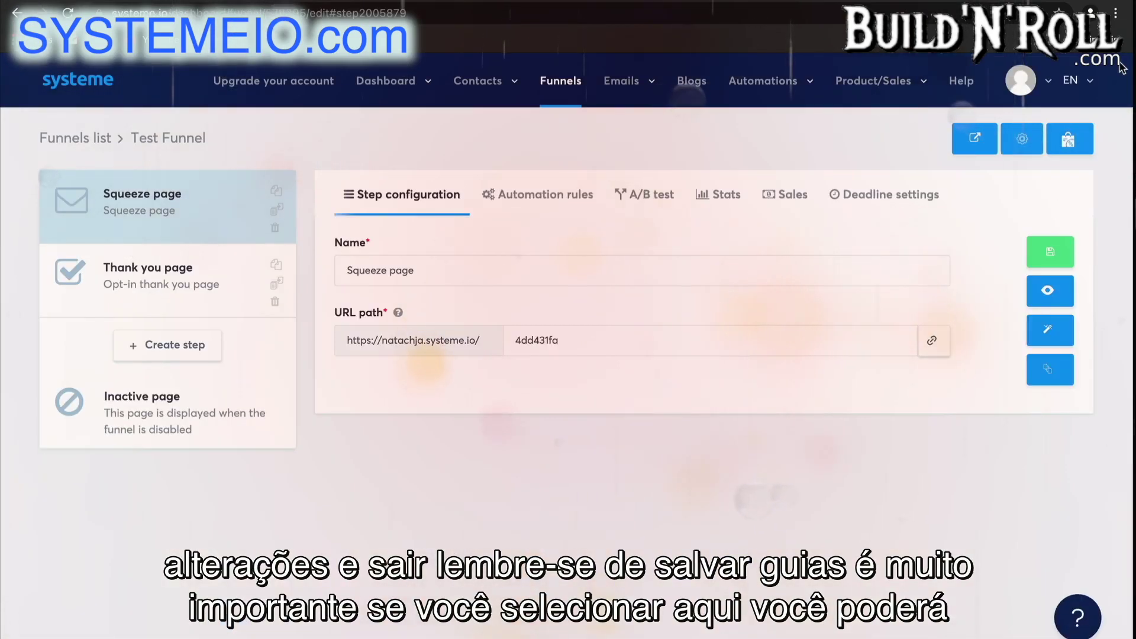
# Review the Test Funnel's name, domain, currency and payment method settings, save them, and check the account options for Settings.
pyautogui.click(1029, 144)
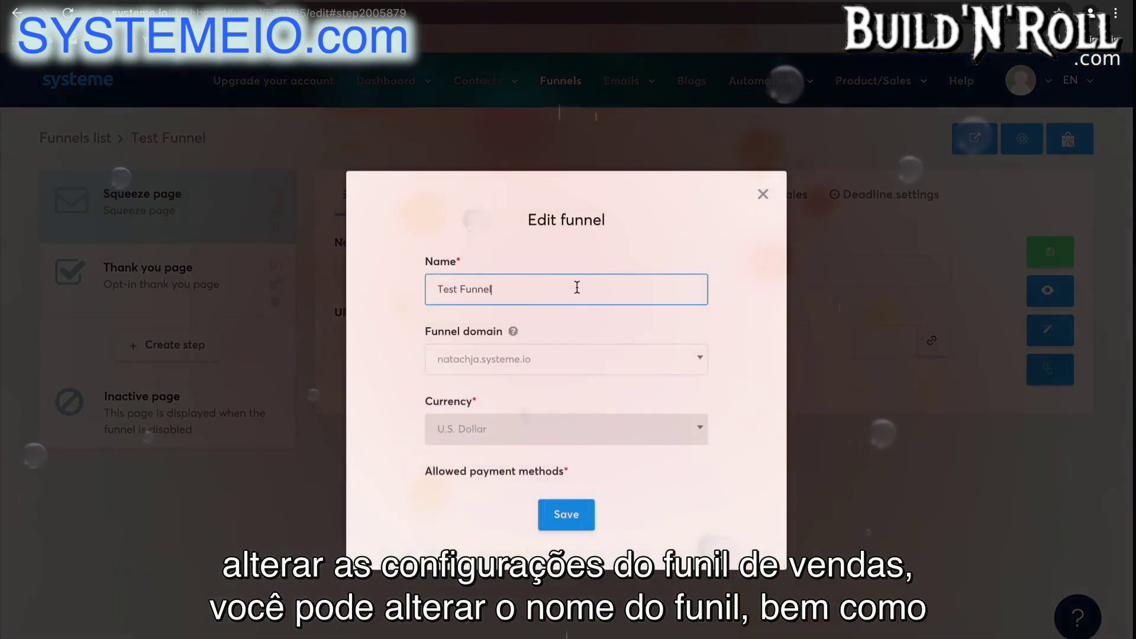
pyautogui.click(599, 362)
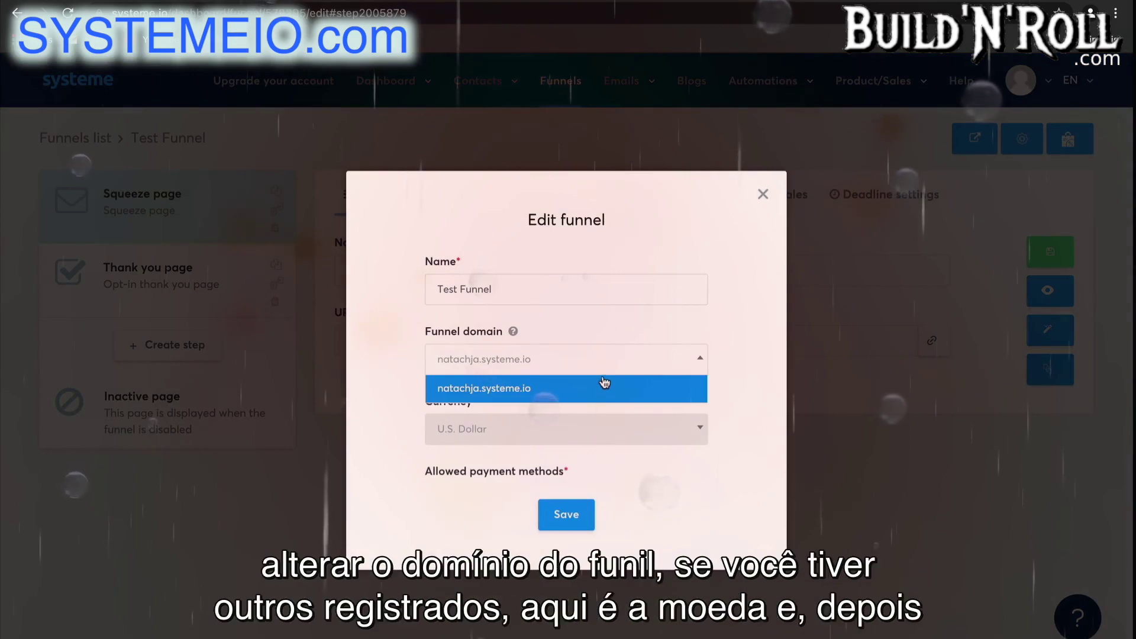
pyautogui.click(602, 364)
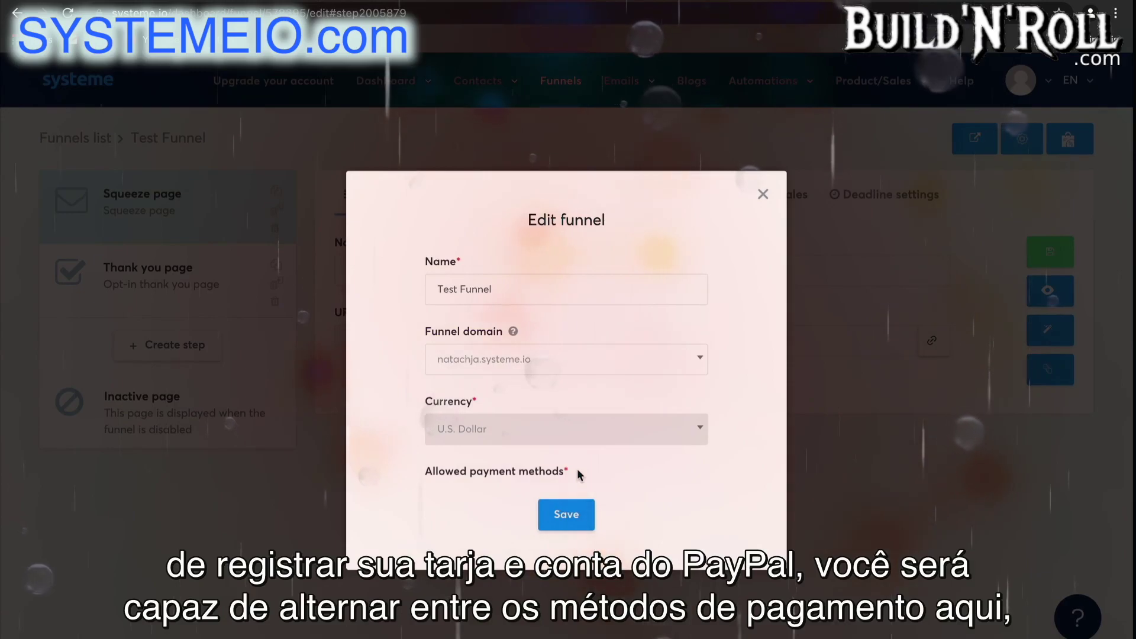
pyautogui.click(577, 514)
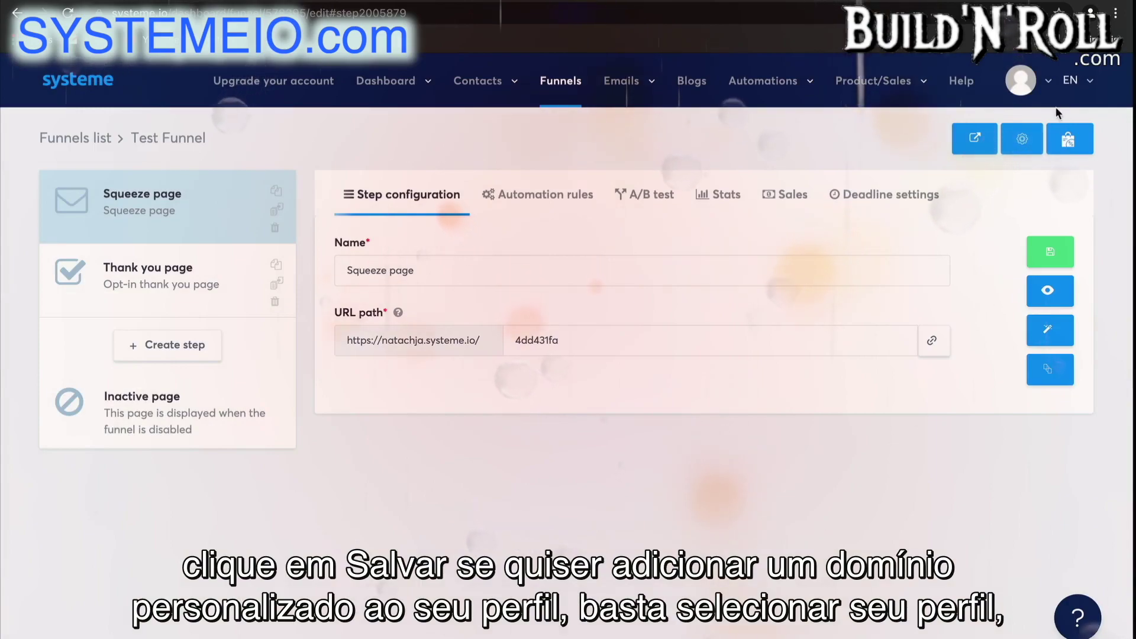
pyautogui.click(1047, 80)
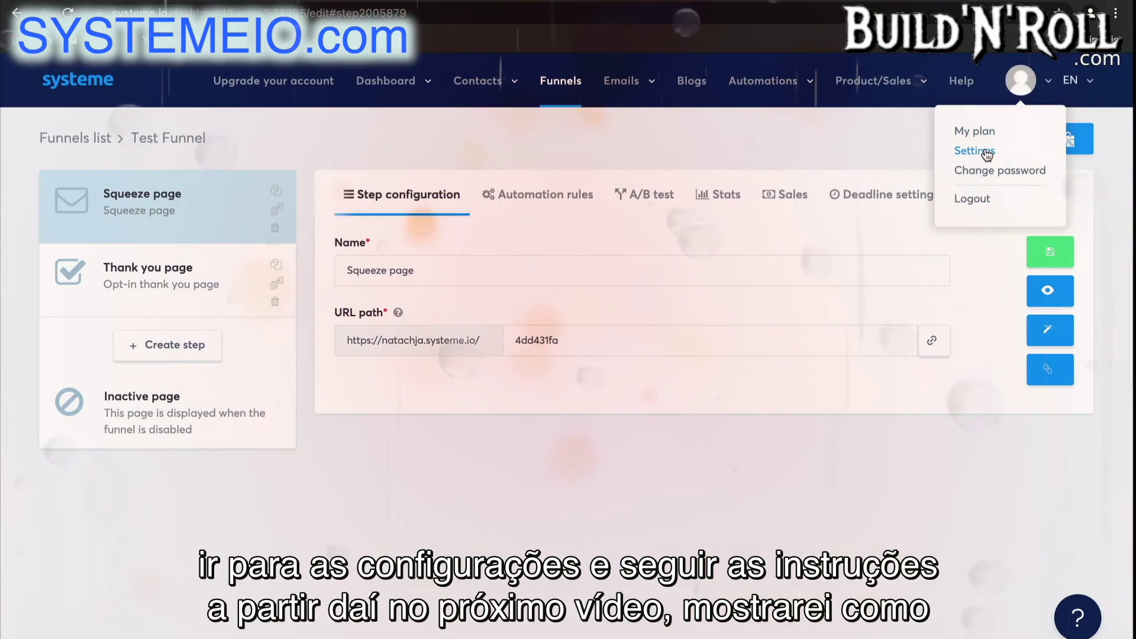
pyautogui.click(858, 457)
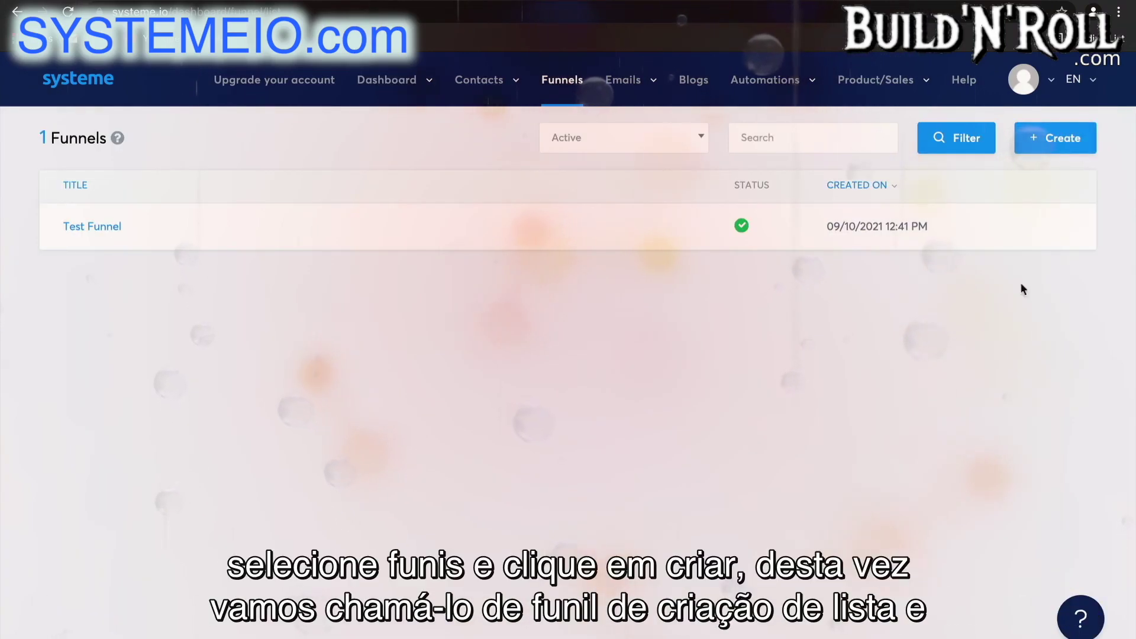
# Create a new funnel named "List Building" with the Build an audience goal and U.S. Dollar as currency.
pyautogui.click(1056, 141)
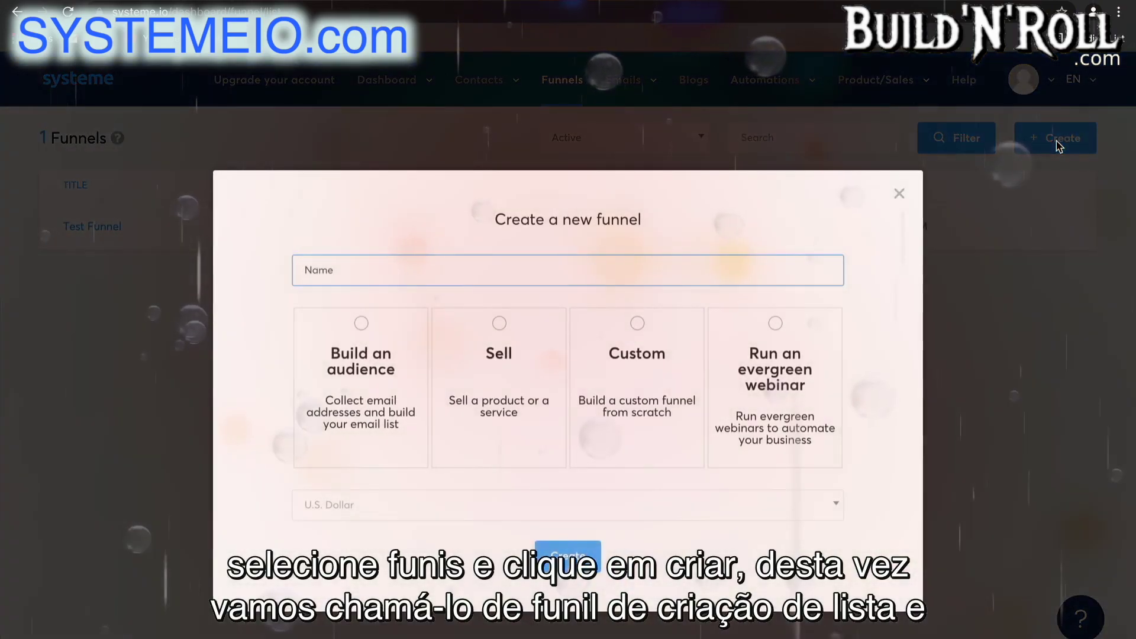
pyautogui.click(629, 276)
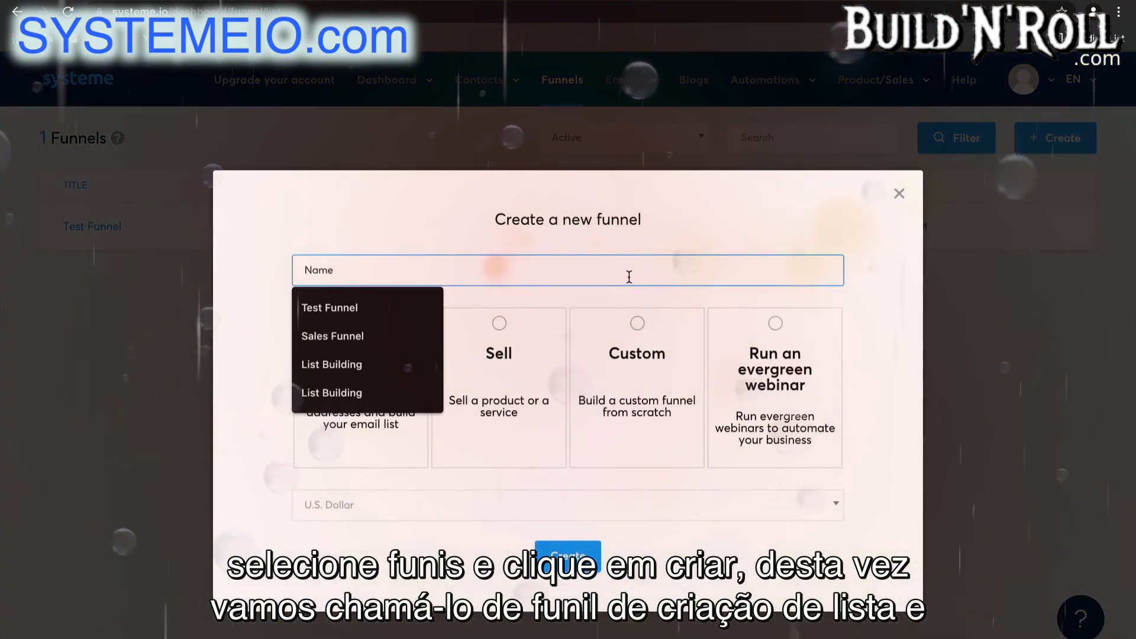
pyautogui.write('lis')
pyautogui.click(385, 314)
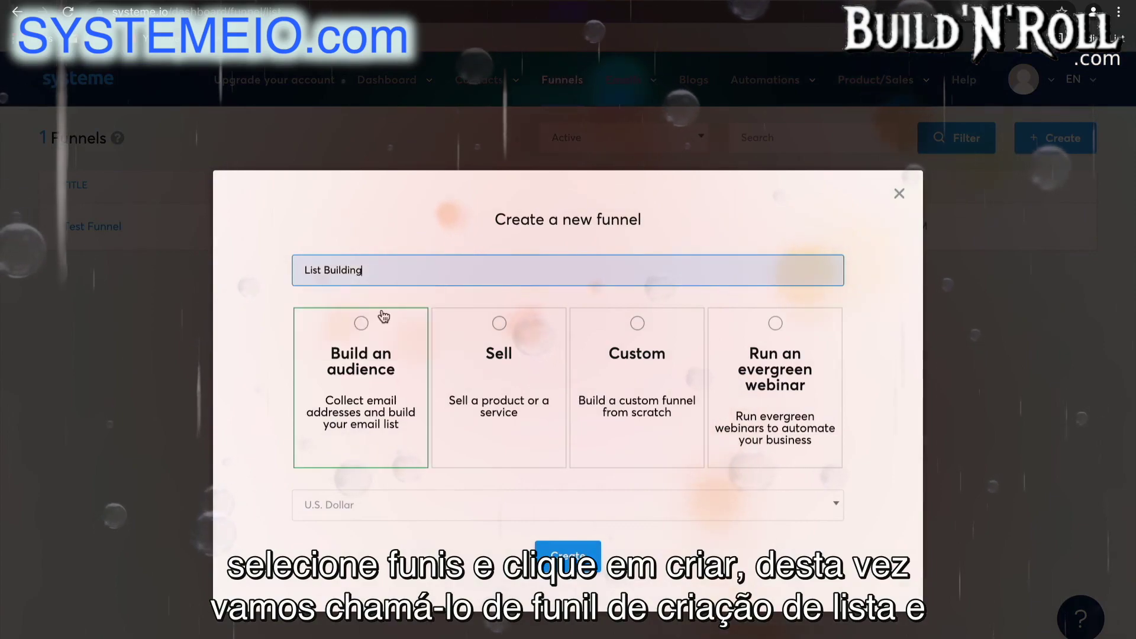
pyautogui.click(381, 385)
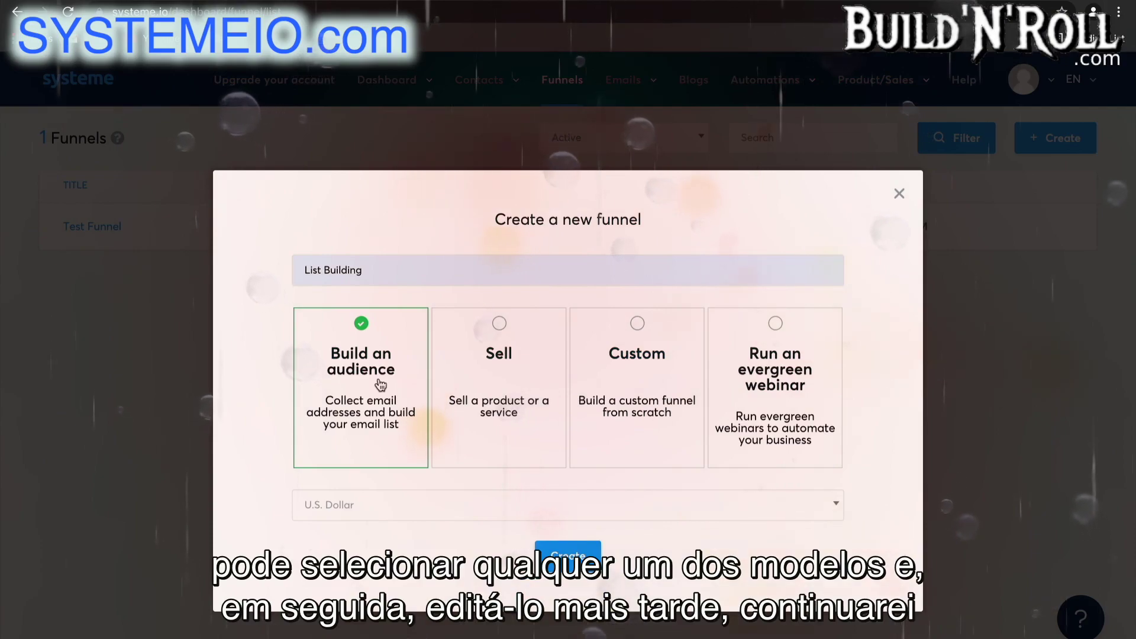
pyautogui.click(443, 500)
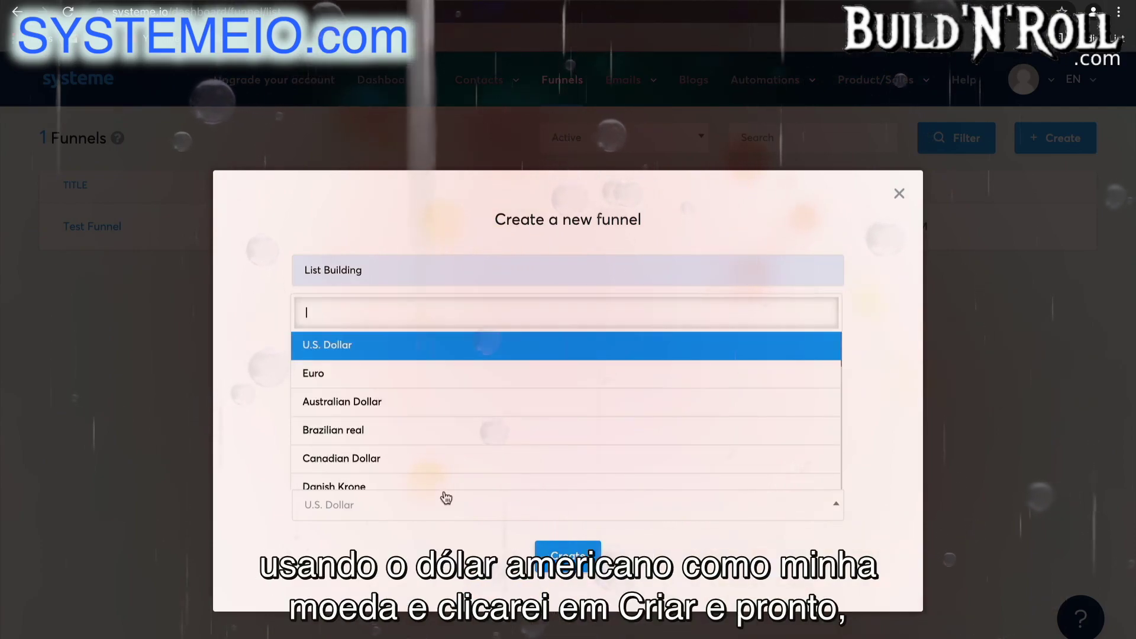
pyautogui.click(436, 354)
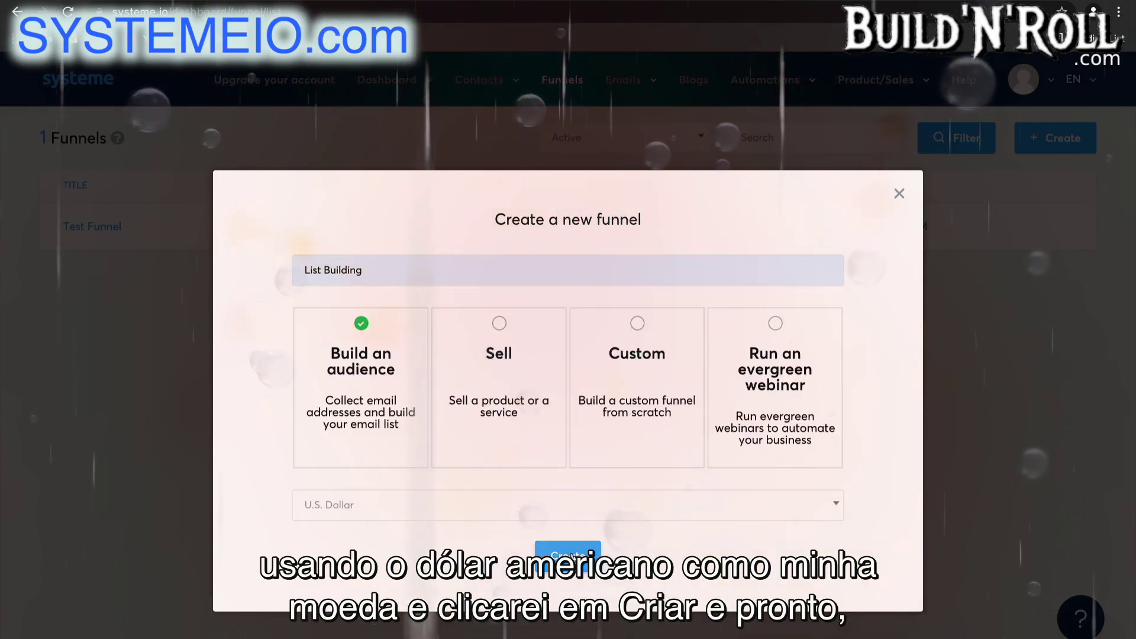
pyautogui.click(568, 554)
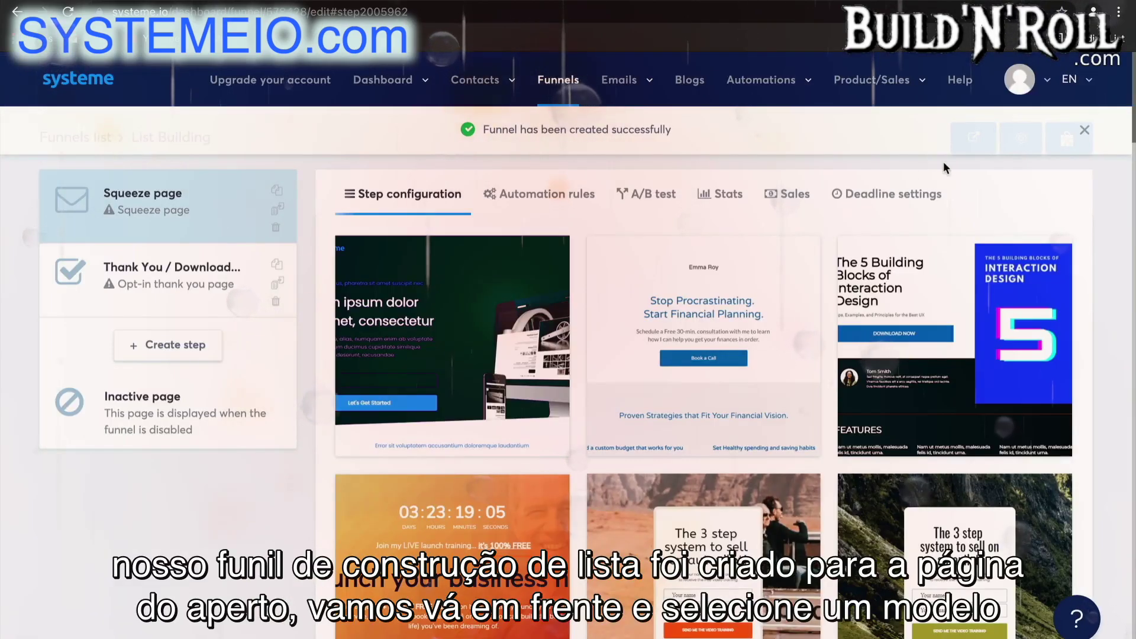
pyautogui.click(1084, 130)
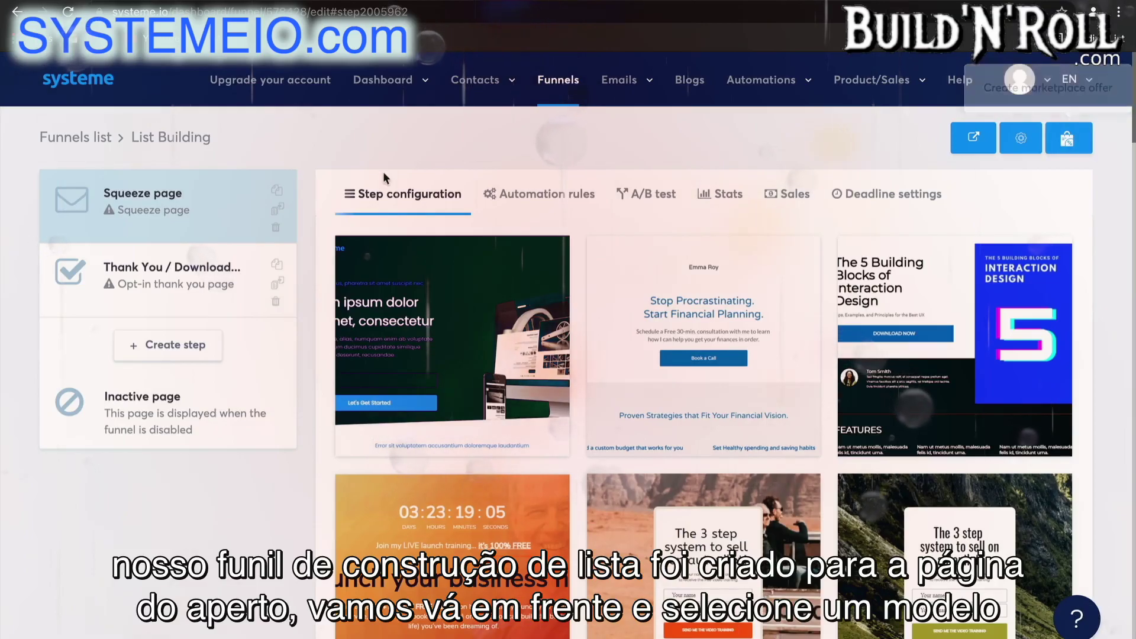
# Apply the dropshipping free online course template to the squeeze page and the thumbs-up thank you template to the Thank You / Download page.
pyautogui.scroll(-10, 879, 399)
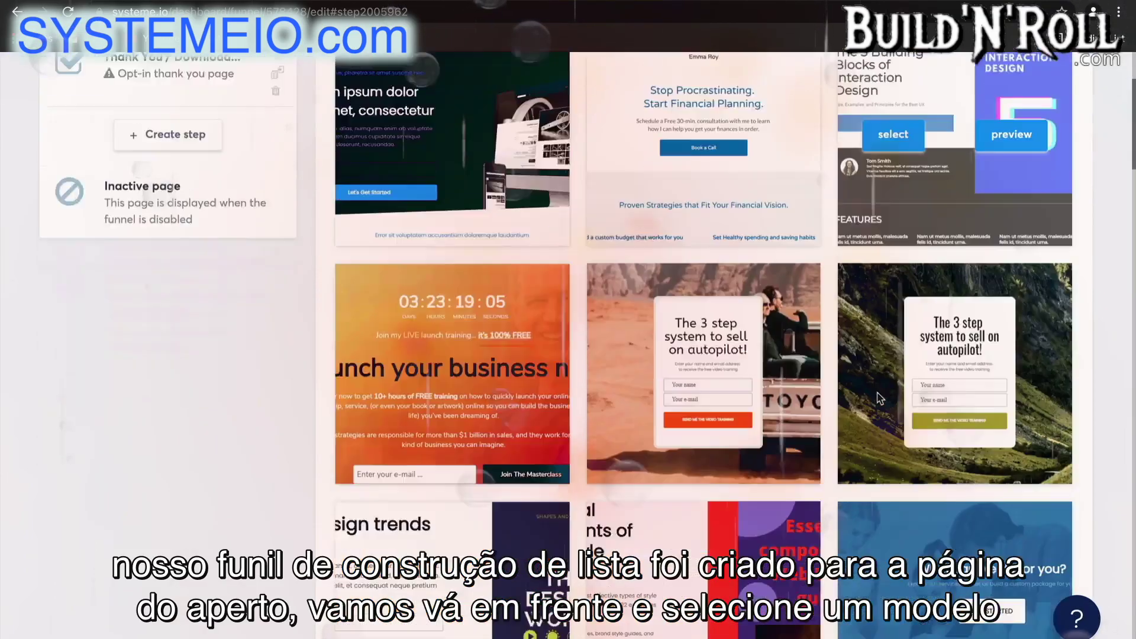
pyautogui.scroll(-15, 879, 399)
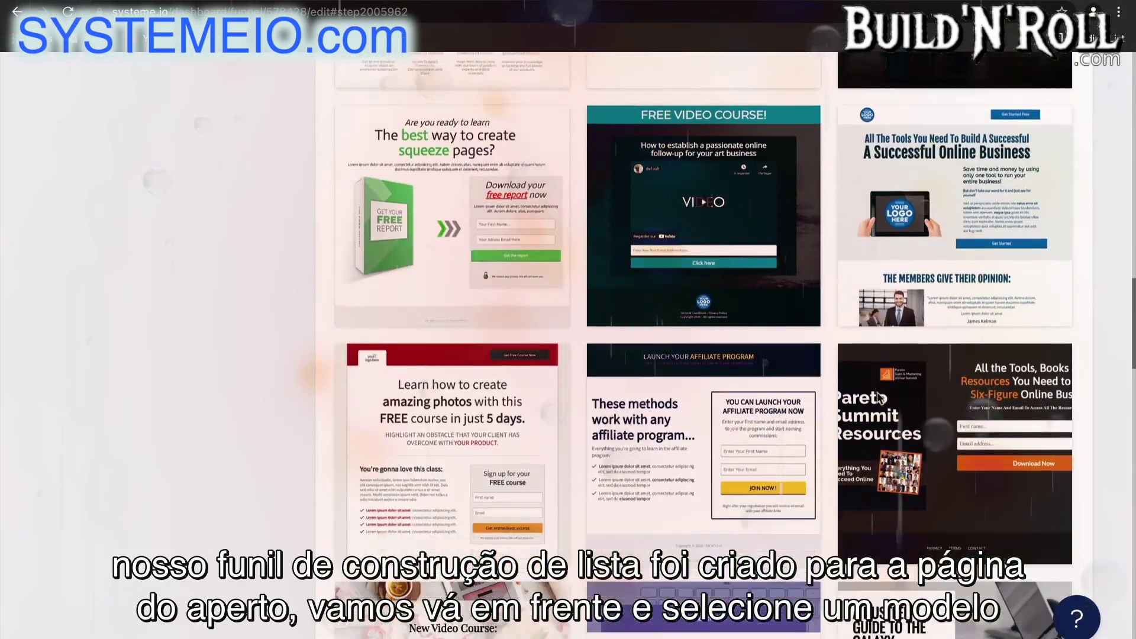
pyautogui.scroll(-18, 877, 398)
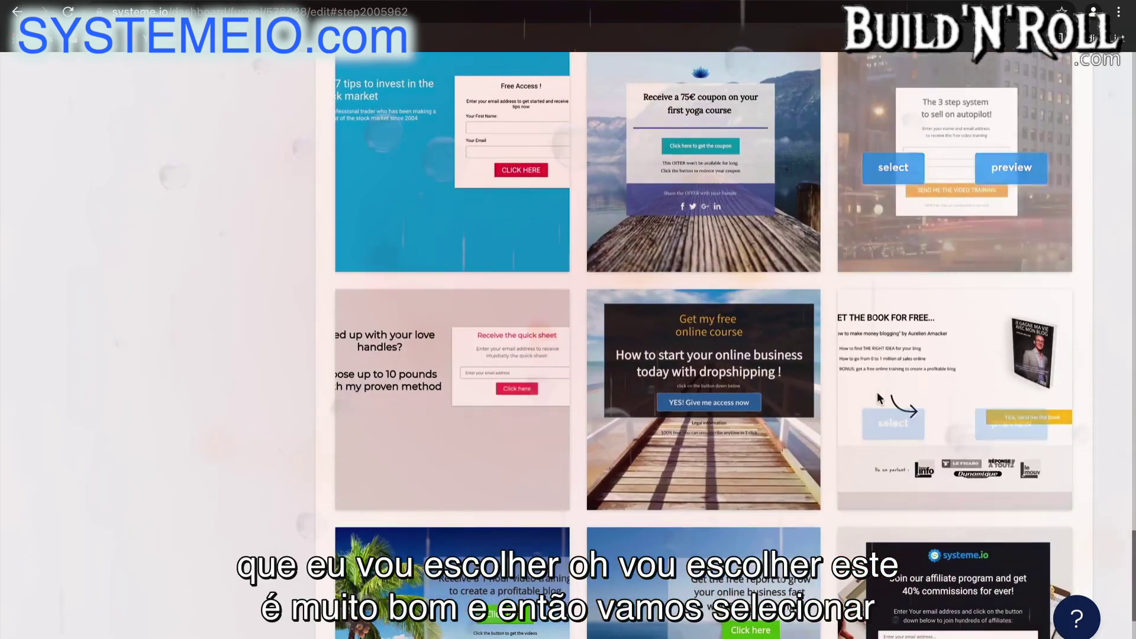
pyautogui.moveTo(671, 433)
pyautogui.click(639, 400)
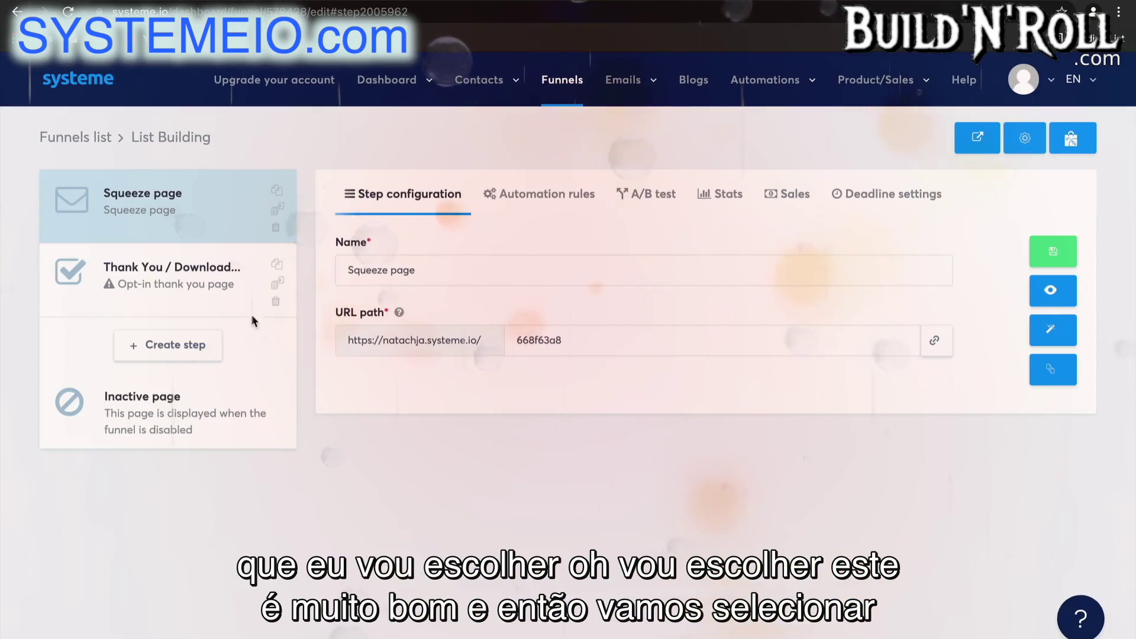
pyautogui.click(206, 295)
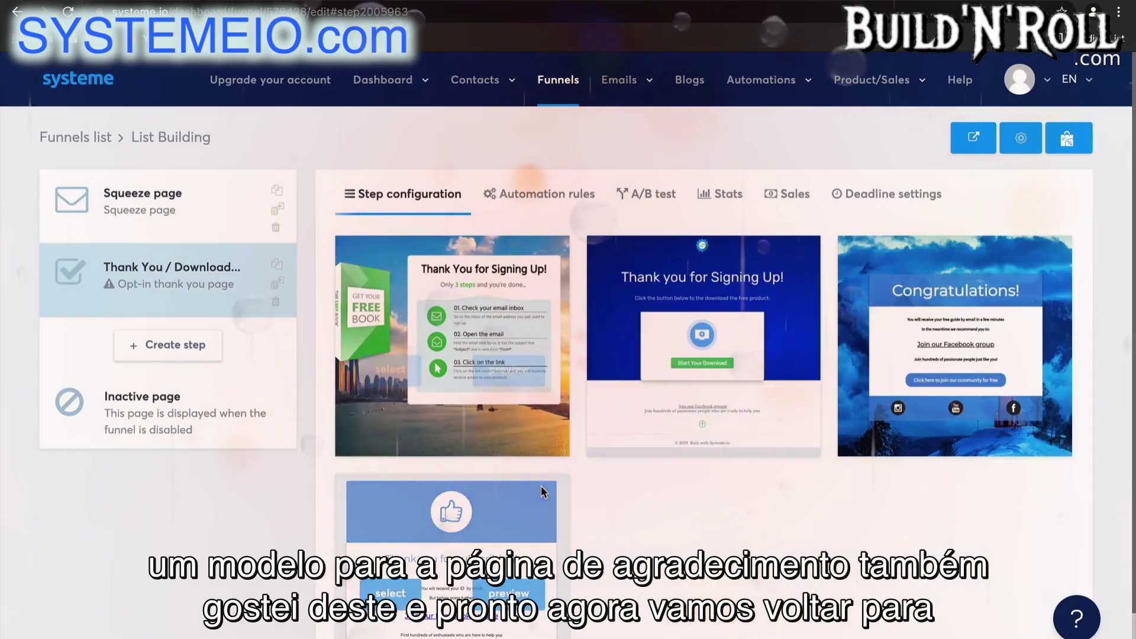
pyautogui.click(398, 585)
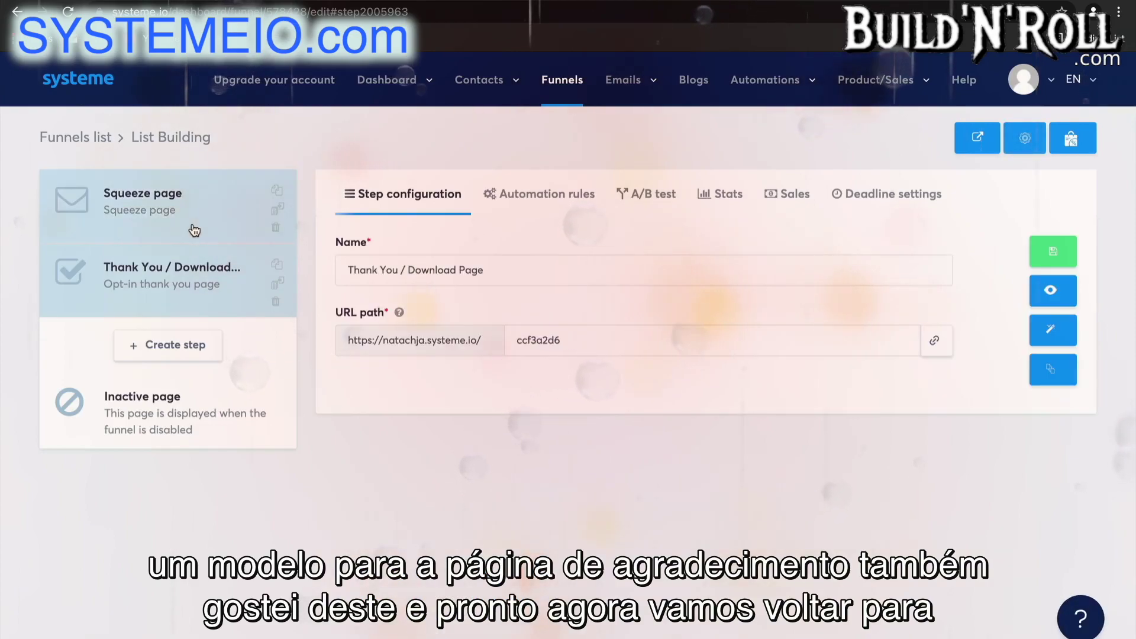
# Start an automation rule on the List Building squeeze page with the "Funnel step form subscribed" trigger.
pyautogui.click(195, 230)
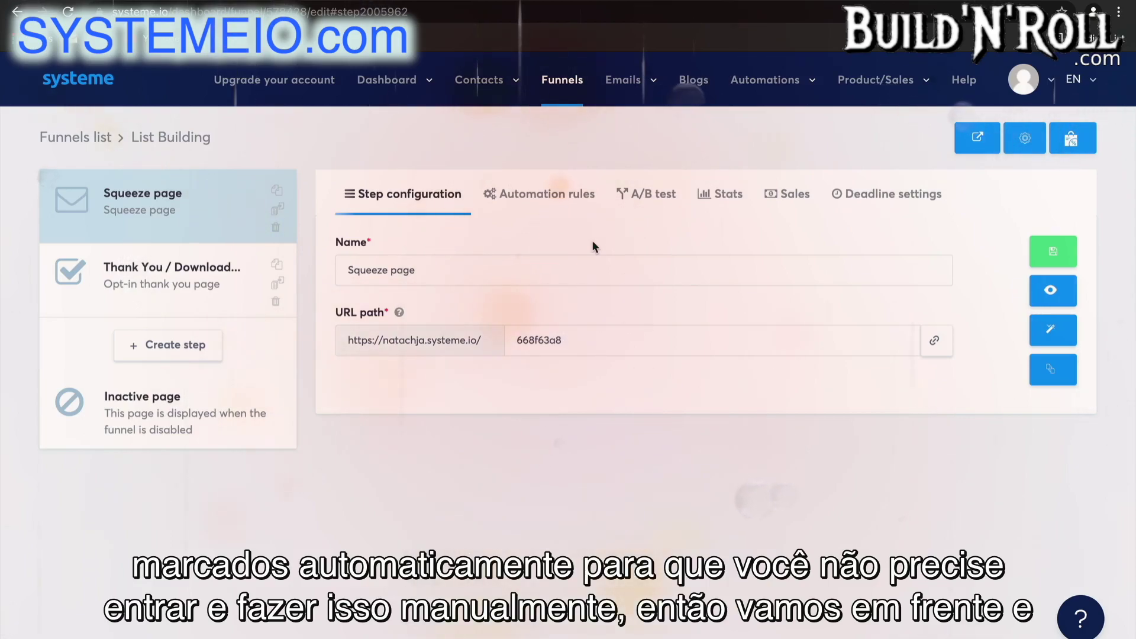
pyautogui.click(572, 200)
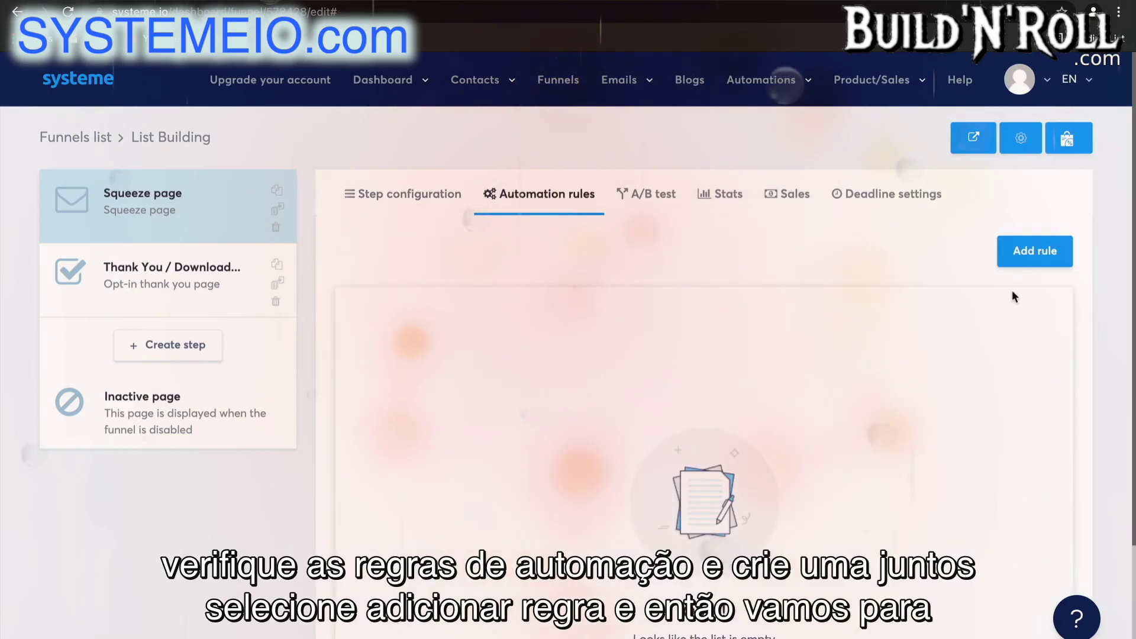
pyautogui.click(1031, 255)
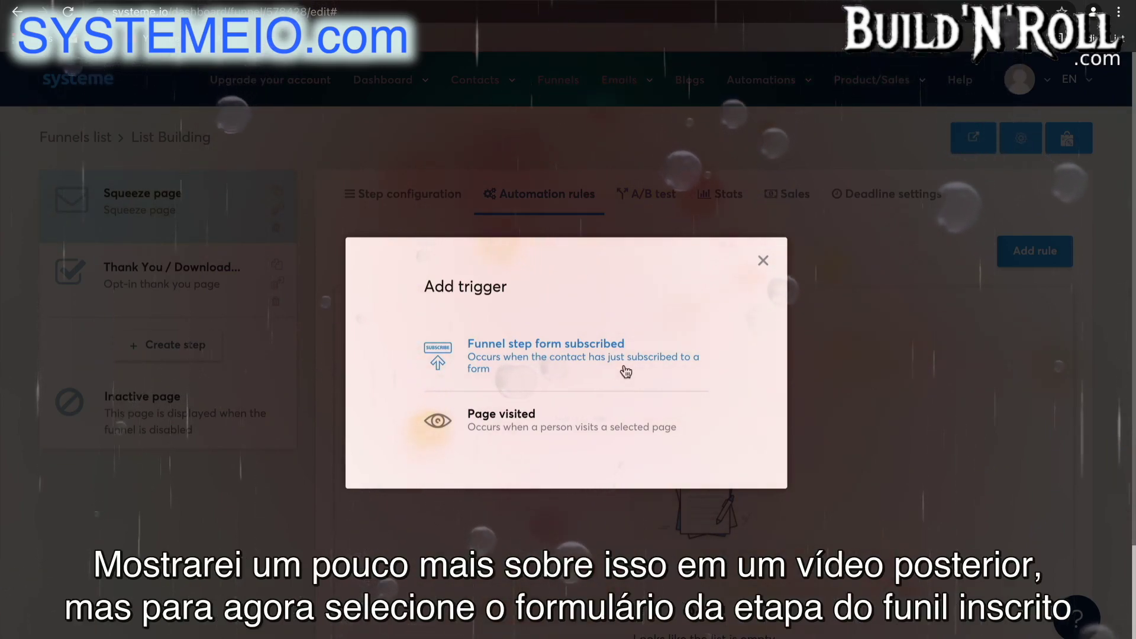
pyautogui.click(578, 360)
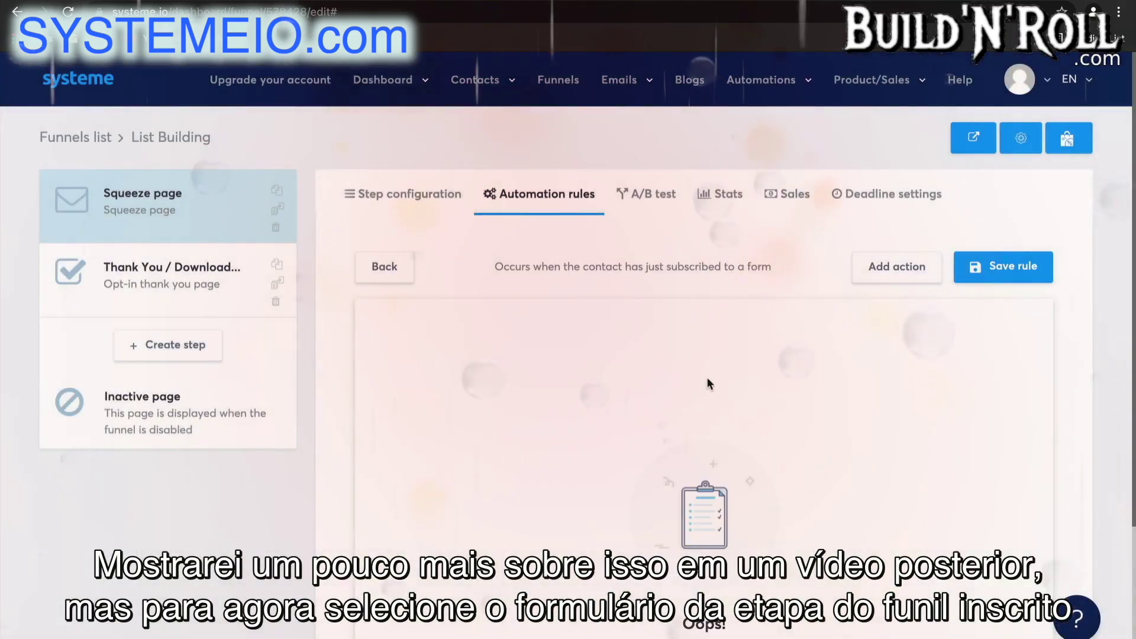
# Give the rule an "Add a tag" action using the "Blog - leads" tag and save the rule.
pyautogui.scroll(-1, 718, 393)
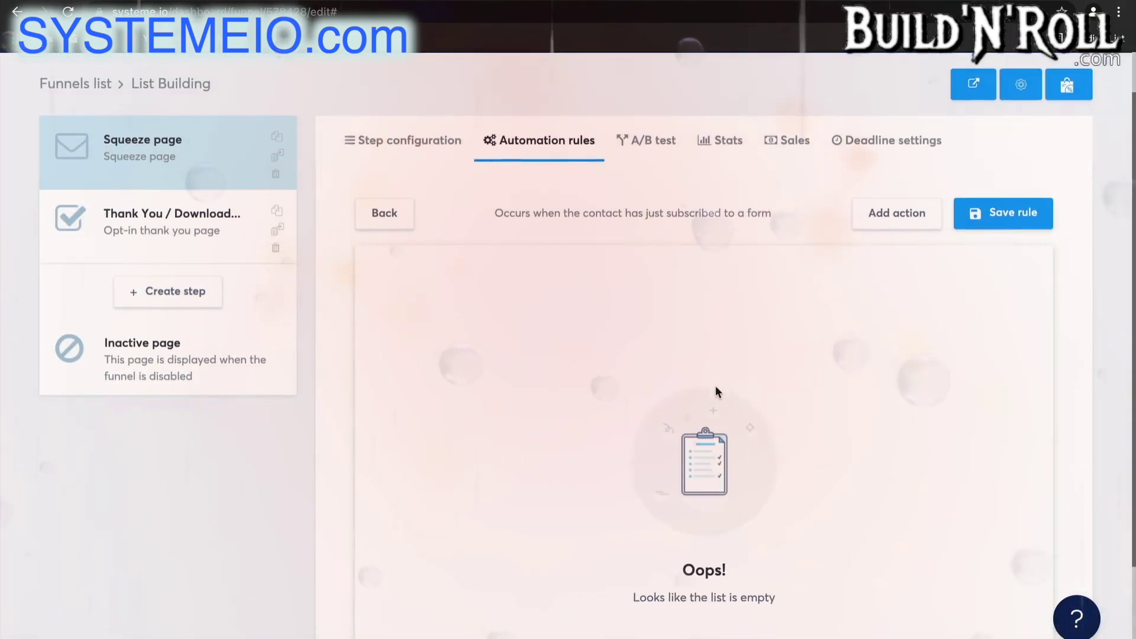
pyautogui.click(896, 214)
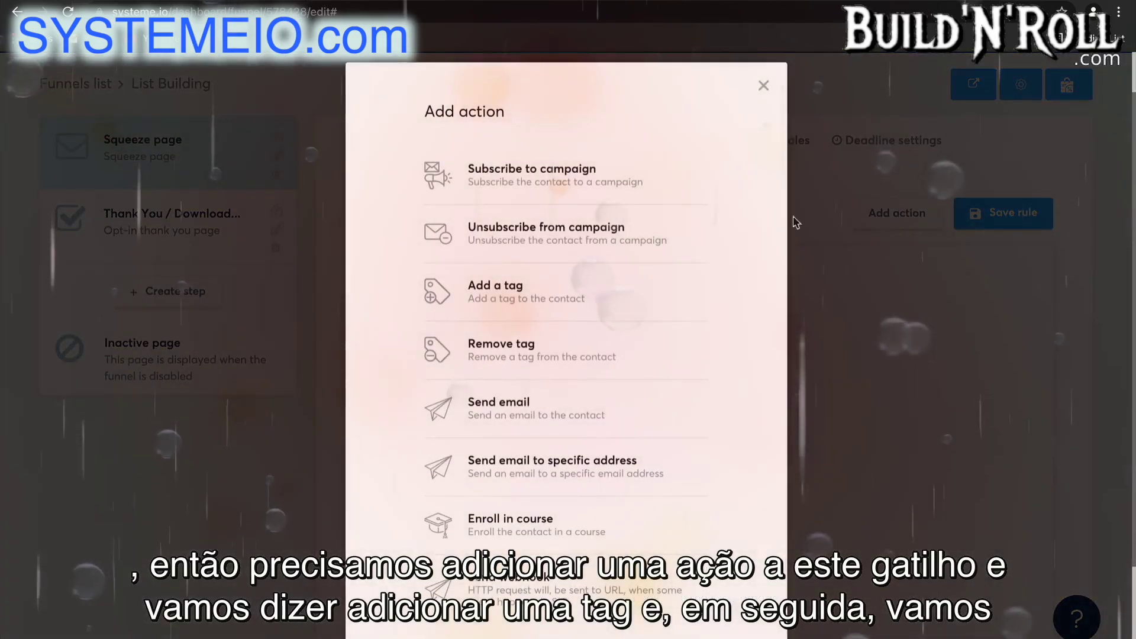
pyautogui.click(594, 303)
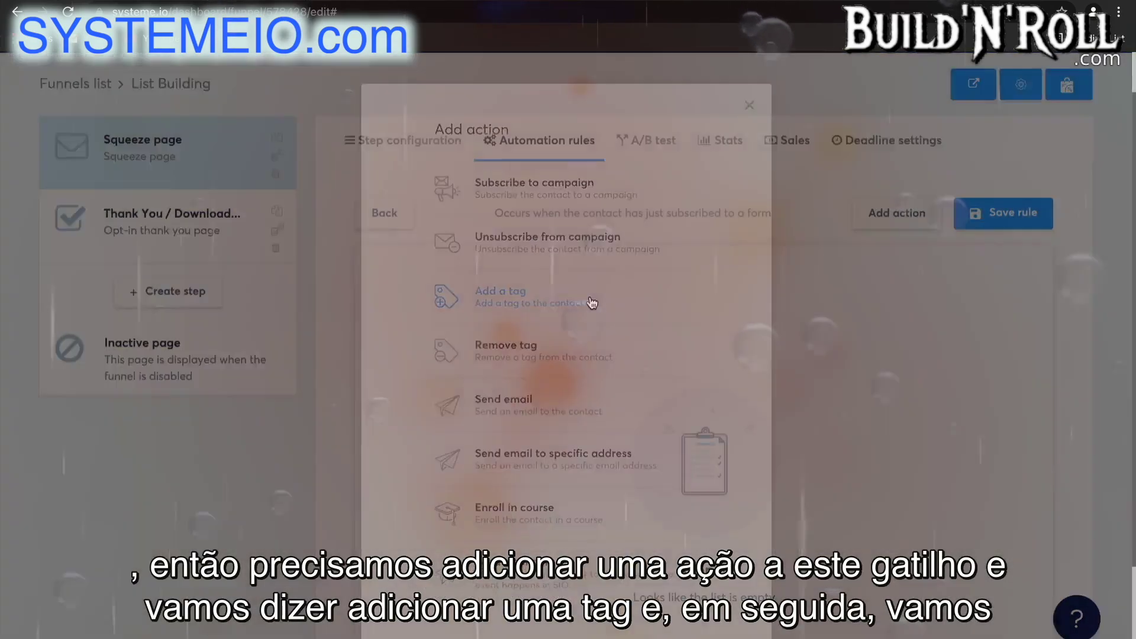
pyautogui.click(737, 373)
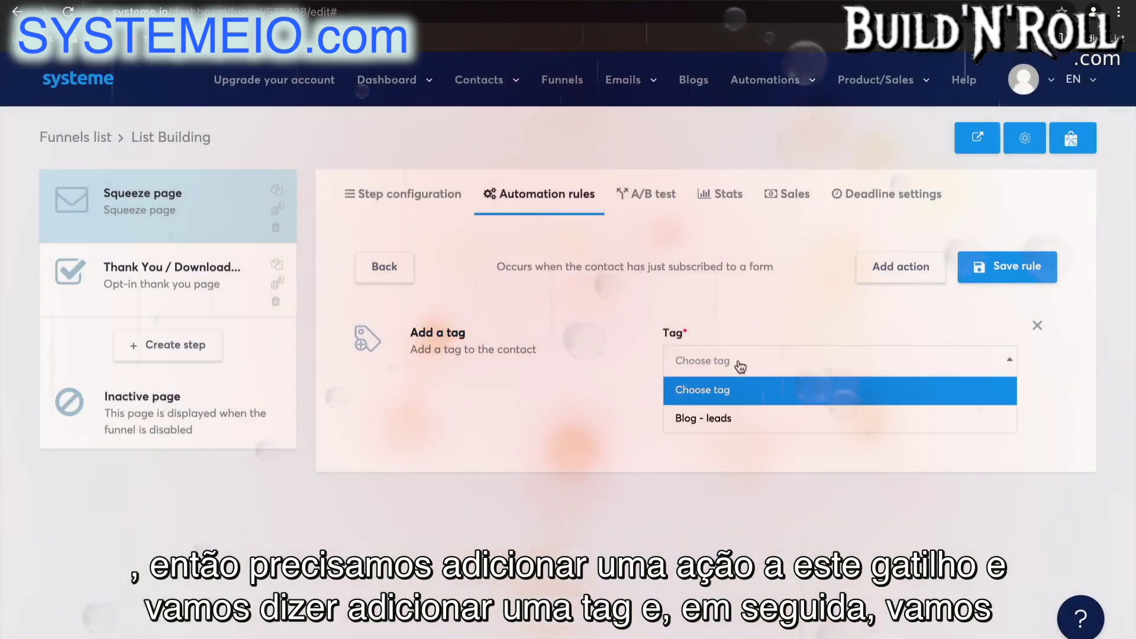
pyautogui.click(743, 424)
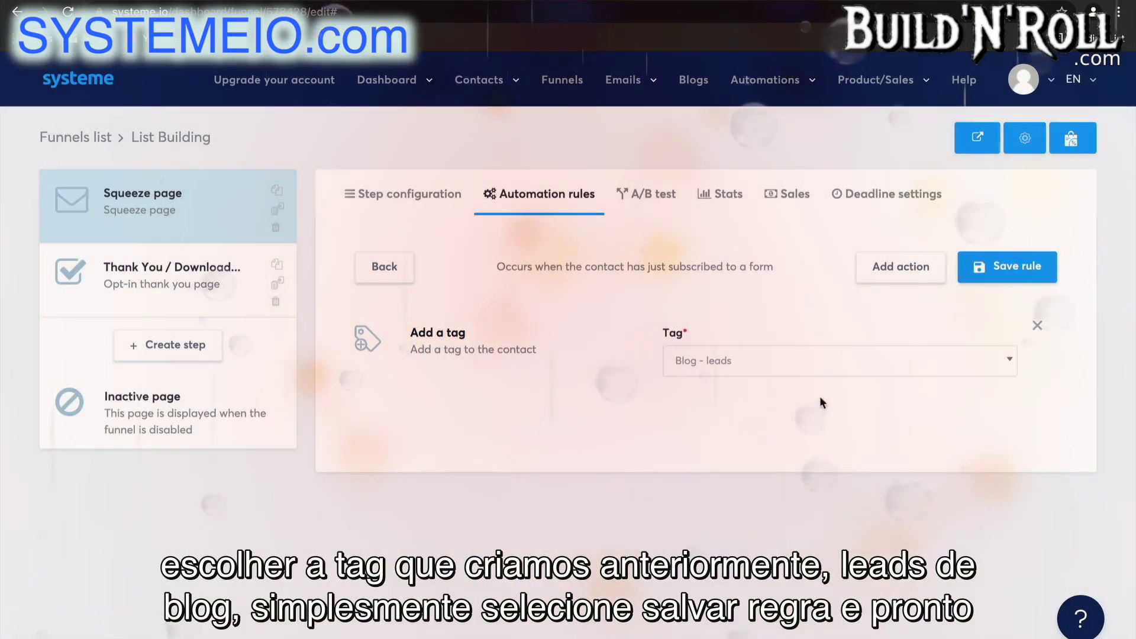
pyautogui.click(986, 266)
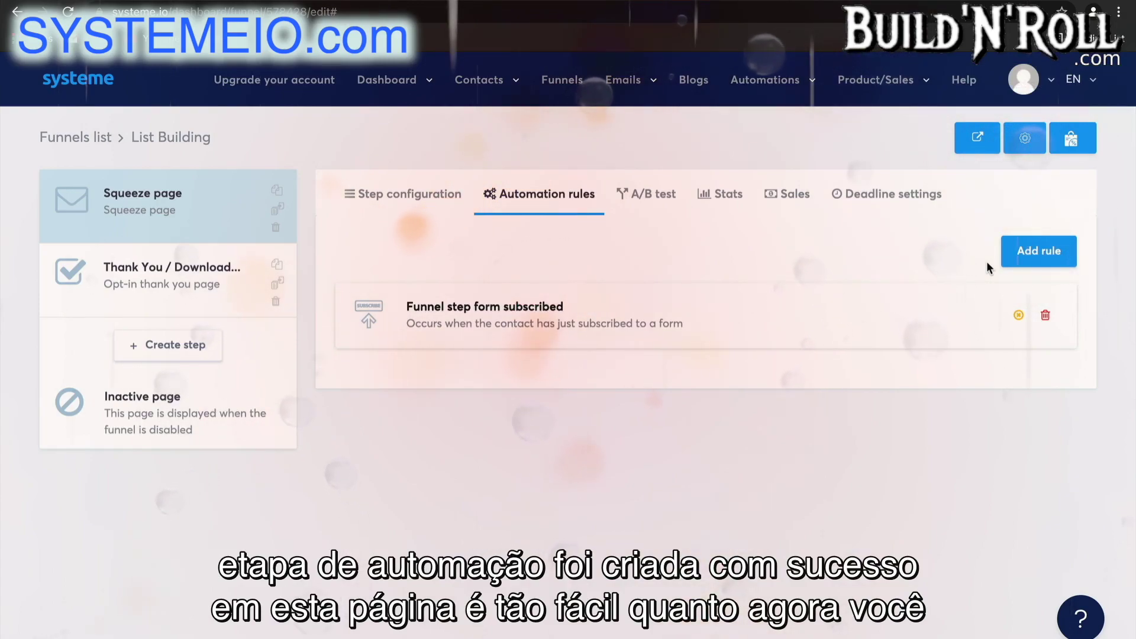
# Create a new step named "Opt in form" with the Inline form type in the List Building funnel.
pyautogui.moveTo(765, 83)
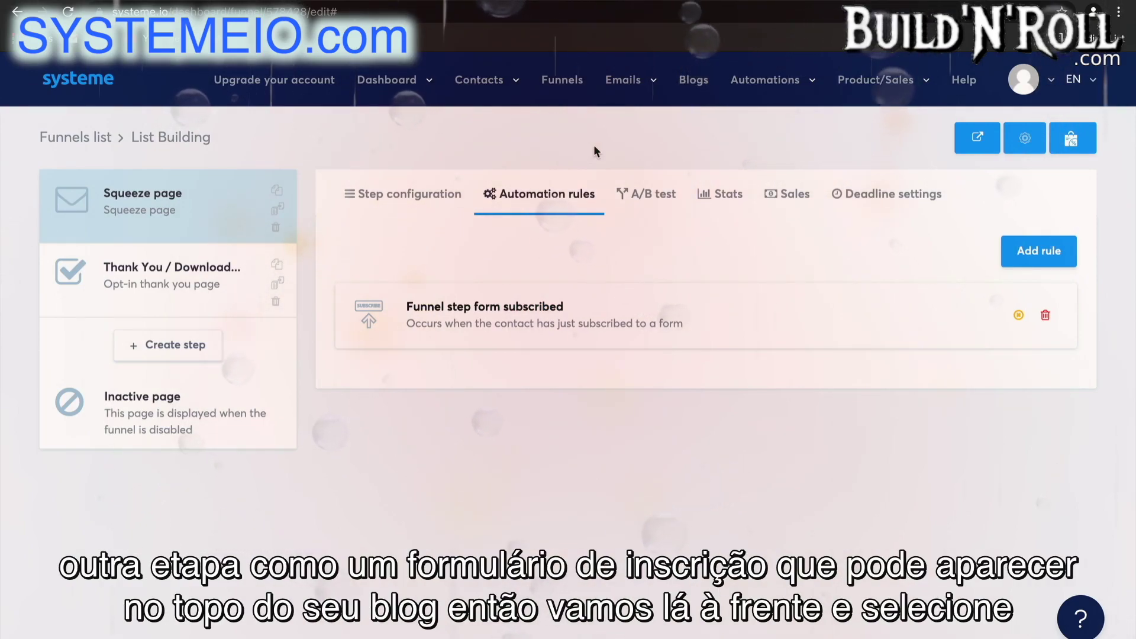
pyautogui.click(151, 349)
pyautogui.click(556, 294)
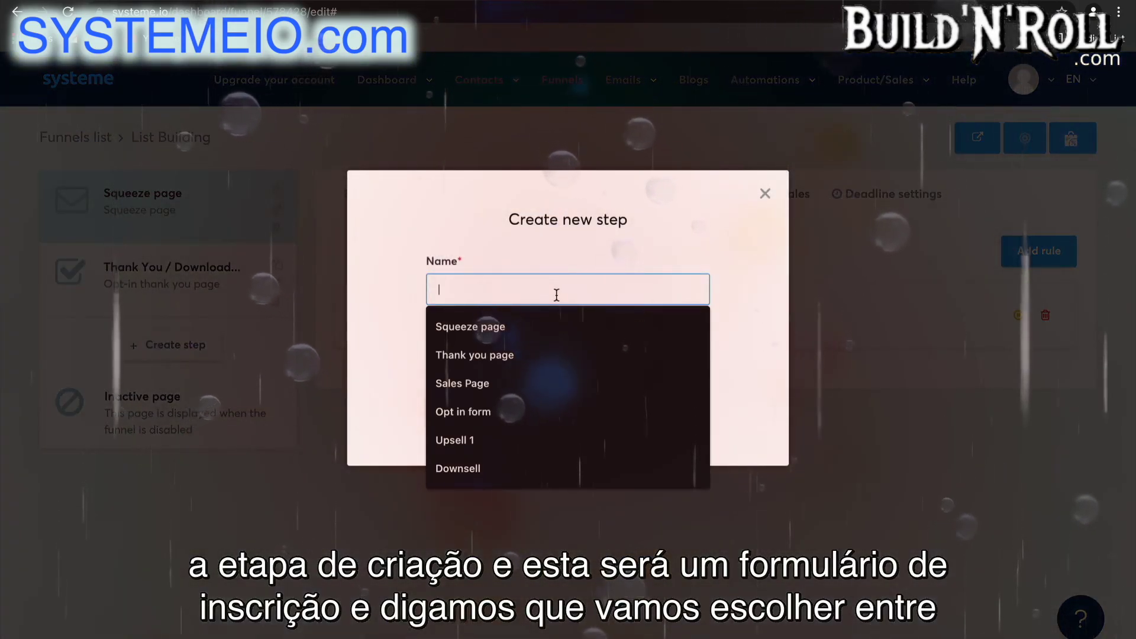
pyautogui.write('o')
pyautogui.click(549, 324)
pyautogui.click(561, 365)
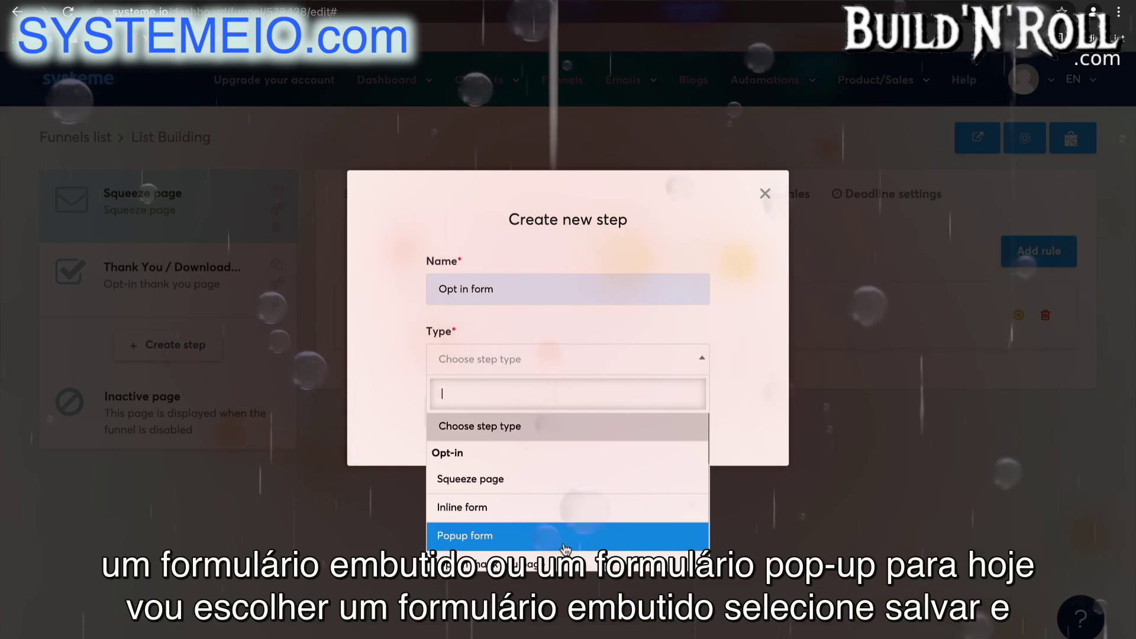
pyautogui.click(567, 512)
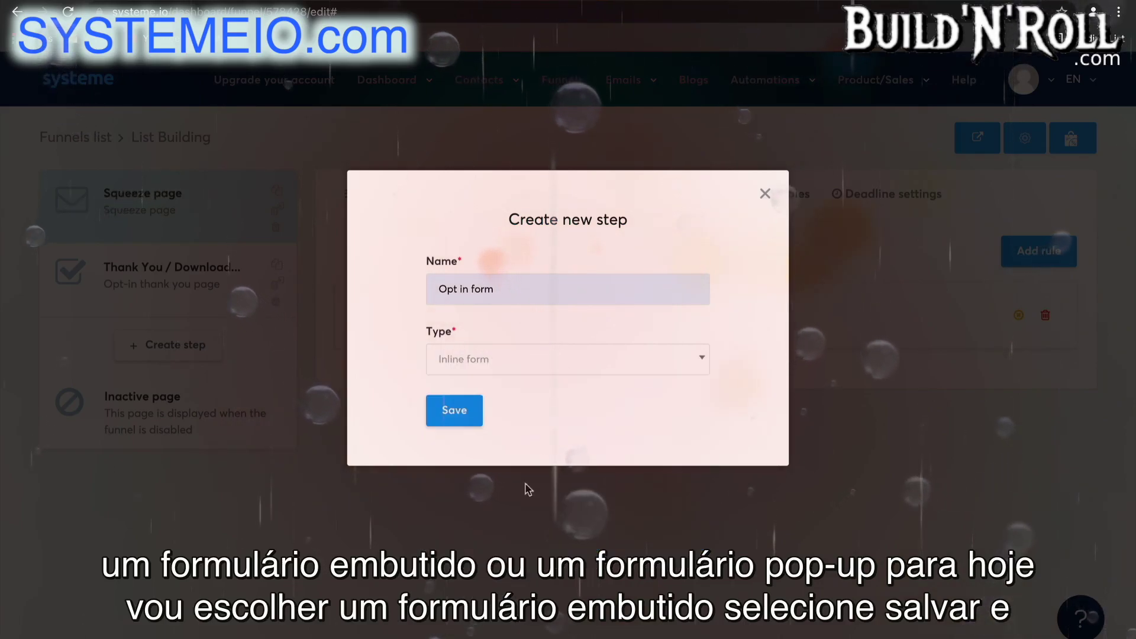
pyautogui.click(450, 411)
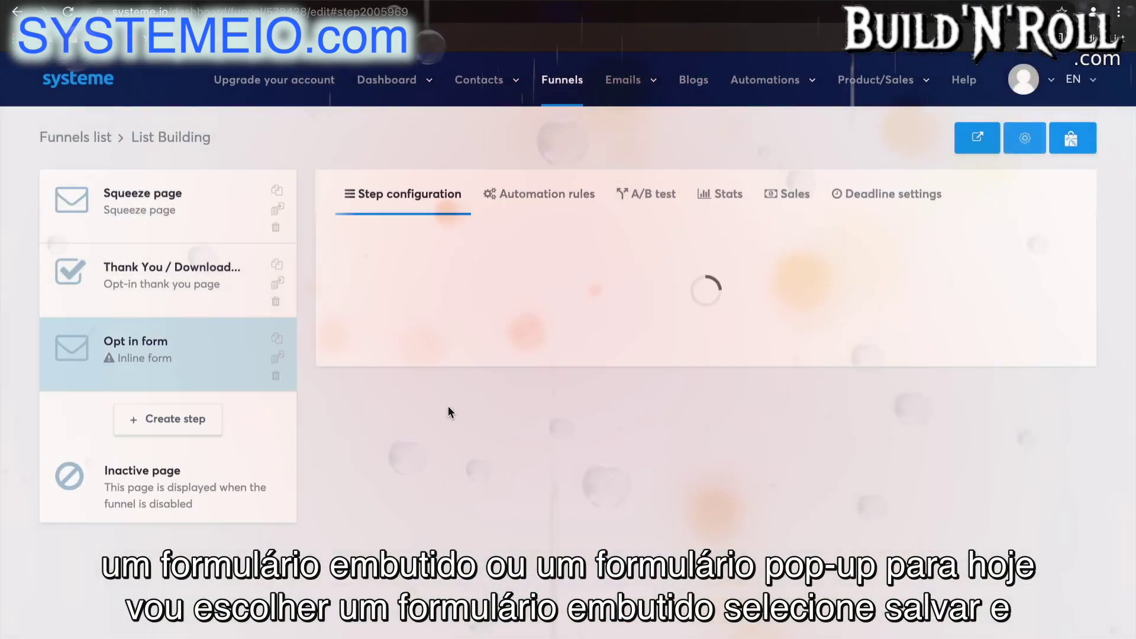
# Apply the green "Receive my tips by email" template to the opt-in form step and open it for editing.
pyautogui.scroll(-5, 939, 592)
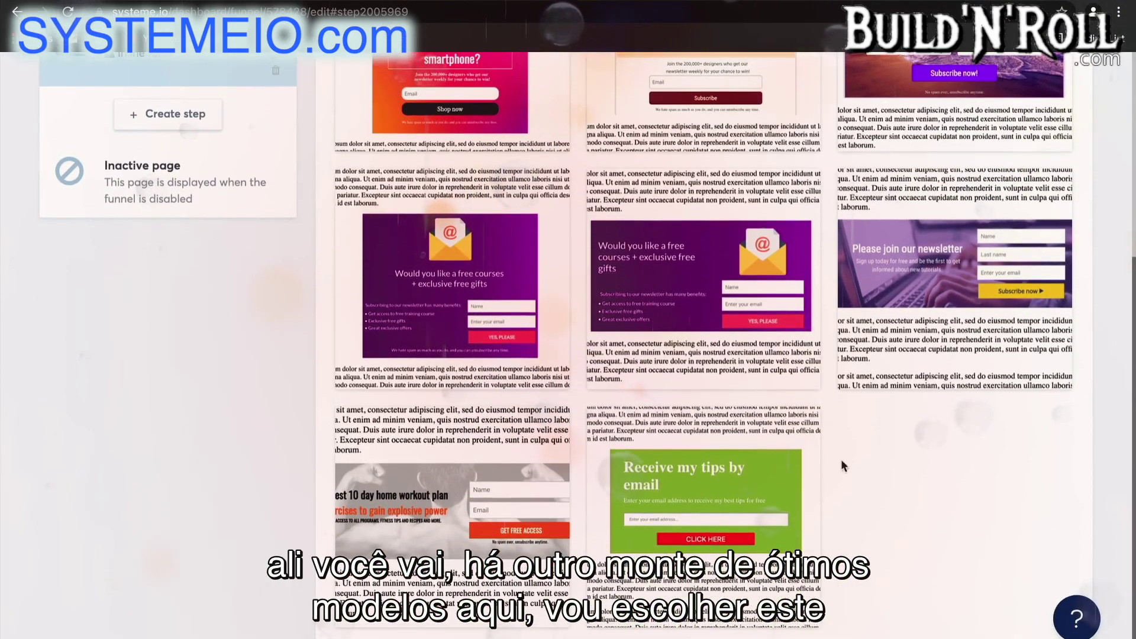
pyautogui.moveTo(716, 476)
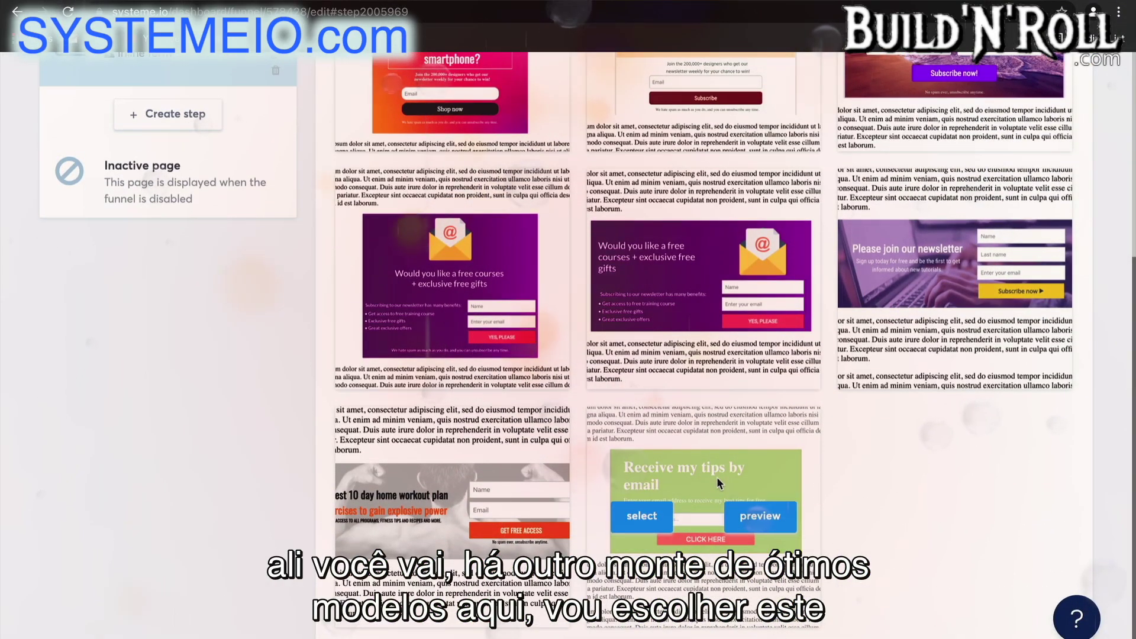
pyautogui.click(641, 517)
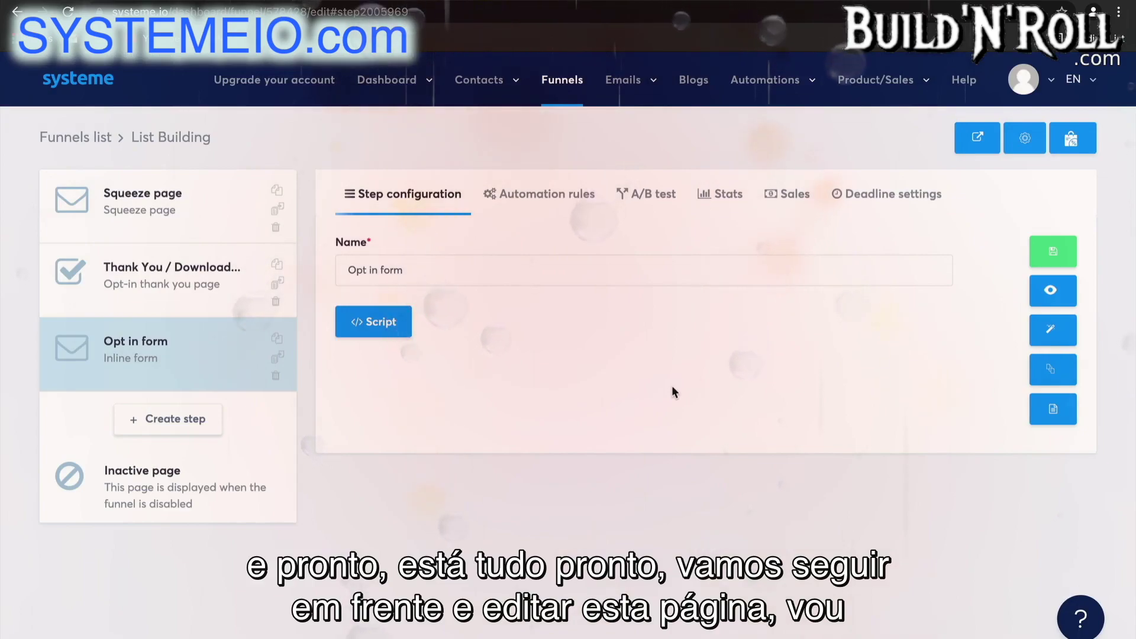
pyautogui.click(1048, 331)
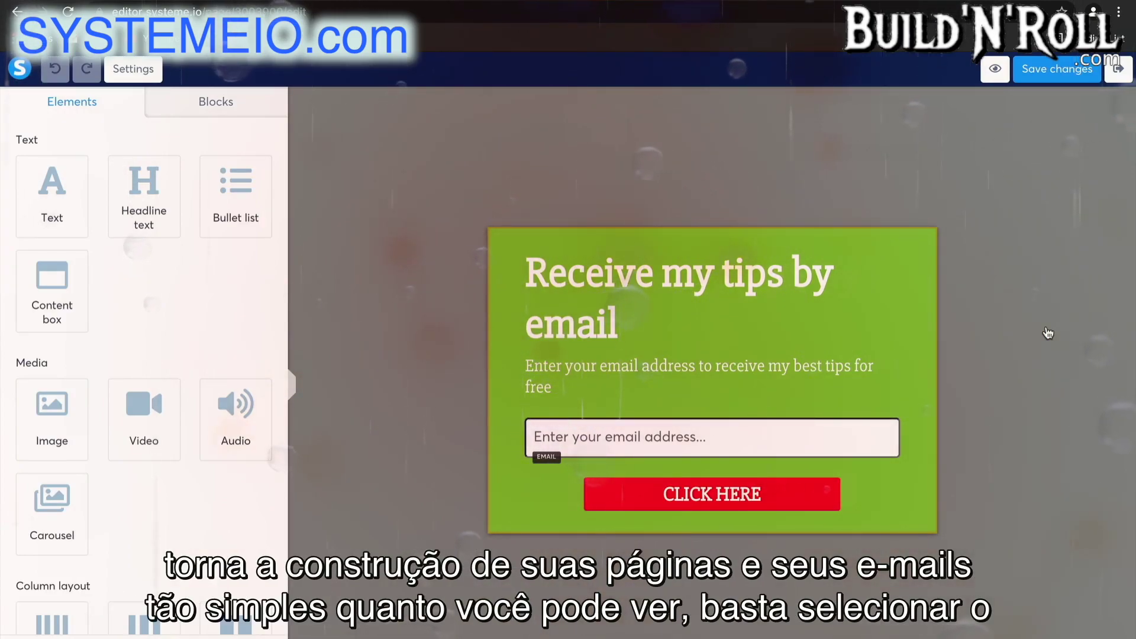
# Center-align the "Receive my tips by email" headline and the description text below it.
pyautogui.click(774, 301)
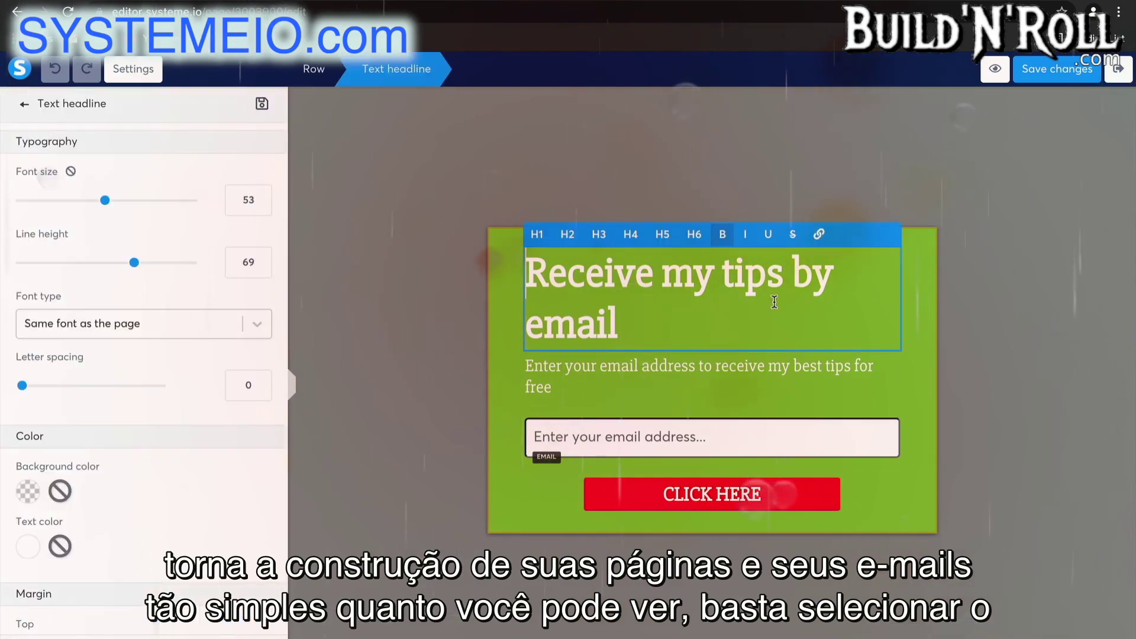
pyautogui.scroll(-7, 175, 398)
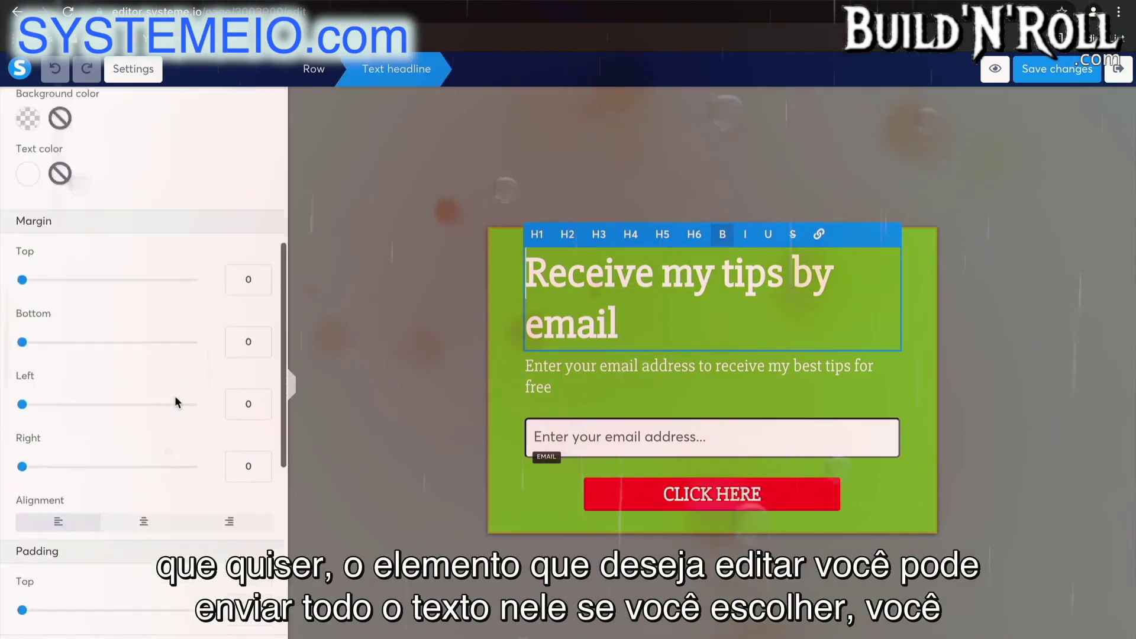
pyautogui.scroll(1, 175, 397)
pyautogui.click(146, 398)
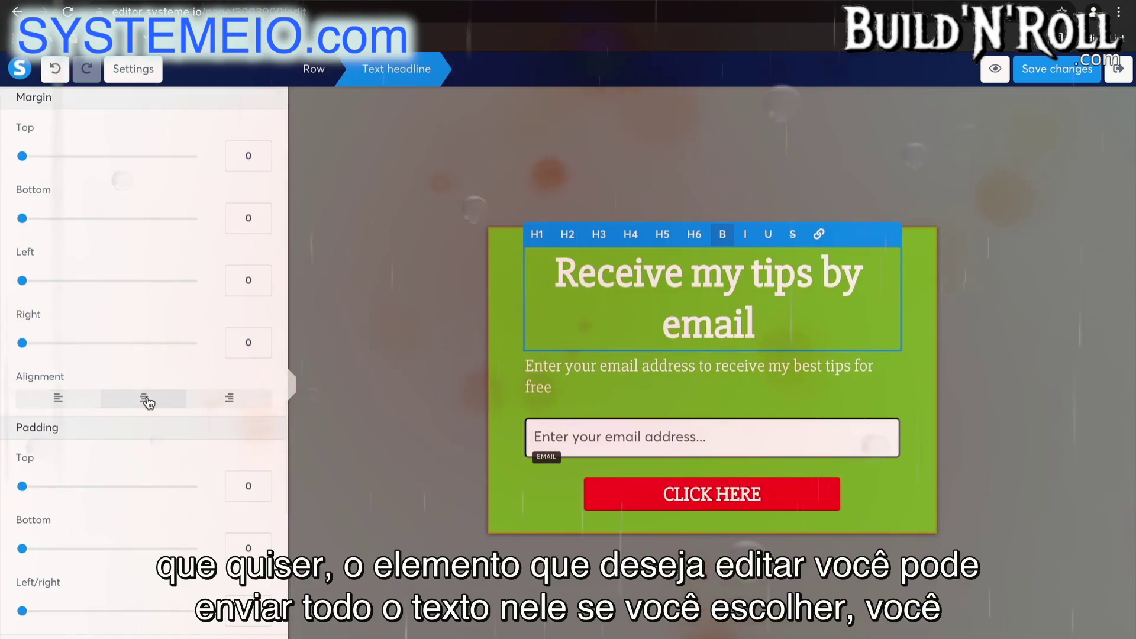
pyautogui.click(623, 371)
pyautogui.scroll(-3, 157, 464)
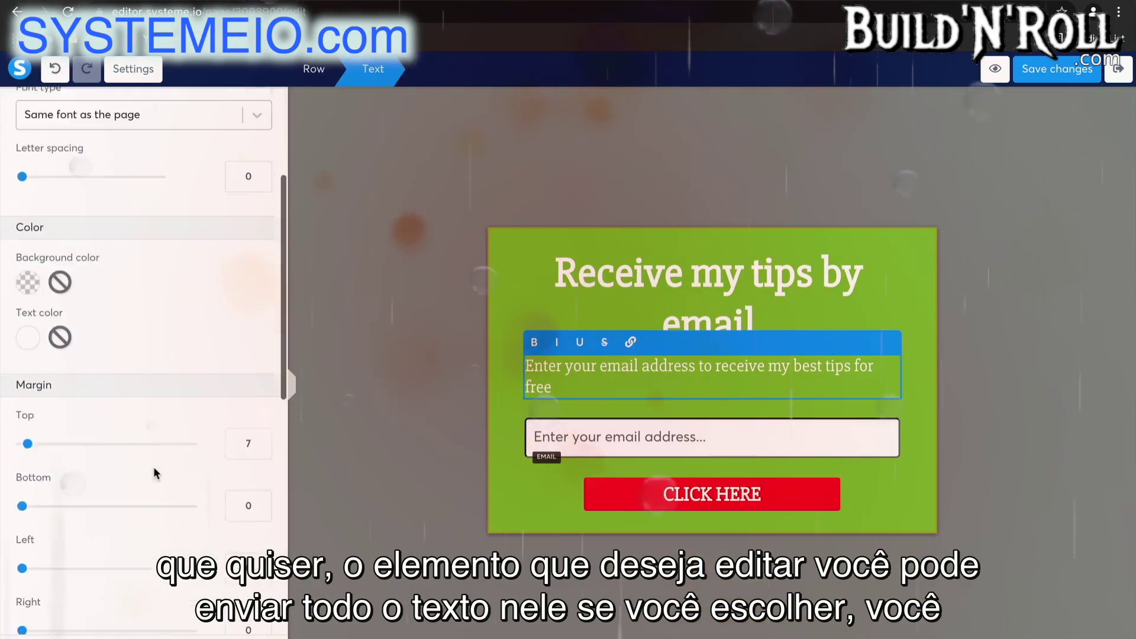
pyautogui.scroll(-5, 155, 474)
pyautogui.click(145, 379)
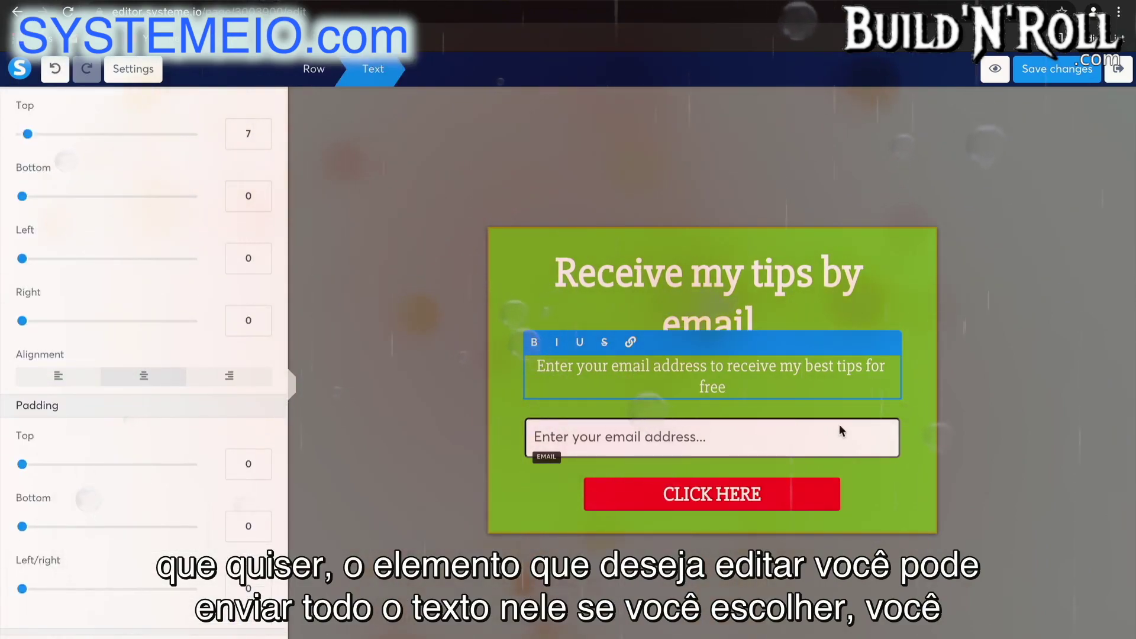
# Change the background color of the "CLICK HERE" button to the default yellow.
pyautogui.click(772, 500)
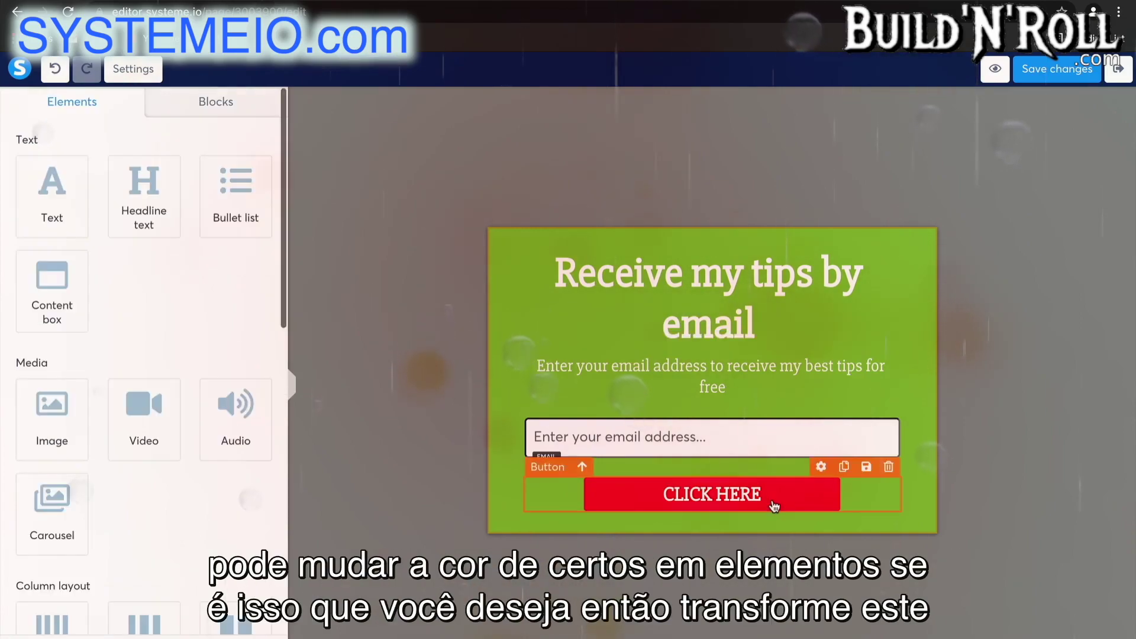
pyautogui.click(774, 506)
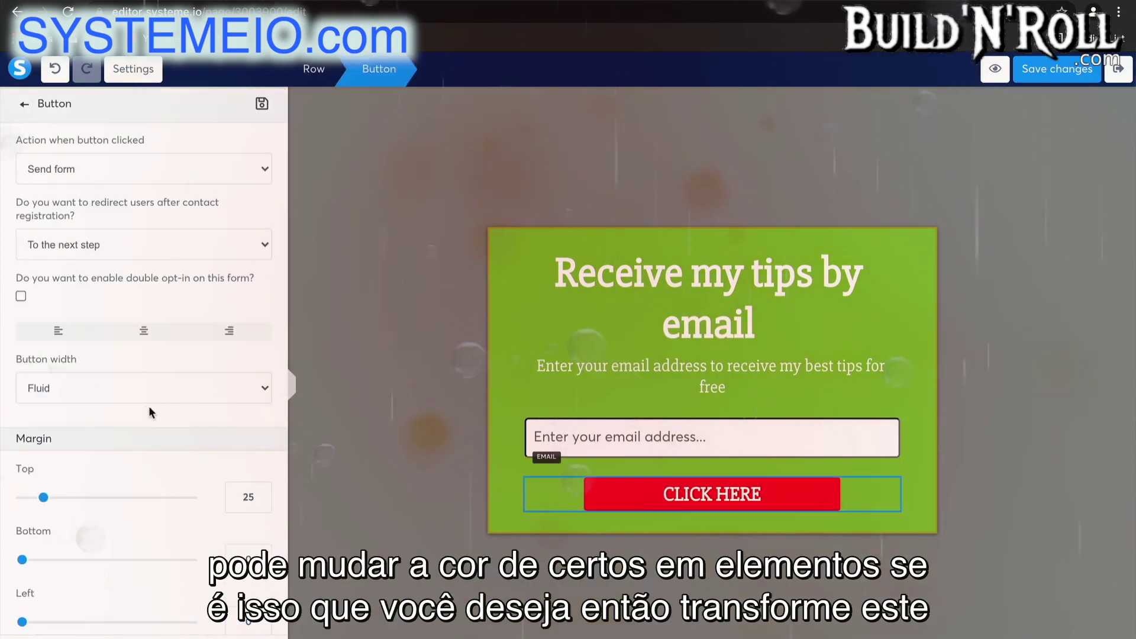
pyautogui.scroll(-5, 148, 408)
pyautogui.scroll(-5, 144, 405)
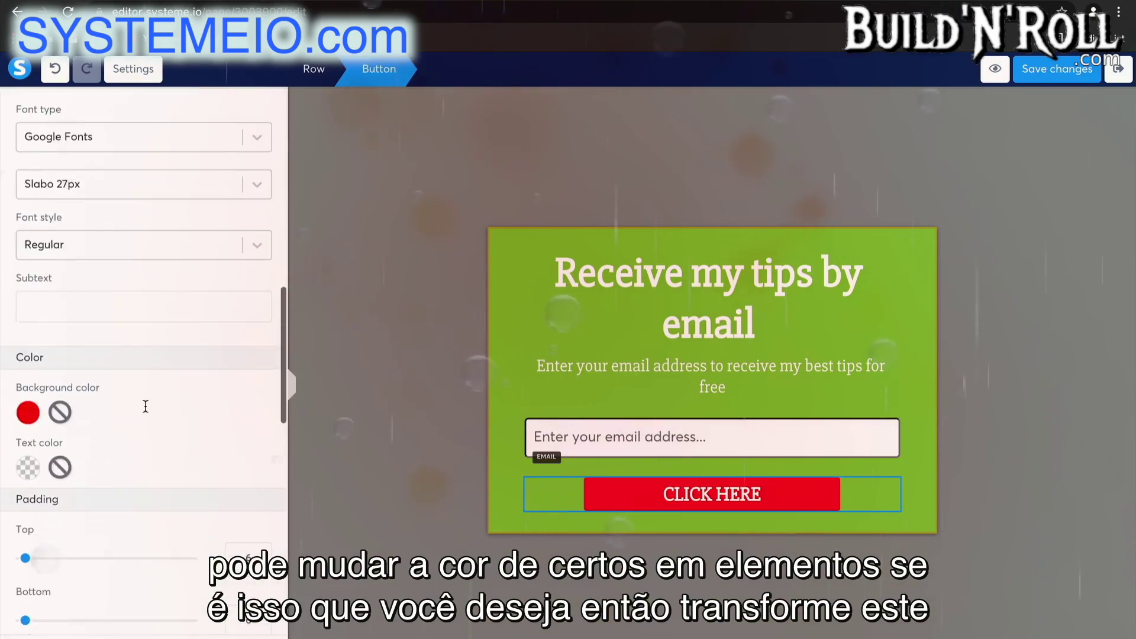
pyautogui.click(32, 413)
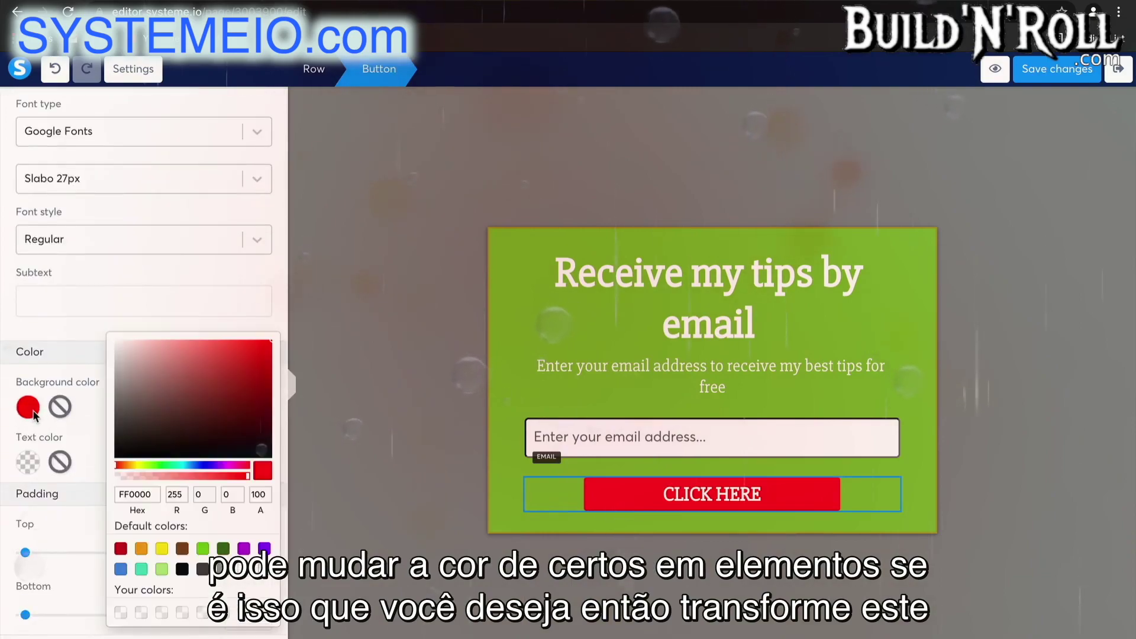
pyautogui.click(162, 549)
pyautogui.click(379, 282)
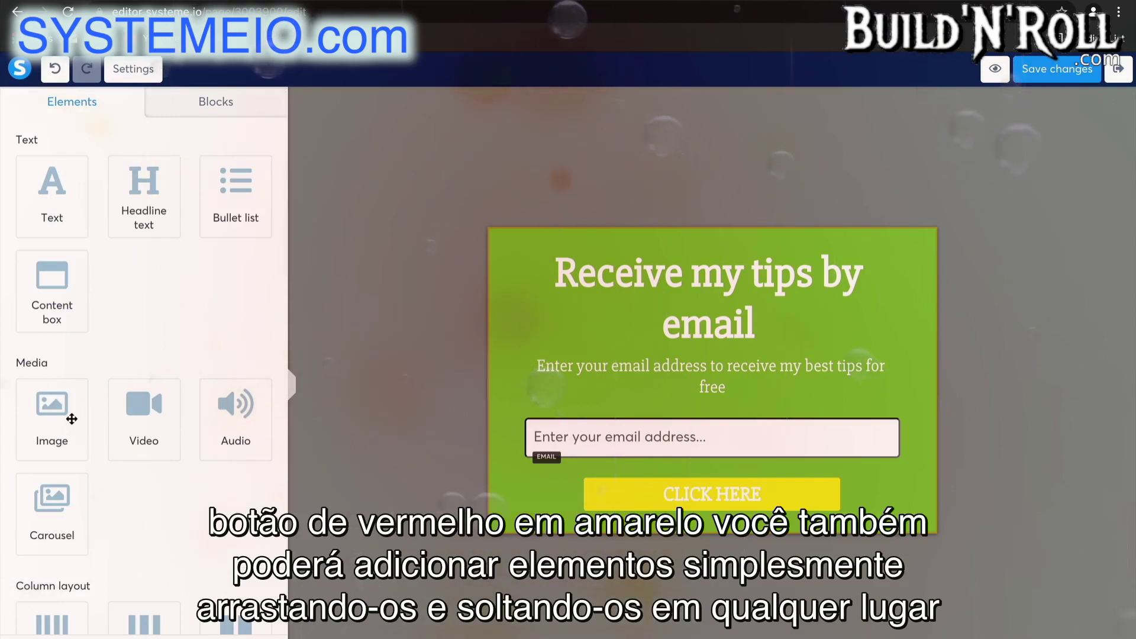
# Insert an image element between the description and the email field without choosing a file, and delete it again.
pyautogui.moveTo(72, 418); pyautogui.dragTo(720, 382)
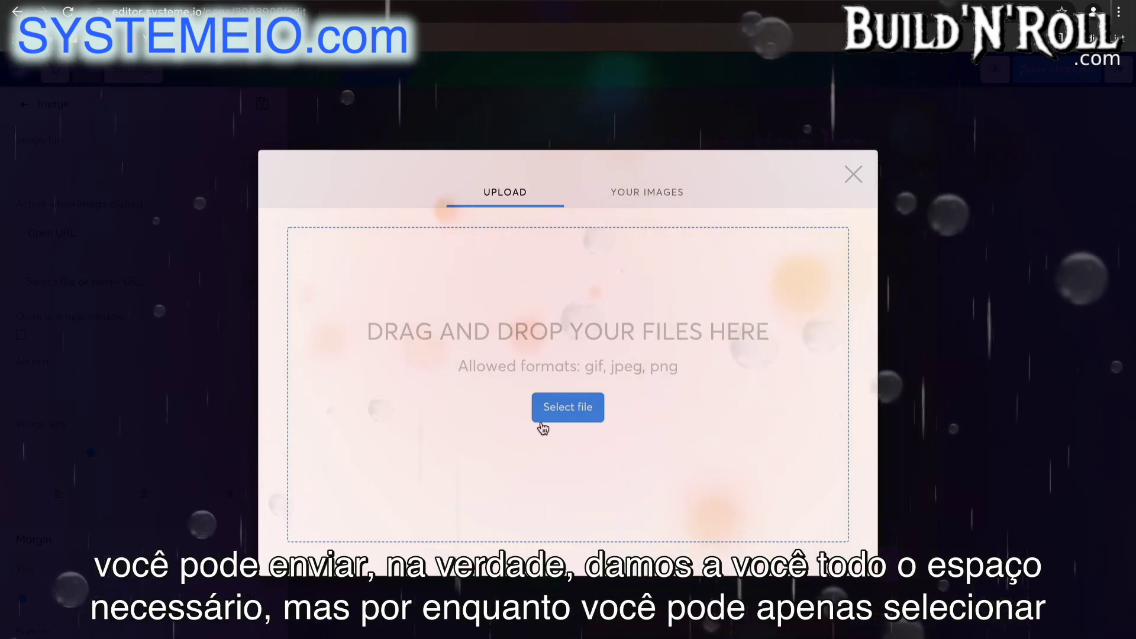
pyautogui.click(852, 173)
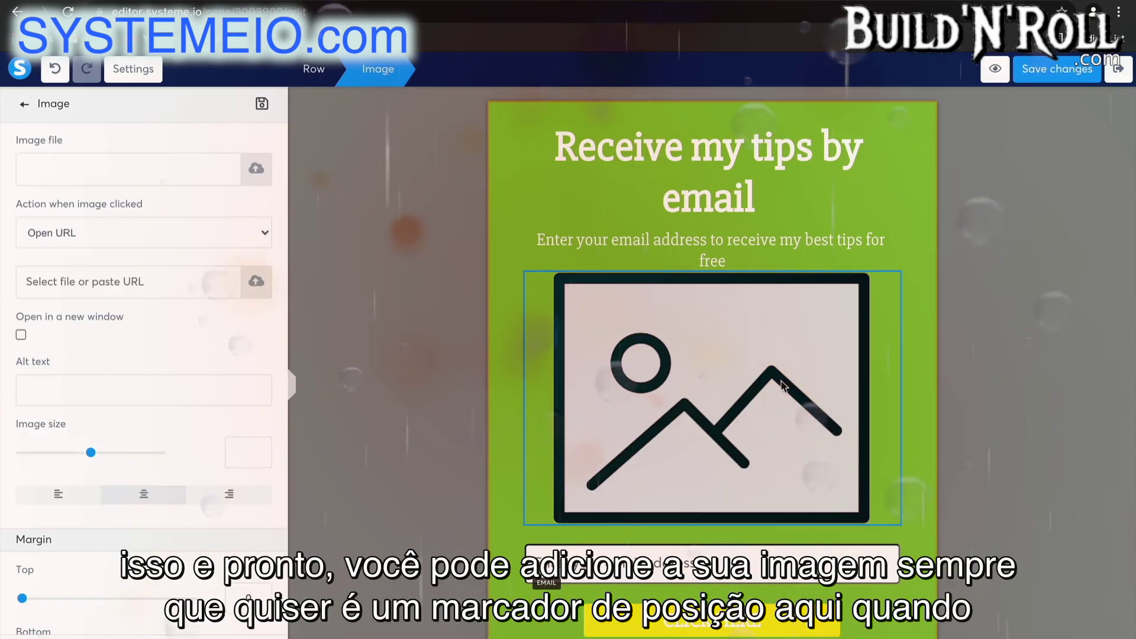
pyautogui.click(985, 325)
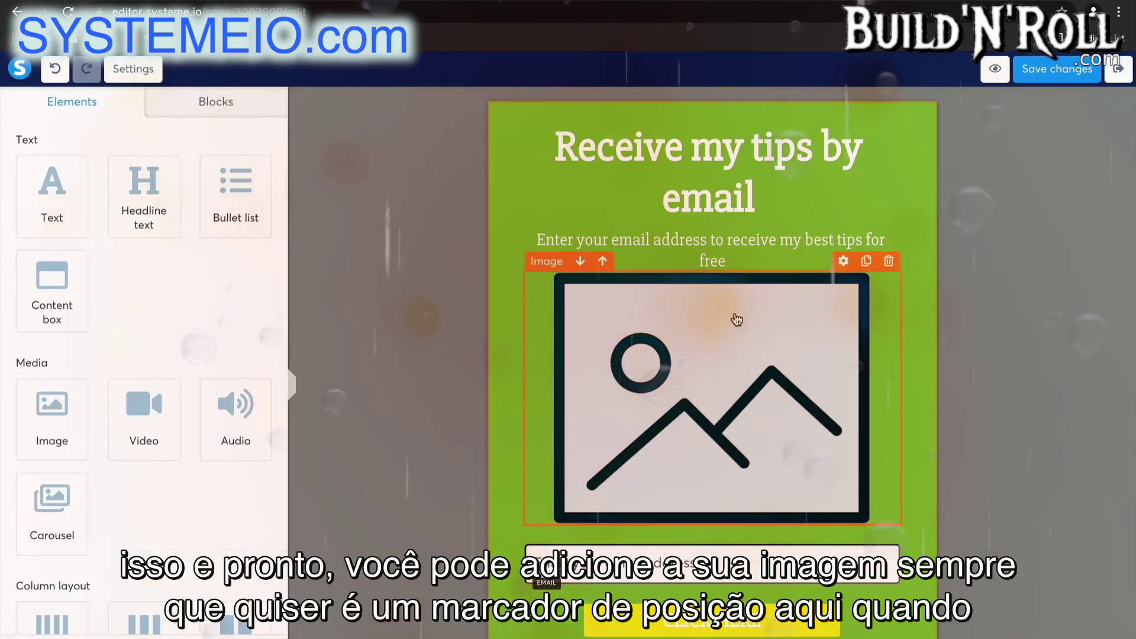
pyautogui.click(887, 263)
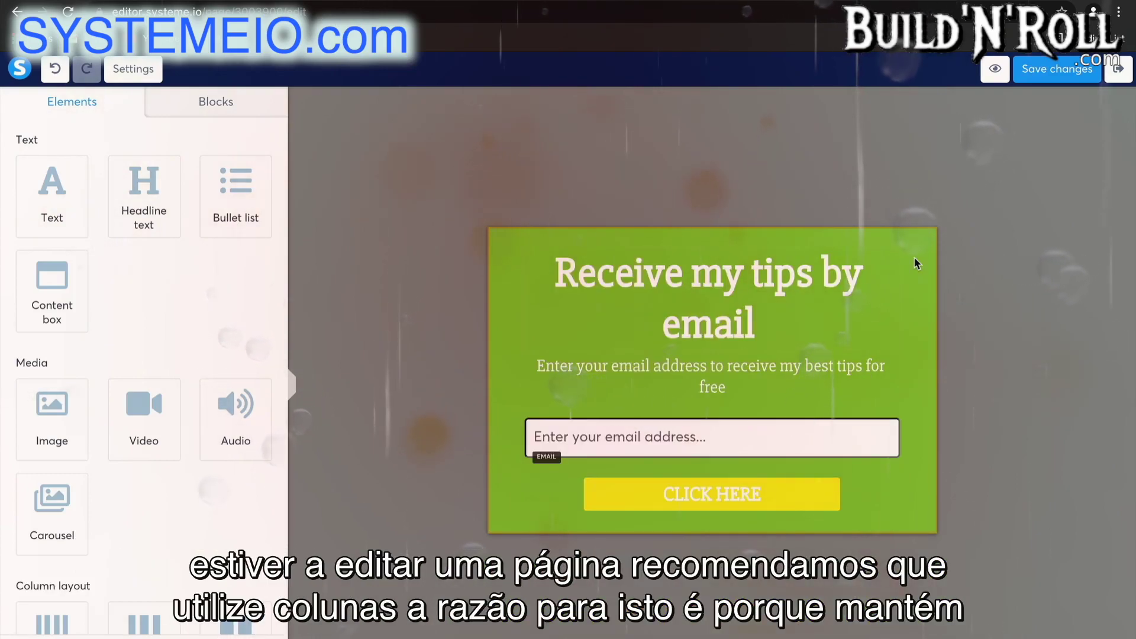
# Add a 2-column layout below the headline and move the headline into its first column and the description into its second.
pyautogui.scroll(-2, 140, 550)
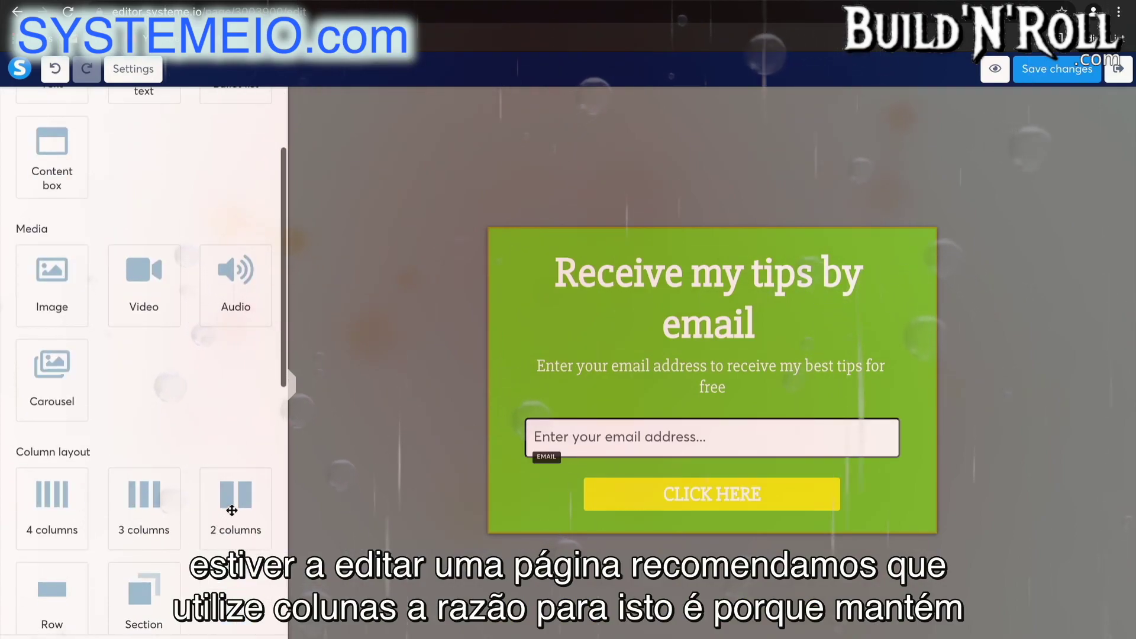
pyautogui.moveTo(233, 502); pyautogui.dragTo(644, 347)
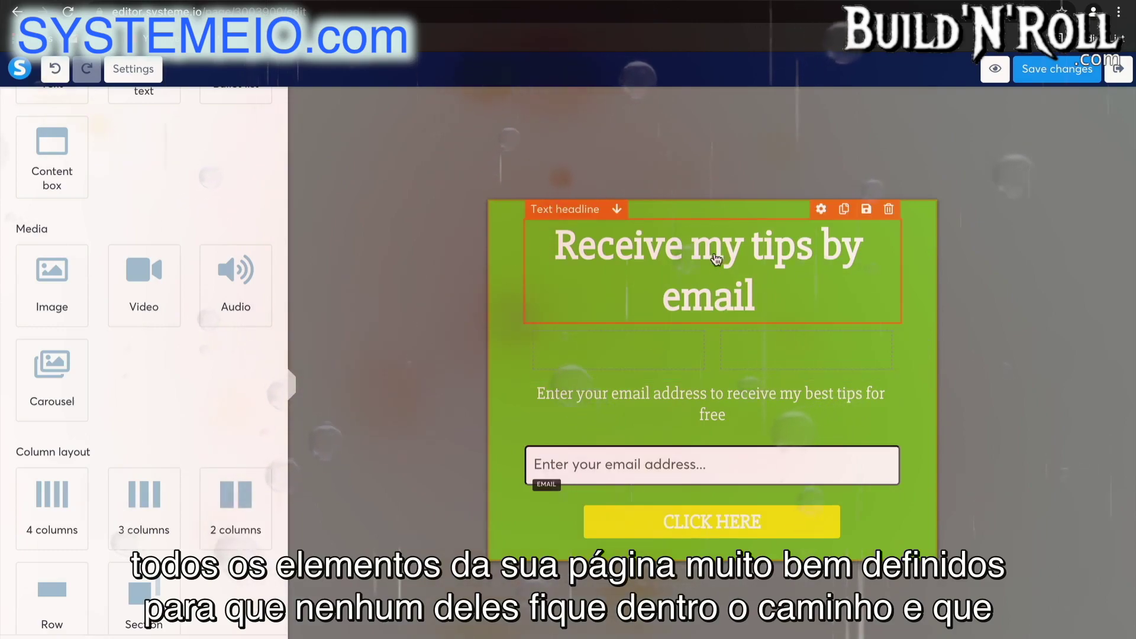
pyautogui.moveTo(716, 258); pyautogui.dragTo(644, 350)
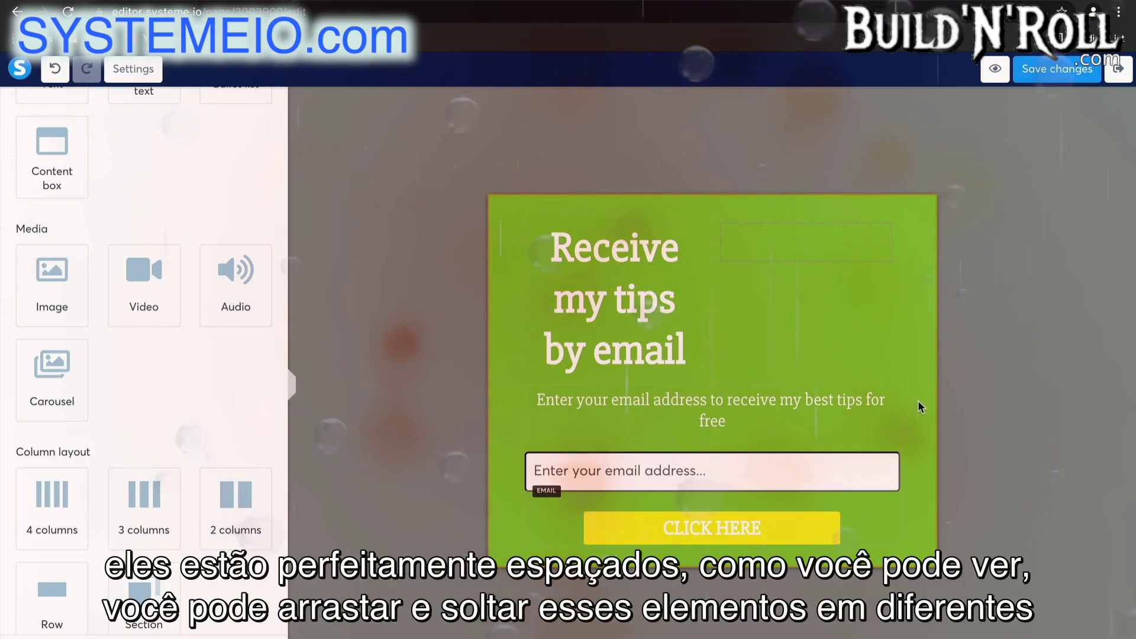
pyautogui.moveTo(826, 406); pyautogui.dragTo(832, 233)
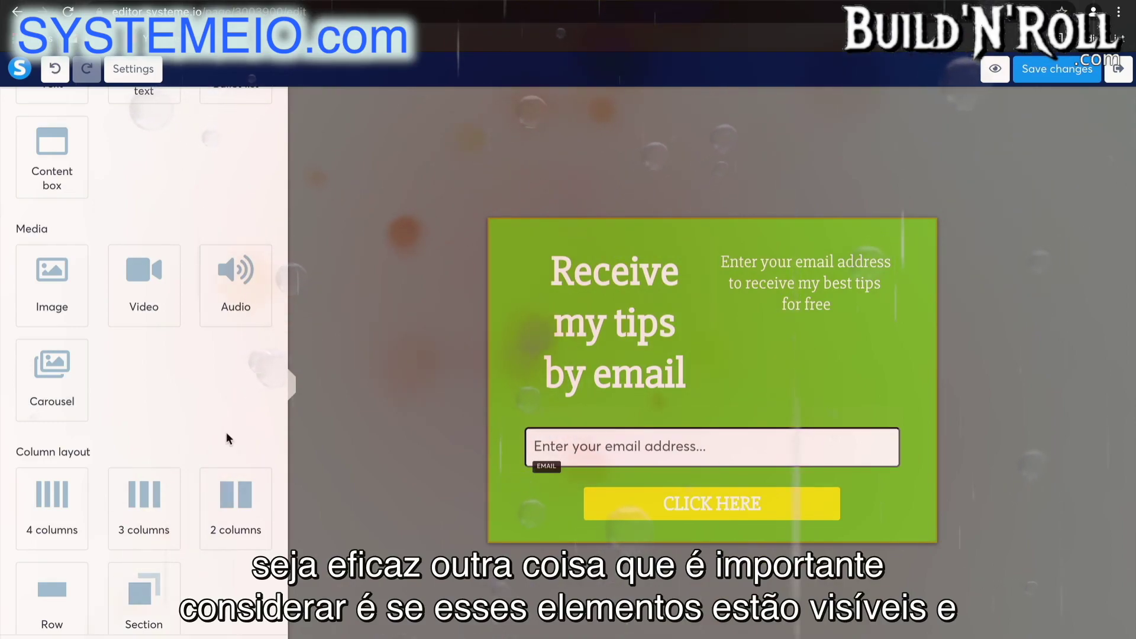
# Review the headline's desktop and mobile visibility settings and save the changes to the opt-in form.
pyautogui.scroll(-9, 226, 435)
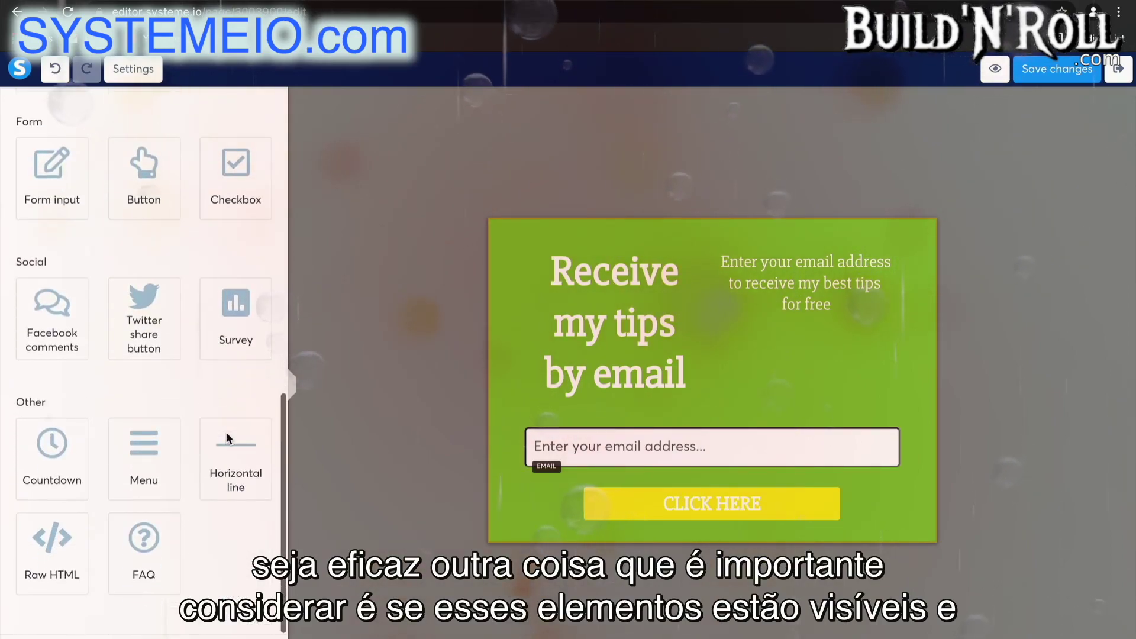
pyautogui.click(615, 319)
pyautogui.scroll(-2, 195, 414)
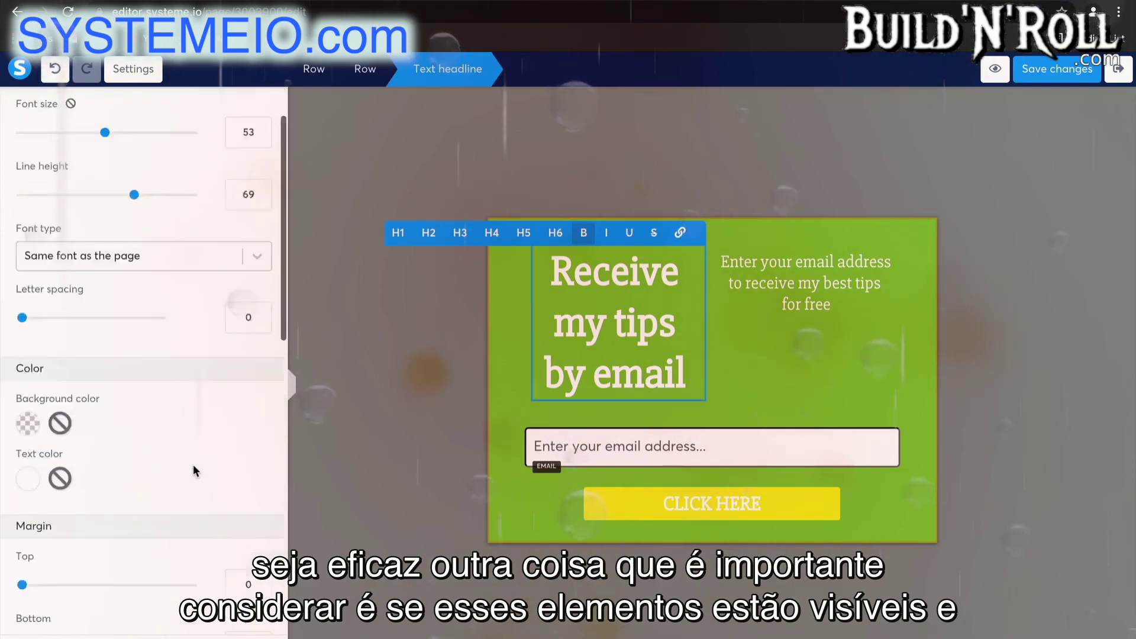
pyautogui.scroll(-12, 193, 464)
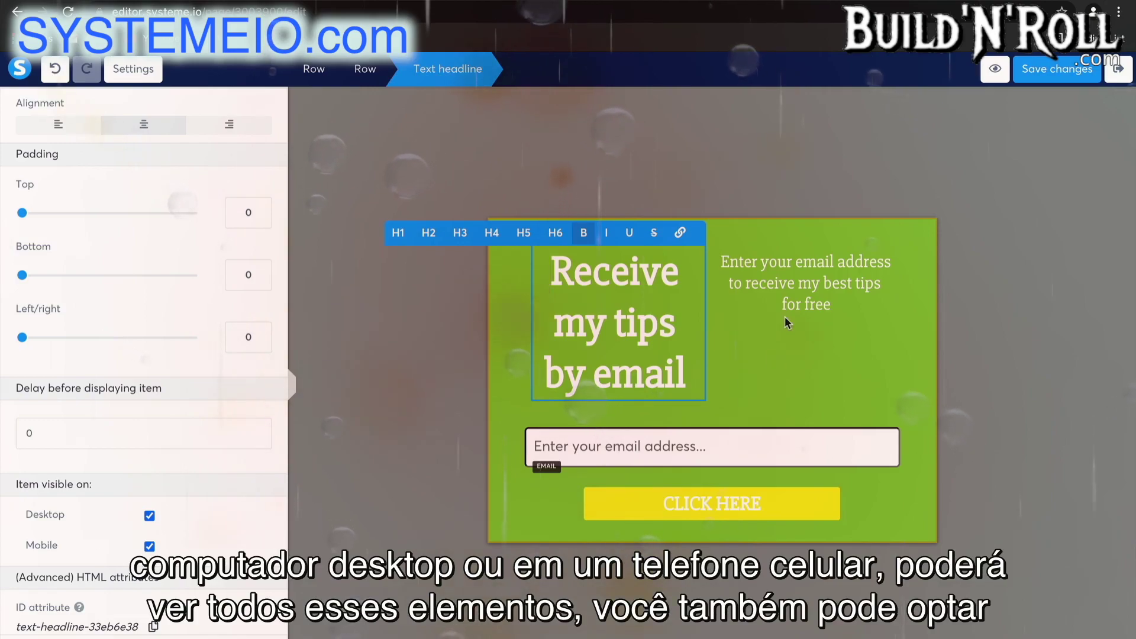
pyautogui.click(793, 350)
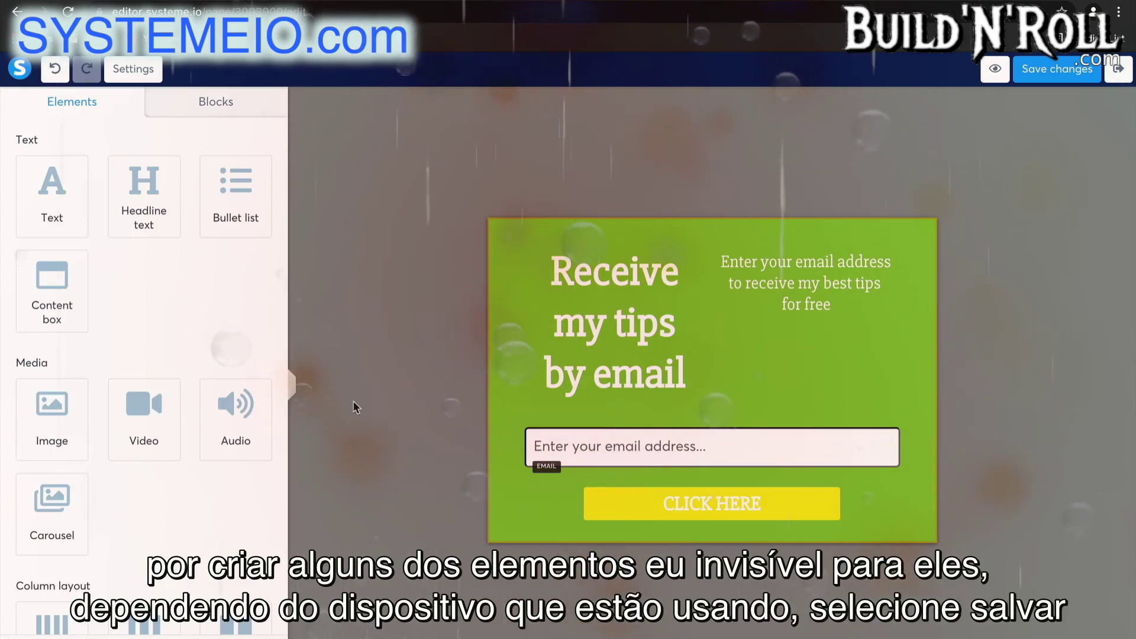
pyautogui.click(1066, 67)
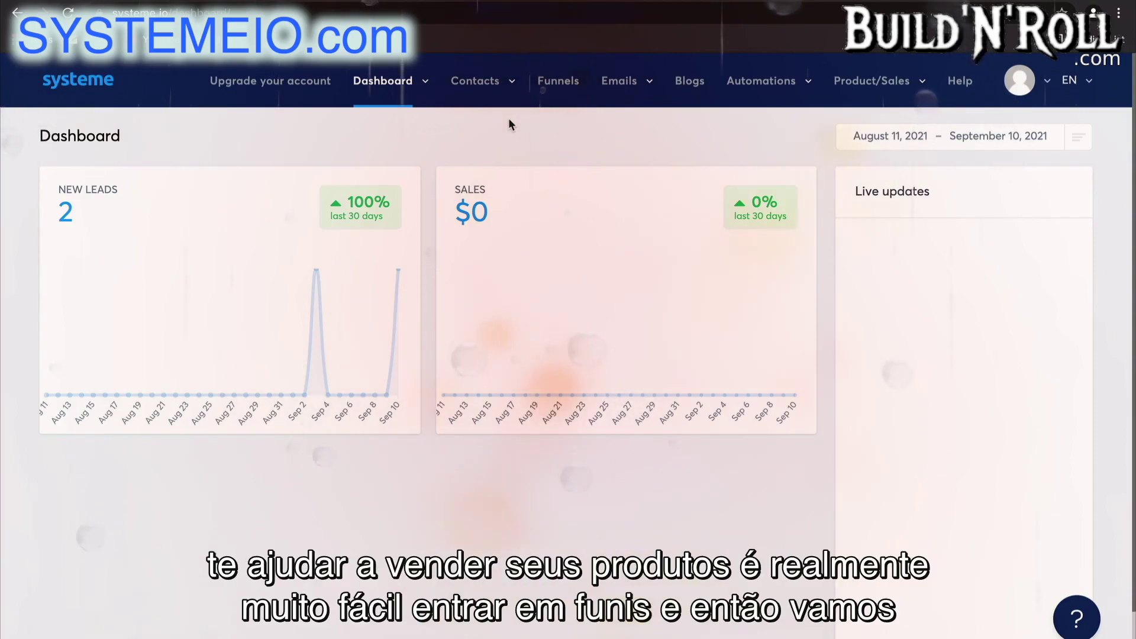
# Create a new funnel named Sales Funnel of the Sell type with U.S. Dollar as its currency.
pyautogui.click(557, 80)
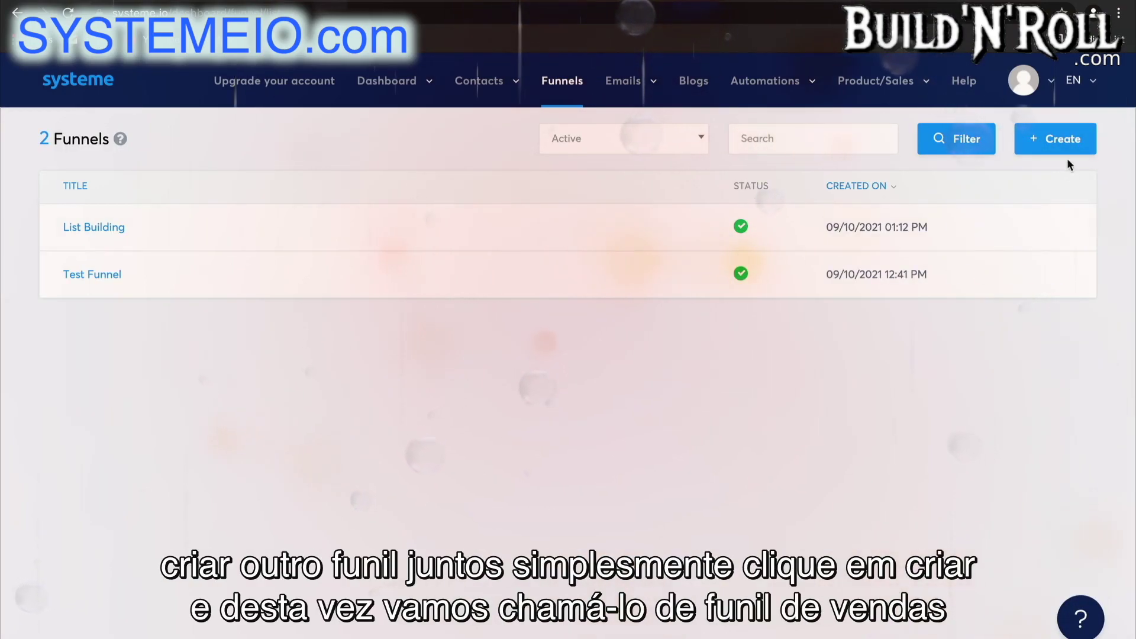
pyautogui.click(1053, 139)
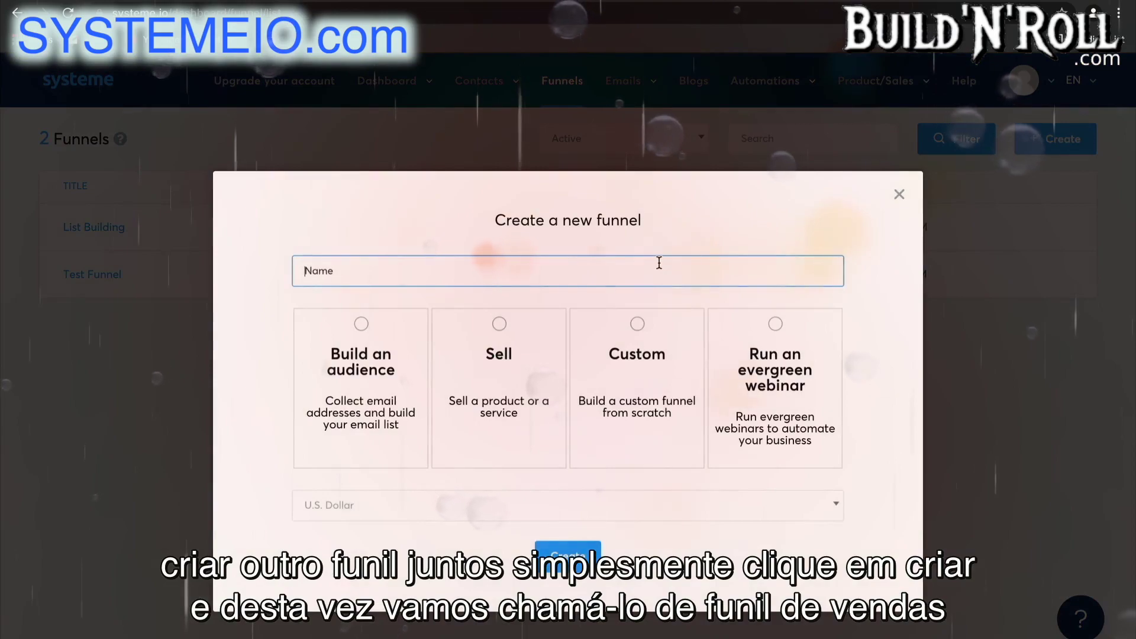
pyautogui.click(659, 262)
pyautogui.write('Sales Funnel')
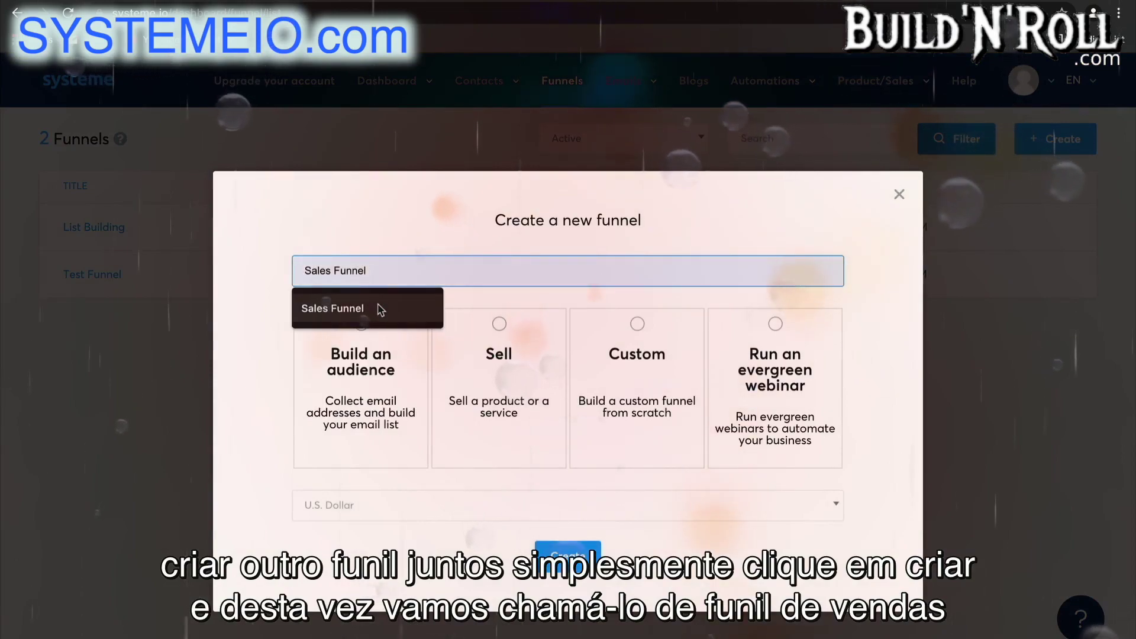
pyautogui.click(381, 309)
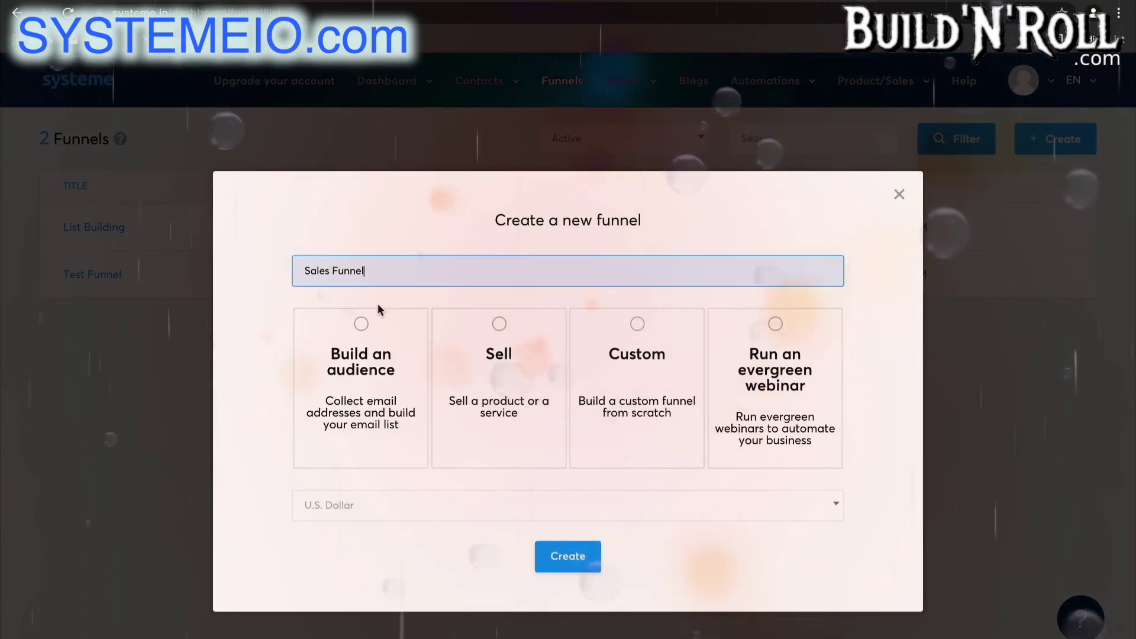
pyautogui.click(508, 385)
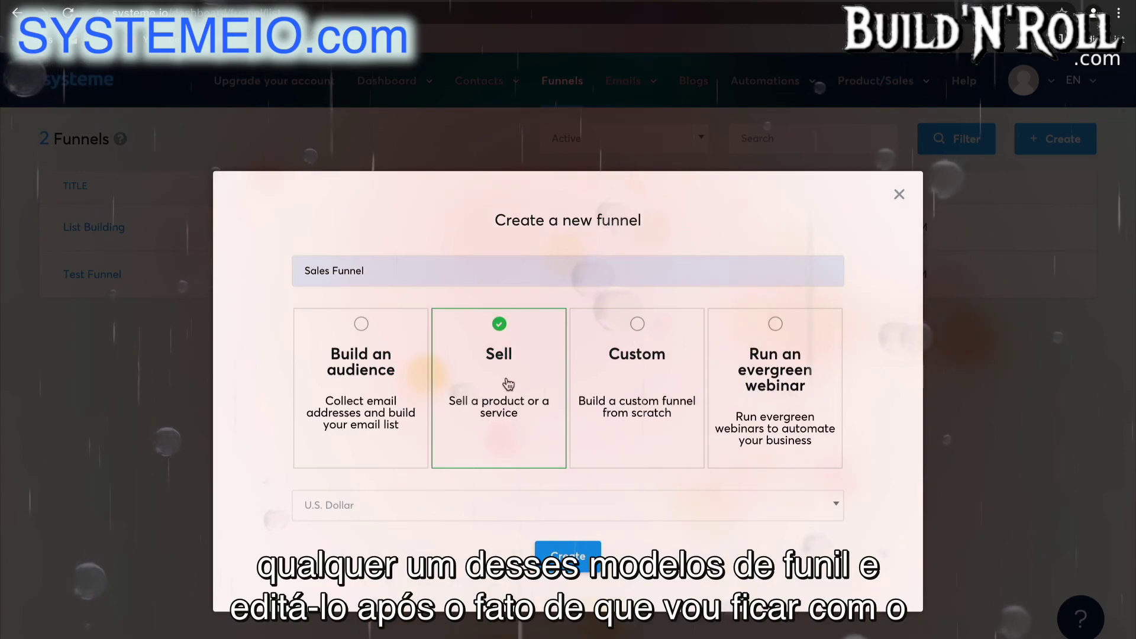
pyautogui.click(497, 504)
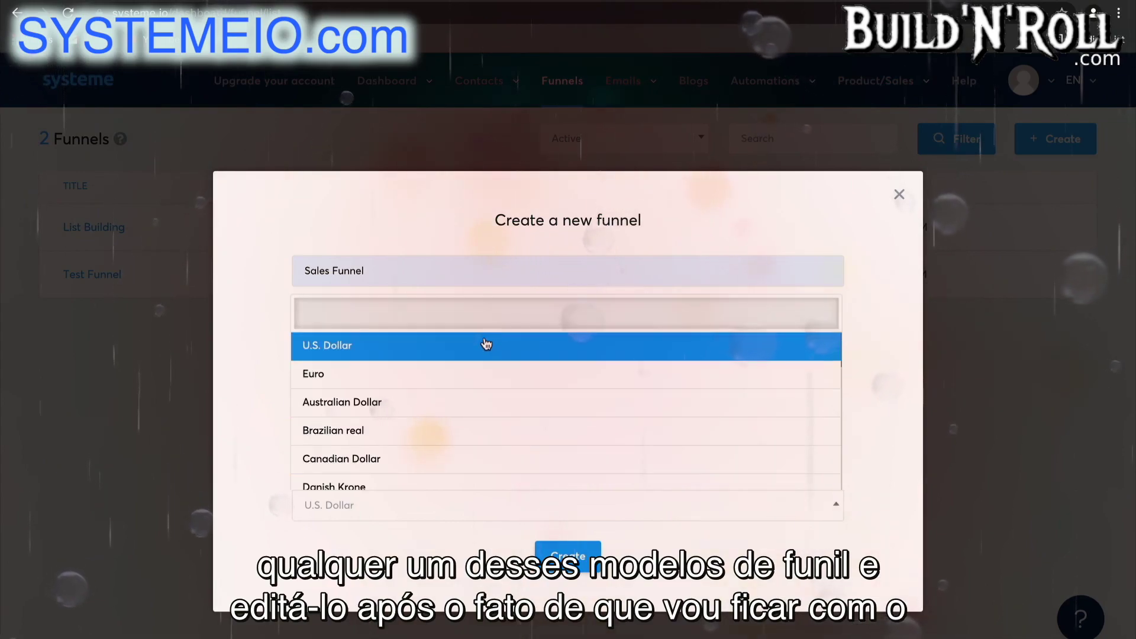
pyautogui.click(486, 344)
pyautogui.click(568, 555)
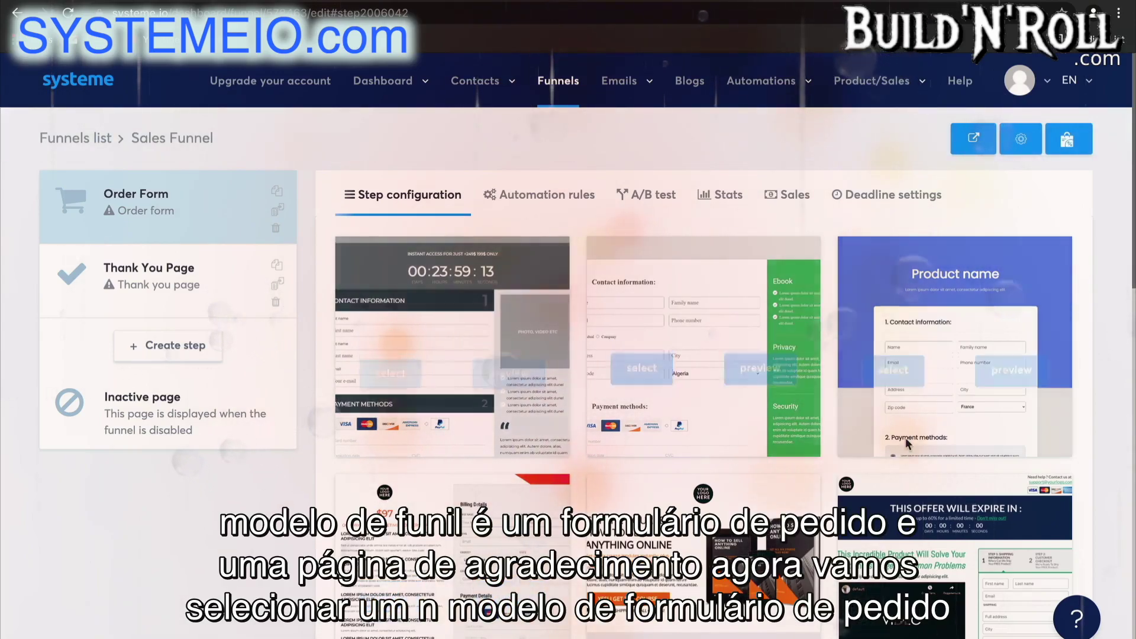
# Apply the "You are about to receive.." template to the funnel's order form.
pyautogui.moveTo(906, 439)
pyautogui.scroll(-10, 905, 438)
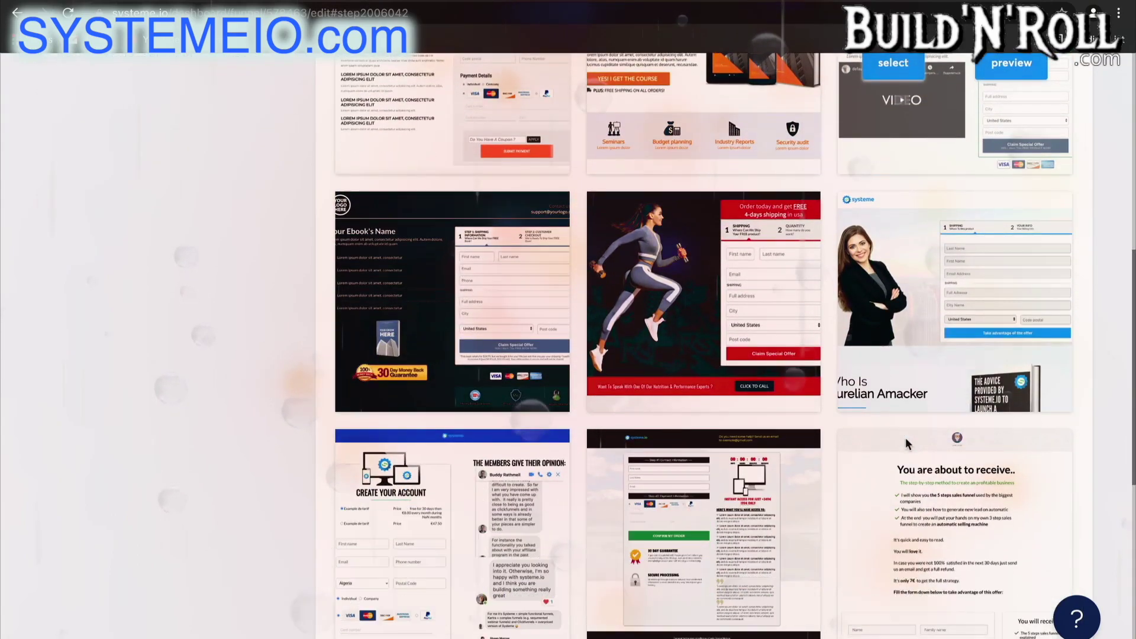
pyautogui.scroll(-2, 905, 438)
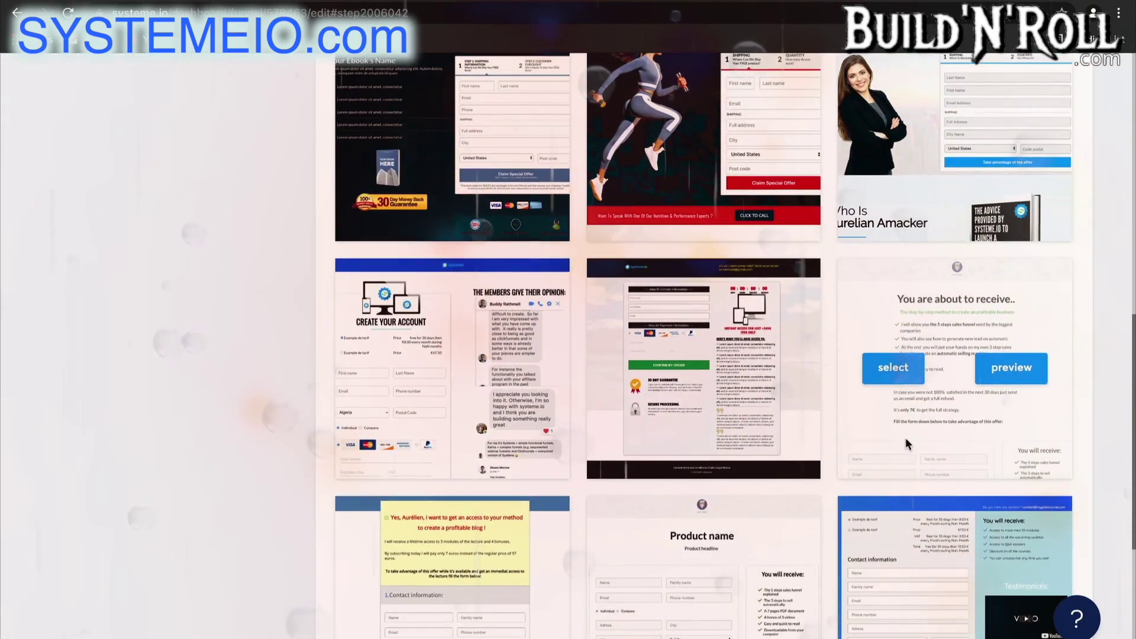
pyautogui.click(890, 373)
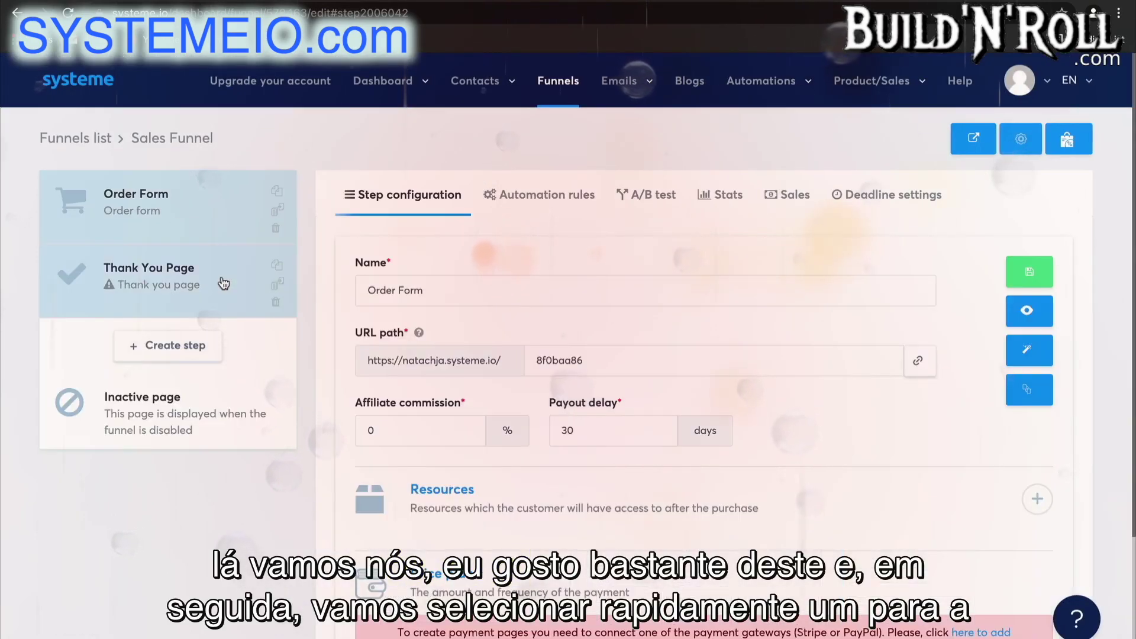
# Apply the blue "Thank you for your order!" template with the order recap to the thank you page.
pyautogui.click(223, 283)
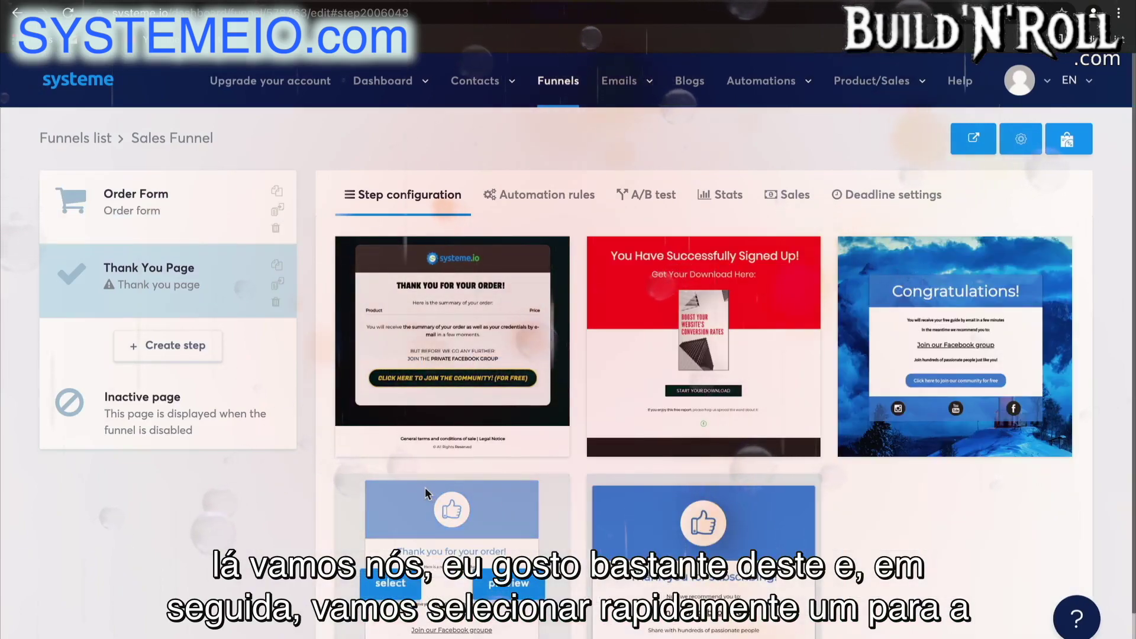
pyautogui.scroll(-1, 424, 487)
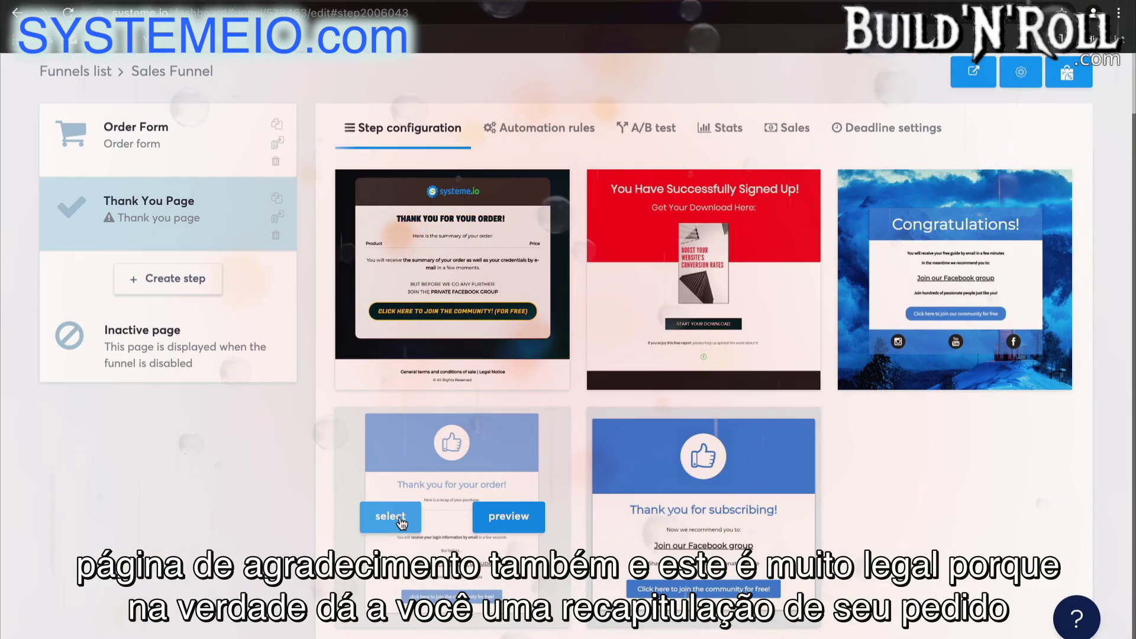
pyautogui.click(396, 517)
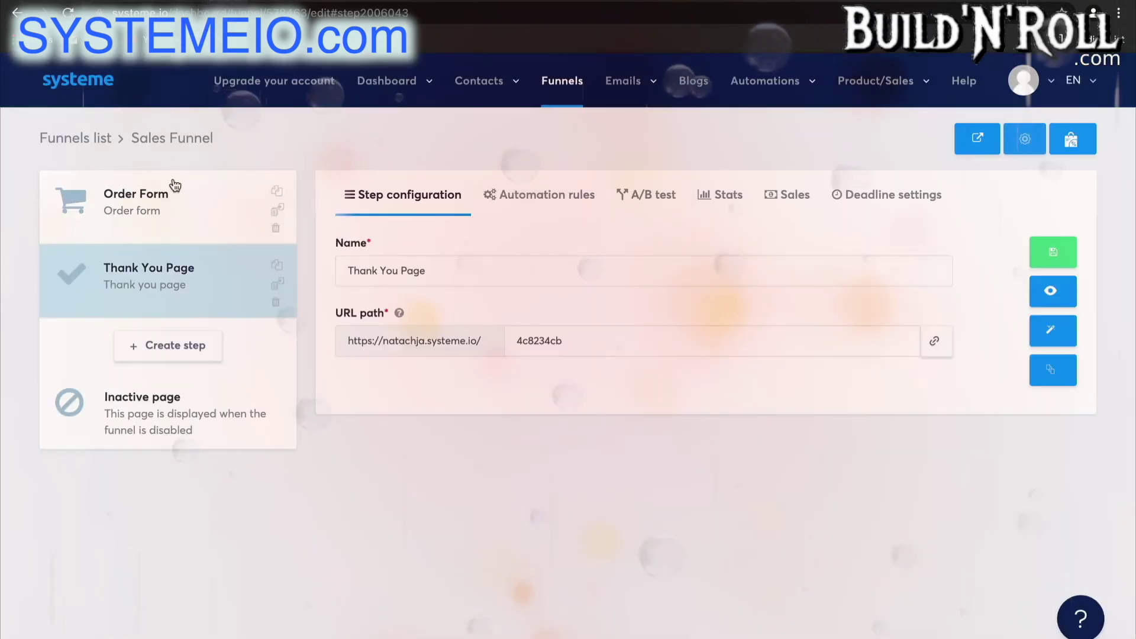
# Review the order form's configuration down to its price plans and open the account profile options.
pyautogui.click(189, 222)
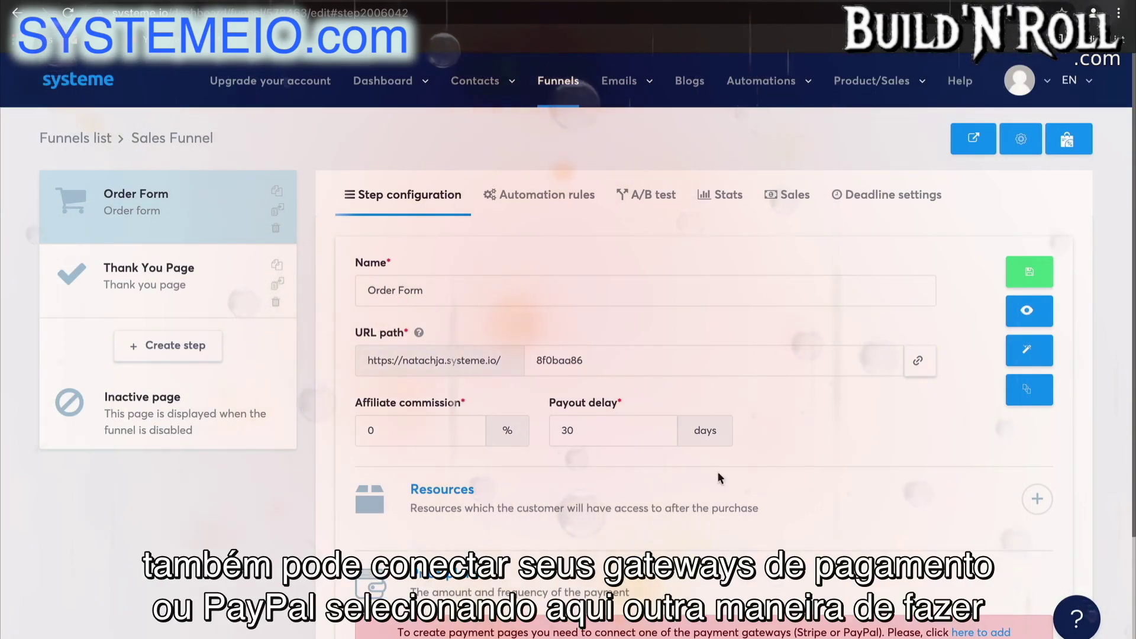
pyautogui.scroll(-2, 709, 521)
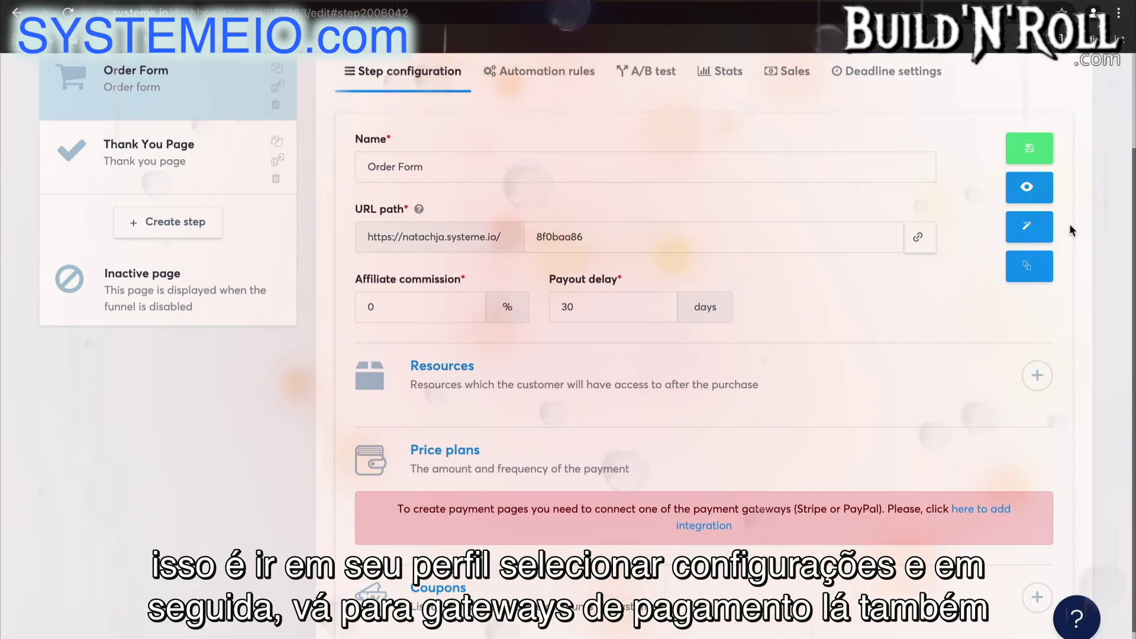
pyautogui.scroll(2, 1070, 224)
pyautogui.click(1044, 84)
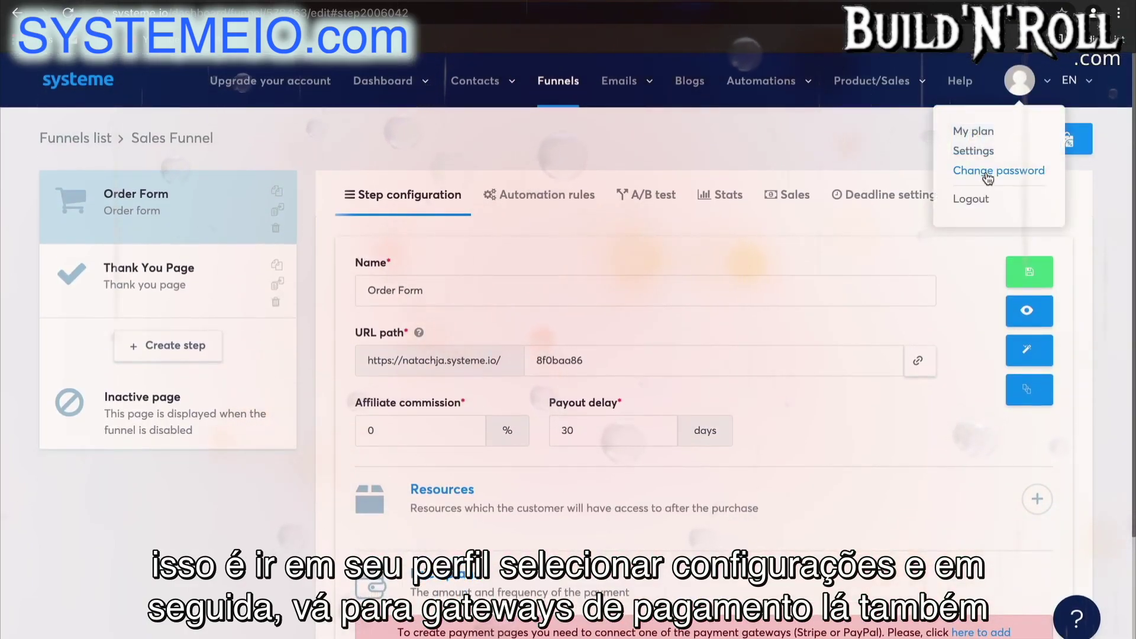
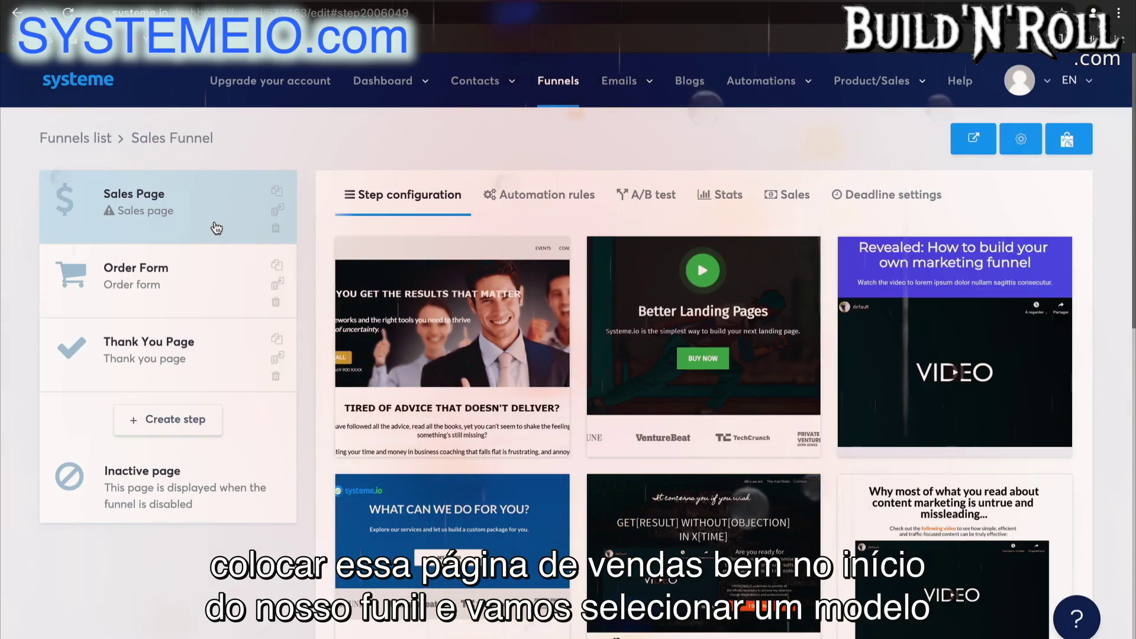
# Apply the "Headline (sub headline)" template to the Sales Page step.
pyautogui.scroll(-8, 739, 355)
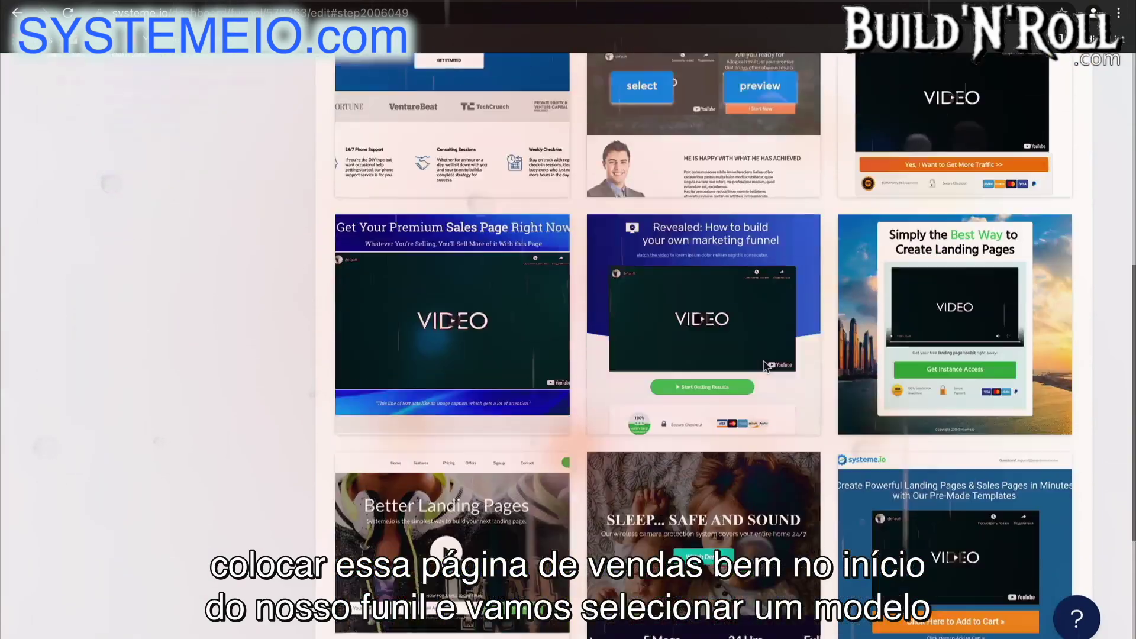
pyautogui.scroll(-5, 763, 365)
pyautogui.scroll(4, 763, 365)
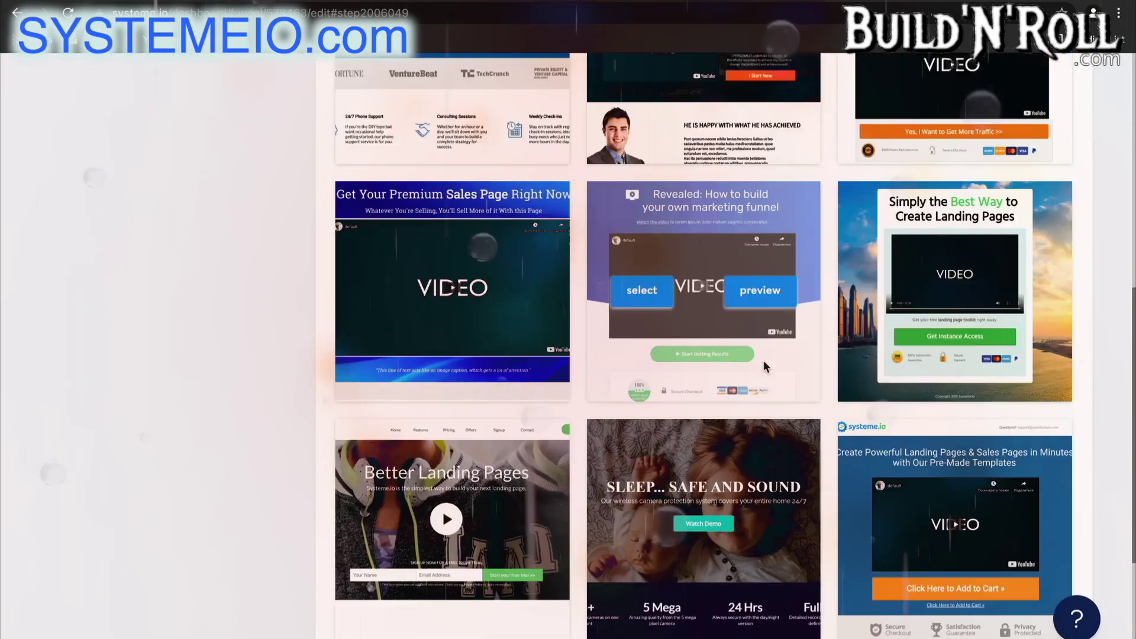
pyautogui.scroll(-4, 763, 366)
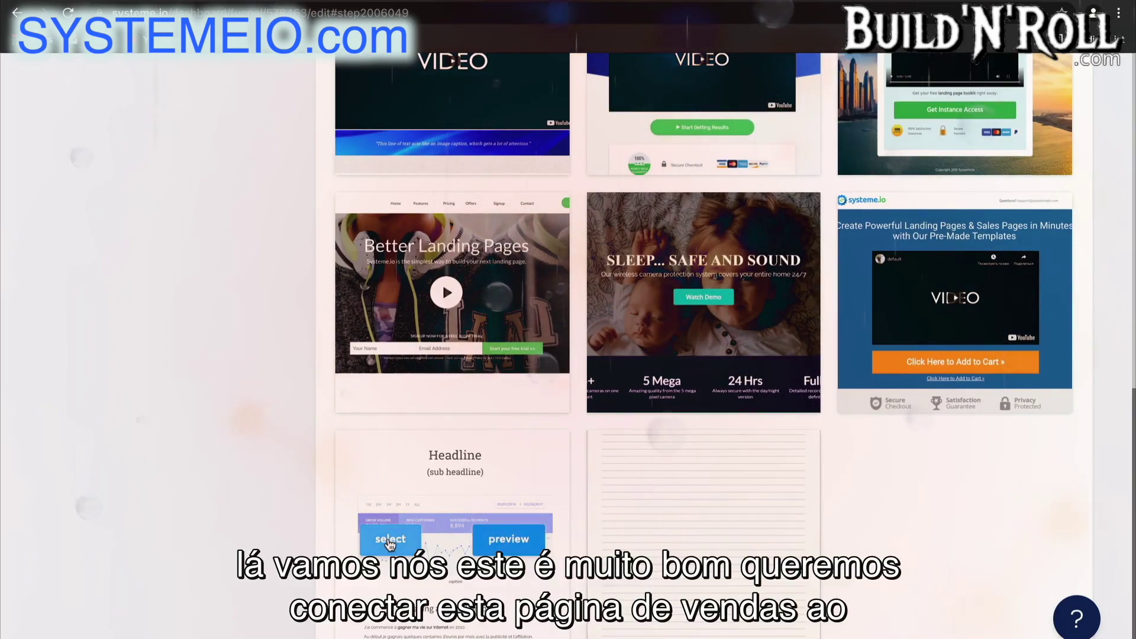
pyautogui.click(389, 539)
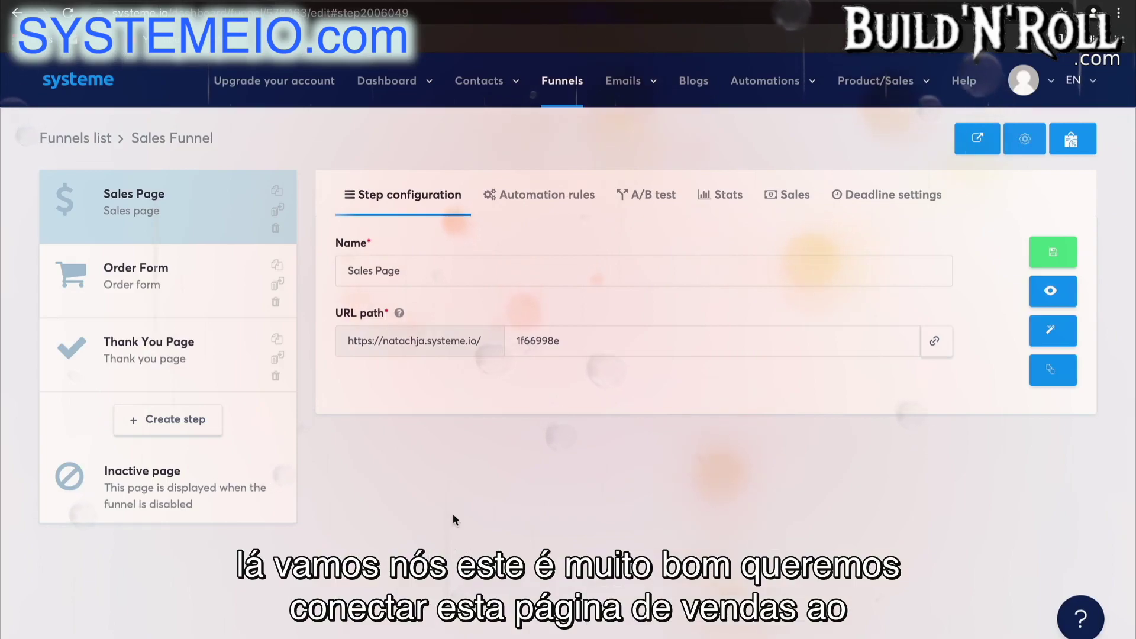
# Open the sales page for editing and set the 497 dollars Lifetime access button's action to Next step URL.
pyautogui.click(1054, 334)
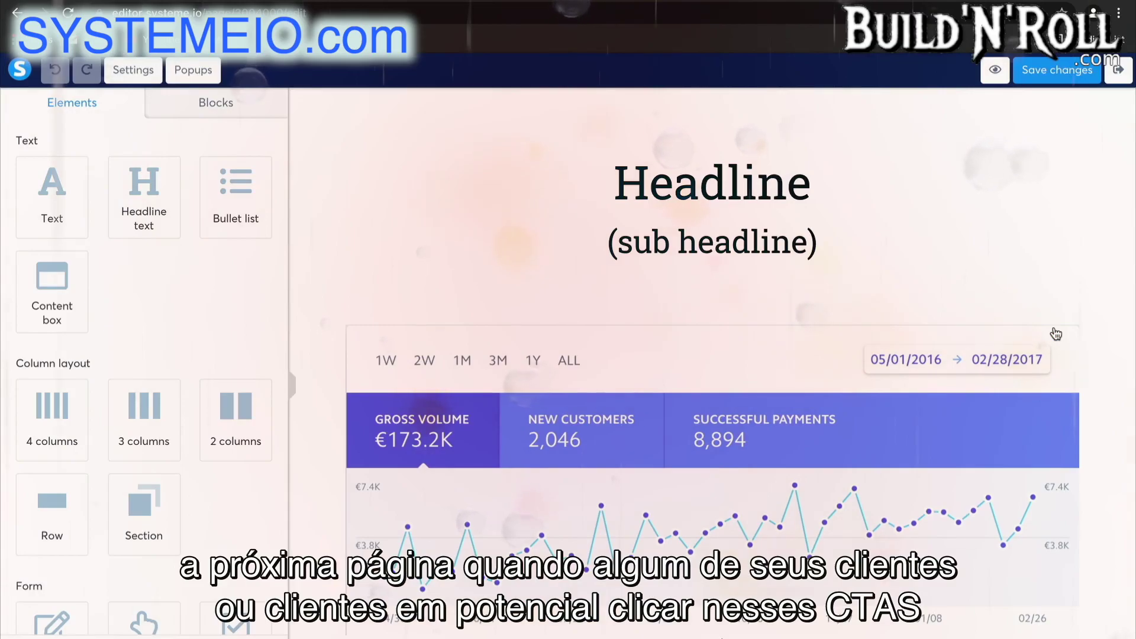
pyautogui.scroll(-15, 1056, 334)
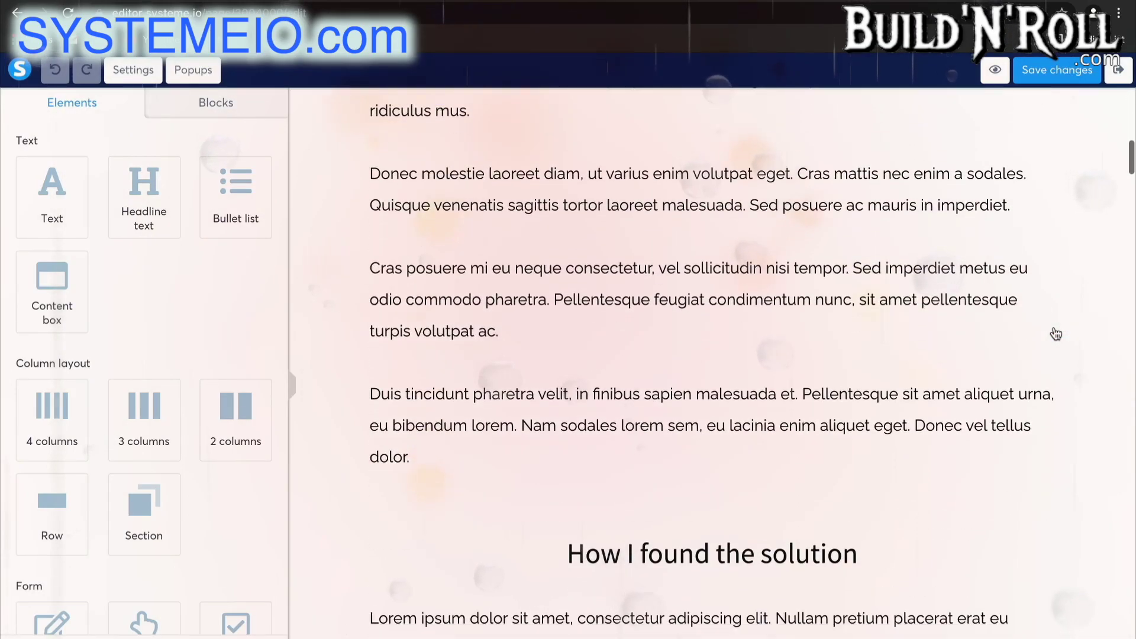
pyautogui.scroll(-15, 1056, 335)
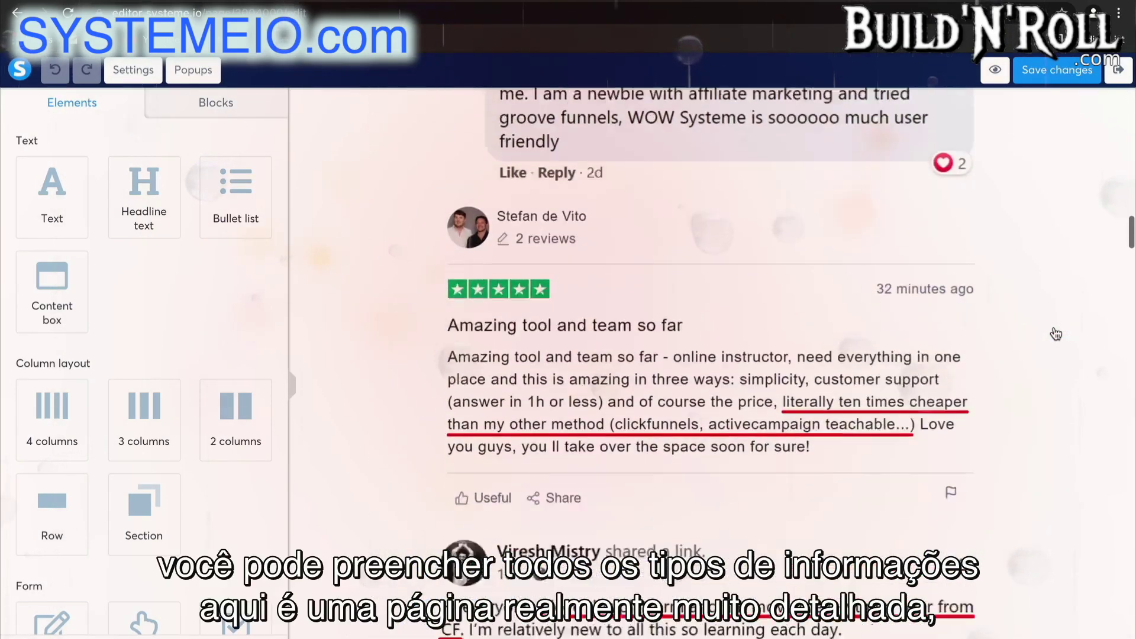
pyautogui.scroll(-15, 1056, 335)
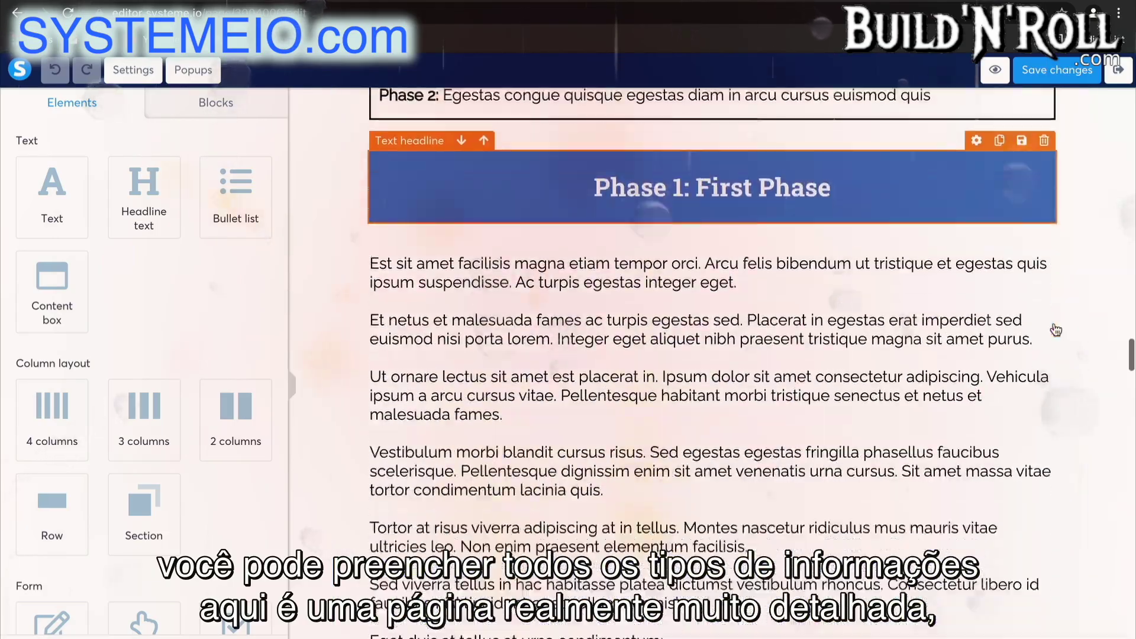
pyautogui.scroll(-15, 1056, 330)
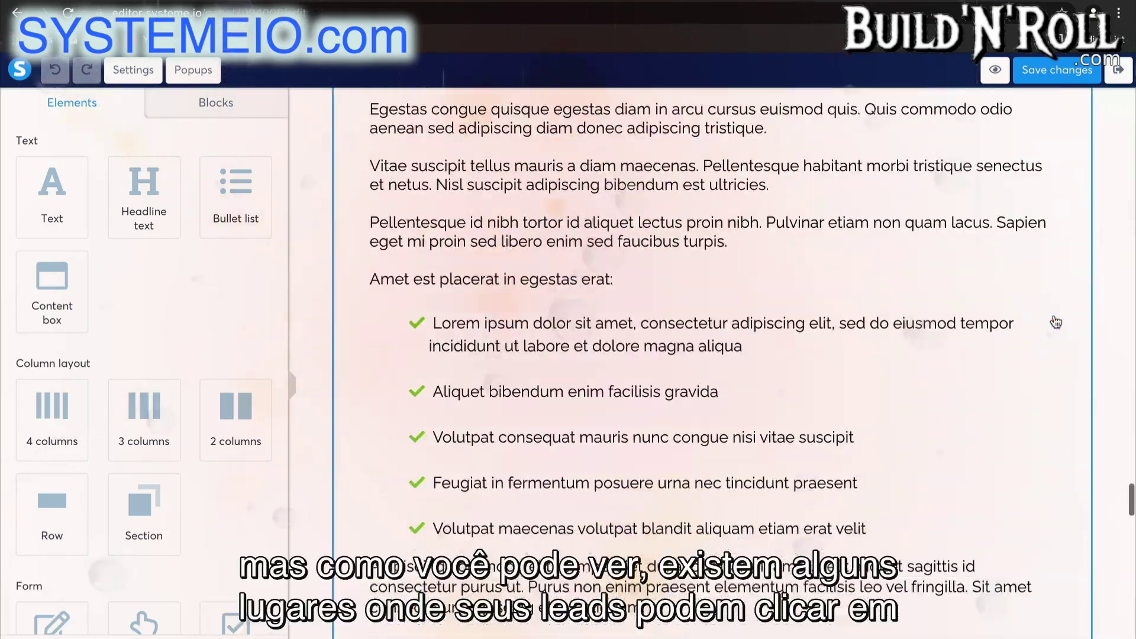
pyautogui.scroll(-15, 1056, 323)
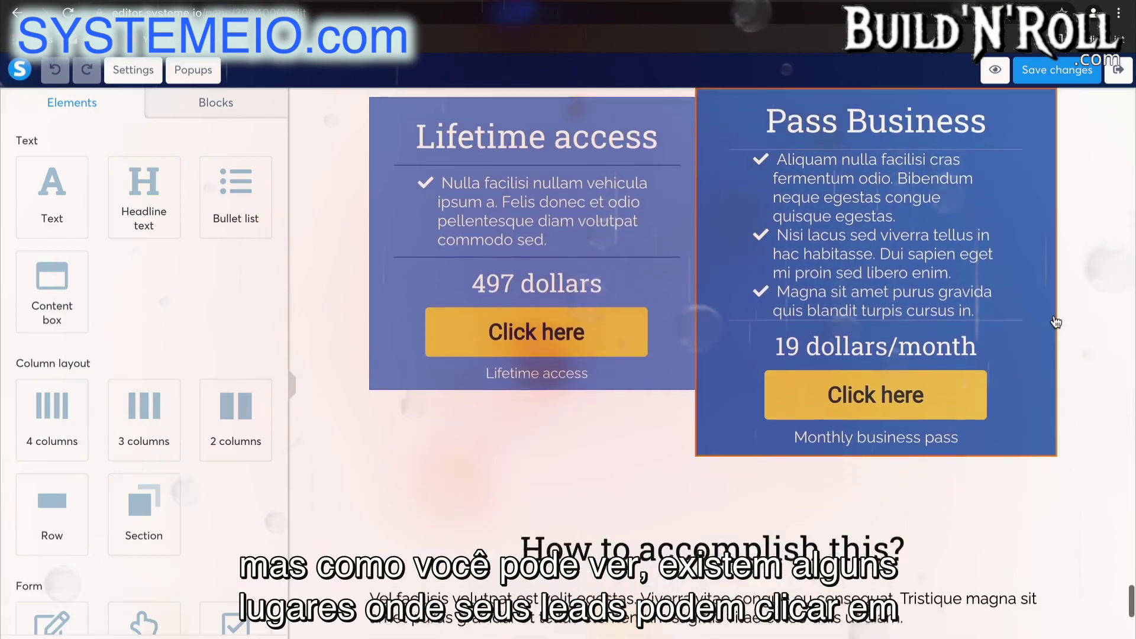
pyautogui.scroll(-1, 1055, 323)
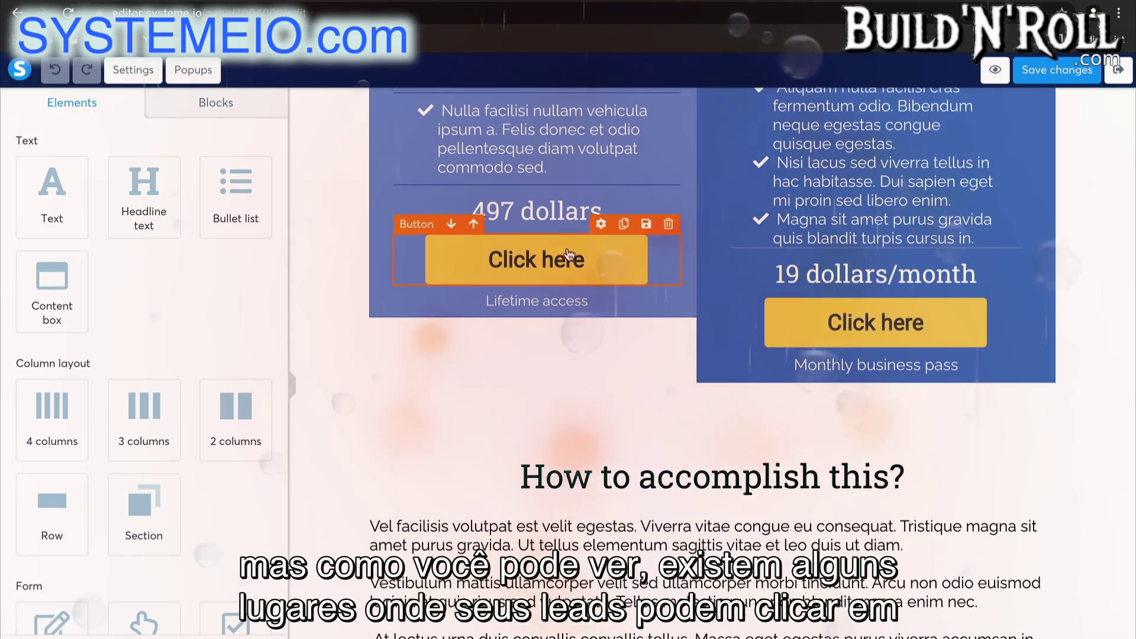
pyautogui.click(570, 267)
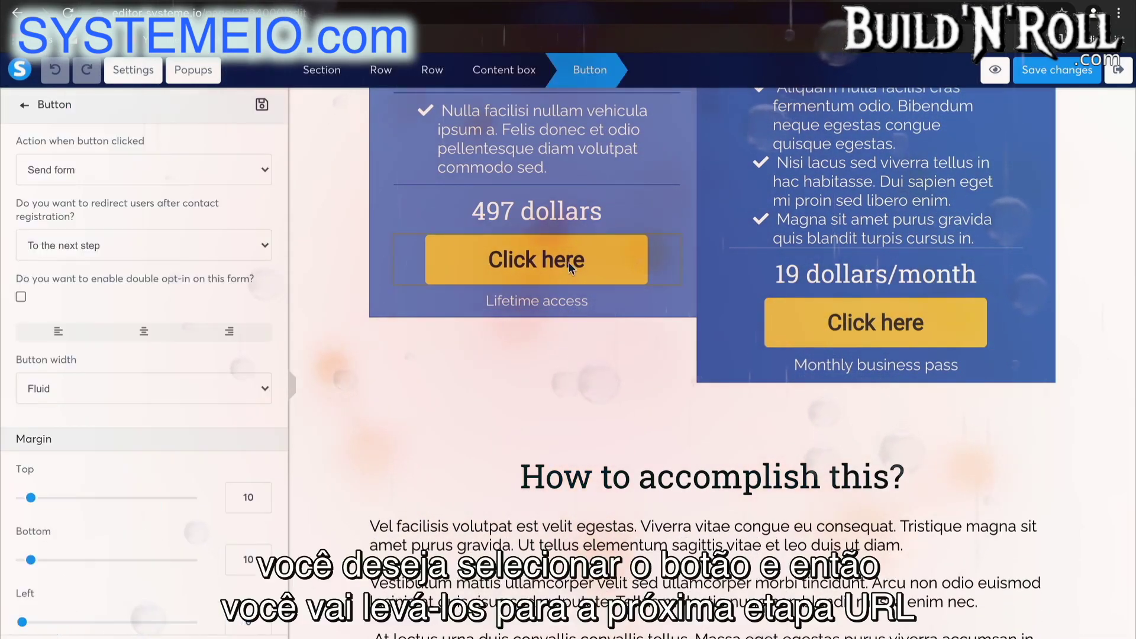
pyautogui.click(162, 169)
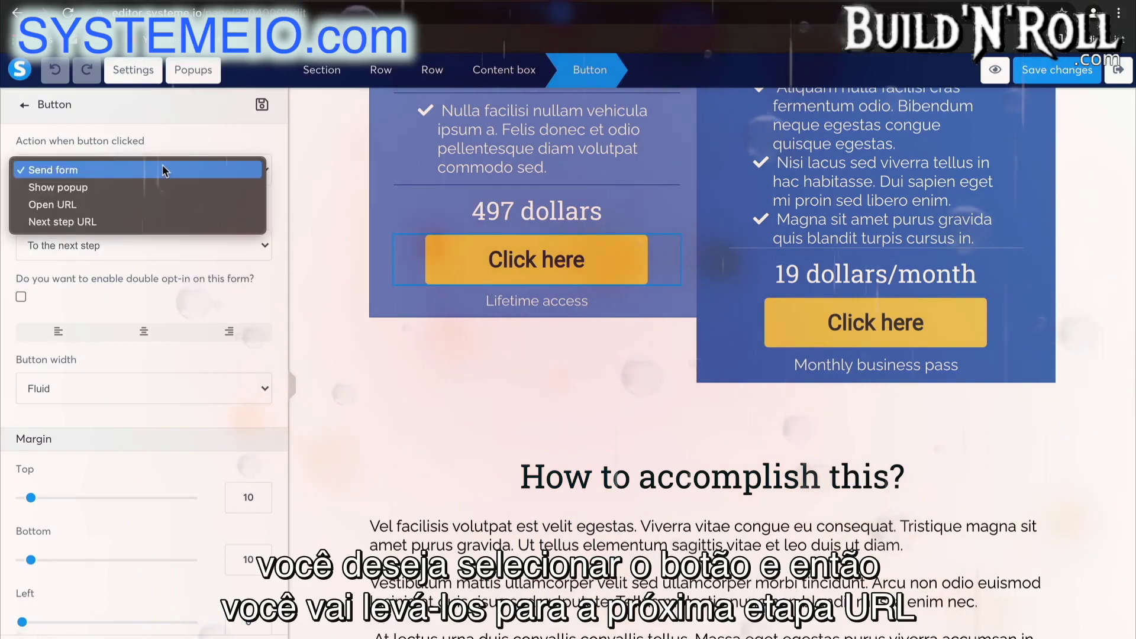
pyautogui.click(111, 222)
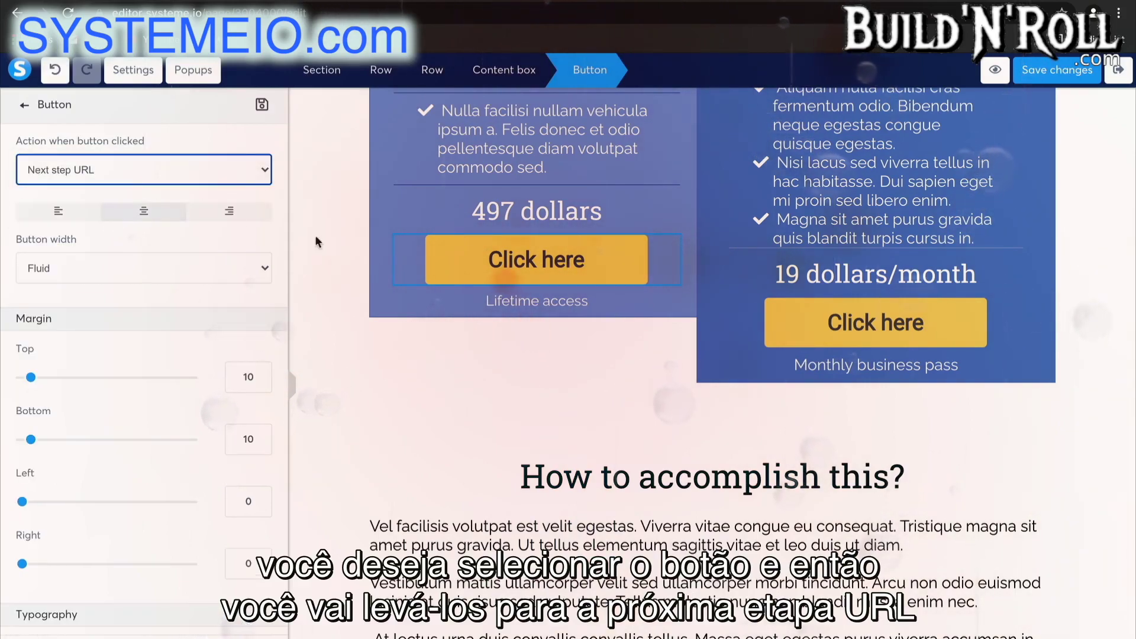
# Set the click action of the 19 dollars/month Pass Business button to Next step URL.
pyautogui.click(898, 331)
pyautogui.click(897, 331)
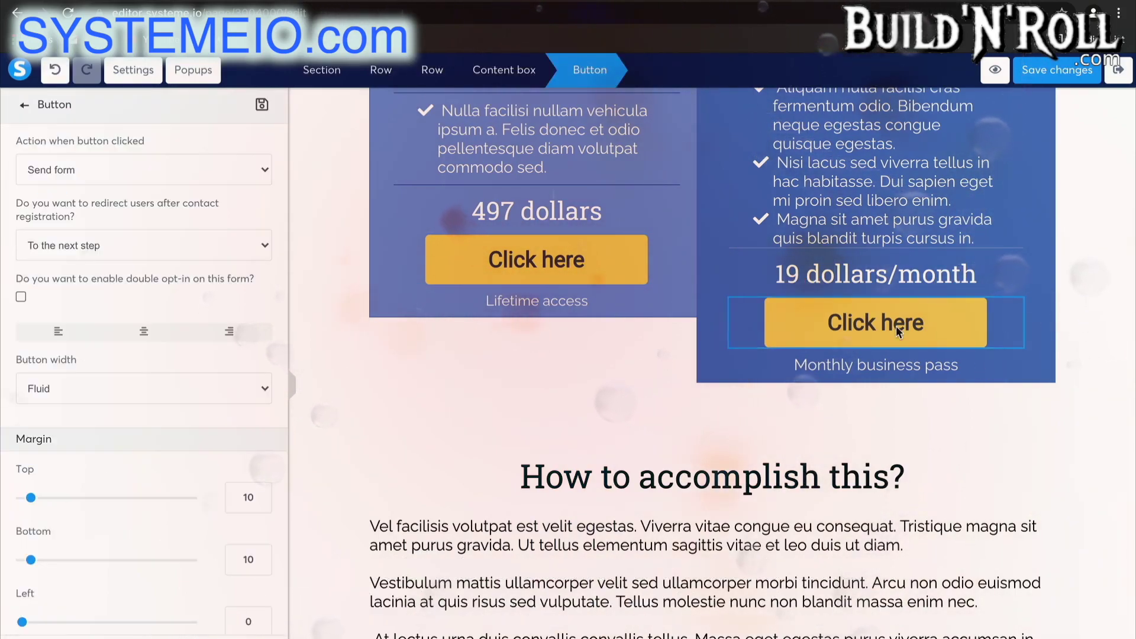
pyautogui.click(178, 170)
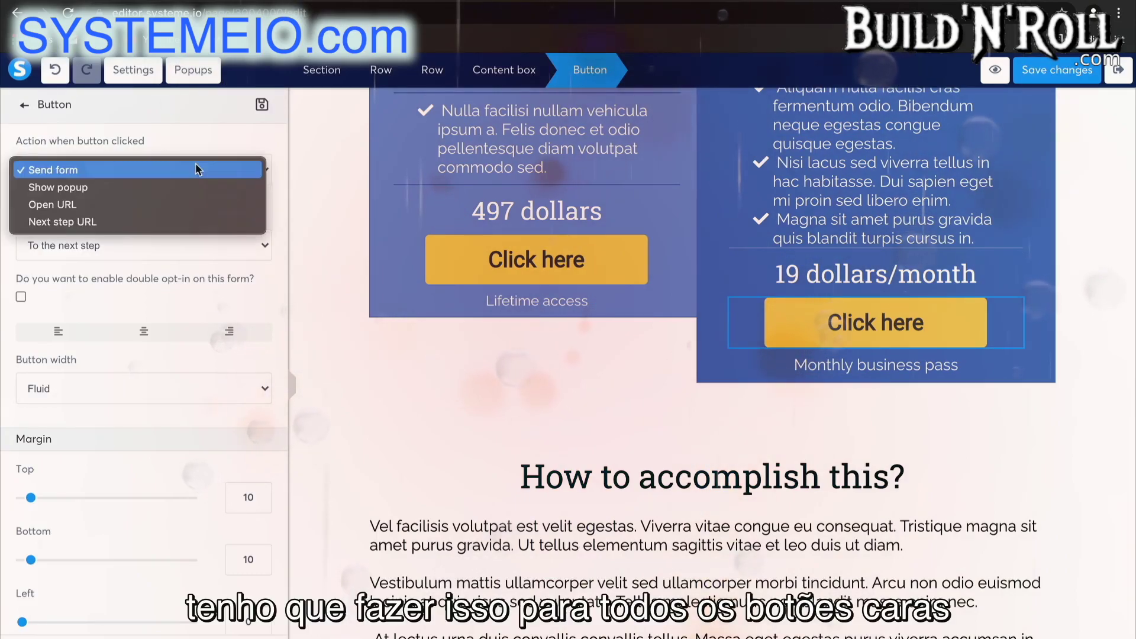
pyautogui.click(174, 222)
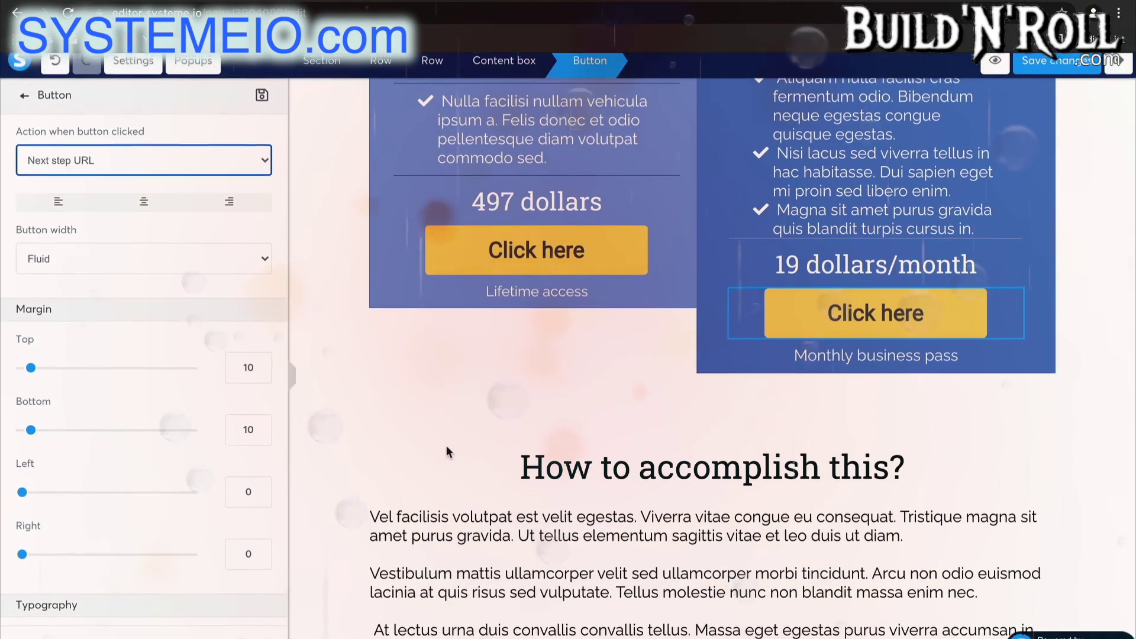
# Set the click action of the Lifetime Access button in the second pricing block to Next step URL.
pyautogui.scroll(-2, 446, 445)
pyautogui.scroll(4, 446, 453)
pyautogui.scroll(-1, 449, 450)
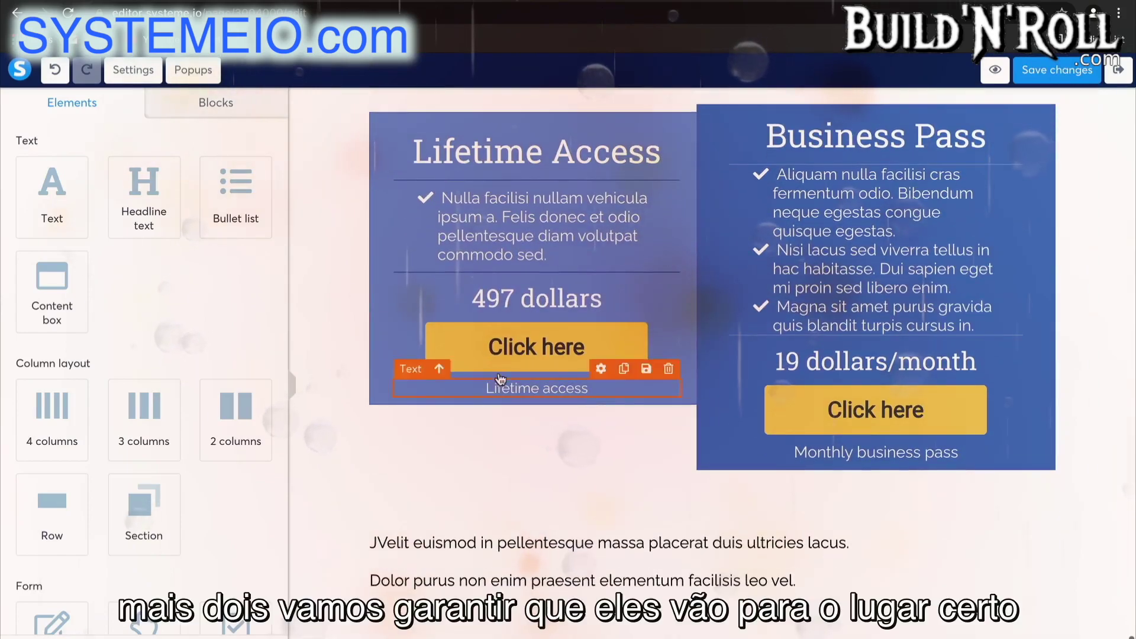
pyautogui.click(536, 346)
pyautogui.click(201, 170)
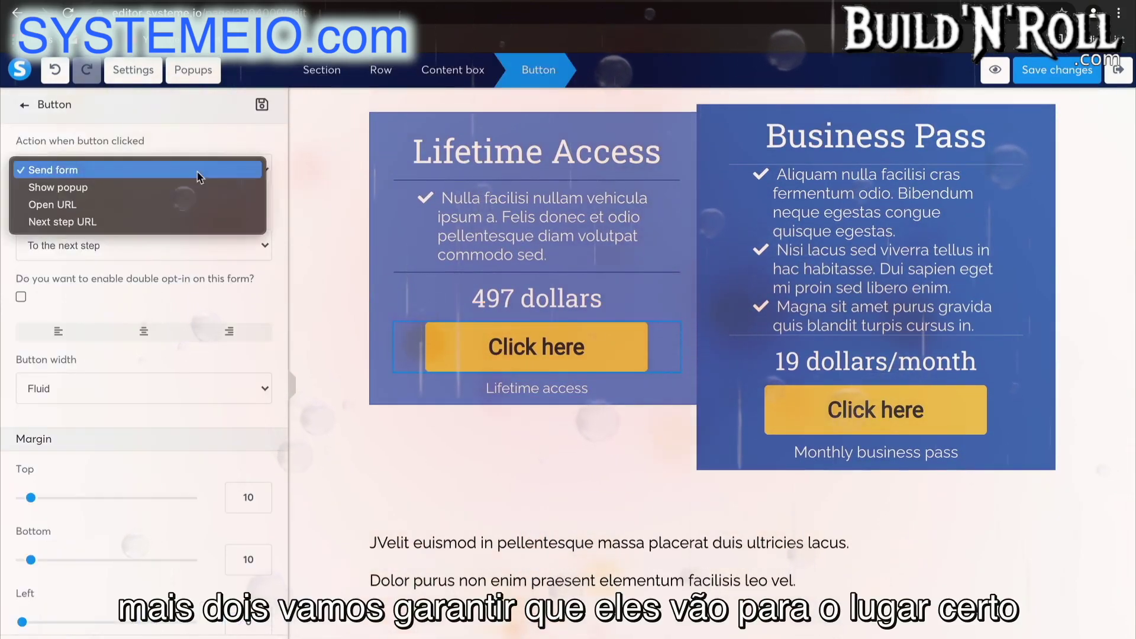
pyautogui.click(177, 224)
# Set the 19 dollars/month Business Pass button's action to Next step URL, then save the page and exit the editor.
pyautogui.click(905, 421)
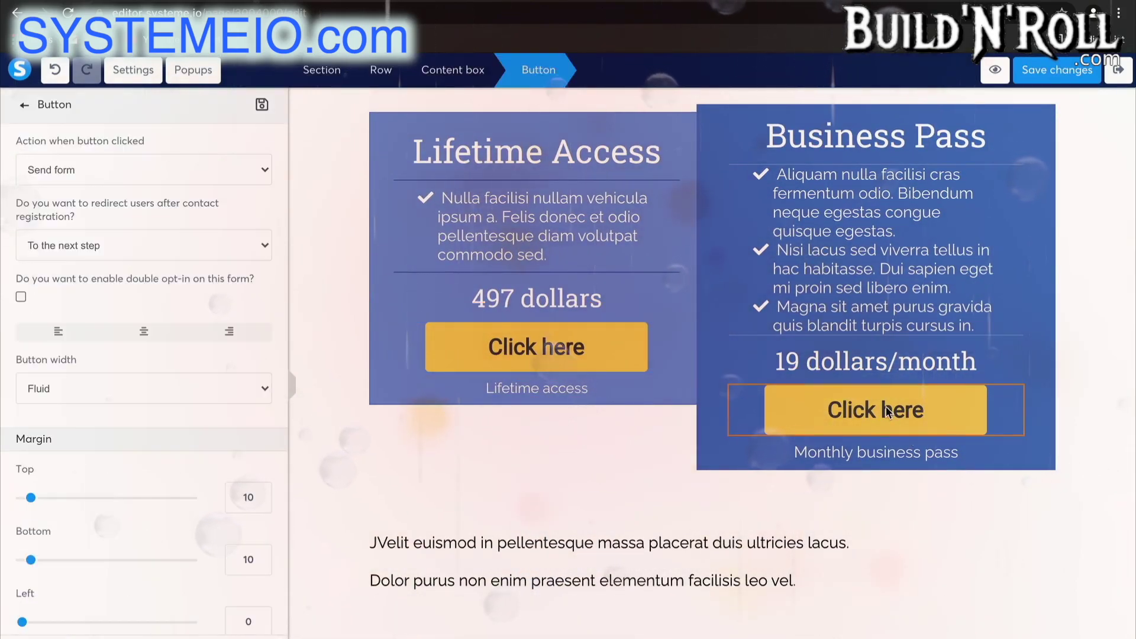
pyautogui.click(201, 169)
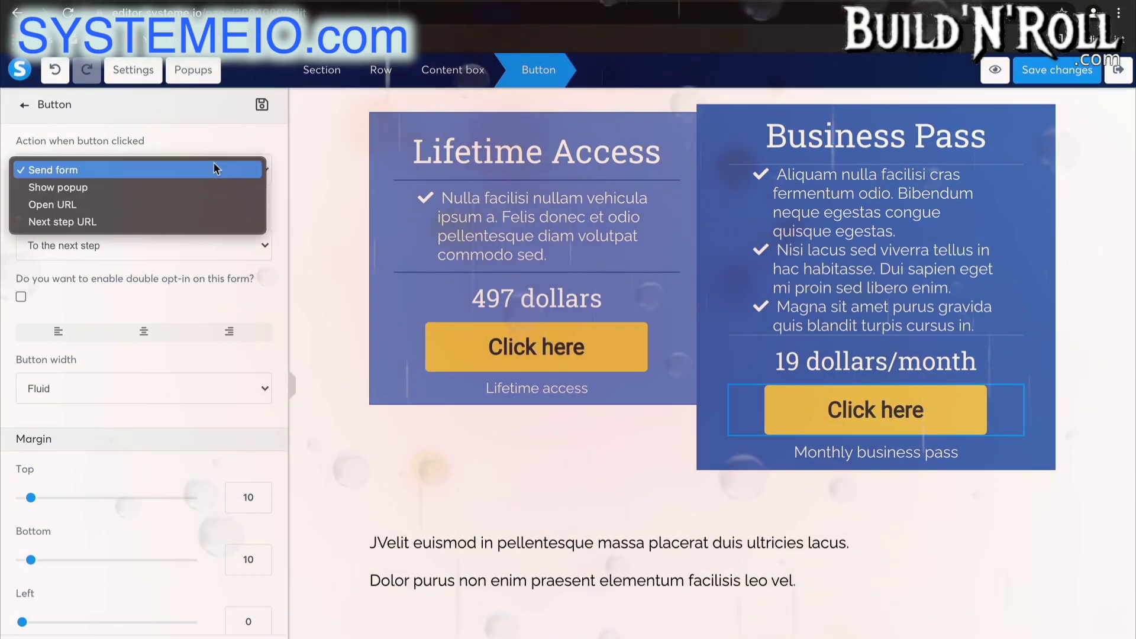
pyautogui.click(167, 220)
pyautogui.click(1057, 72)
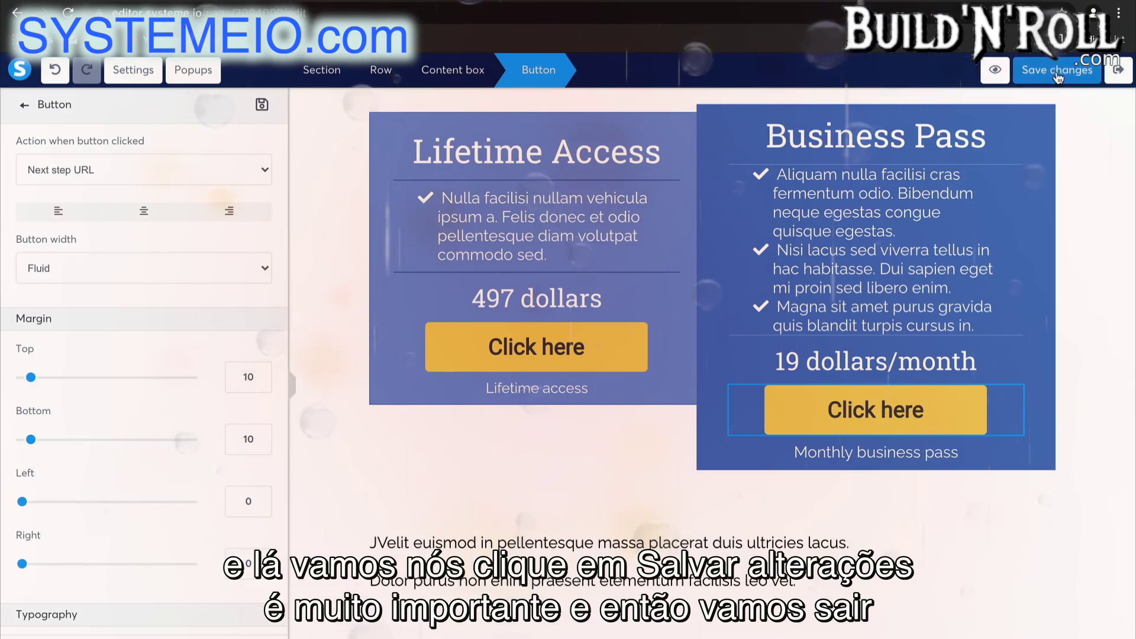
pyautogui.click(1124, 83)
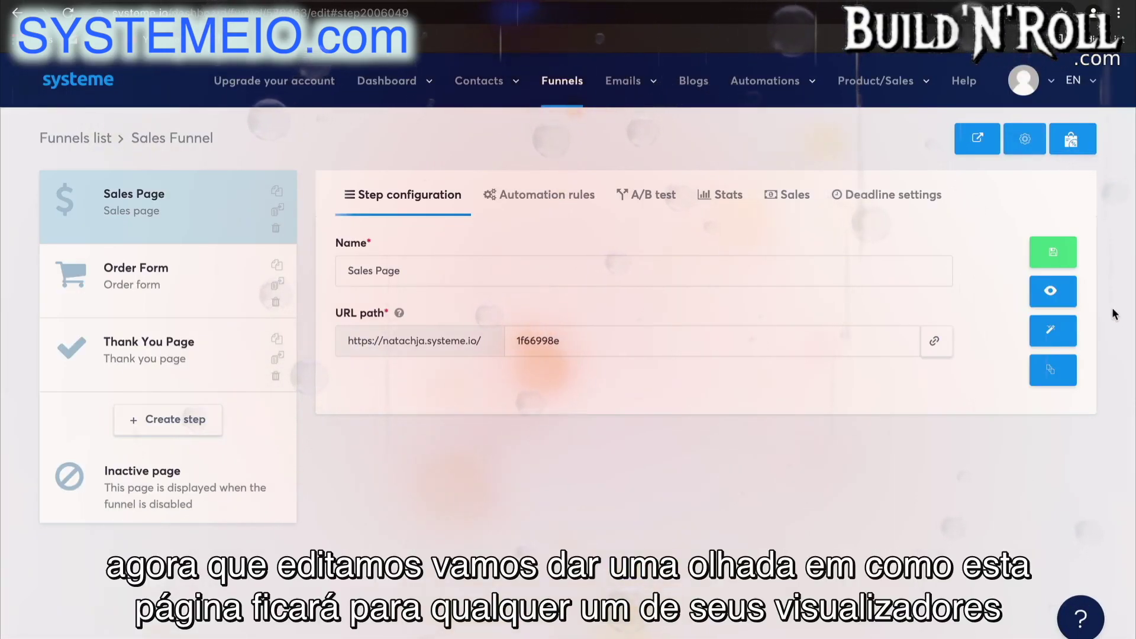
# Preview the published sales page down to its pricing offers and follow the 497 dollars Lifetime access button.
pyautogui.click(1056, 293)
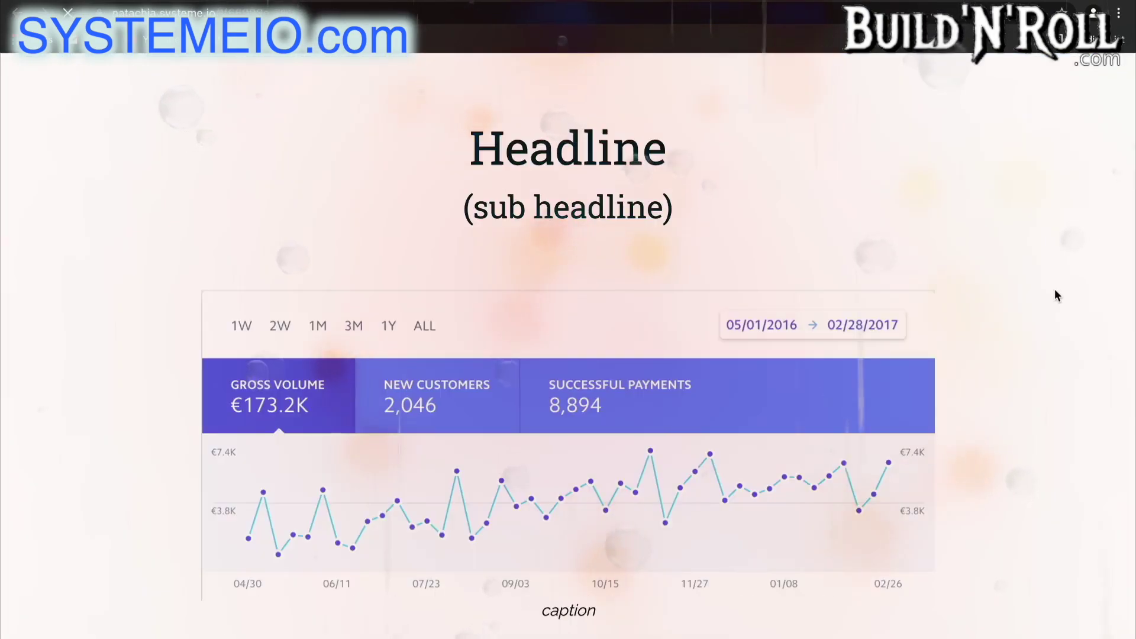
pyautogui.scroll(-3, 1057, 295)
pyautogui.scroll(-20, 1057, 295)
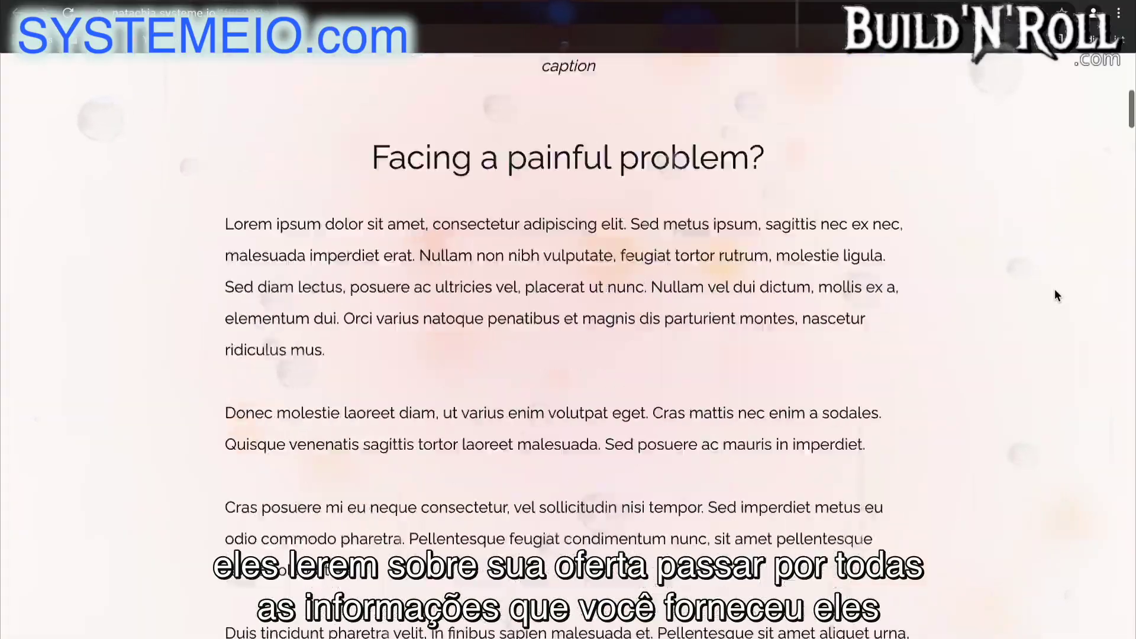
pyautogui.scroll(-20, 1057, 294)
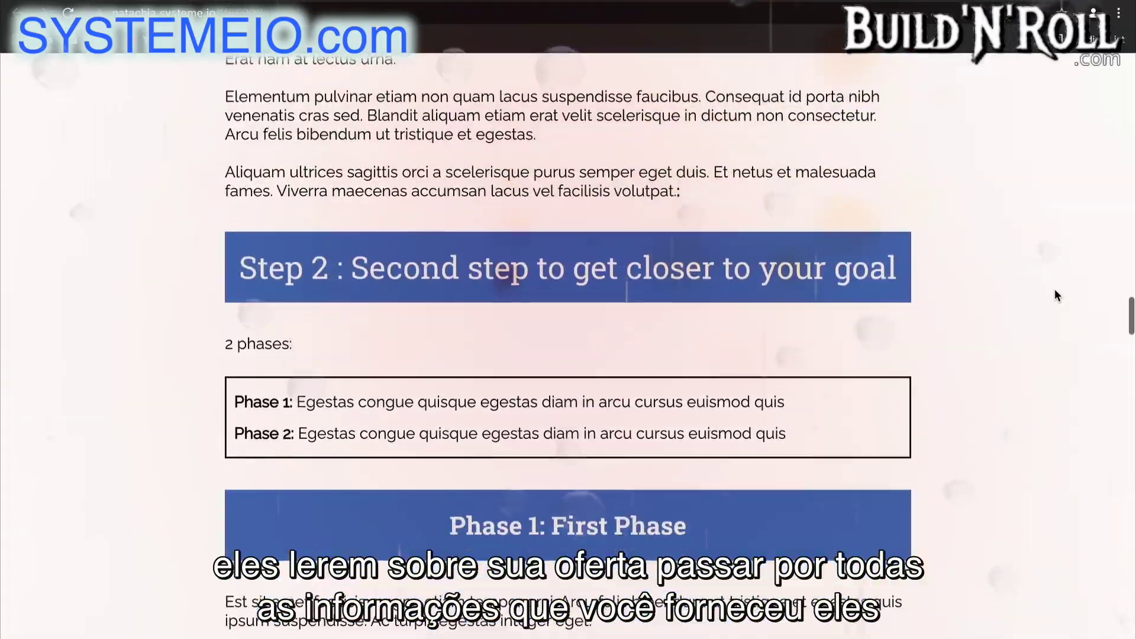
pyautogui.scroll(-20, 1057, 295)
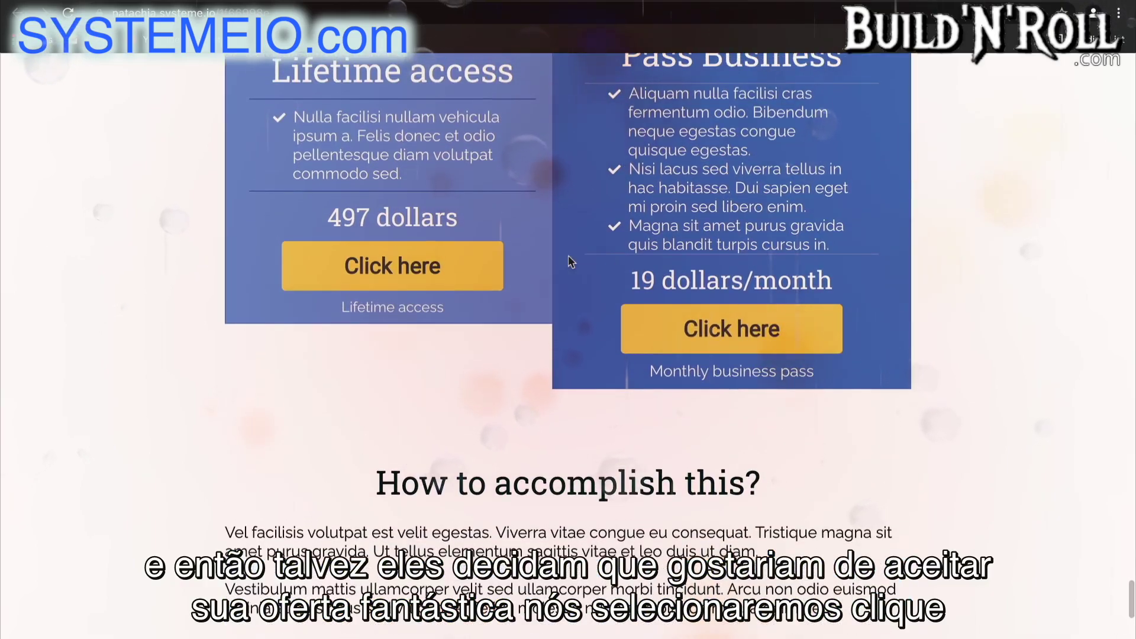
pyautogui.click(449, 272)
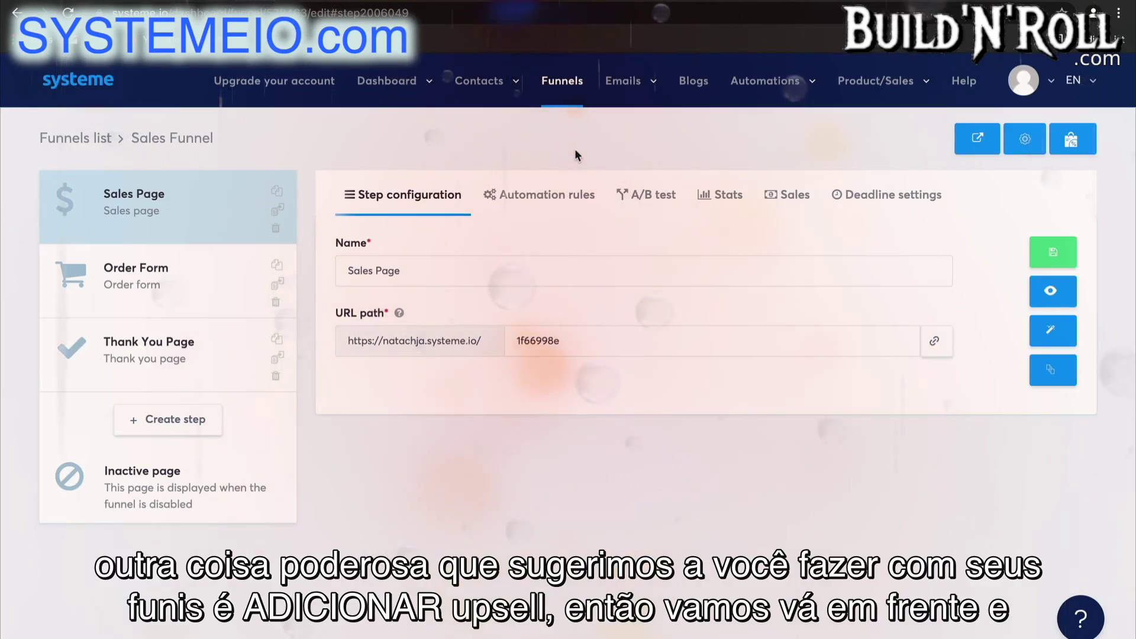
# Create a funnel step named Upsell 1 with the Upsell type.
pyautogui.click(199, 419)
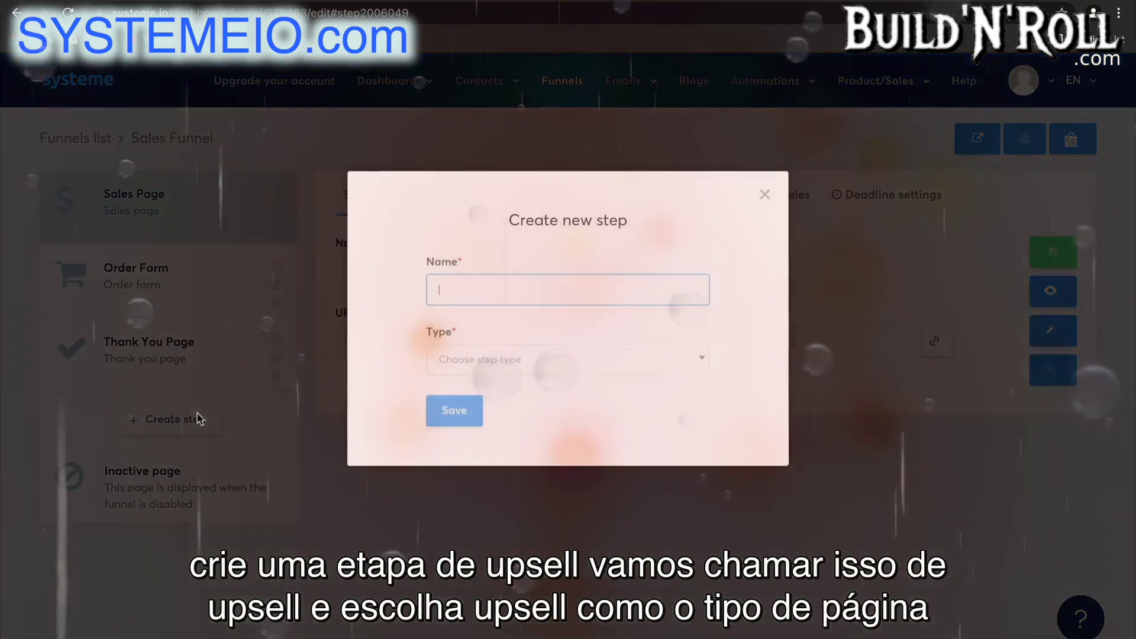
pyautogui.write('Up')
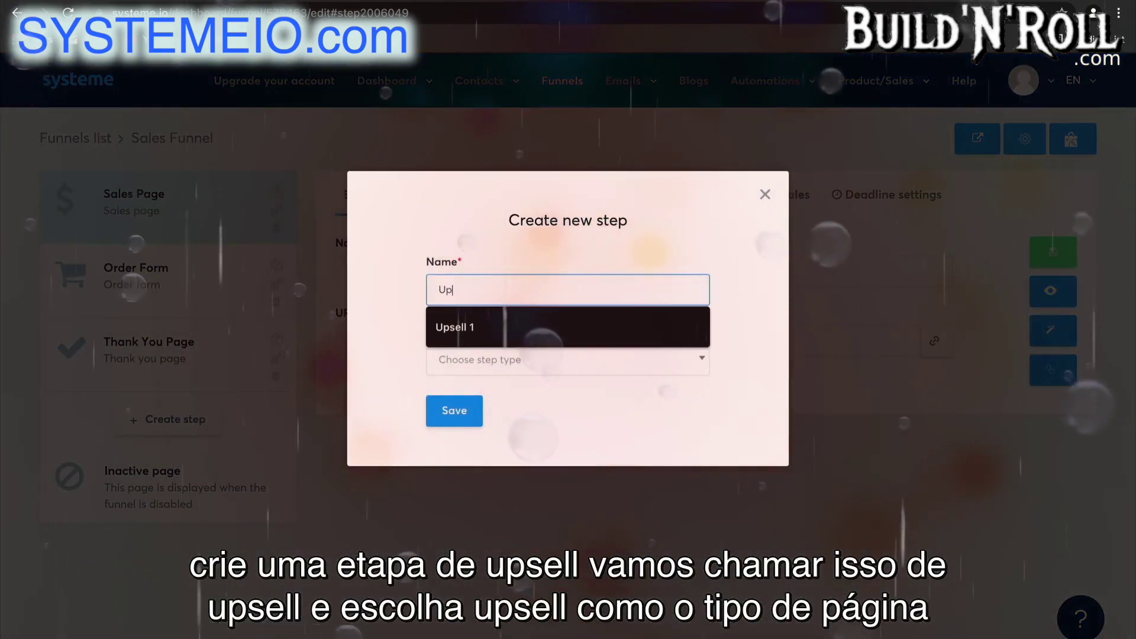
pyautogui.click(527, 328)
pyautogui.click(530, 358)
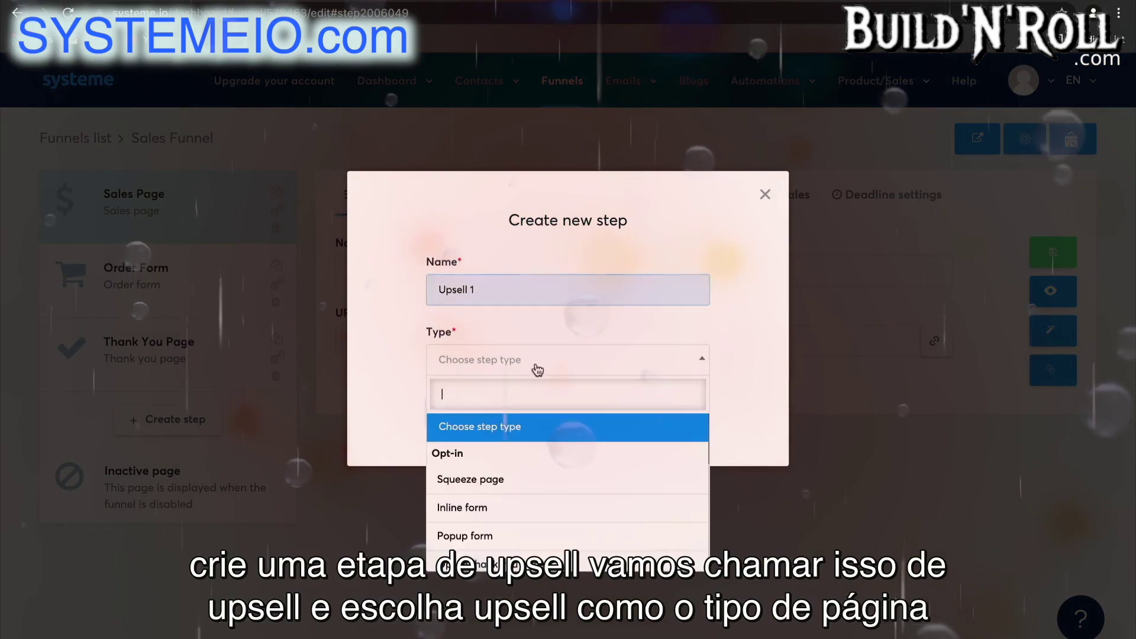
pyautogui.scroll(-3, 529, 533)
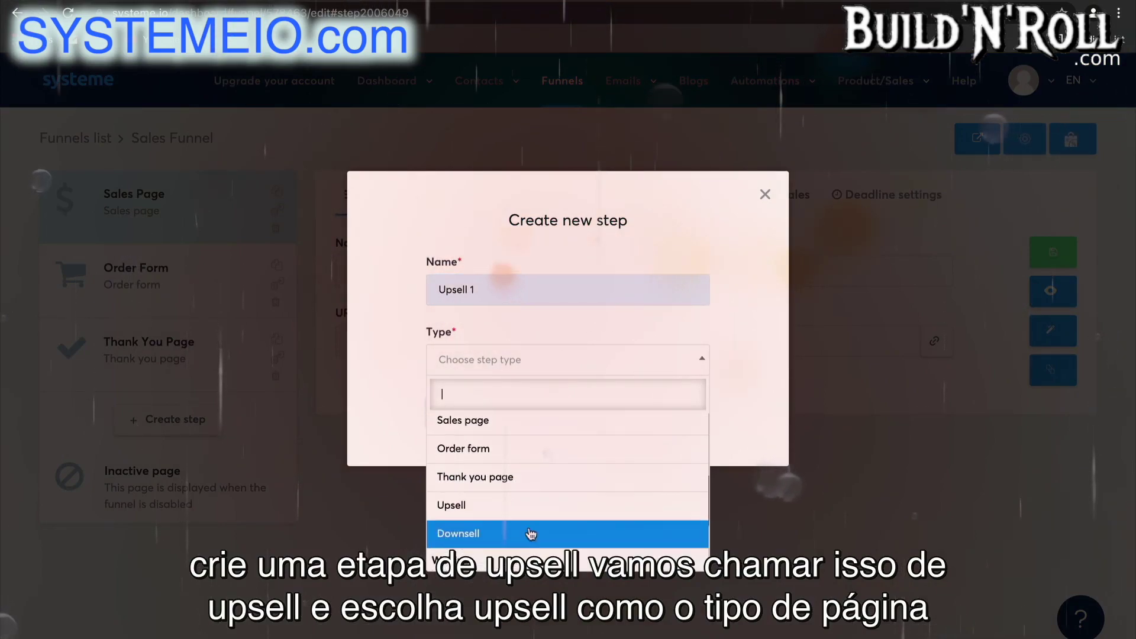
pyautogui.click(528, 537)
pyautogui.click(455, 414)
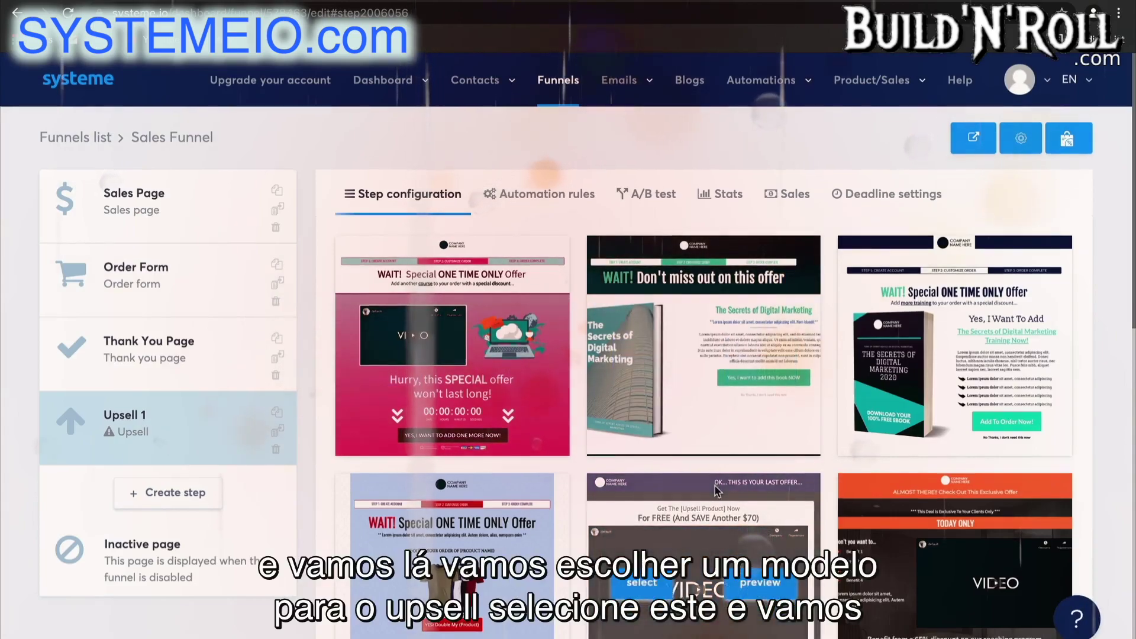
# Apply the "Customize your order" video template to Upsell 1 and move the step ahead of the Thank You Page.
pyautogui.scroll(-12, 714, 485)
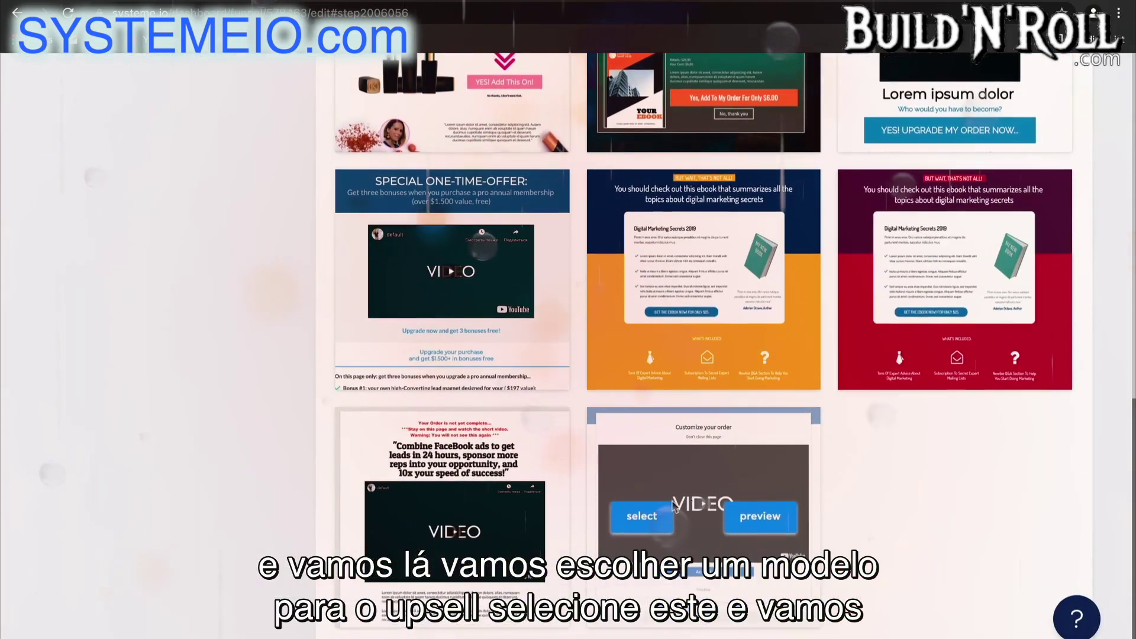
pyautogui.click(659, 524)
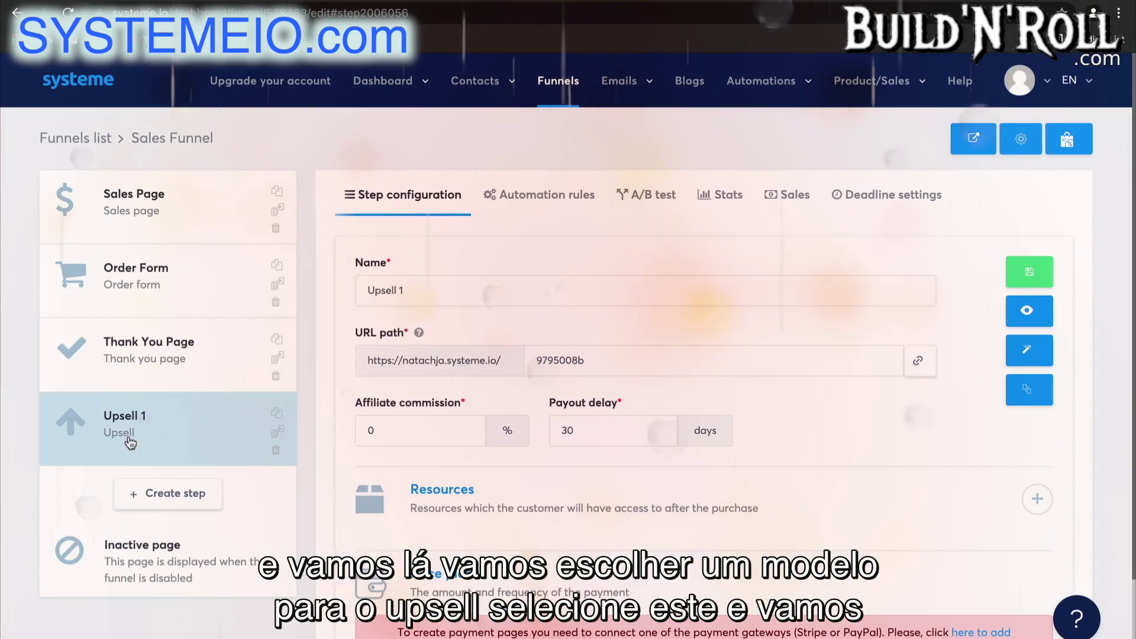
pyautogui.moveTo(173, 430); pyautogui.dragTo(170, 341)
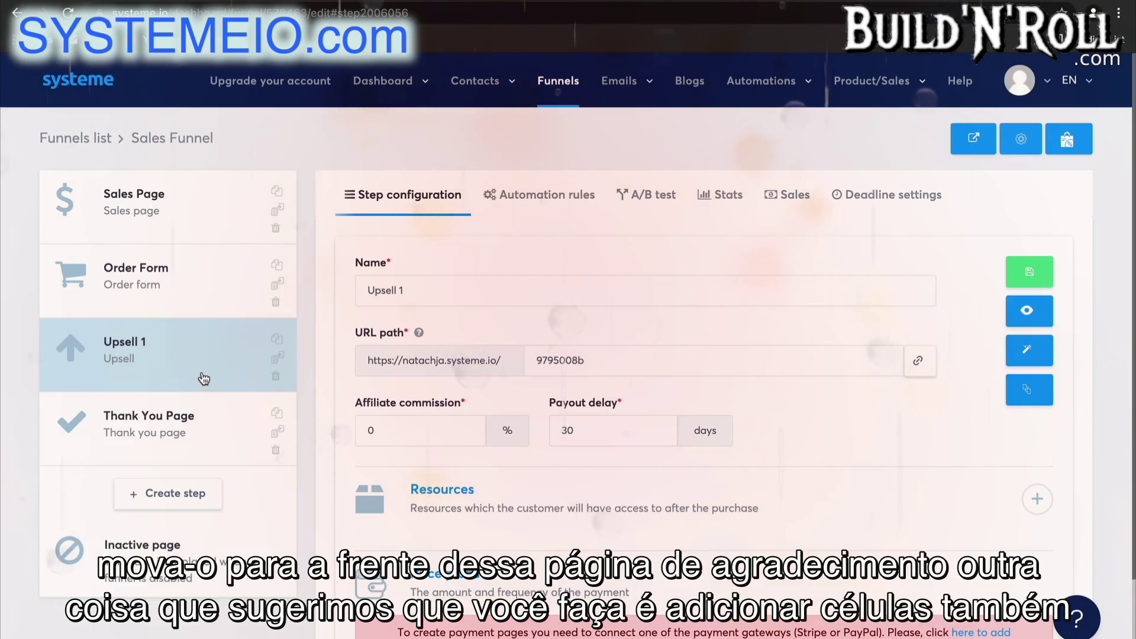
# Create a funnel step named Downsell with the Downsell type.
pyautogui.click(203, 493)
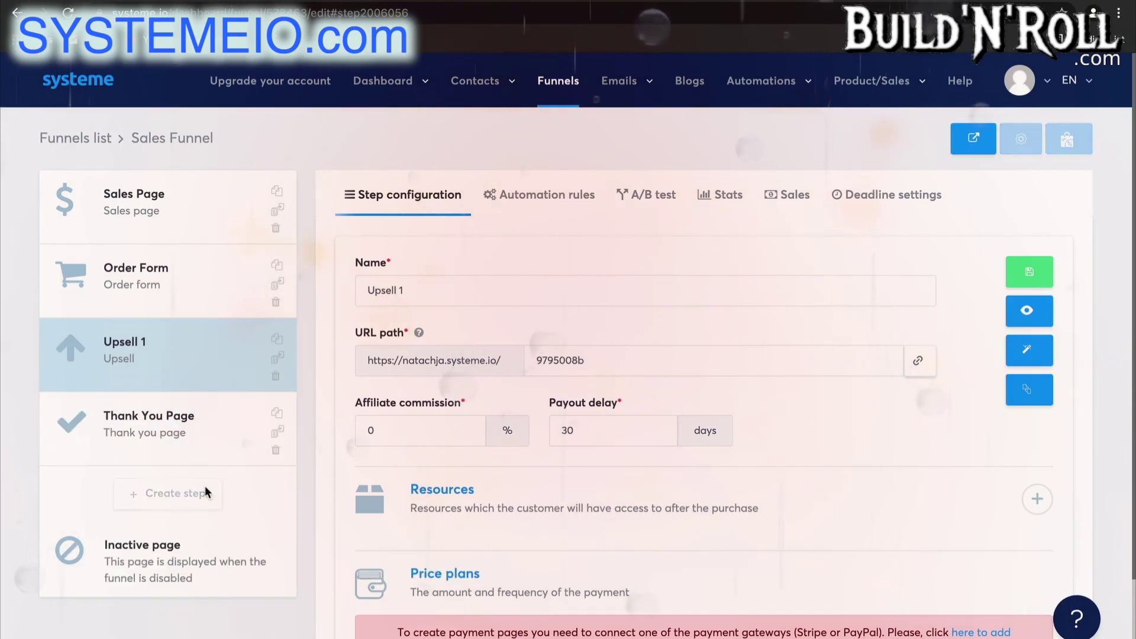
pyautogui.click(468, 288)
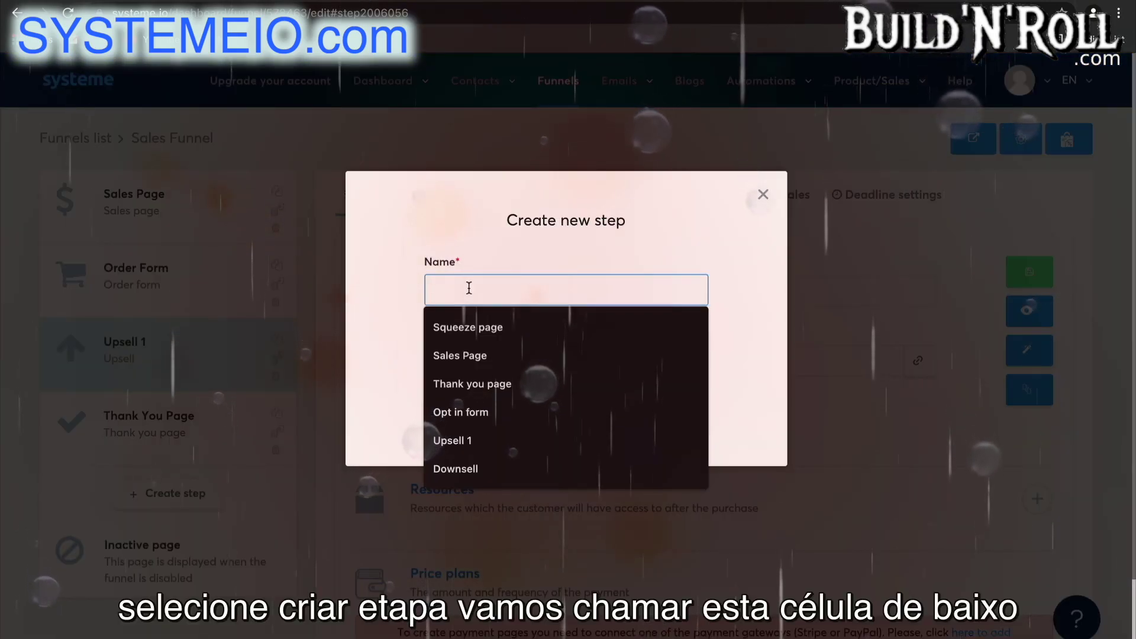
pyautogui.write('Downsell')
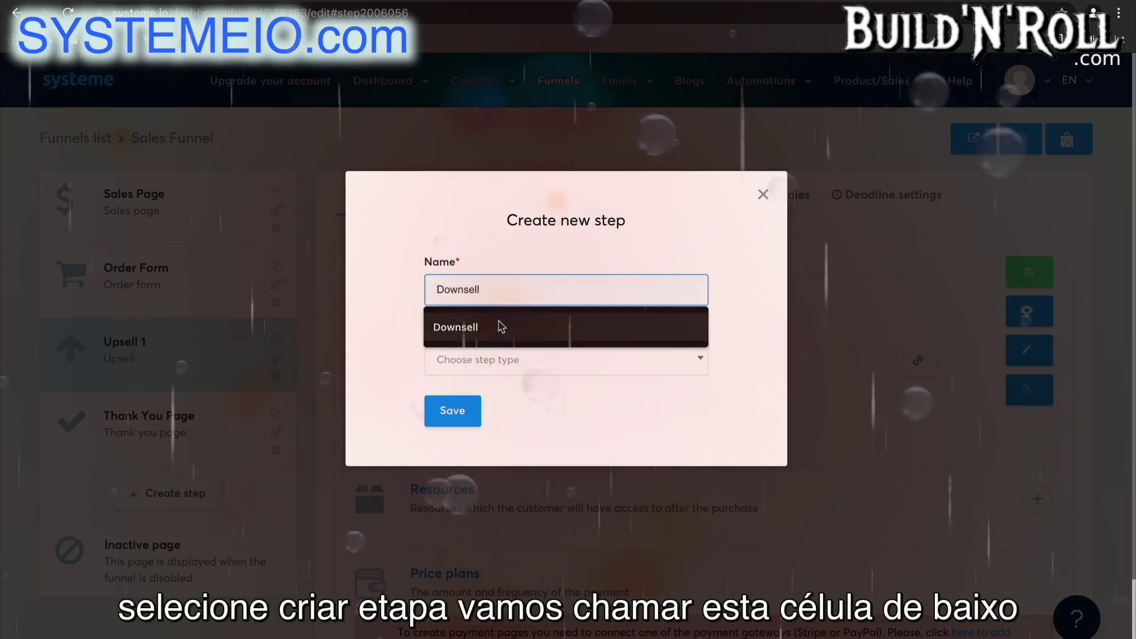
pyautogui.click(497, 325)
pyautogui.click(501, 369)
pyautogui.scroll(-3, 489, 526)
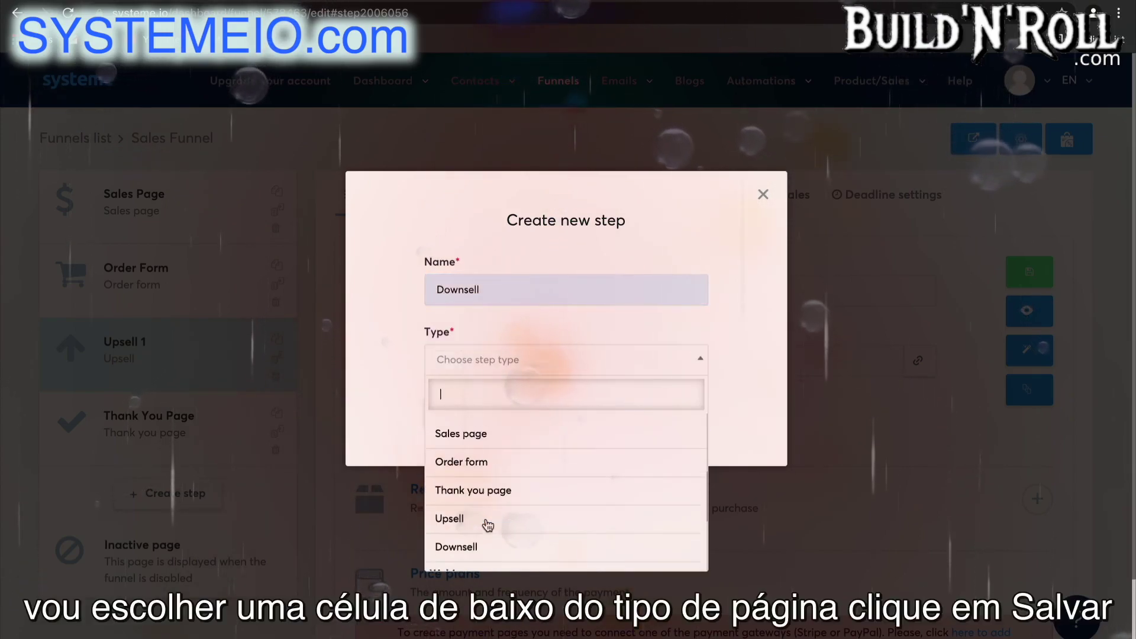
pyautogui.scroll(-2, 487, 525)
pyautogui.click(484, 479)
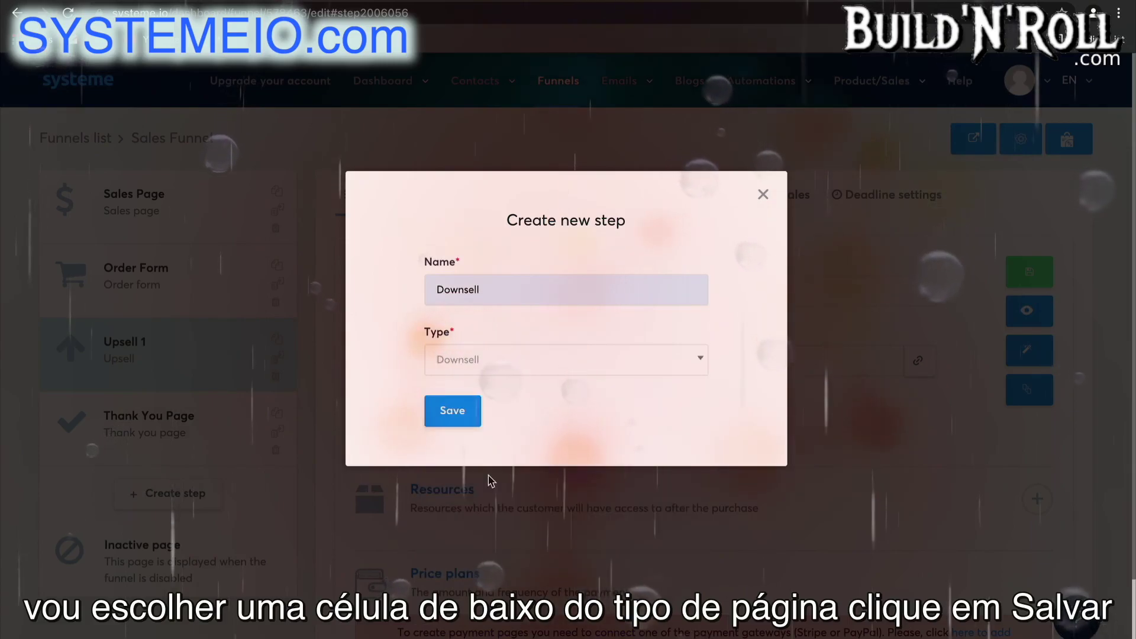
pyautogui.click(453, 411)
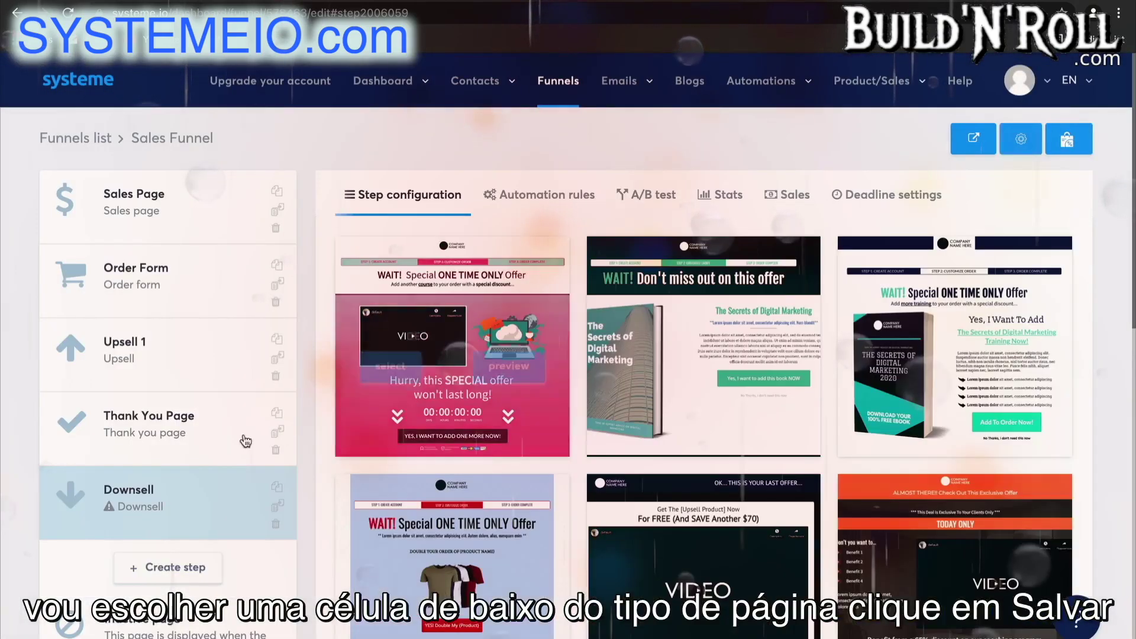
# Apply the "Customize your order" video template to the Downsell step and place it between Upsell 1 and the Thank You Page.
pyautogui.click(175, 433)
pyautogui.click(177, 485)
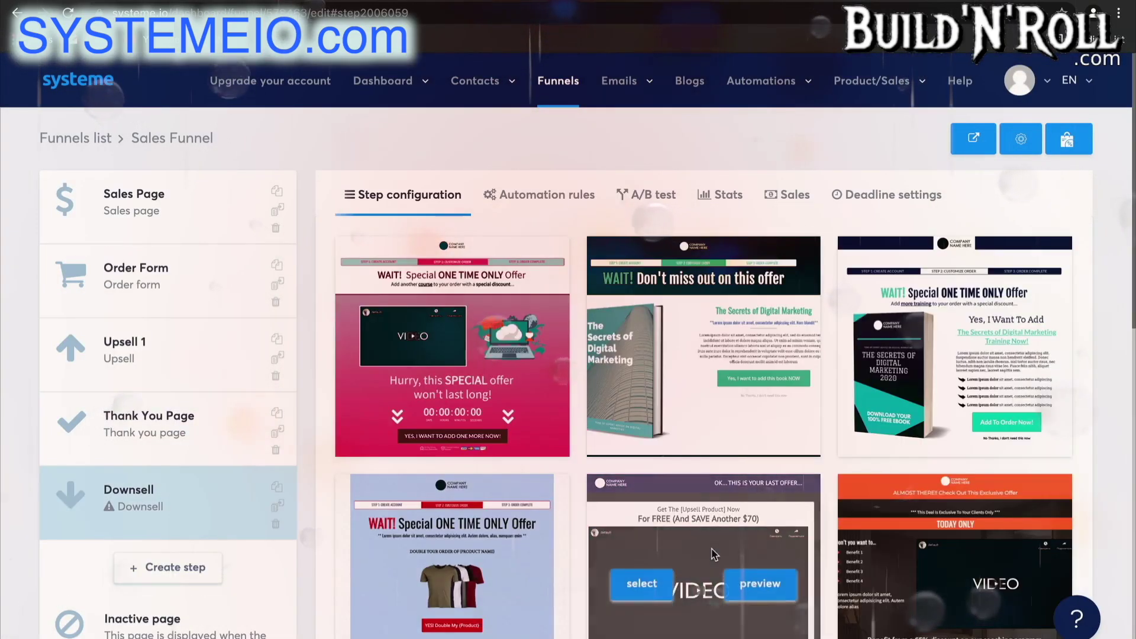
pyautogui.scroll(-4, 714, 555)
pyautogui.scroll(-8, 714, 554)
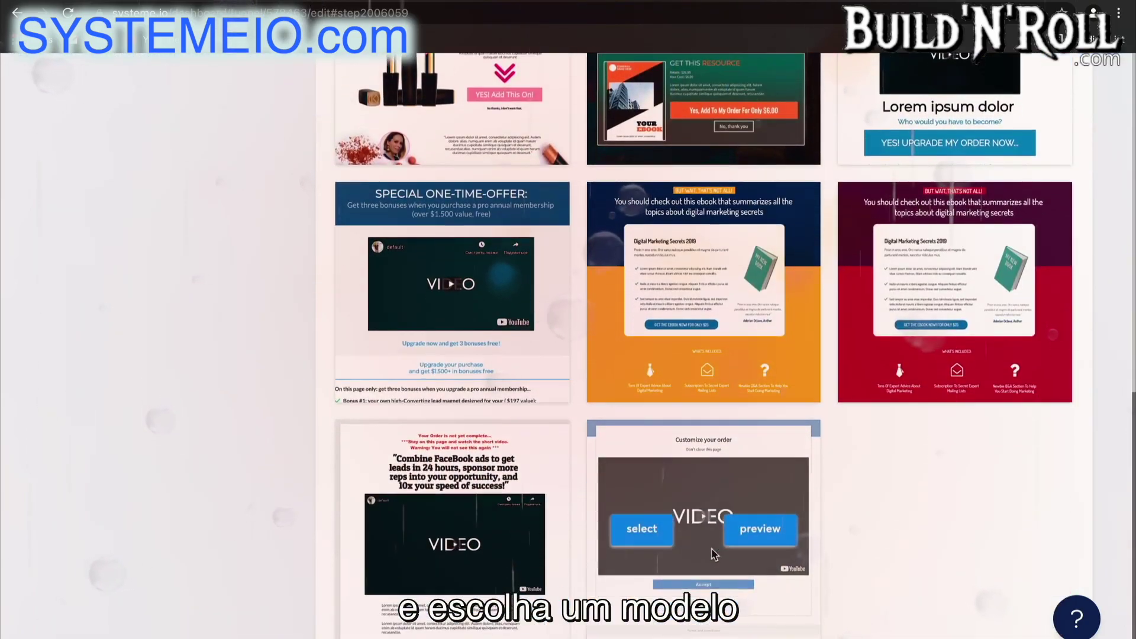
pyautogui.click(636, 543)
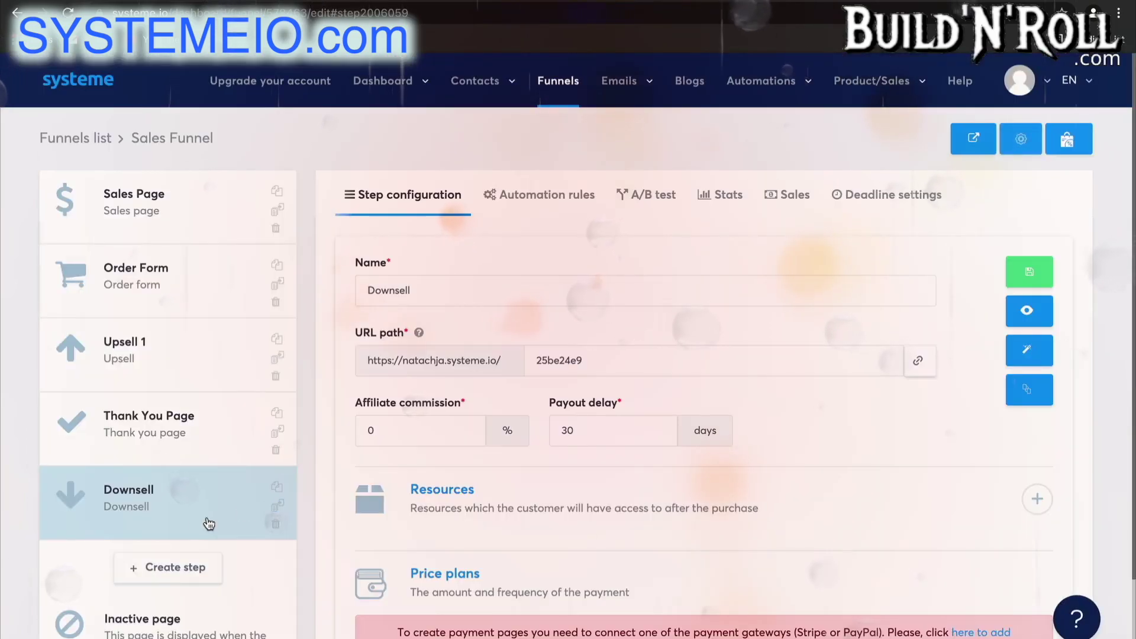
pyautogui.moveTo(173, 512); pyautogui.dragTo(173, 438)
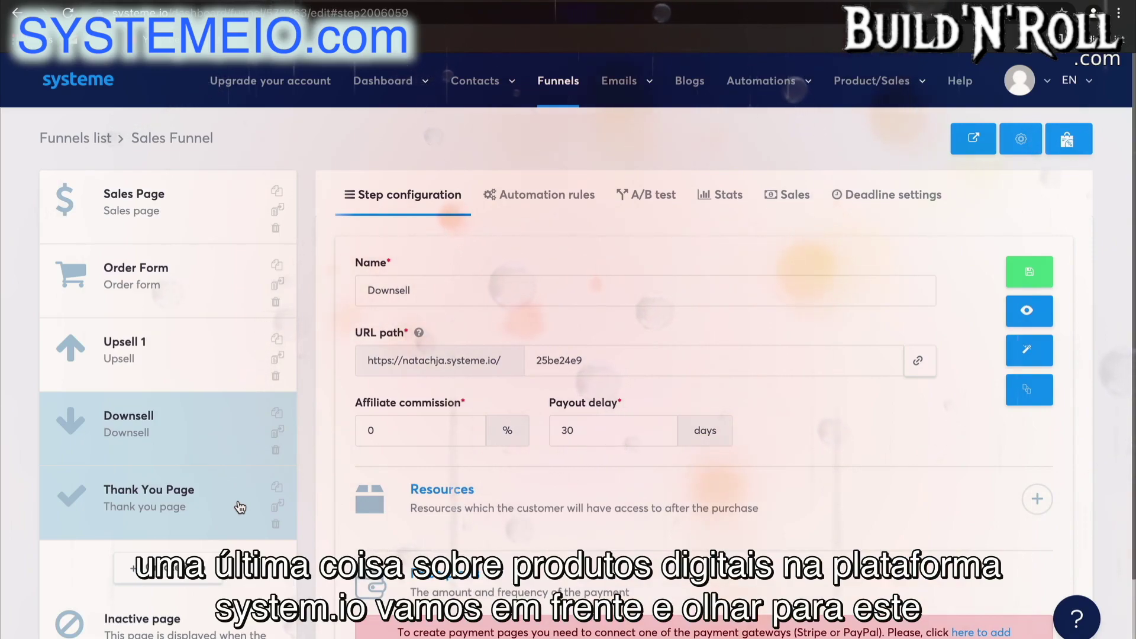
# Add a resource to the Order Form step and set its type to Course.
pyautogui.click(195, 297)
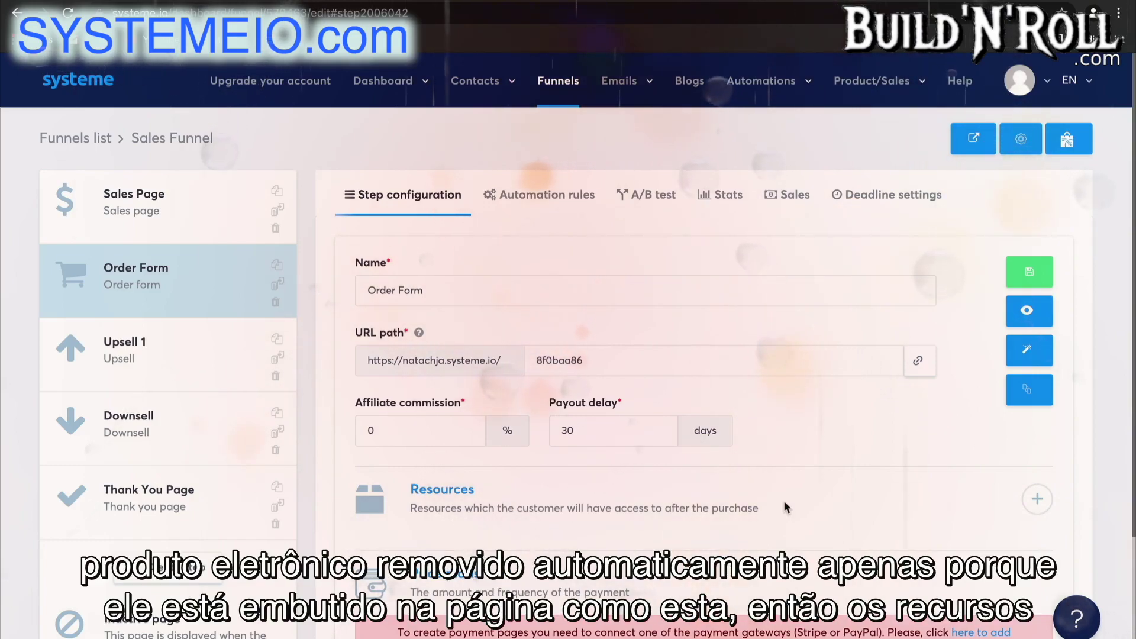
pyautogui.click(1038, 500)
pyautogui.click(911, 557)
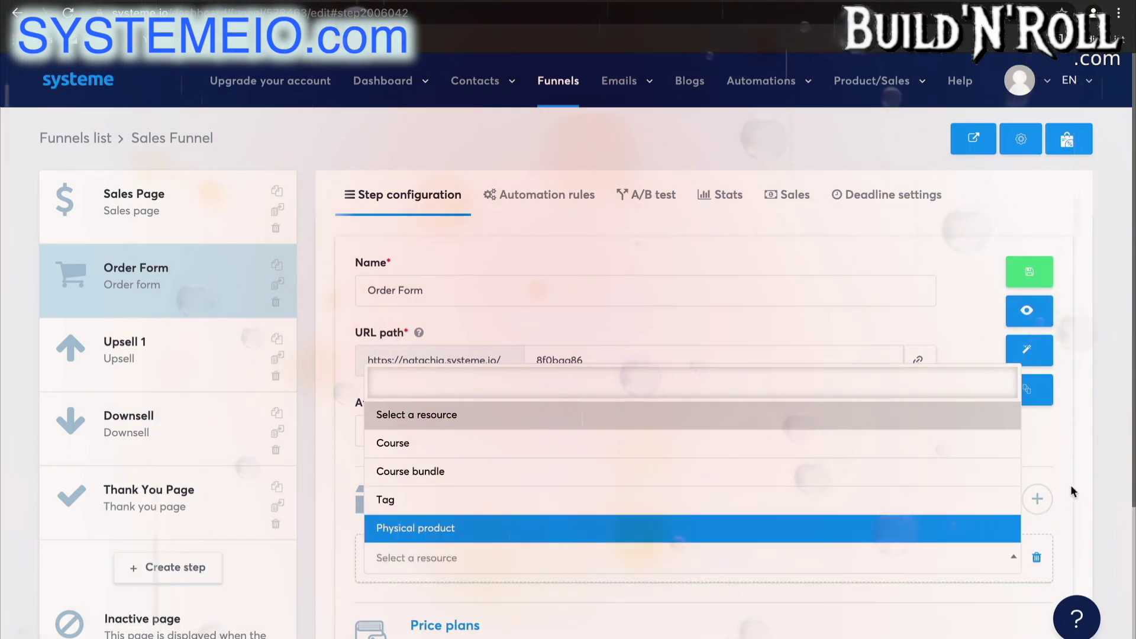
pyautogui.click(1049, 467)
pyautogui.scroll(-2, 1050, 468)
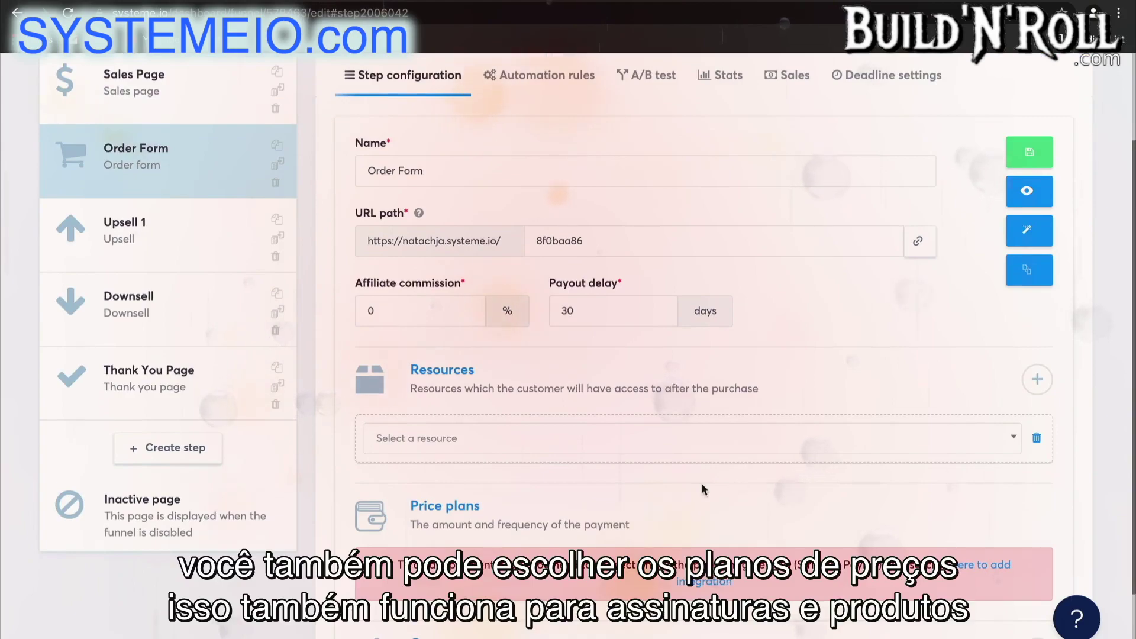
pyautogui.scroll(-1, 661, 518)
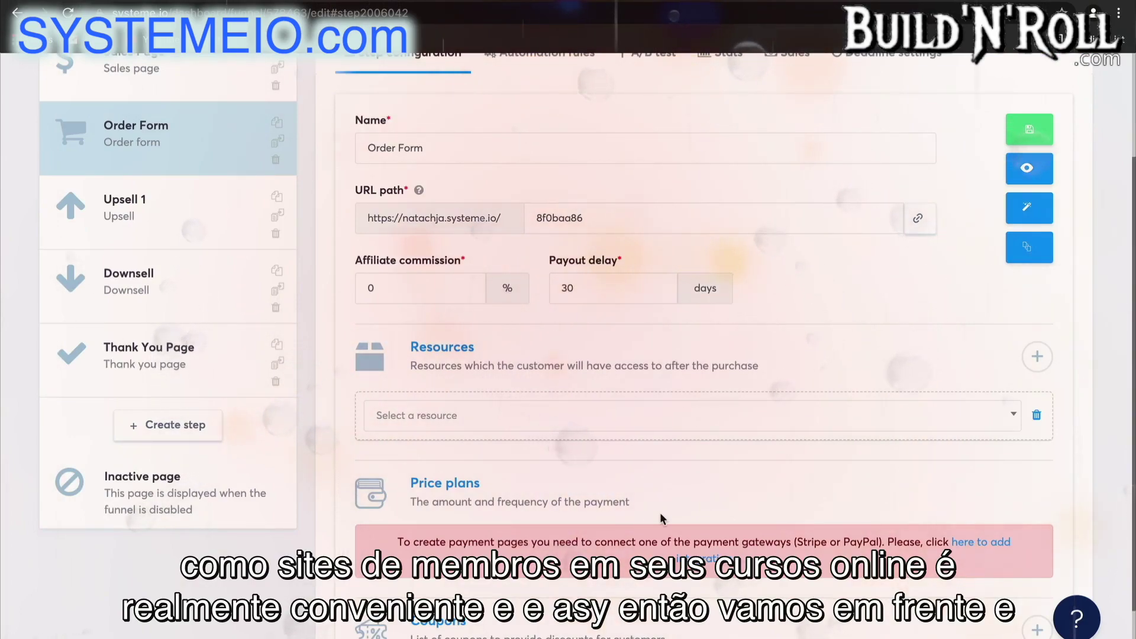
pyautogui.click(672, 417)
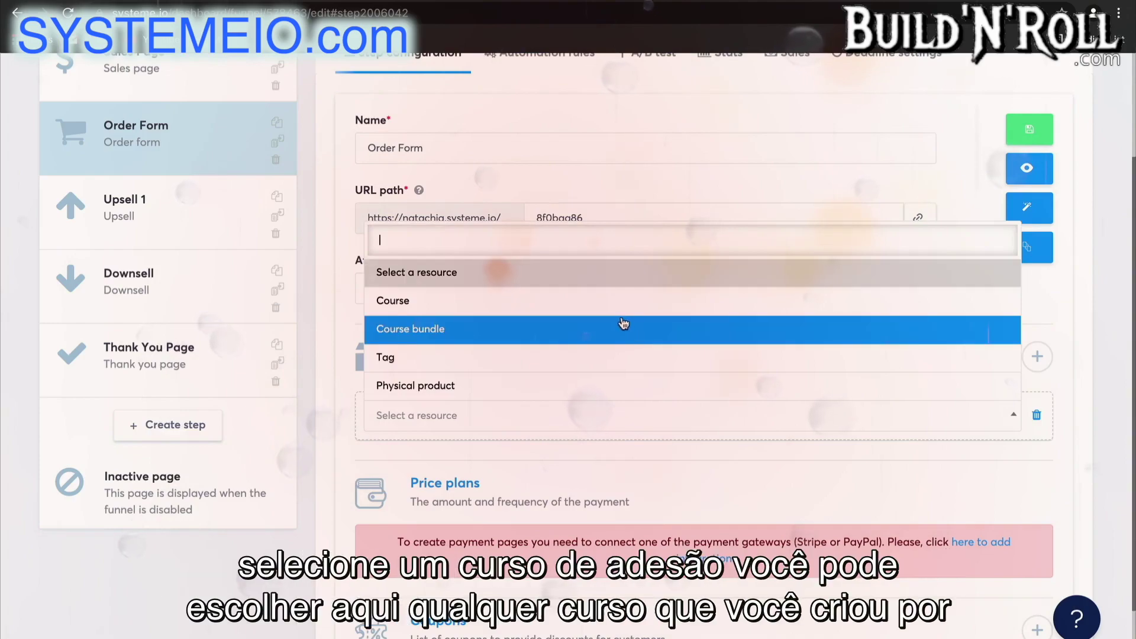
pyautogui.click(615, 303)
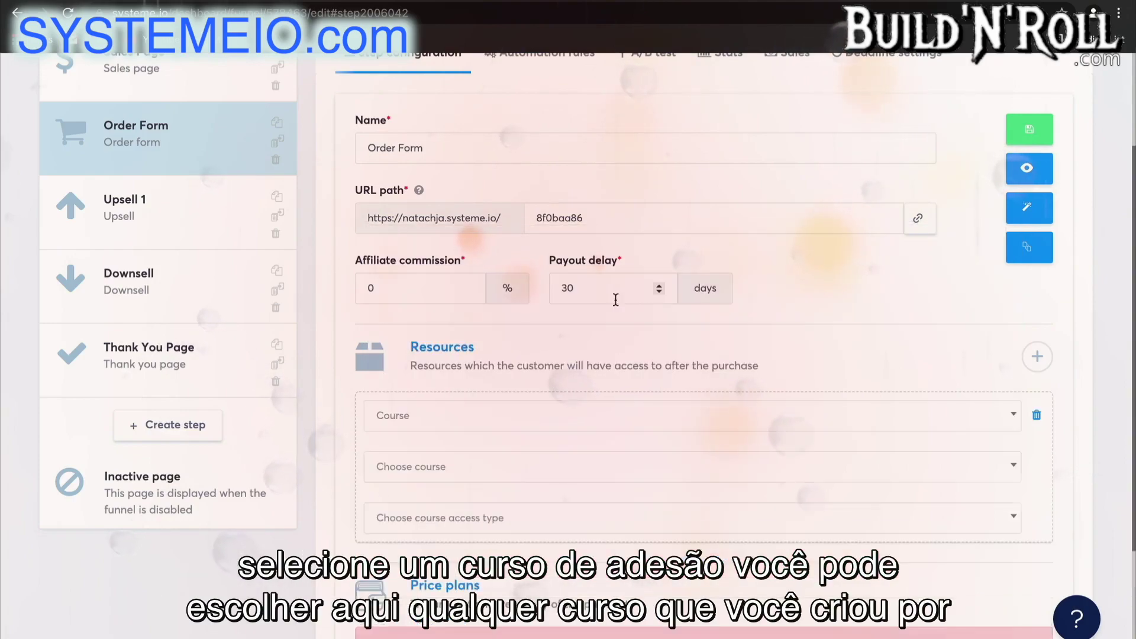
# Set the Order Form's course resource to Real Estate Course with Full access.
pyautogui.click(561, 471)
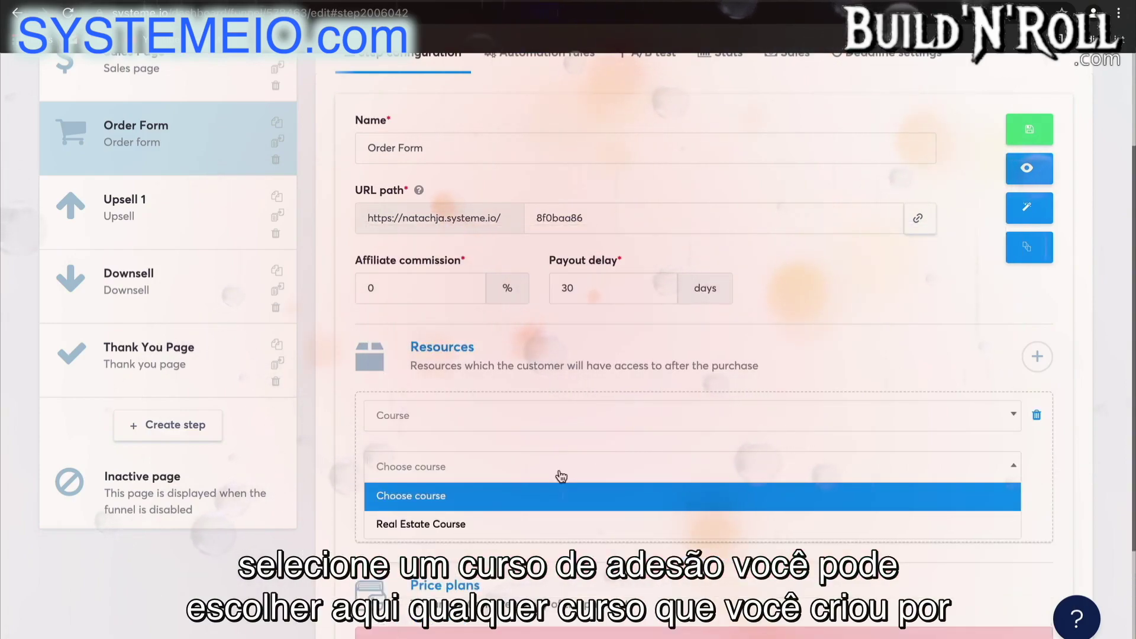
pyautogui.click(554, 524)
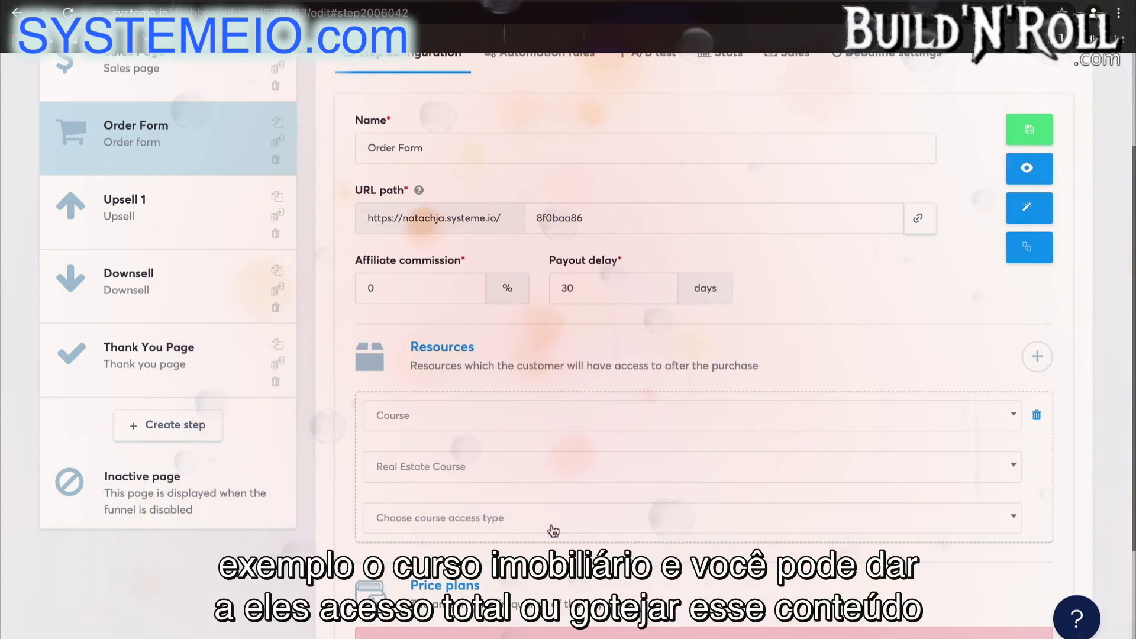
pyautogui.click(553, 528)
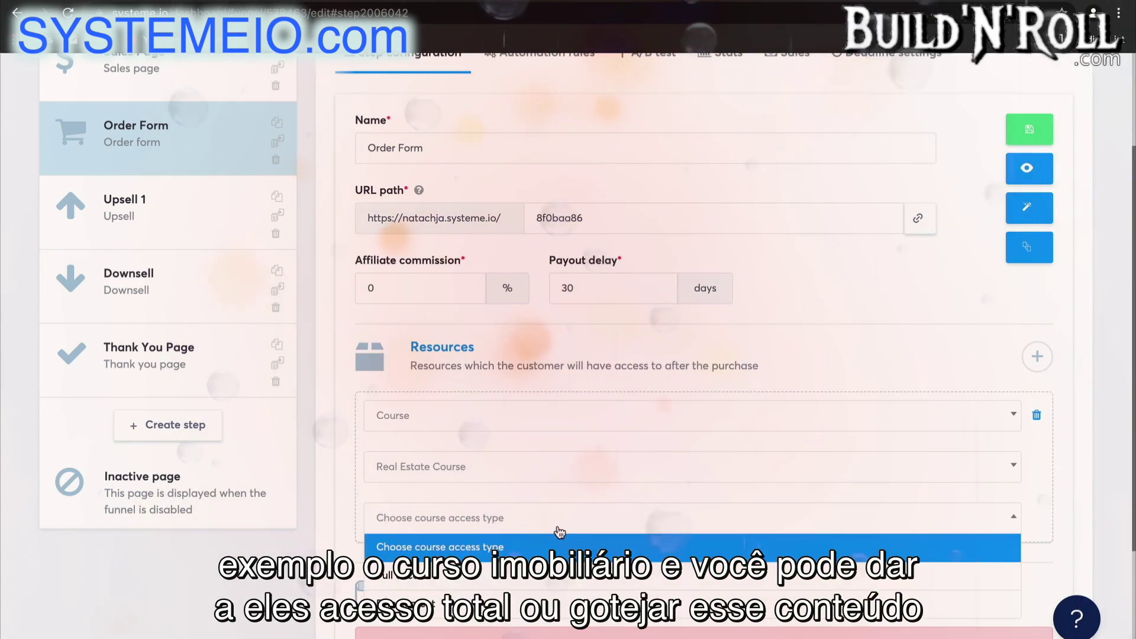
pyautogui.click(549, 575)
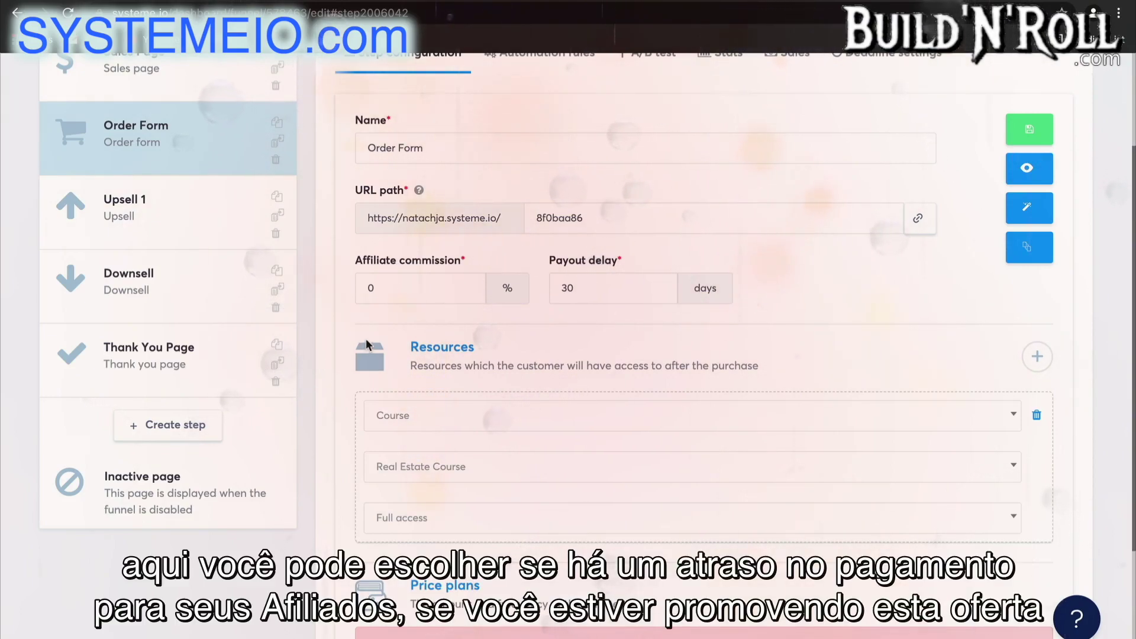
# Add a second resource to the Order Form step and set its type to Tag.
pyautogui.scroll(-3, 802, 357)
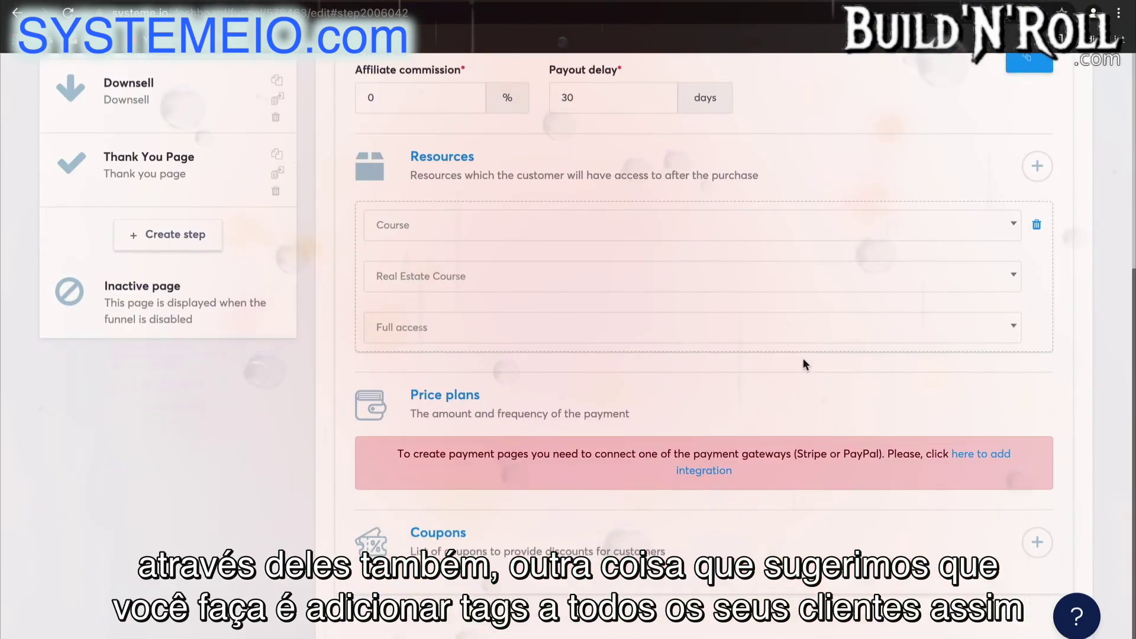
pyautogui.scroll(4, 802, 357)
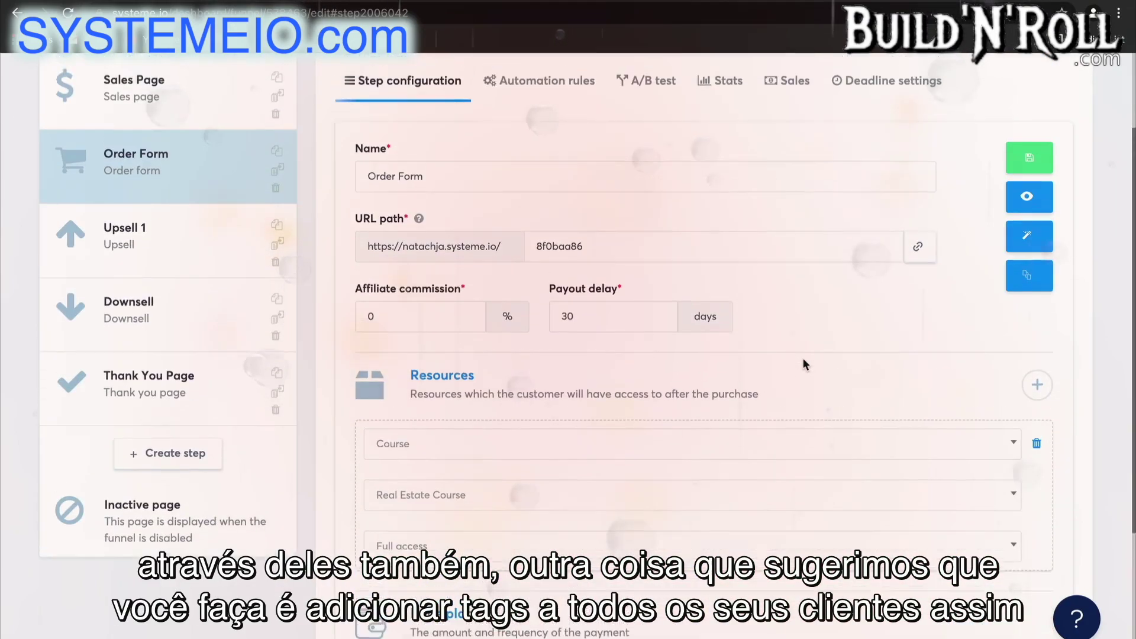
pyautogui.click(1037, 388)
pyautogui.click(828, 455)
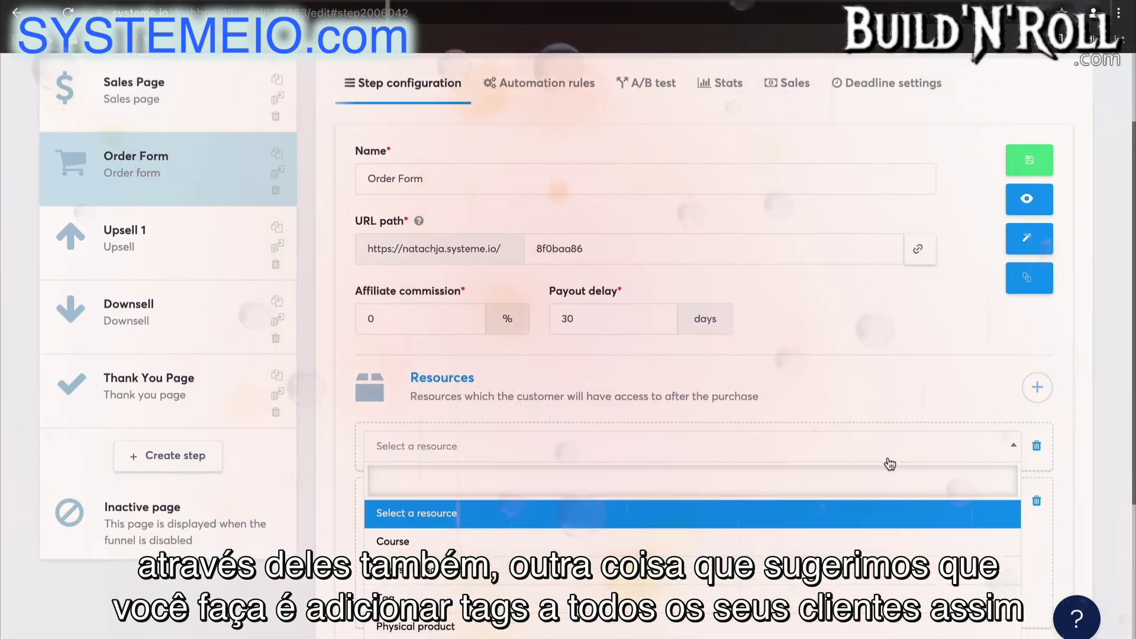
pyautogui.click(775, 598)
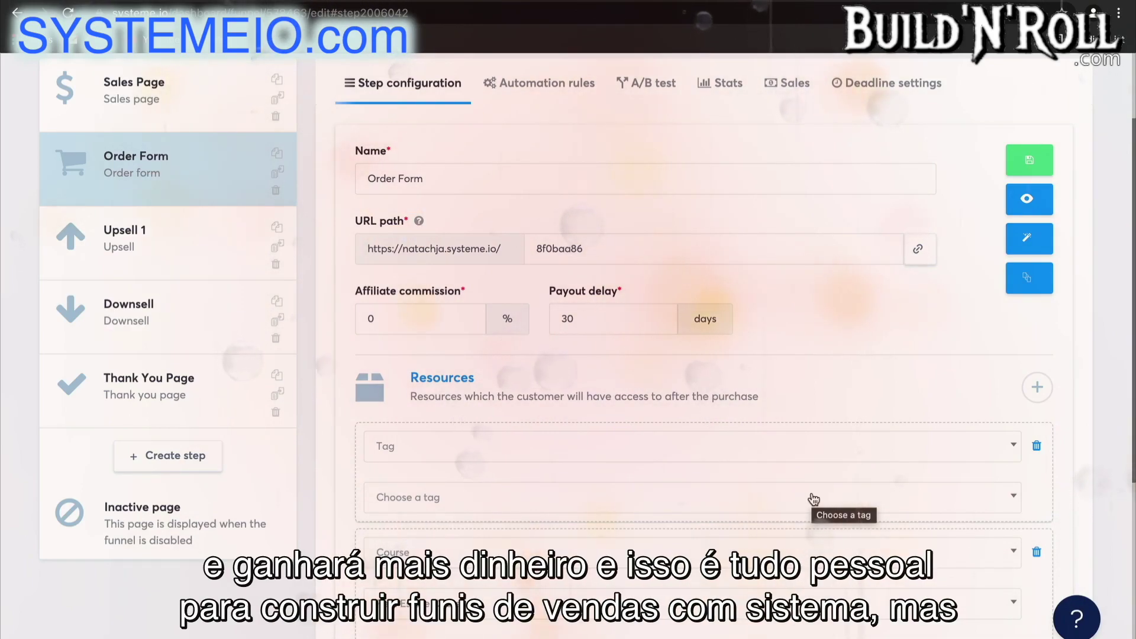
# Leave the sales funnel and open the list of email newsletters.
pyautogui.scroll(2, 804, 342)
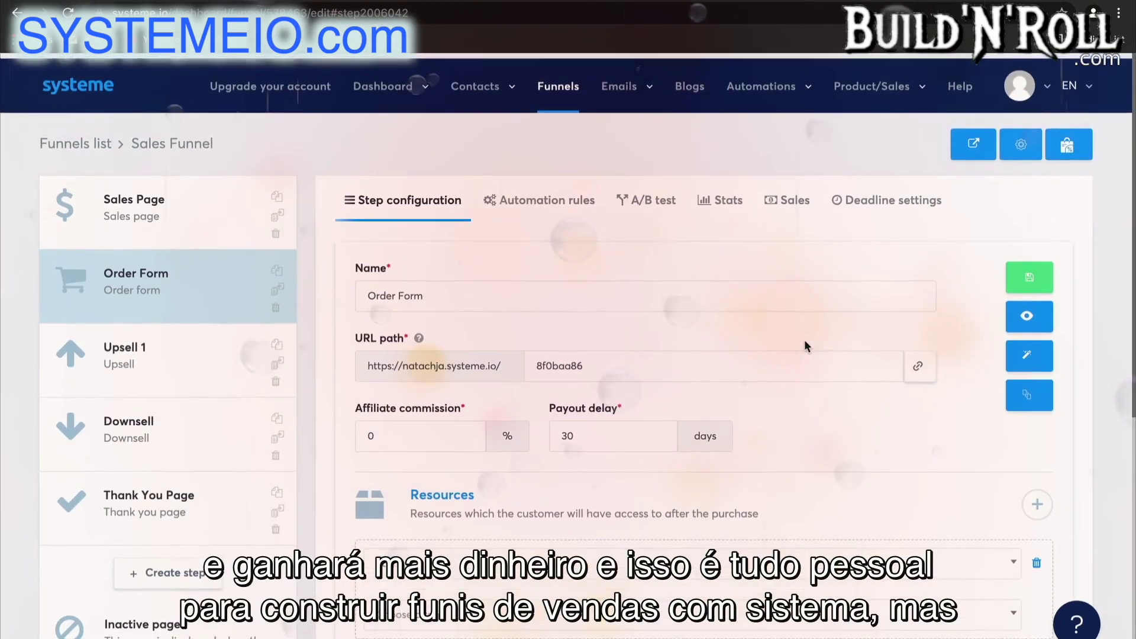
pyautogui.click(562, 83)
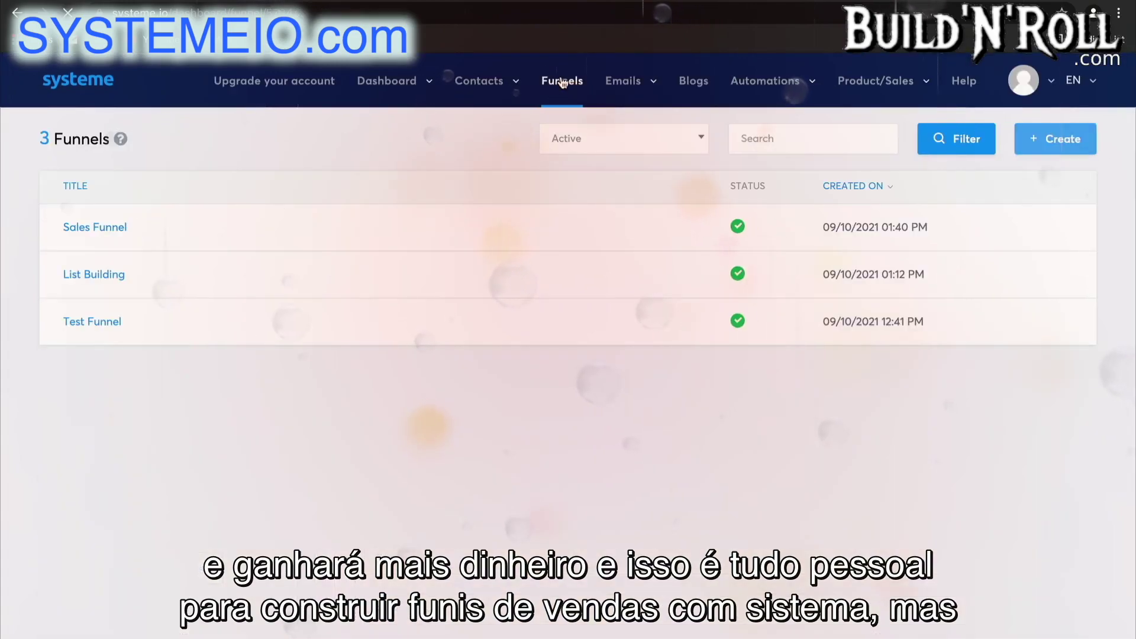
pyautogui.click(382, 81)
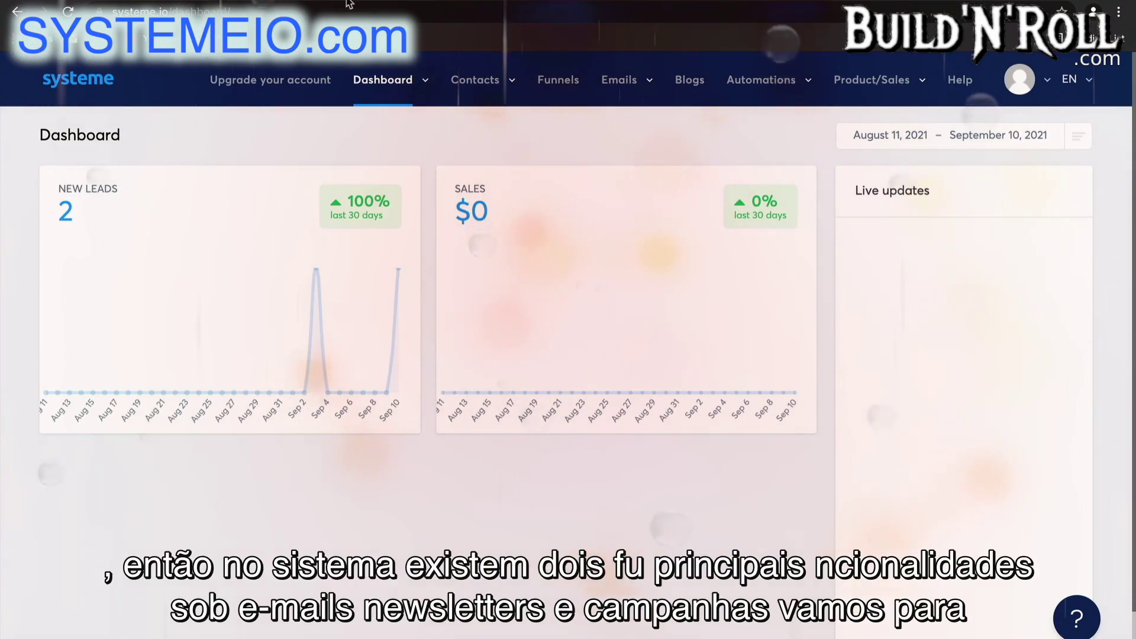
pyautogui.moveTo(585, 95)
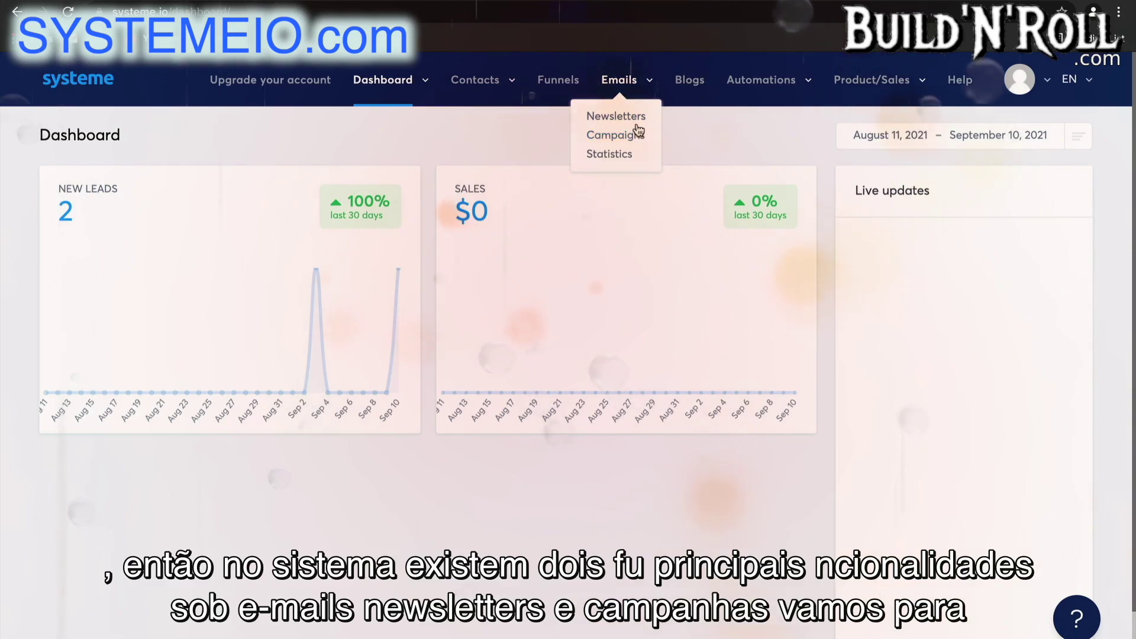
pyautogui.click(629, 116)
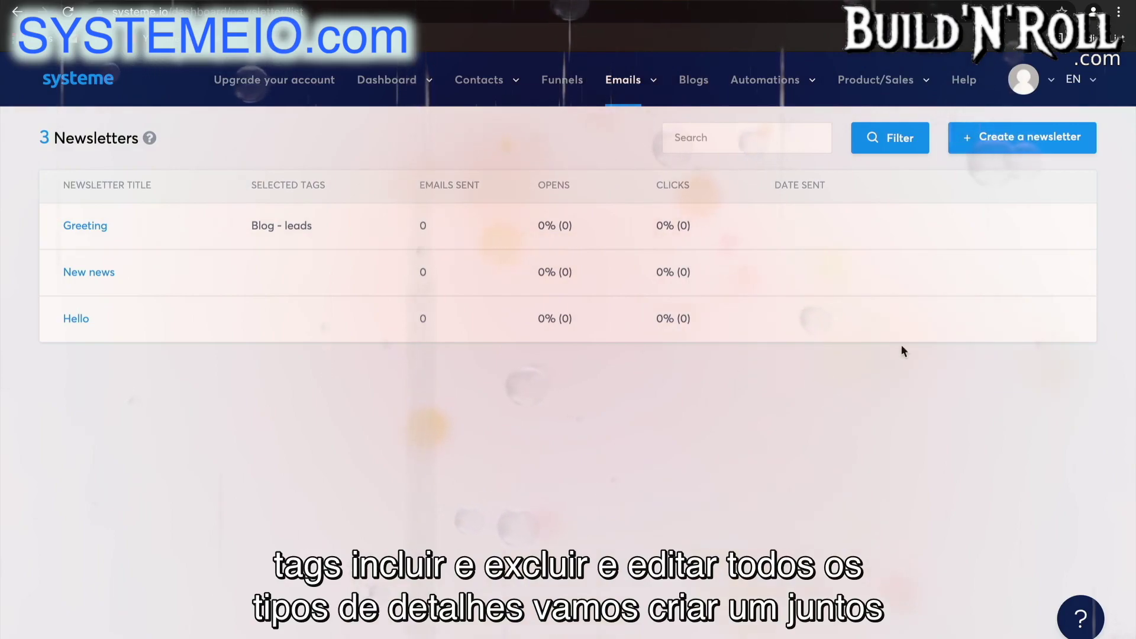
# Start a new newsletter with the subject "New Offer September".
pyautogui.click(991, 141)
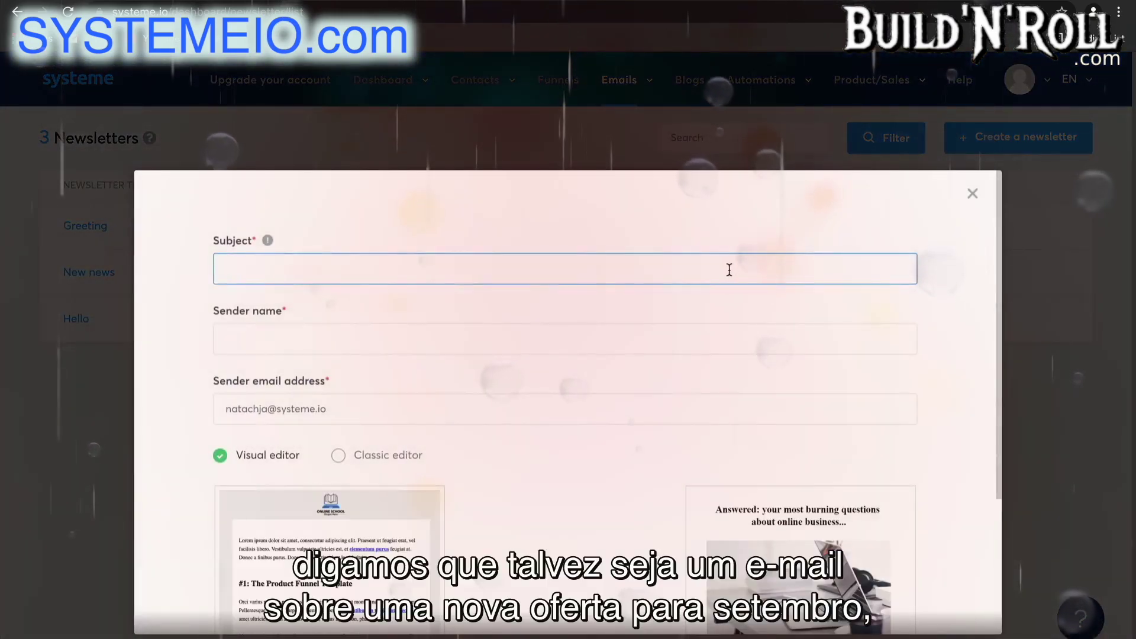
pyautogui.click(727, 268)
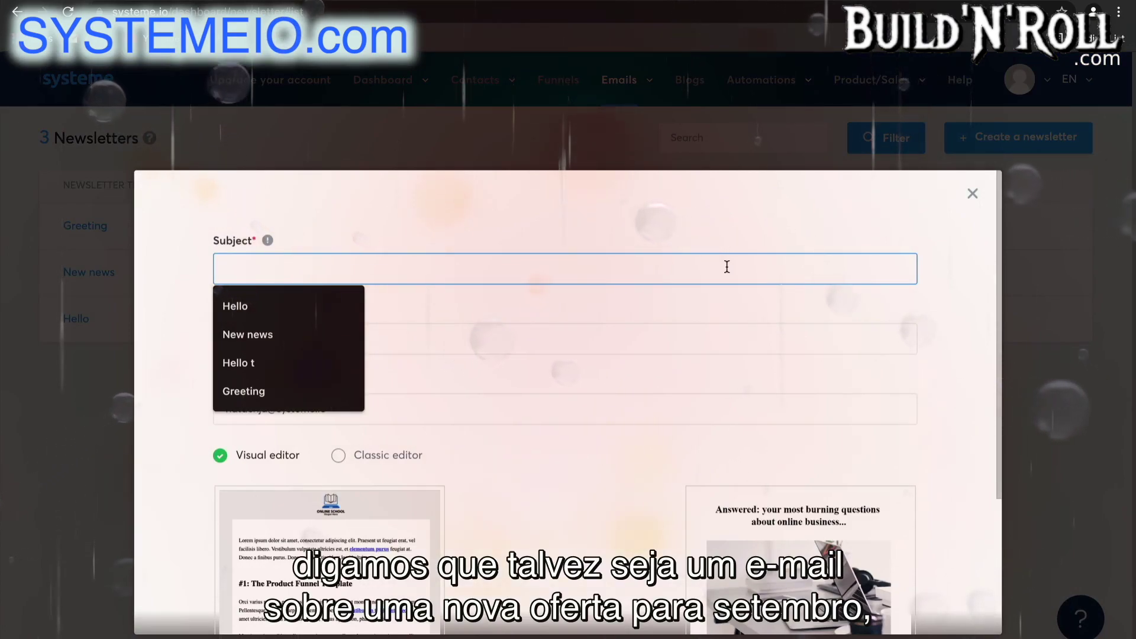
pyautogui.write('New Offer ')
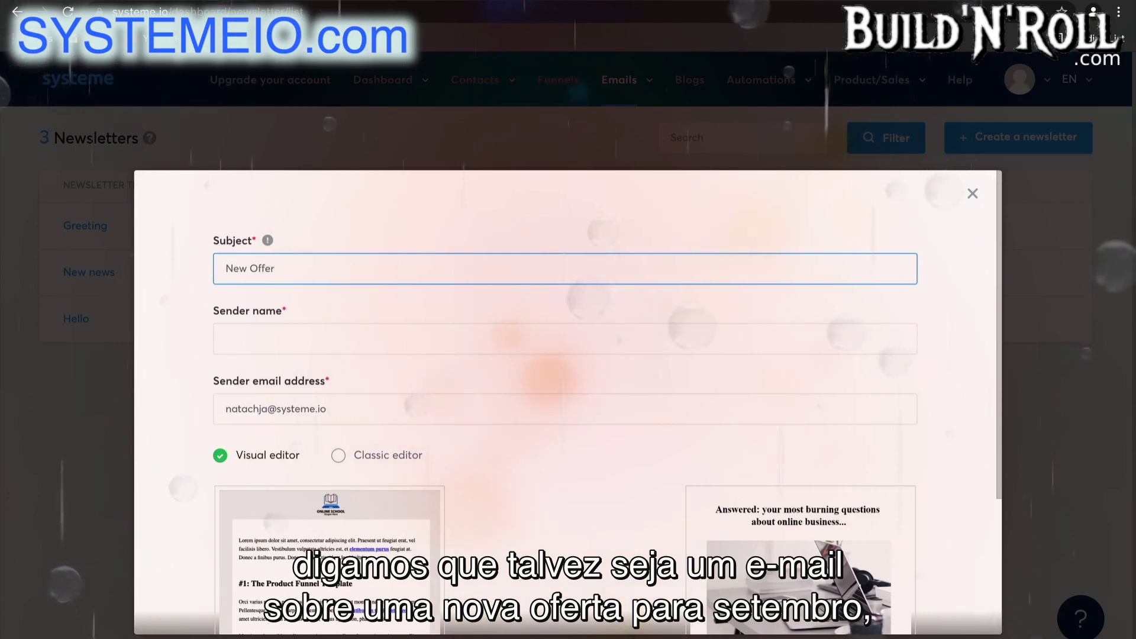
pyautogui.write('September')
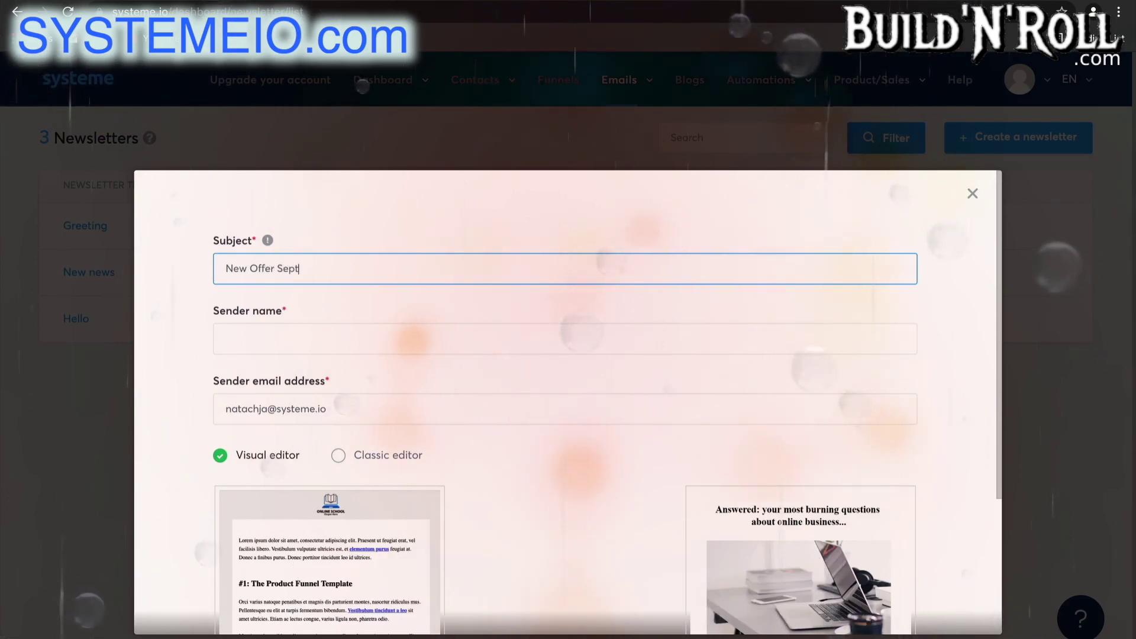
# Fill in the newsletter's sender name and replace the sender email address.
pyautogui.click(527, 332)
pyautogui.click(321, 377)
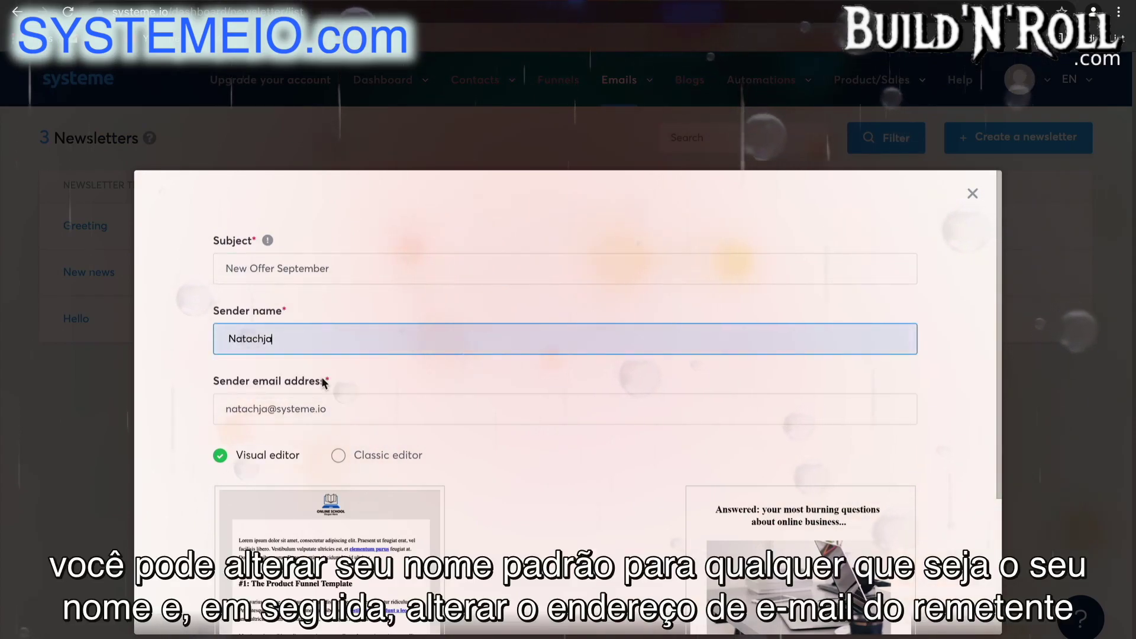
pyautogui.moveTo(352, 409); pyautogui.dragTo(283, 409)
pyautogui.press('BackSpace')
pyautogui.press('BackSpace')
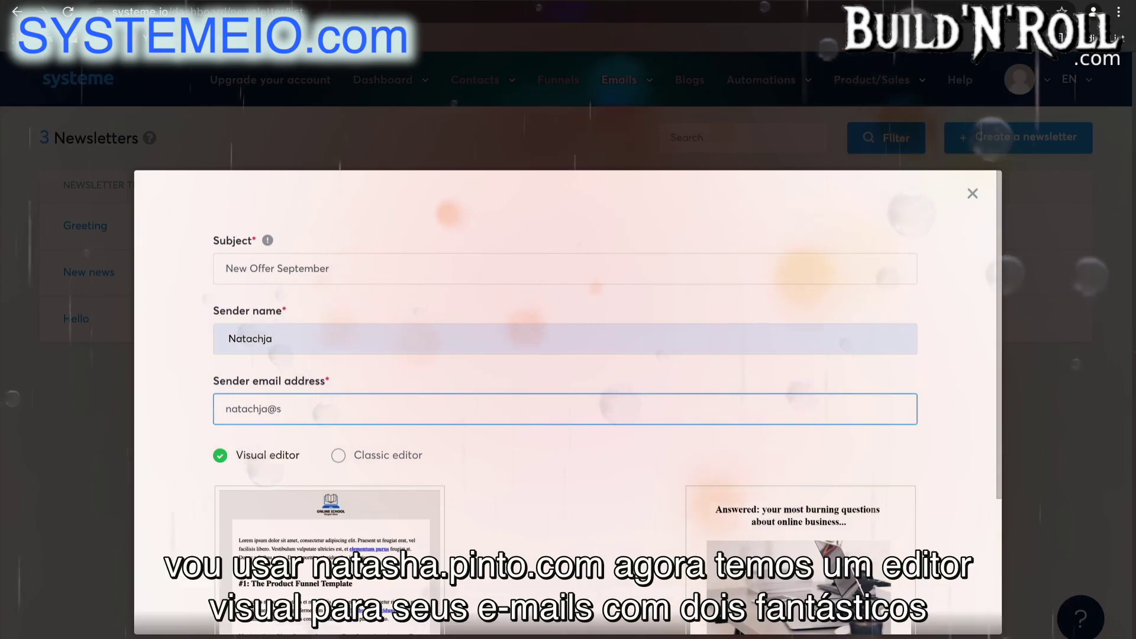
pyautogui.write('pinto.com')
pyautogui.click(296, 456)
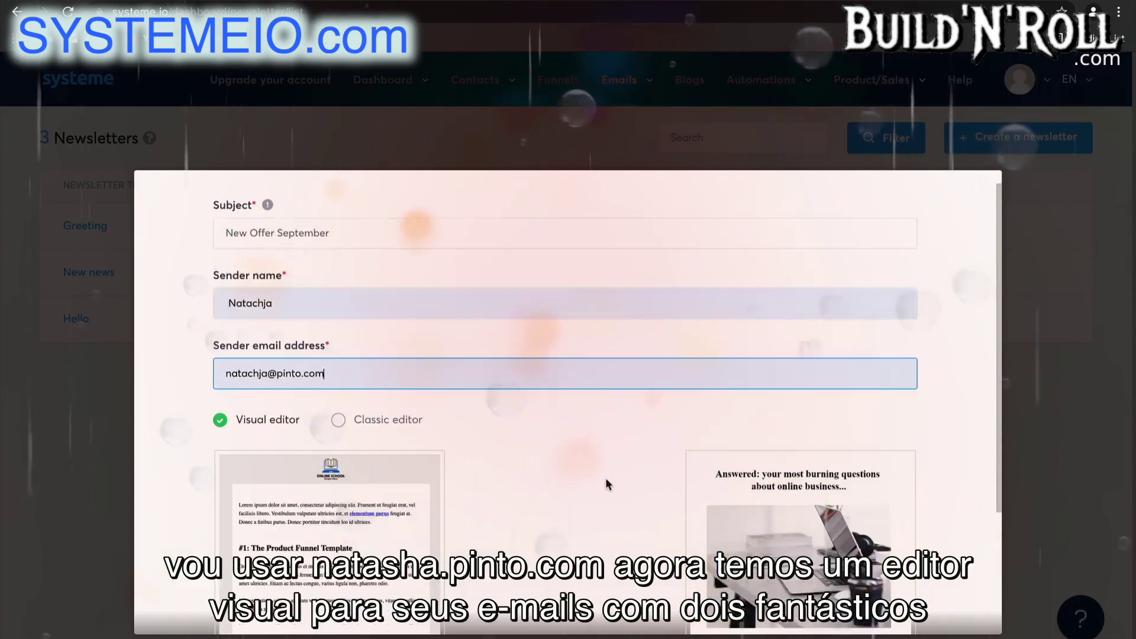
# Choose the Classic editor for the newsletter and create it.
pyautogui.scroll(-3, 543, 474)
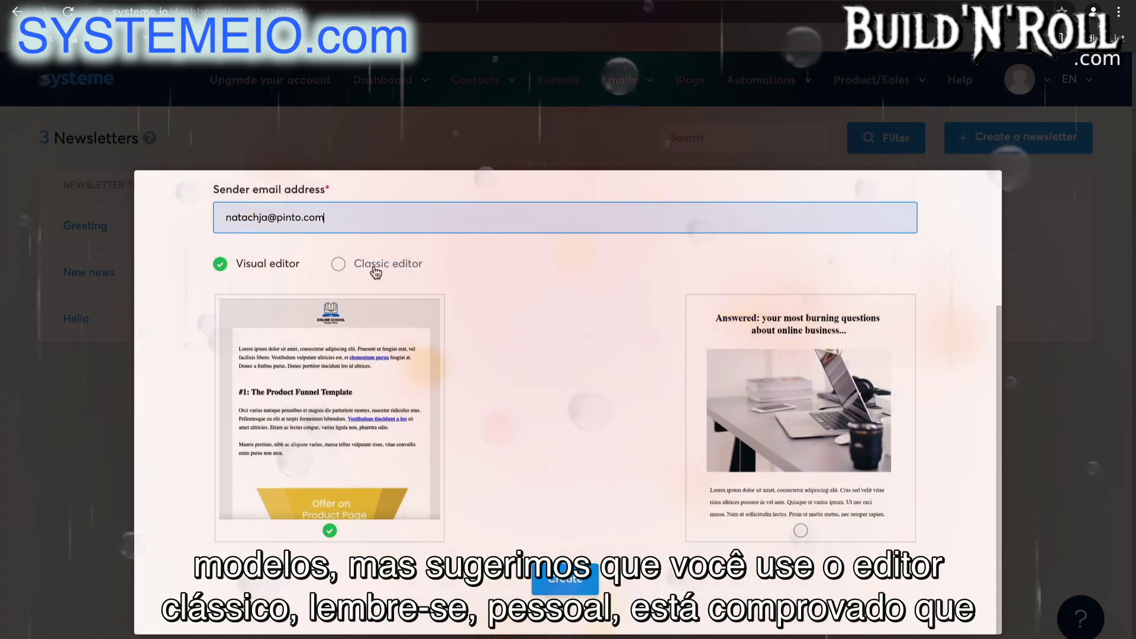
pyautogui.click(354, 263)
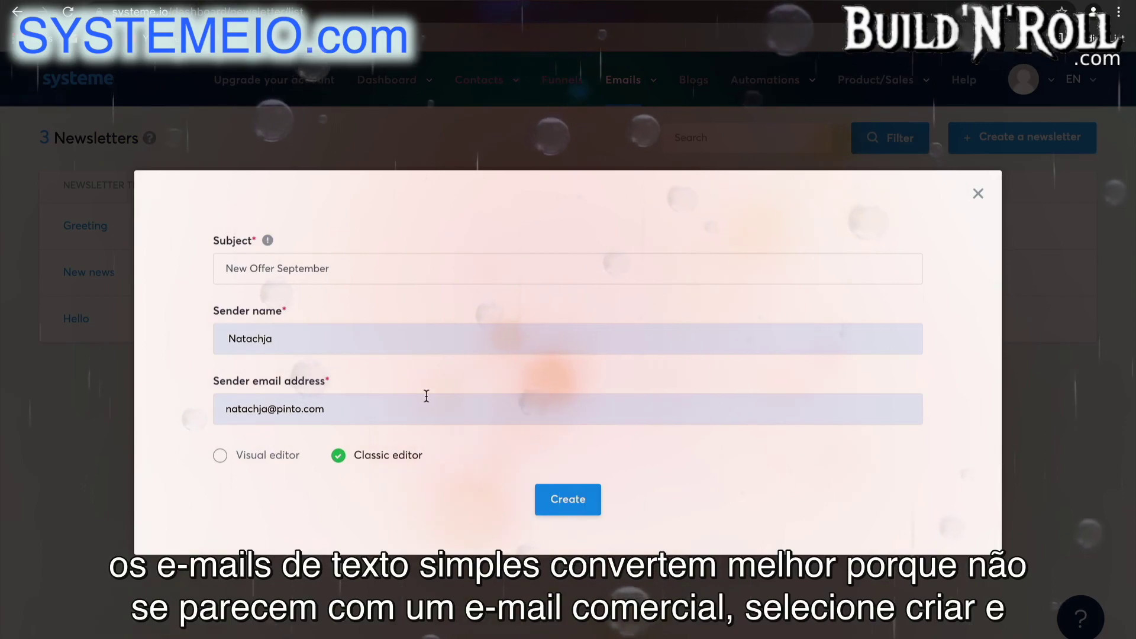
pyautogui.click(562, 499)
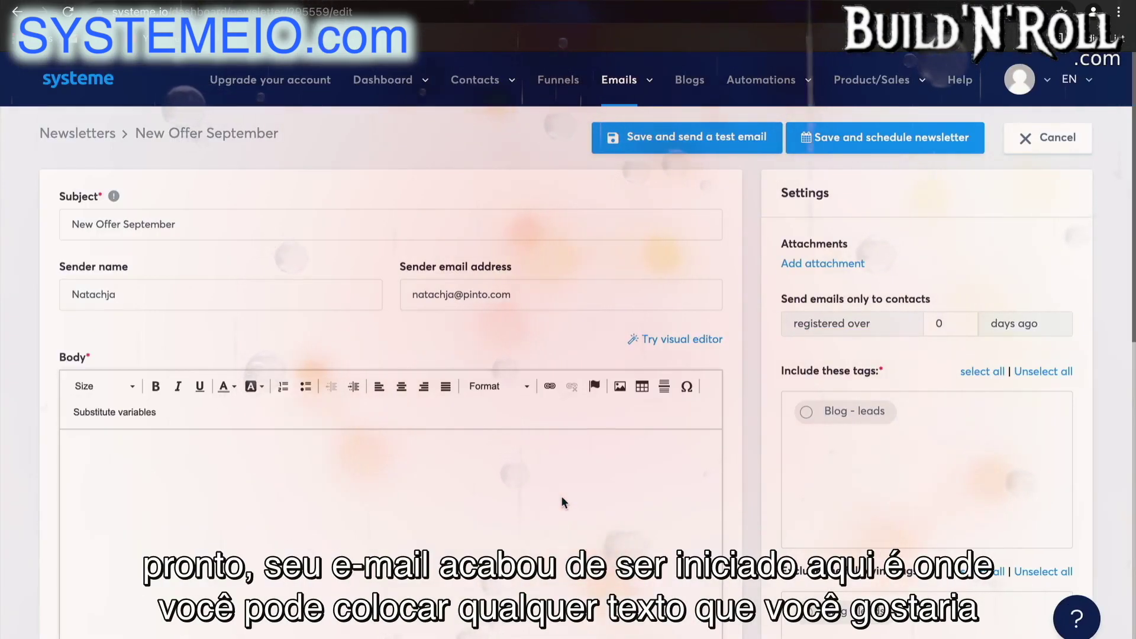
# Write the newsletter body as "Hey there", followed by a separate line "I would like to...".
pyautogui.scroll(-2, 562, 499)
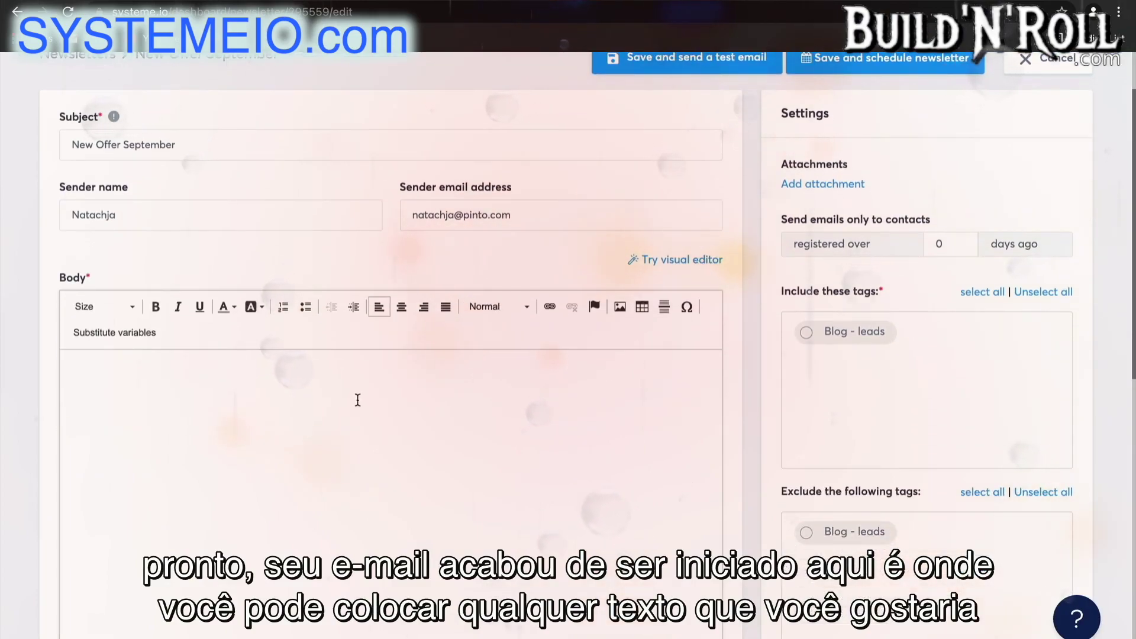
pyautogui.write('He')
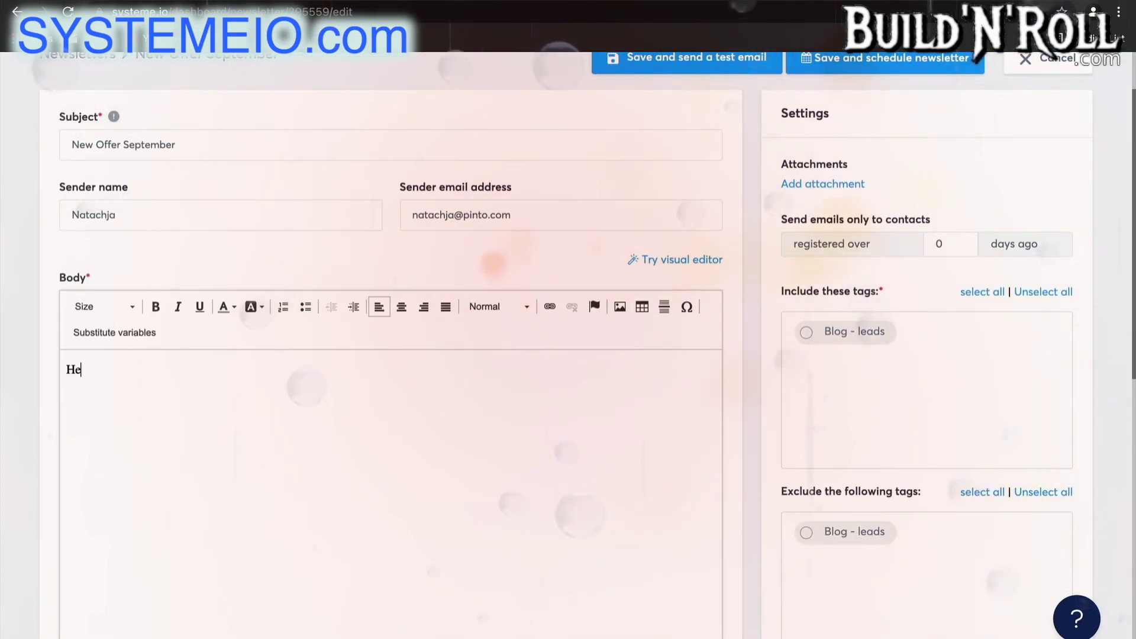
pyautogui.write('y there  ')
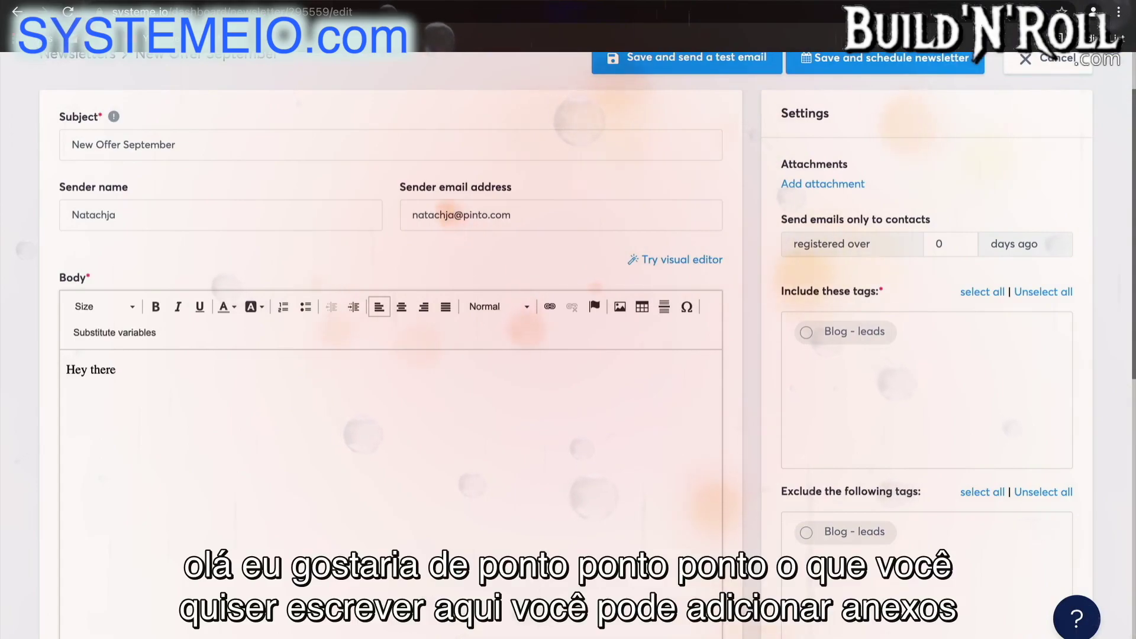
pyautogui.write('I would like to..')
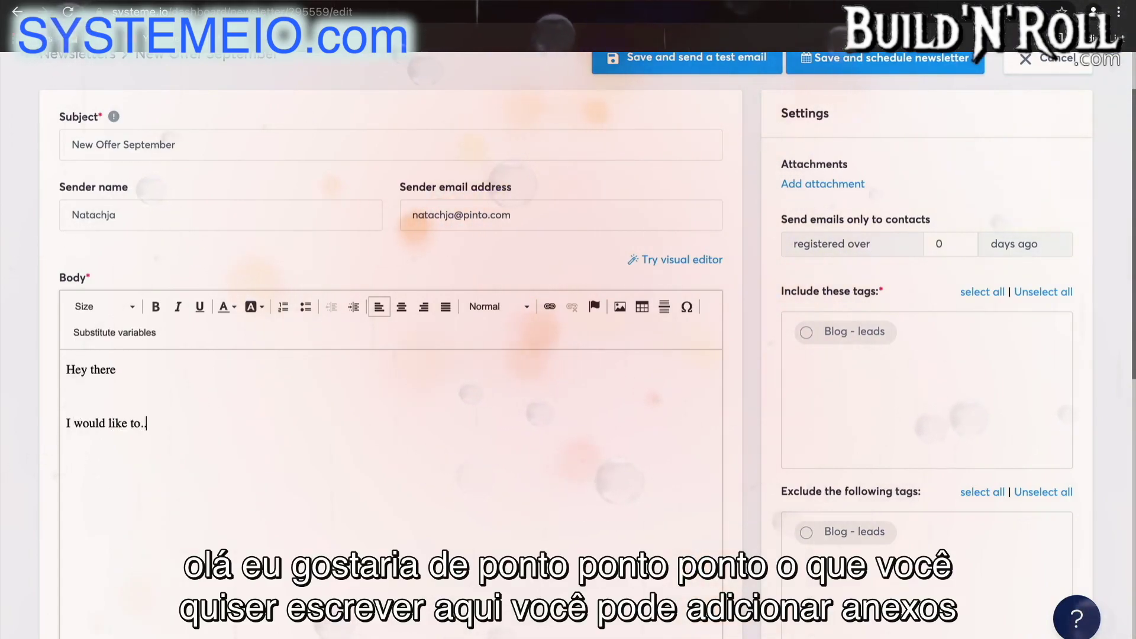
pyautogui.write('.')
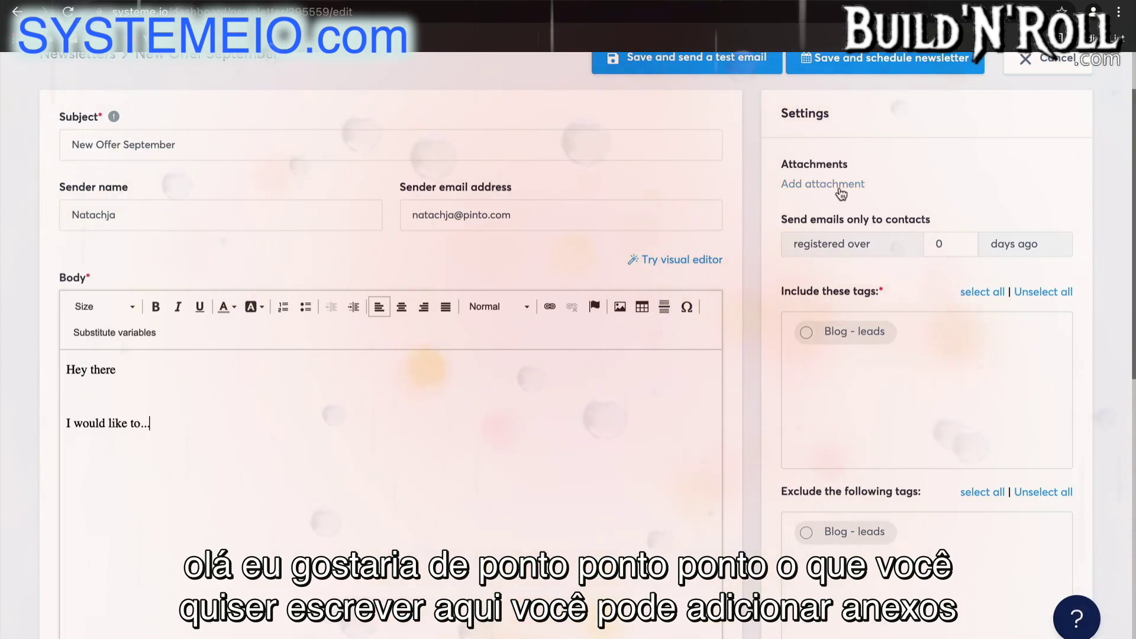
# Include the Blog - leads tag as recipients and review the exclude tags and available substitutes.
pyautogui.click(828, 331)
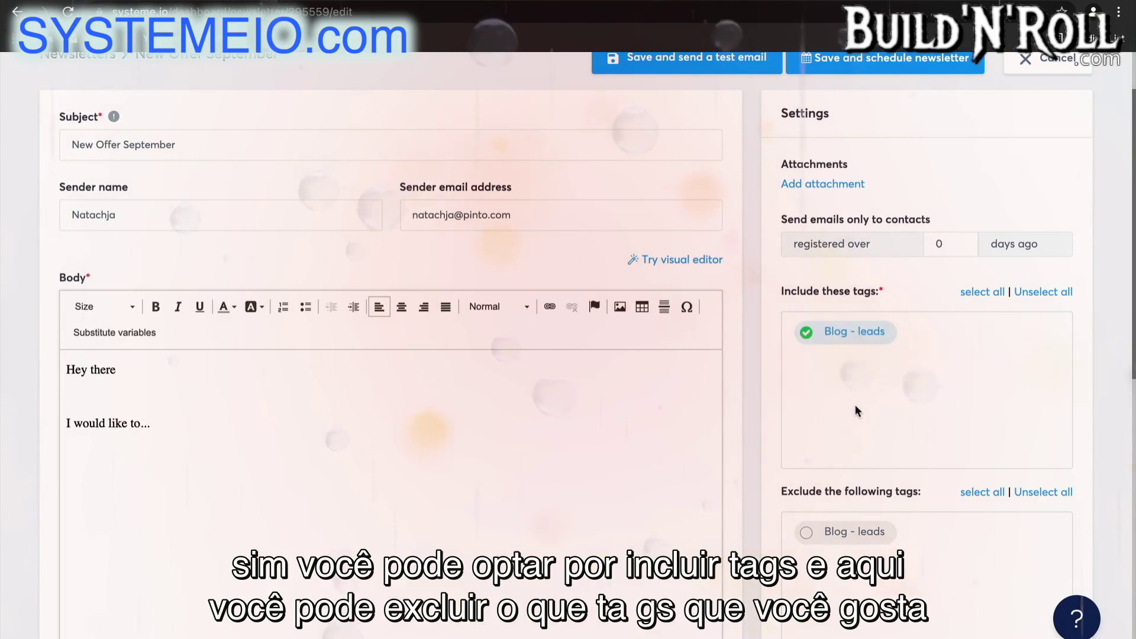
pyautogui.scroll(-3, 855, 411)
pyautogui.scroll(-1, 855, 411)
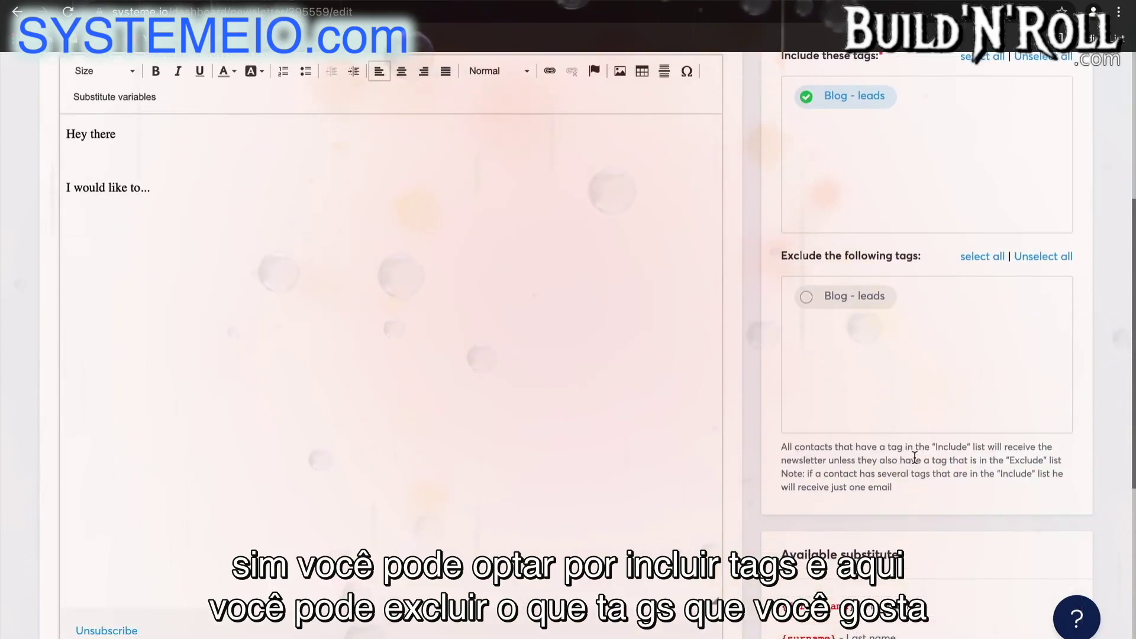
pyautogui.scroll(-3, 914, 457)
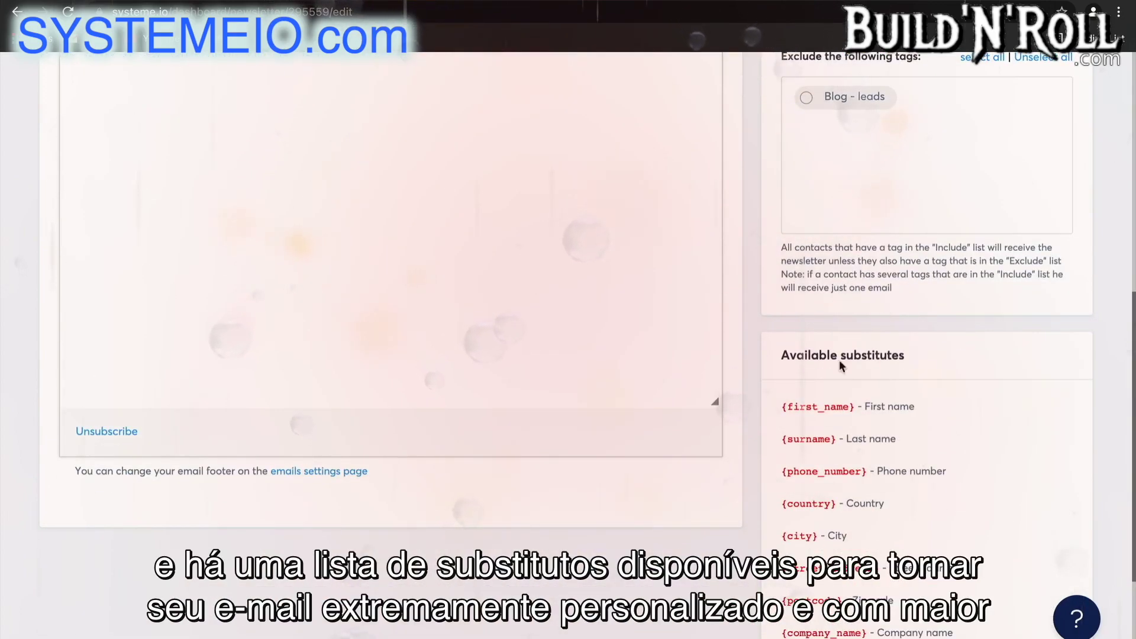
pyautogui.scroll(-3, 891, 500)
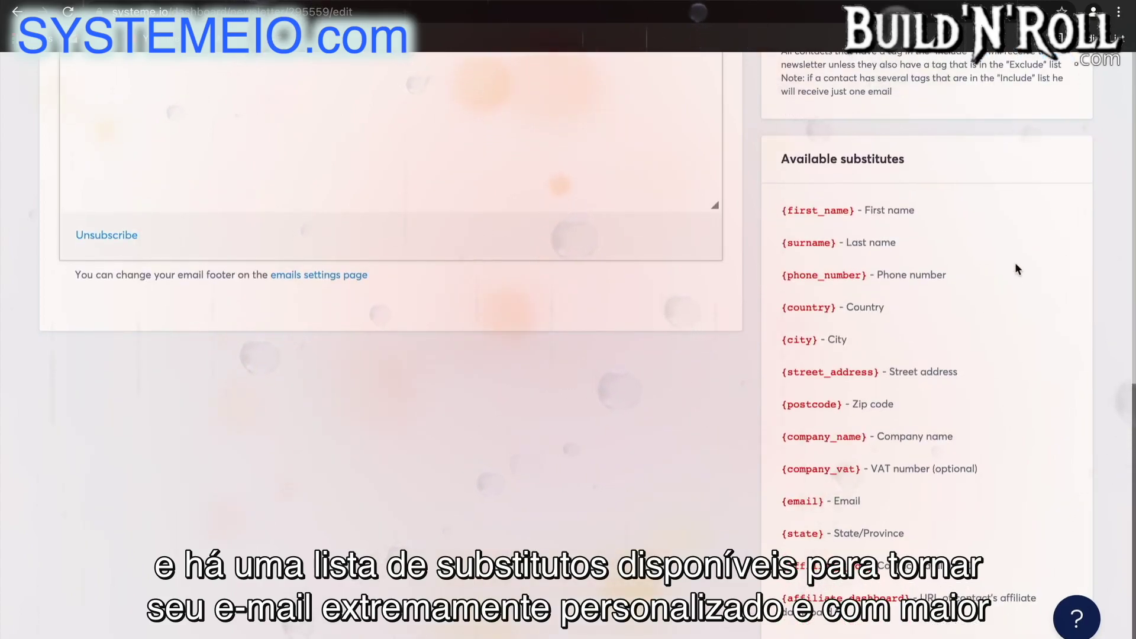
# Limit the newsletter to contacts registered over 5 days ago, save it and open its scheduling page.
pyautogui.scroll(8, 1015, 265)
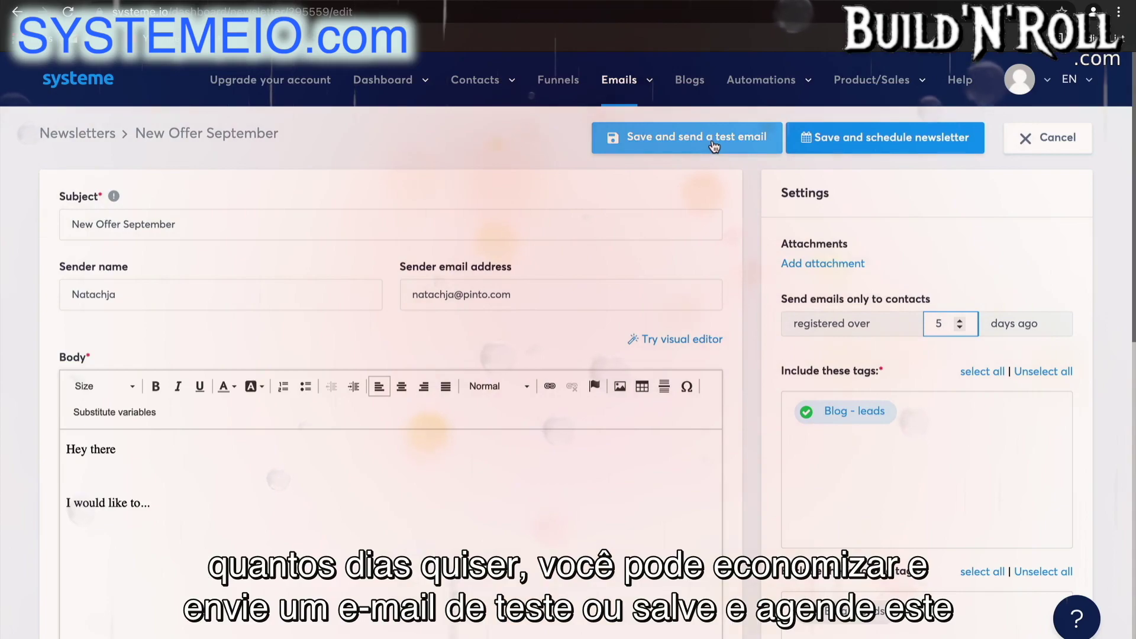
pyautogui.click(870, 142)
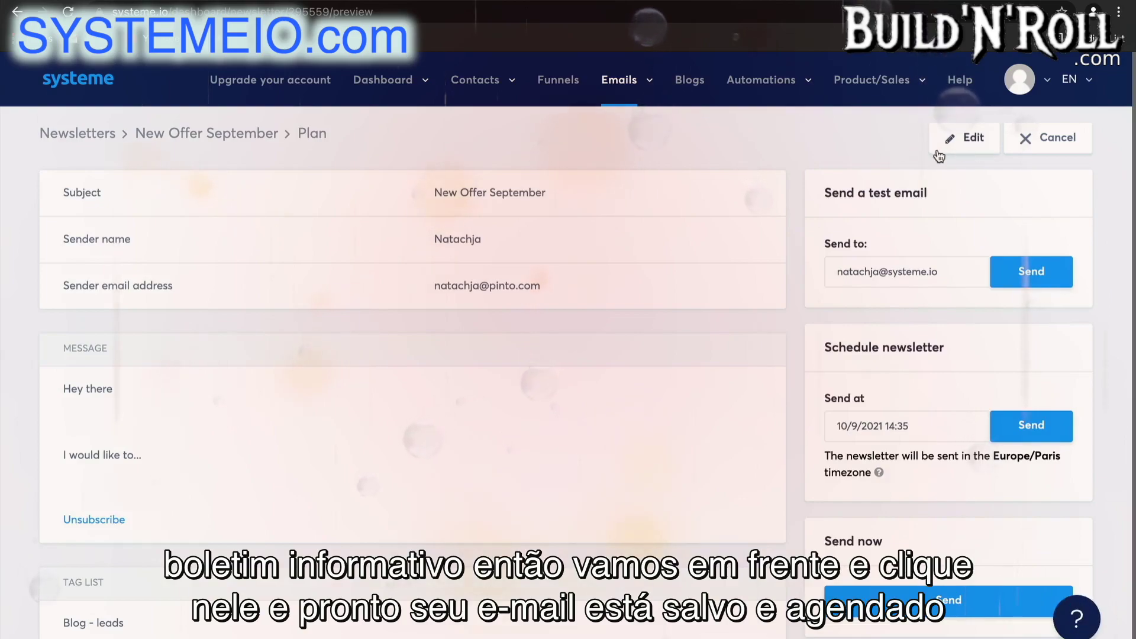
pyautogui.moveTo(621, 83)
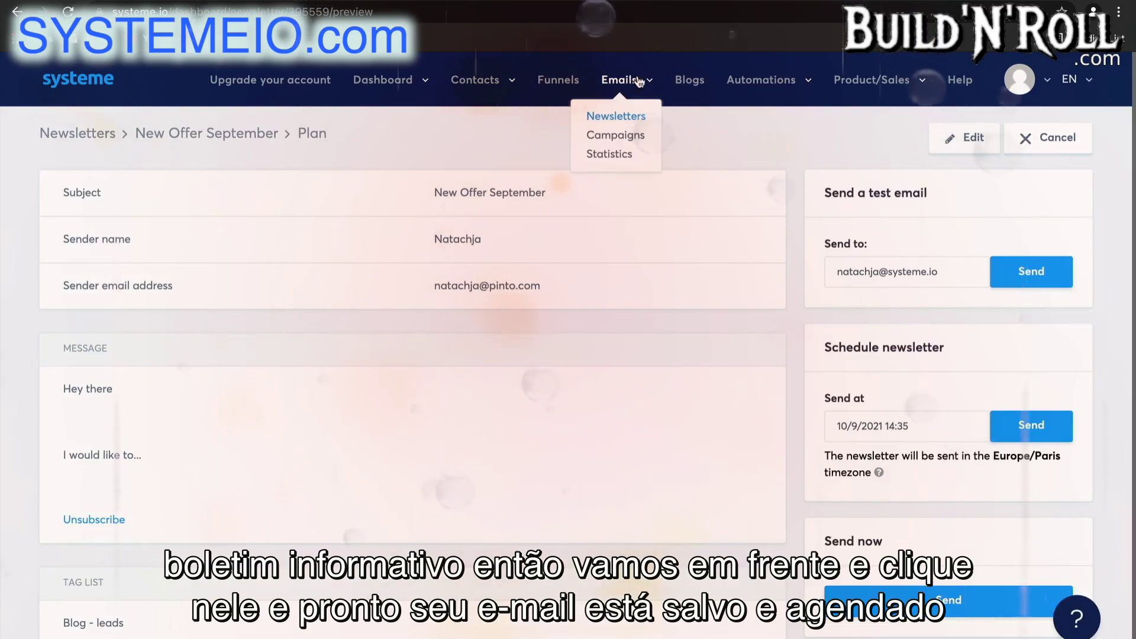
# Create an email campaign named "5 day coaching course" without a description.
pyautogui.click(635, 141)
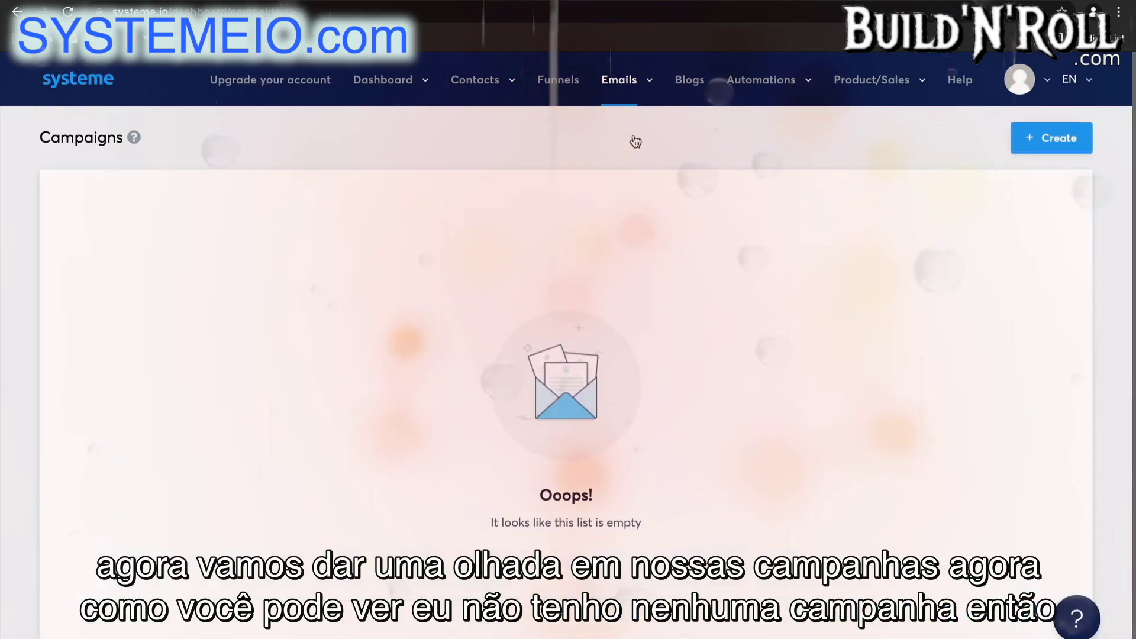
pyautogui.click(1065, 140)
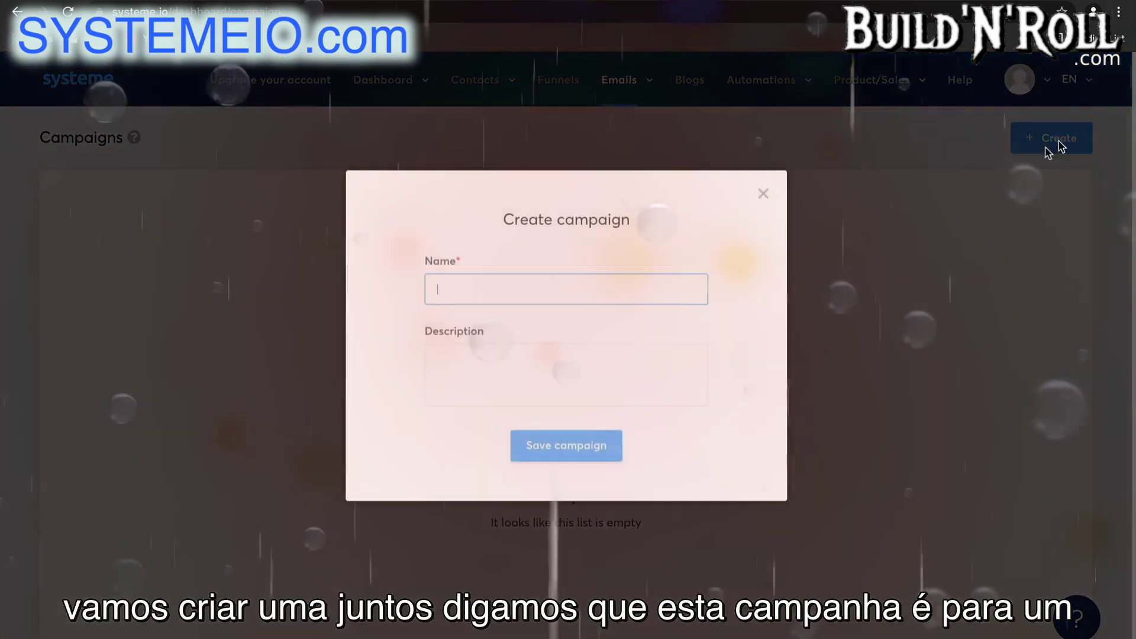
pyautogui.click(664, 275)
pyautogui.click(534, 327)
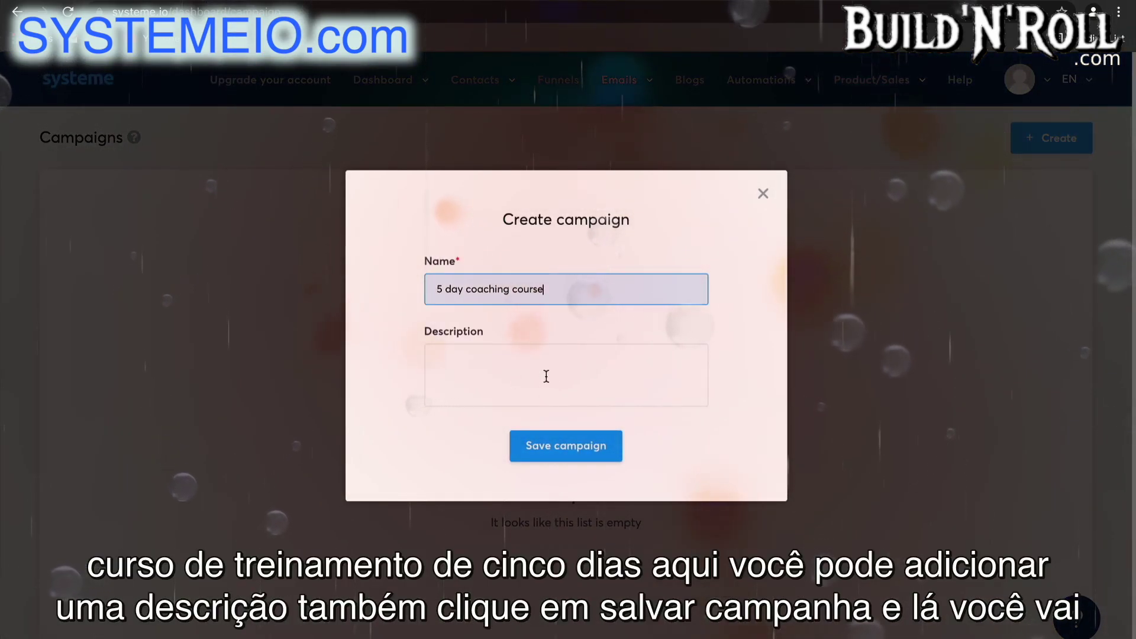
pyautogui.click(599, 448)
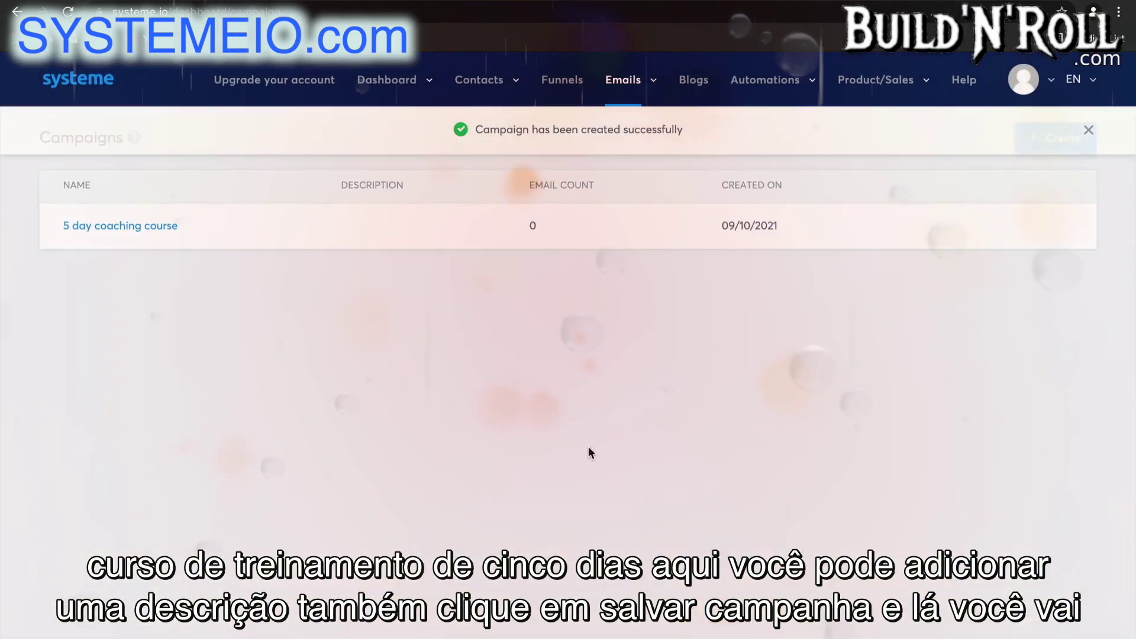
# Start a new email in the 5 day coaching course campaign and fill in the sender's name and email address.
pyautogui.click(157, 227)
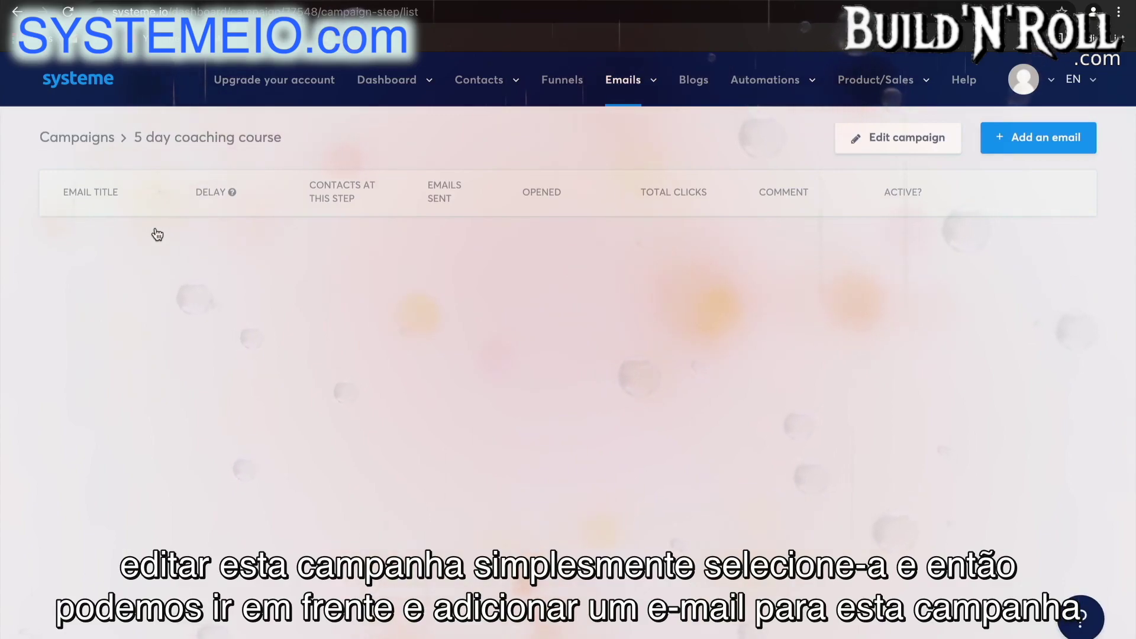
pyautogui.click(1066, 152)
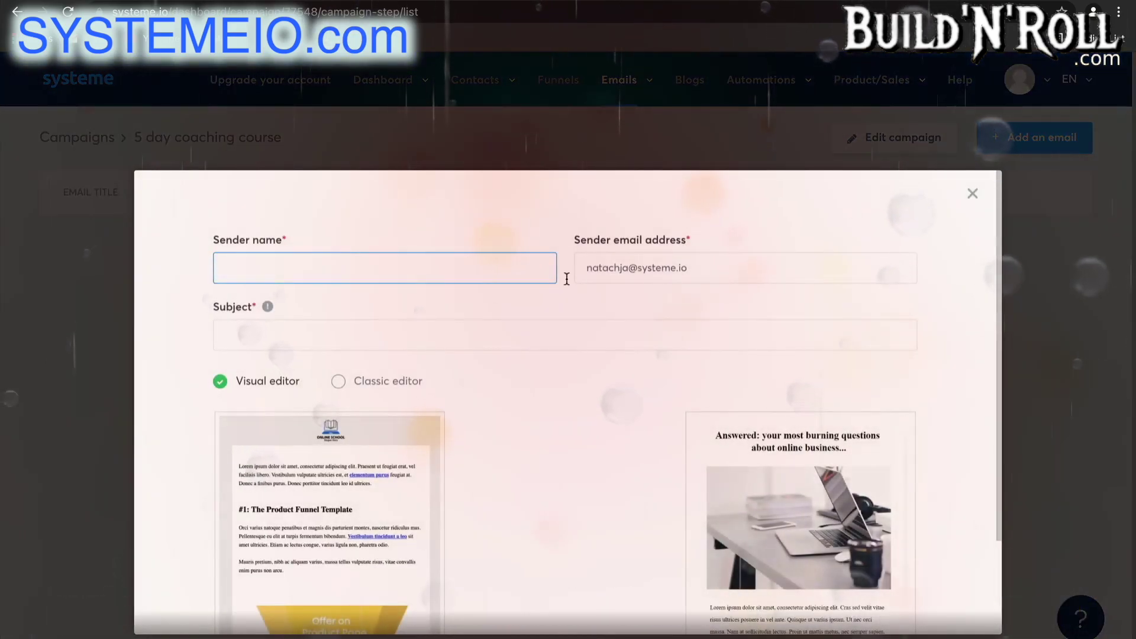
pyautogui.write('N')
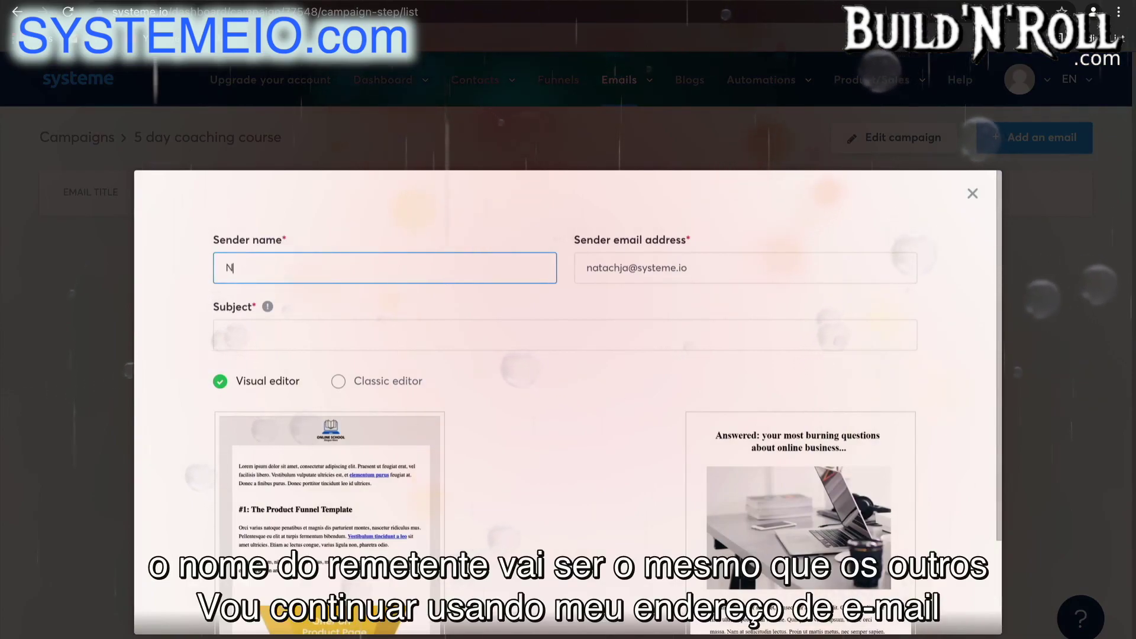
pyautogui.write('atachja')
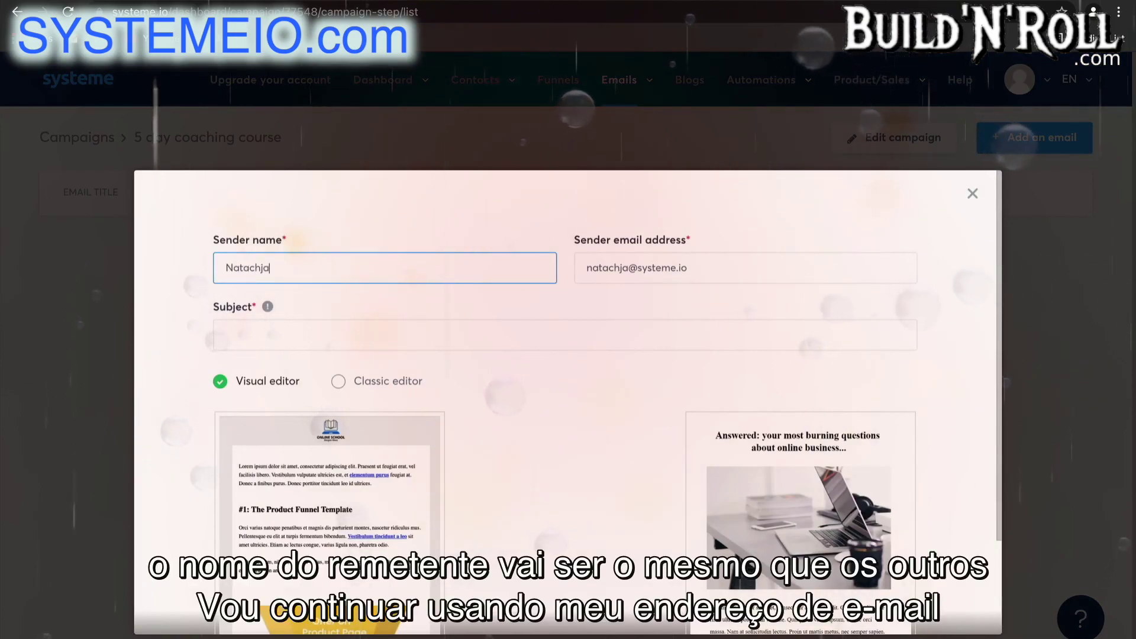
pyautogui.click(720, 268)
pyautogui.moveTo(687, 268); pyautogui.dragTo(639, 270)
pyautogui.press('BackSpace')
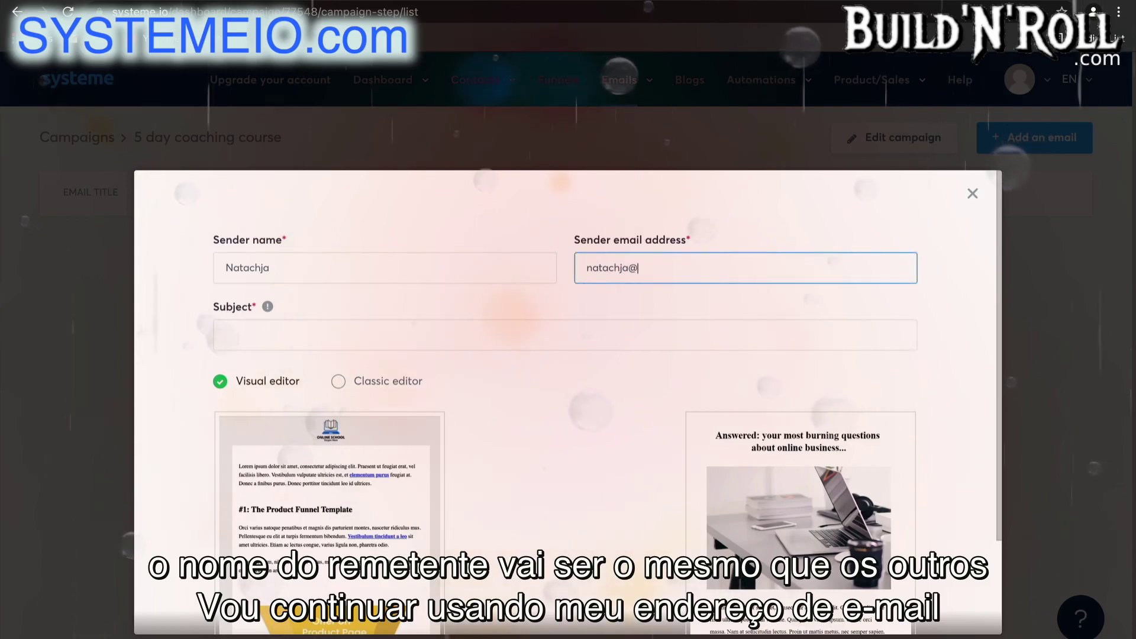
pyautogui.write('p')
pyautogui.click(660, 306)
# Set the email's subject to "The first step", choose the Classic editor and create the email.
pyautogui.click(425, 329)
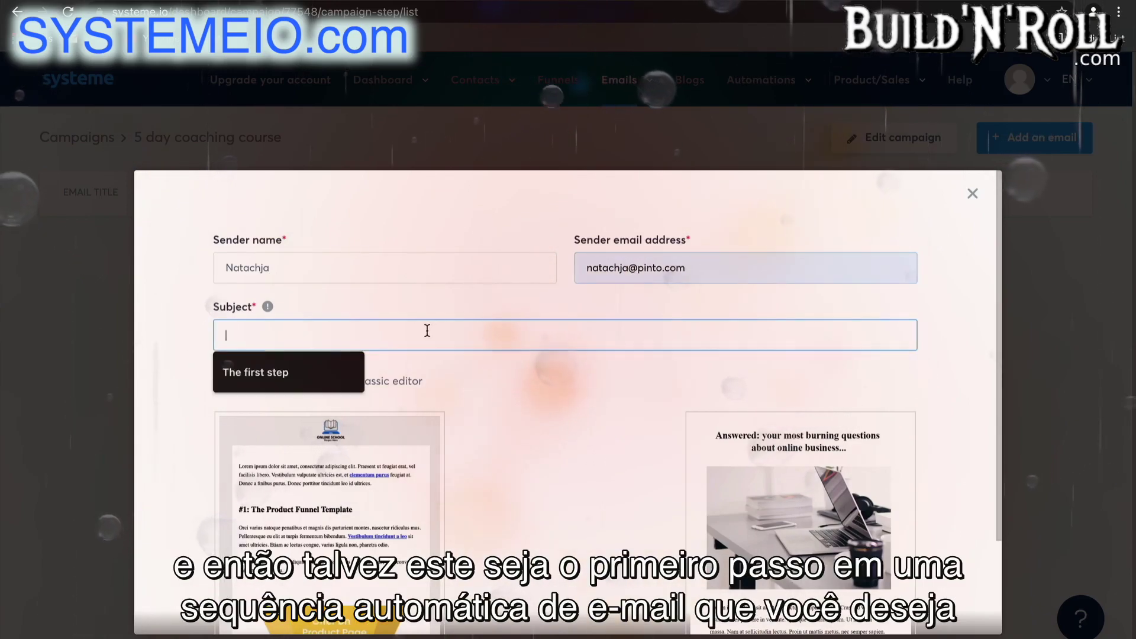
pyautogui.click(317, 380)
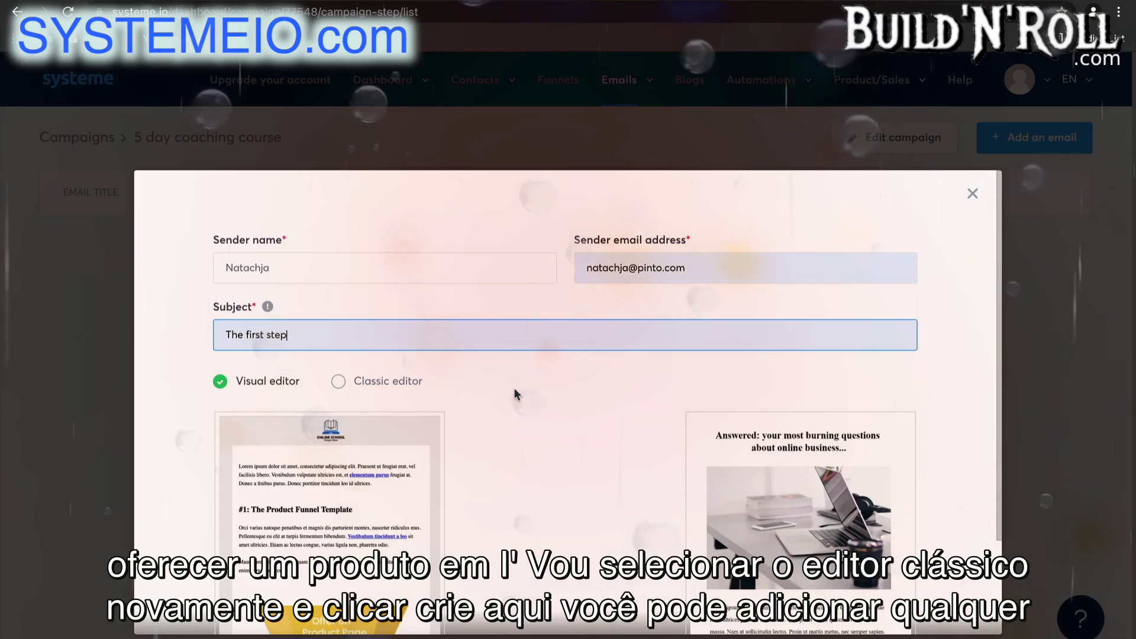
pyautogui.click(412, 383)
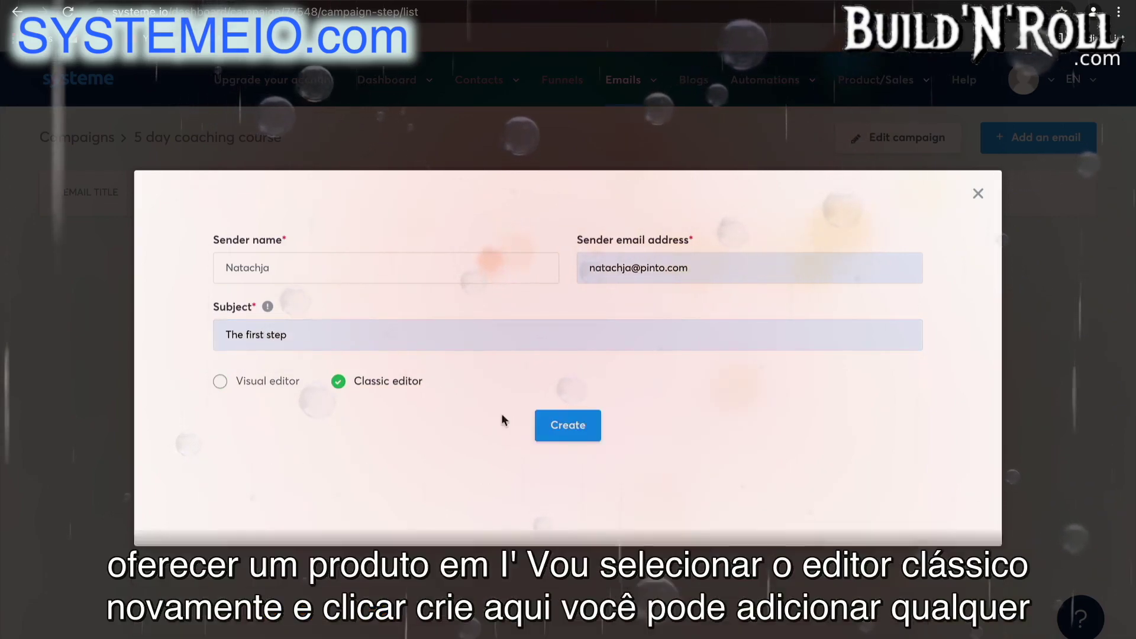
pyautogui.click(587, 430)
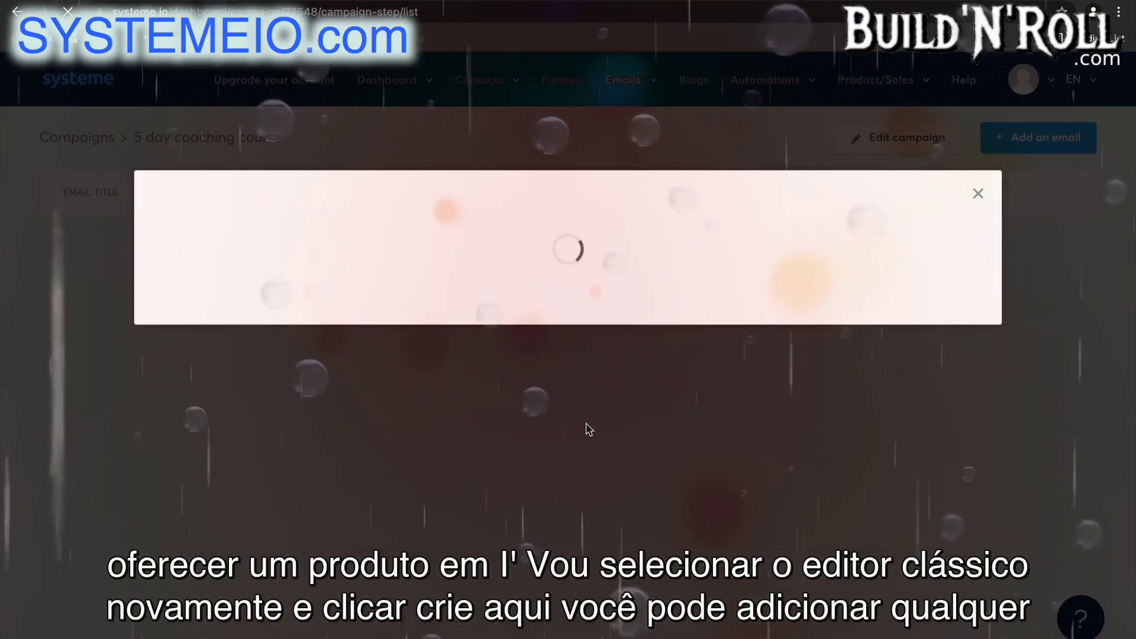
# Write the email body as "Here is your freebie.." and save the email without publishing it.
pyautogui.write('H')
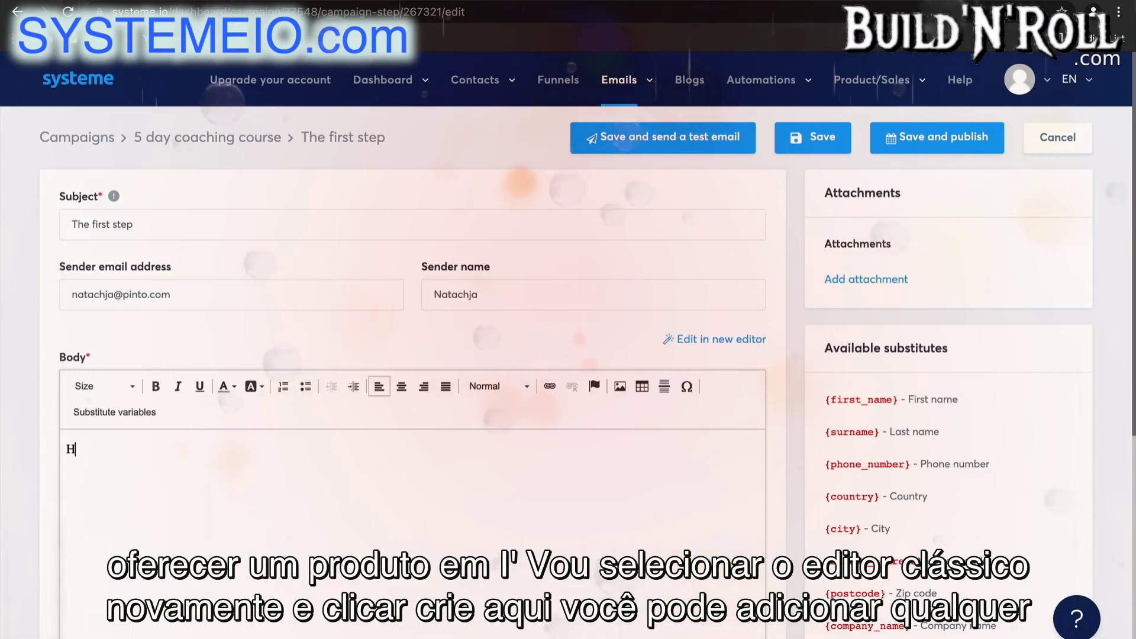
pyautogui.write('ere is ')
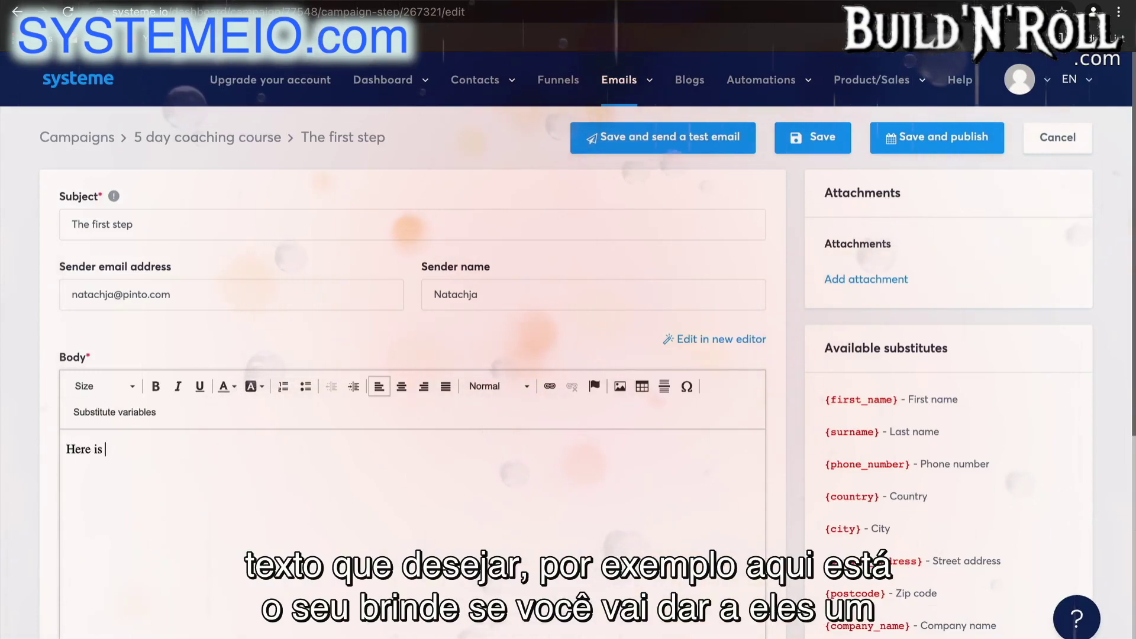
pyautogui.write('your free')
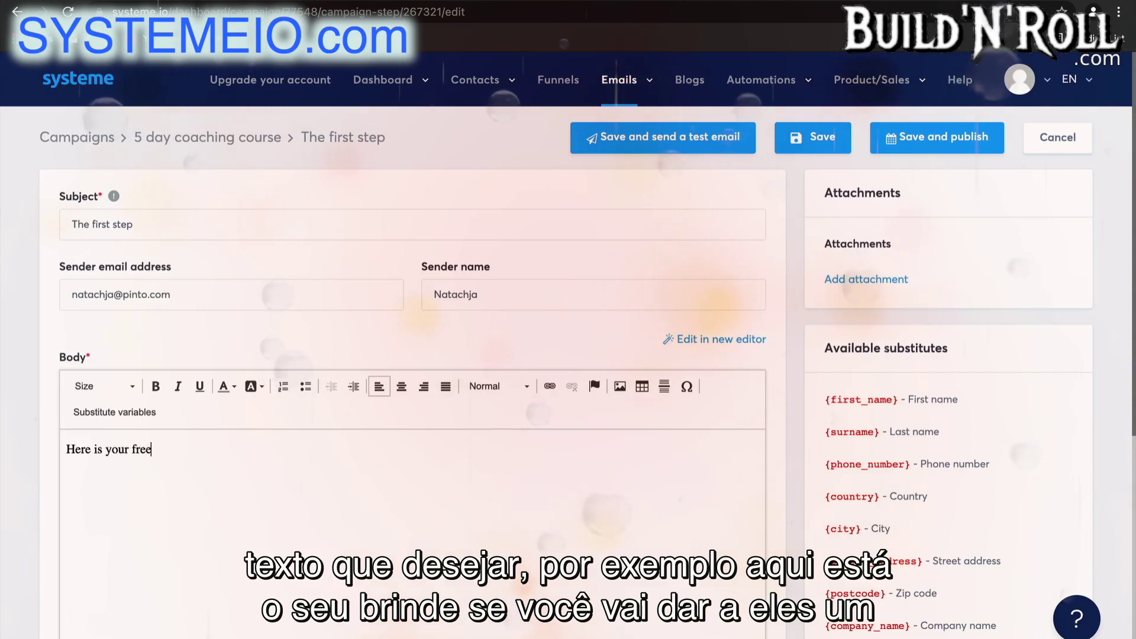
pyautogui.write('bie..')
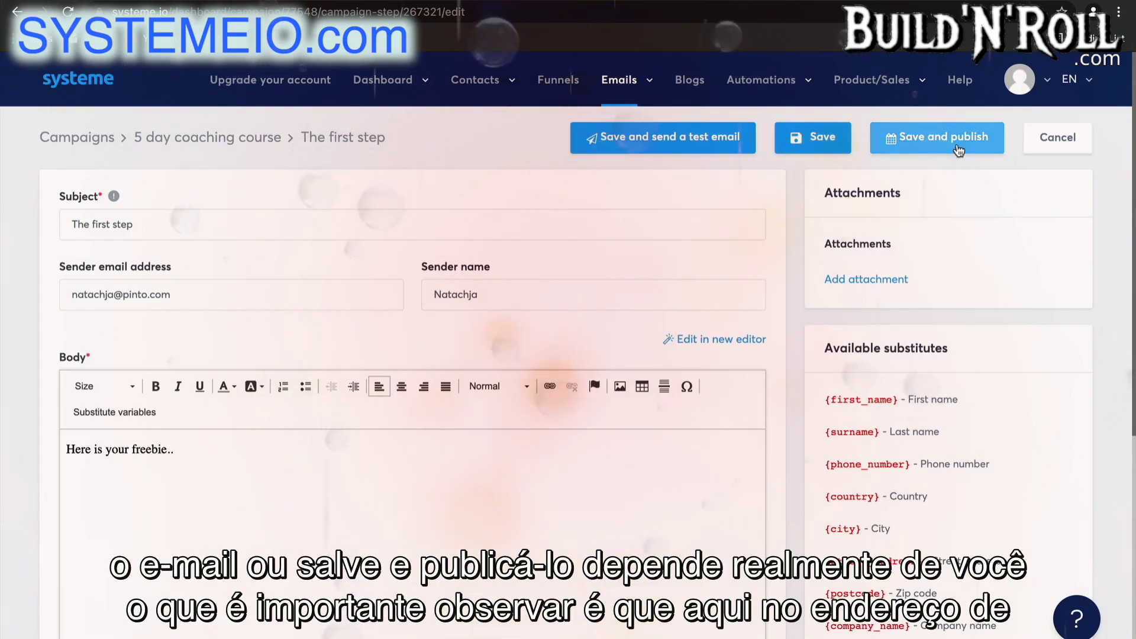
pyautogui.click(269, 288)
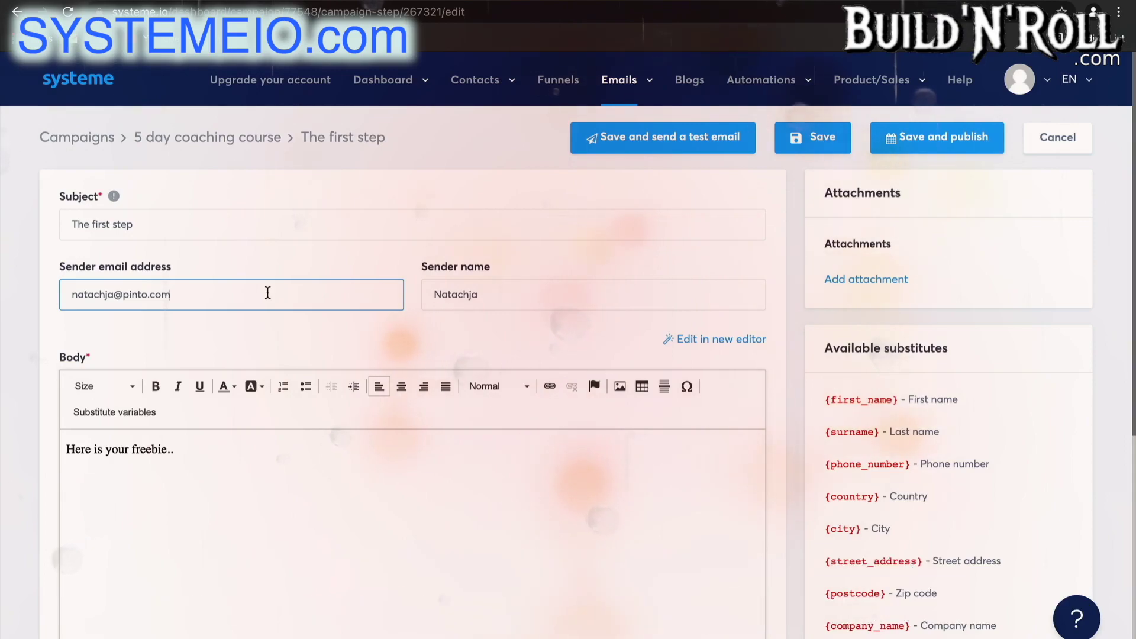
pyautogui.click(799, 142)
# Open the email statistics and review the charts for sent, opened, spam-reported and bounced emails.
pyautogui.moveTo(650, 83)
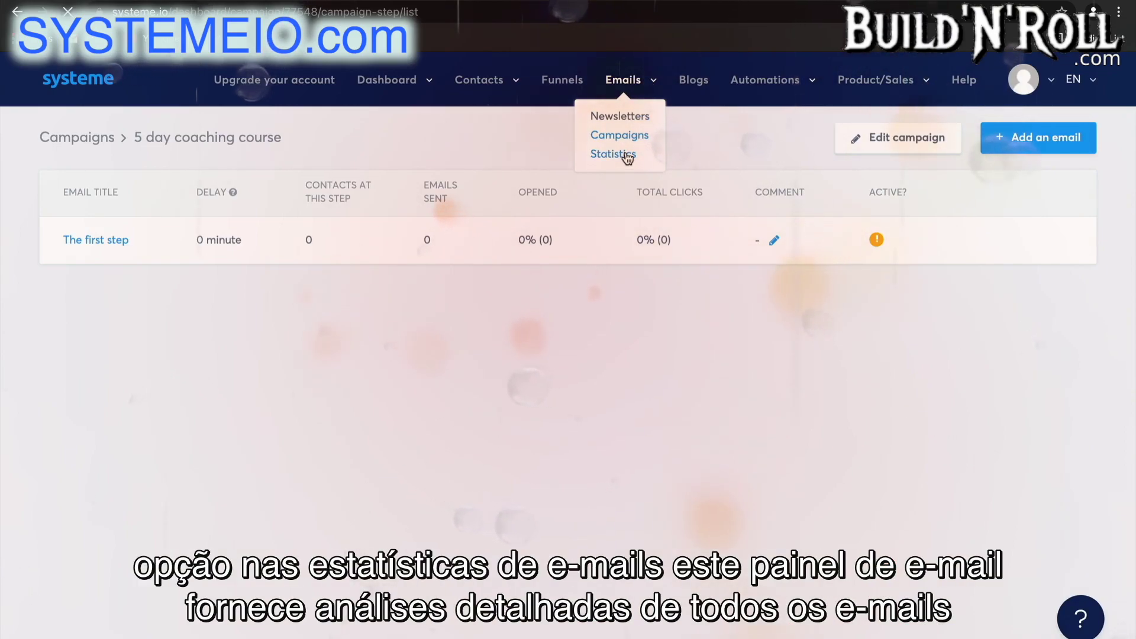
pyautogui.click(627, 155)
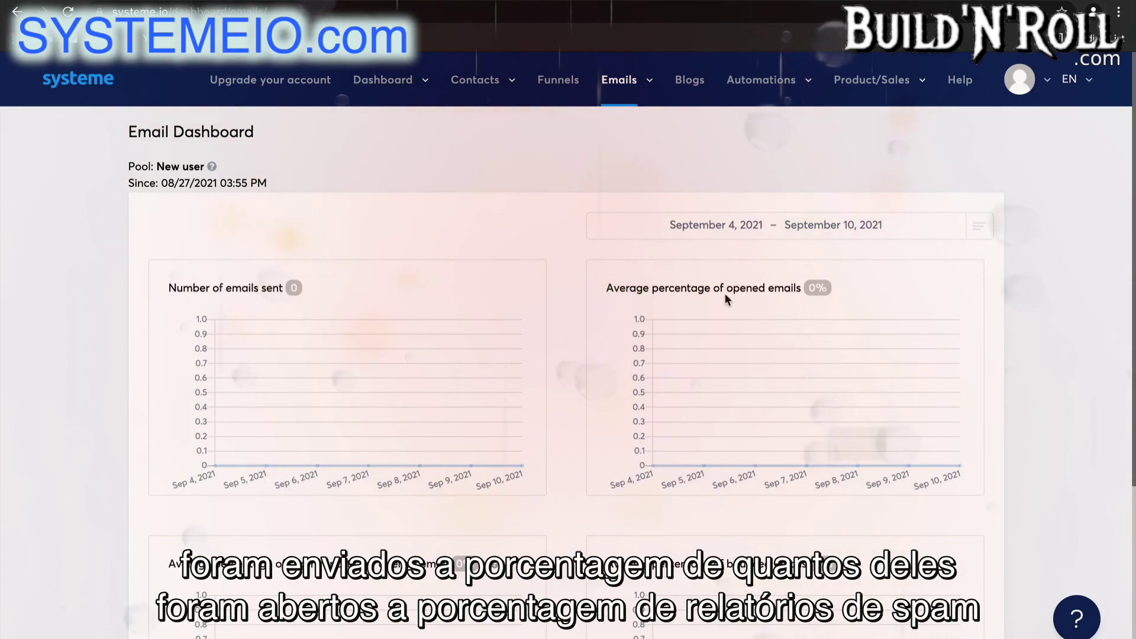
pyautogui.scroll(-3, 714, 306)
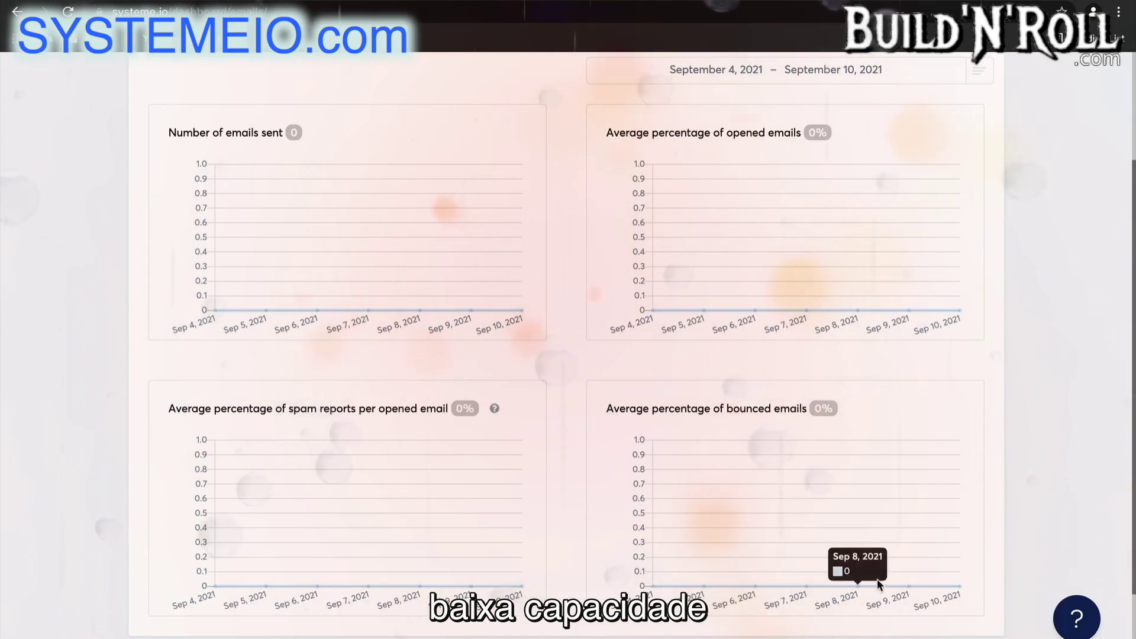
pyautogui.scroll(3, 728, 161)
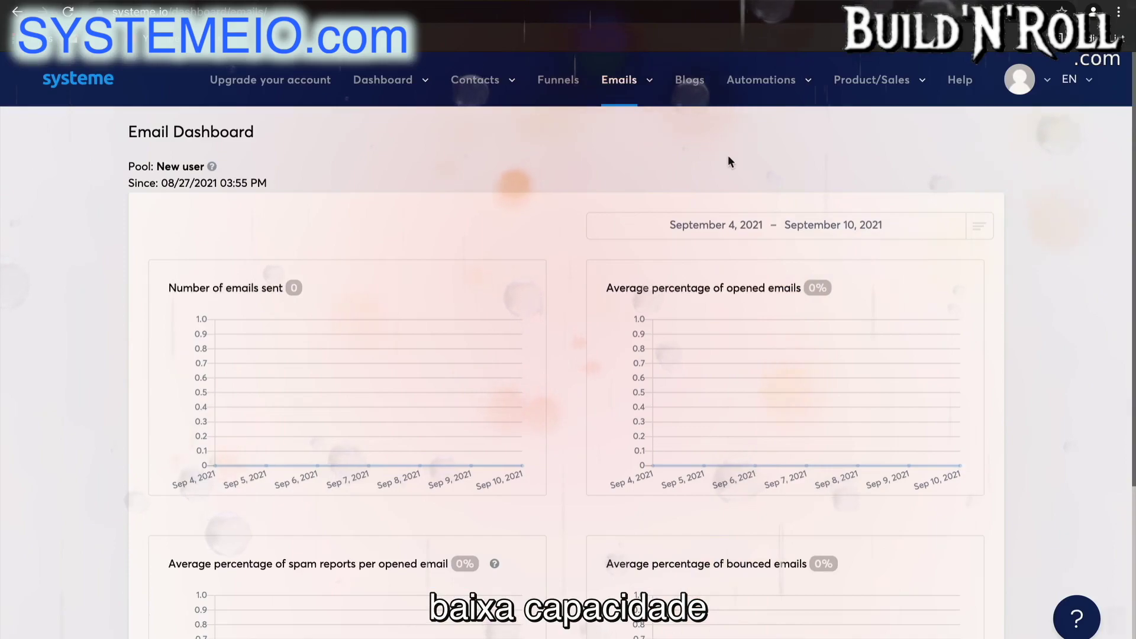
# Start a new automation rule, review the available triggers and add the New sale trigger.
pyautogui.moveTo(628, 74)
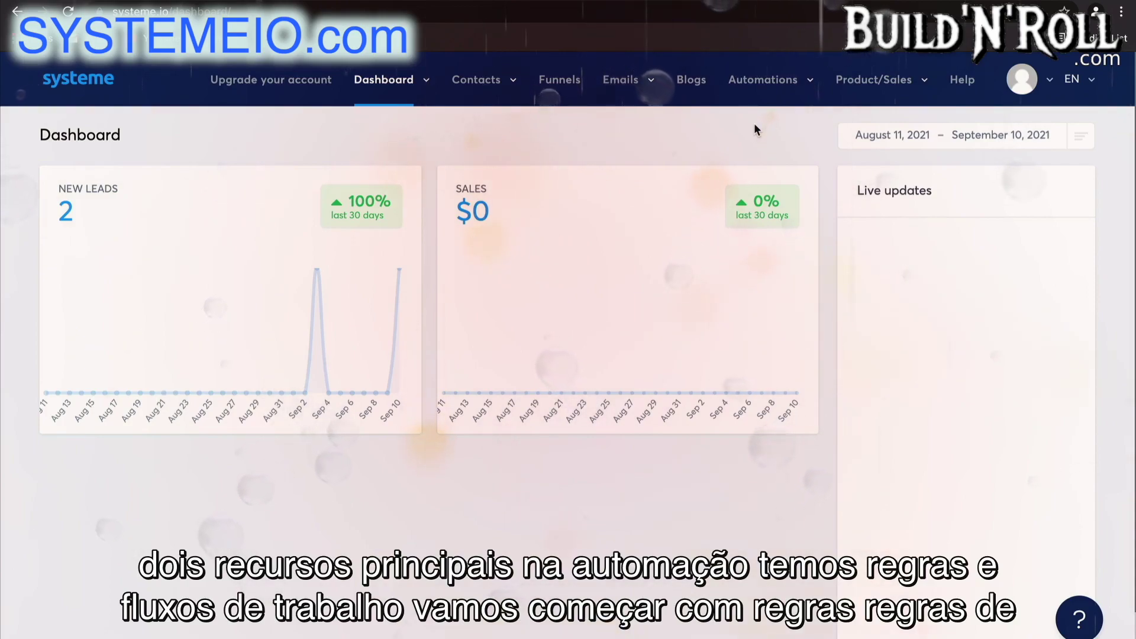
pyautogui.moveTo(763, 79)
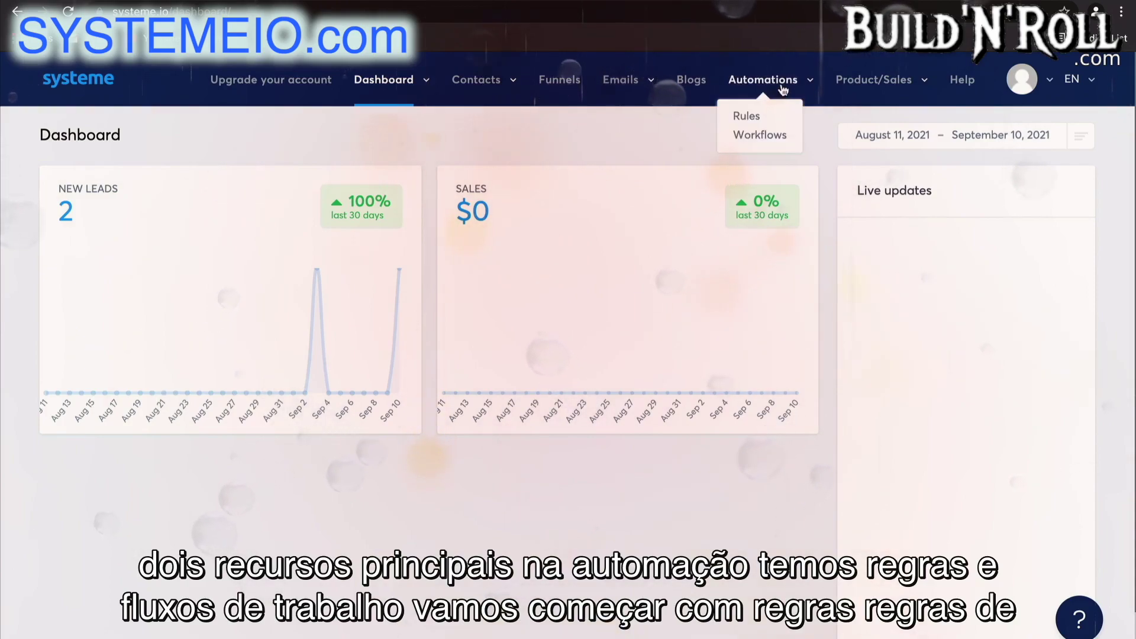
pyautogui.click(752, 117)
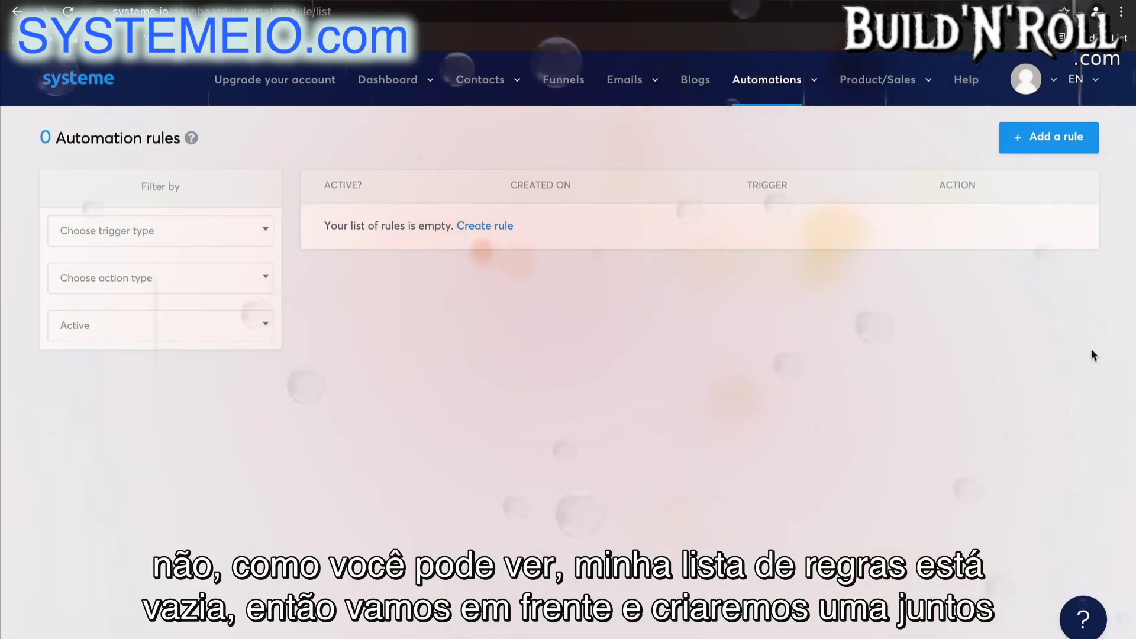
pyautogui.click(1047, 136)
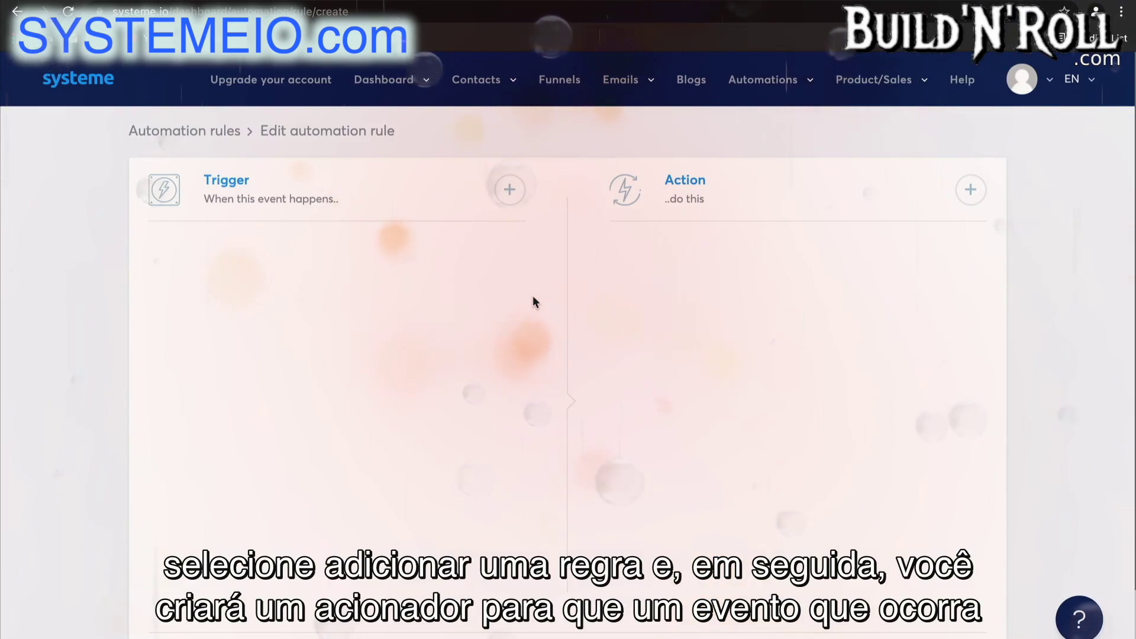
pyautogui.click(506, 188)
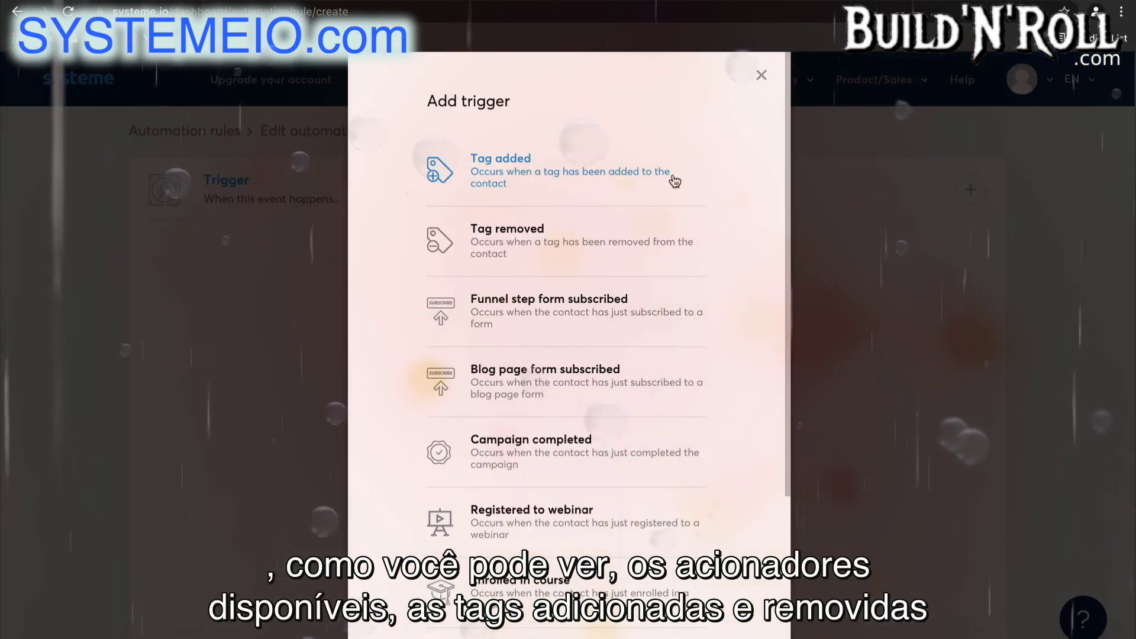
pyautogui.scroll(-2, 690, 239)
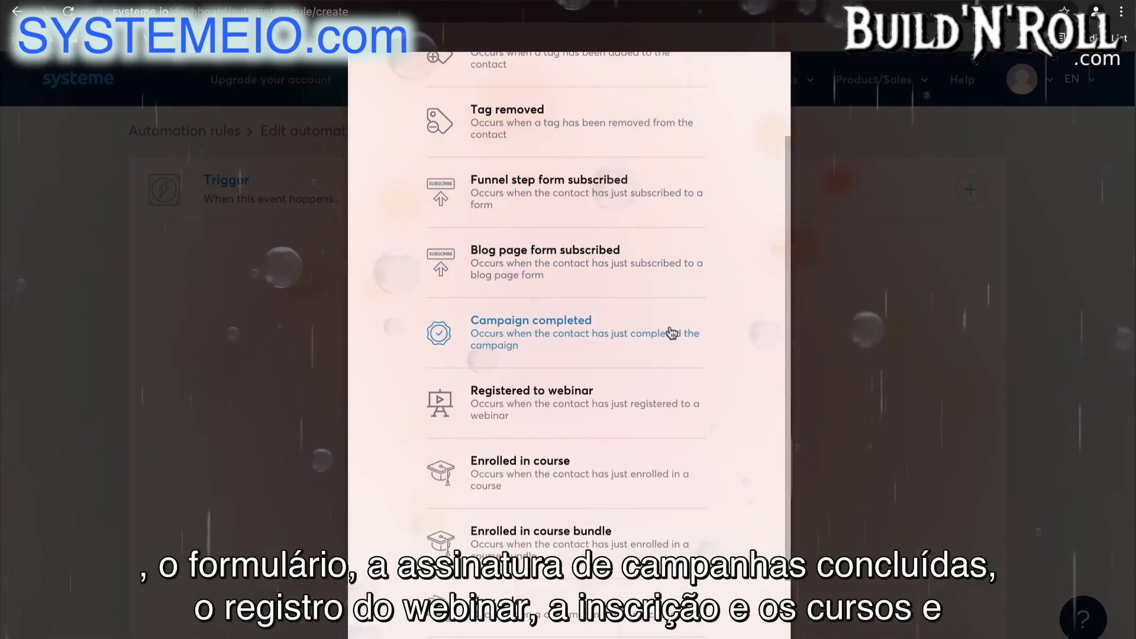
pyautogui.scroll(-2, 673, 330)
pyautogui.scroll(-1, 672, 333)
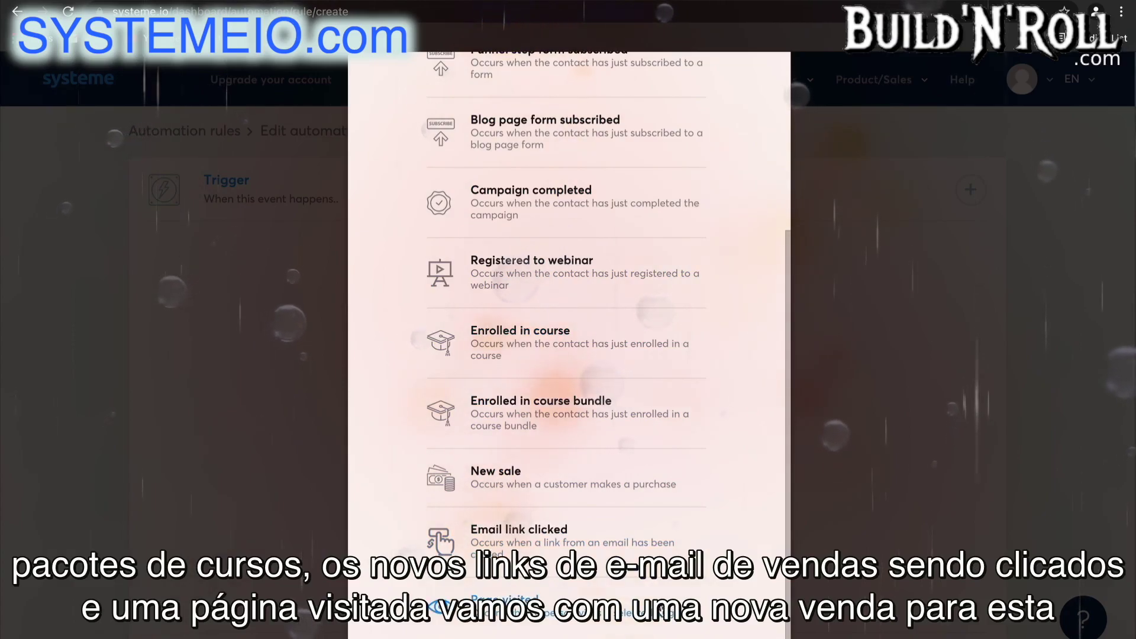
pyautogui.click(643, 490)
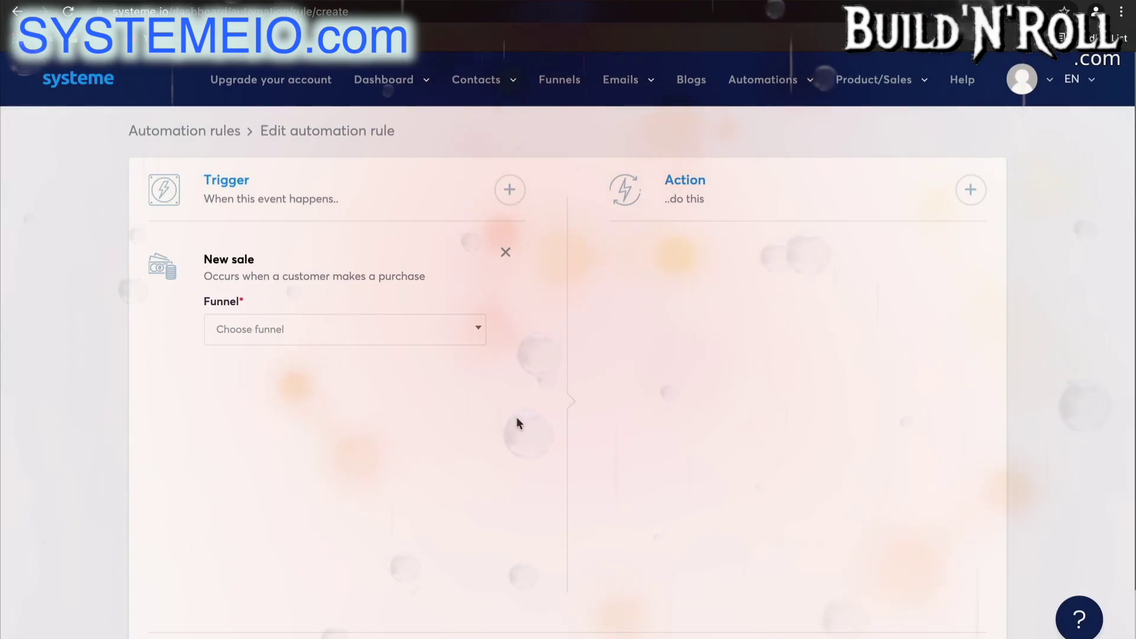
# Set the New sale trigger's funnel to Sales Funnel and its funnel step to Order Form.
pyautogui.click(421, 332)
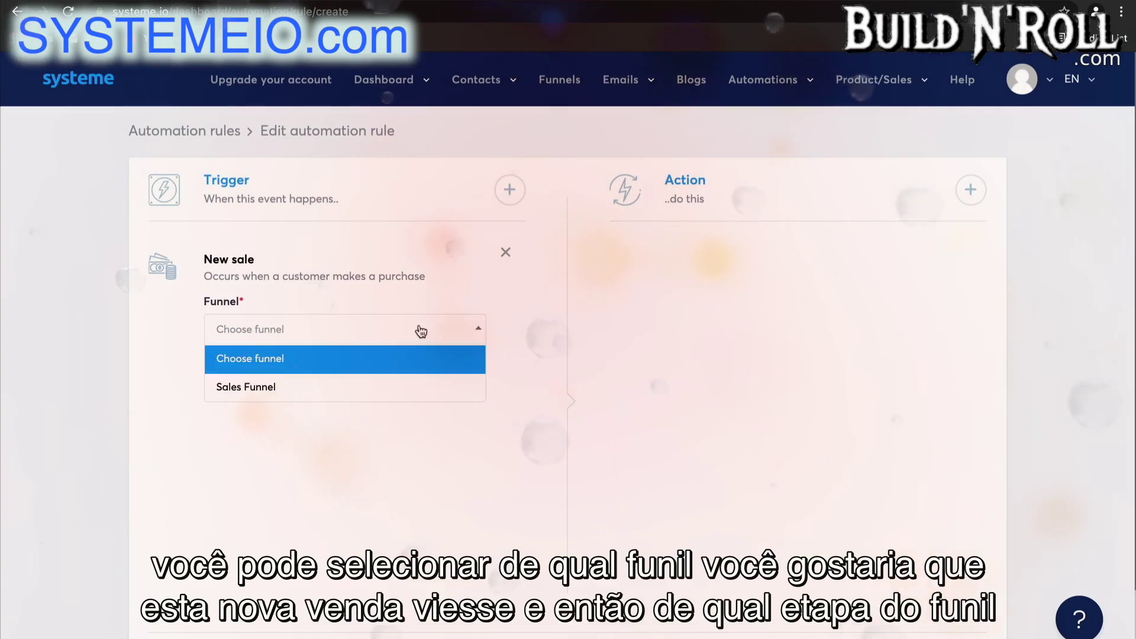
pyautogui.click(418, 396)
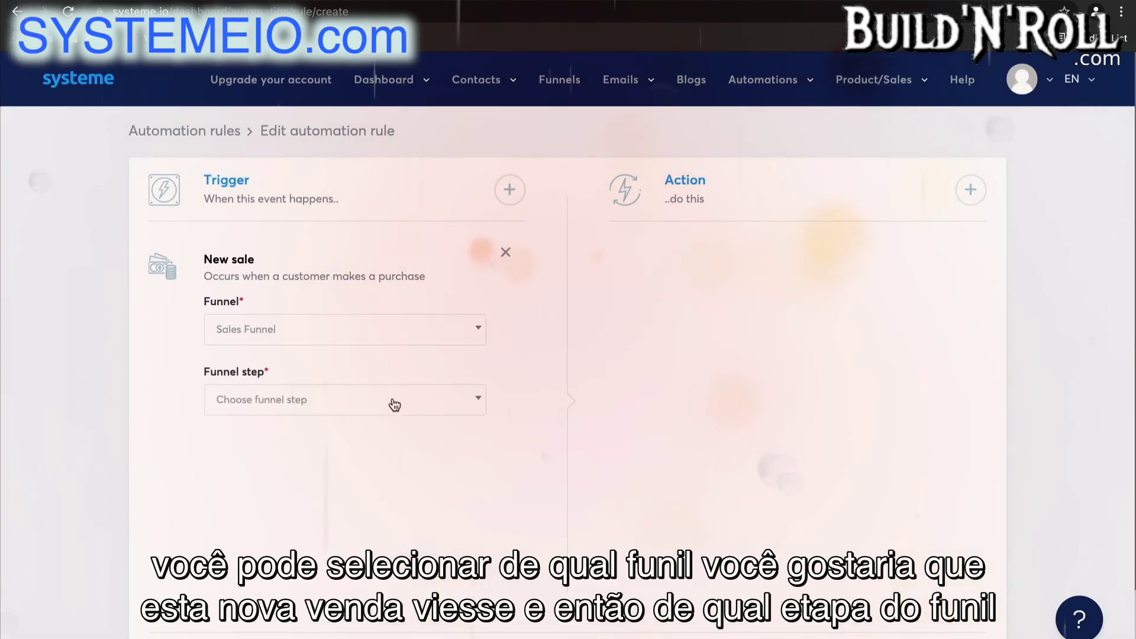
pyautogui.click(392, 404)
pyautogui.click(376, 454)
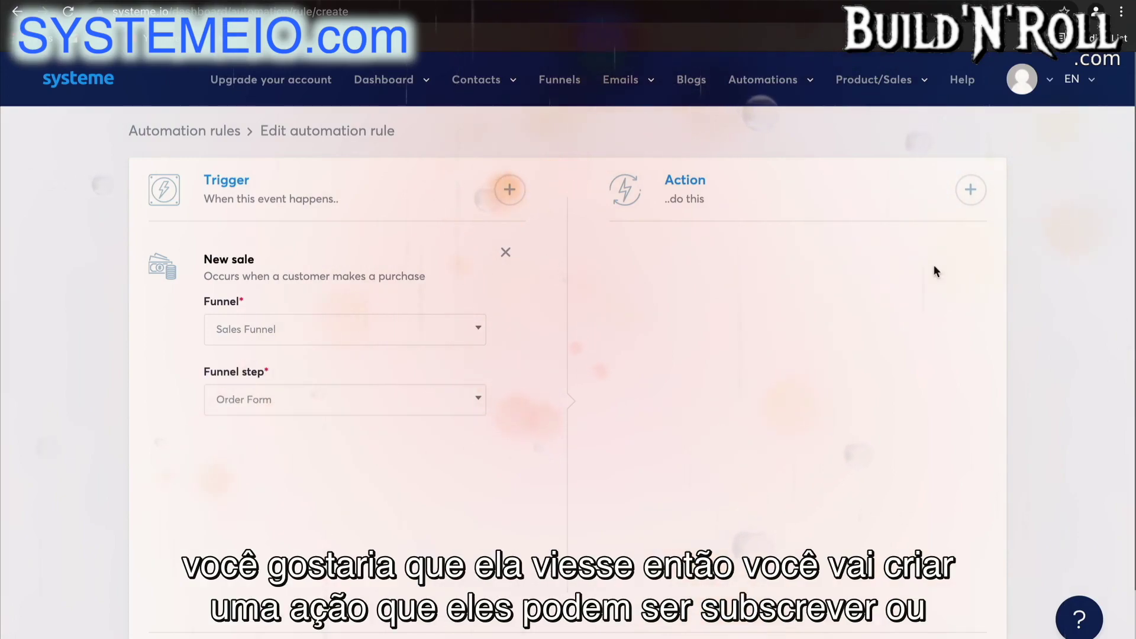
# Add a Subscribe to campaign action to the rule and choose the 5 day coaching course campaign.
pyautogui.click(970, 190)
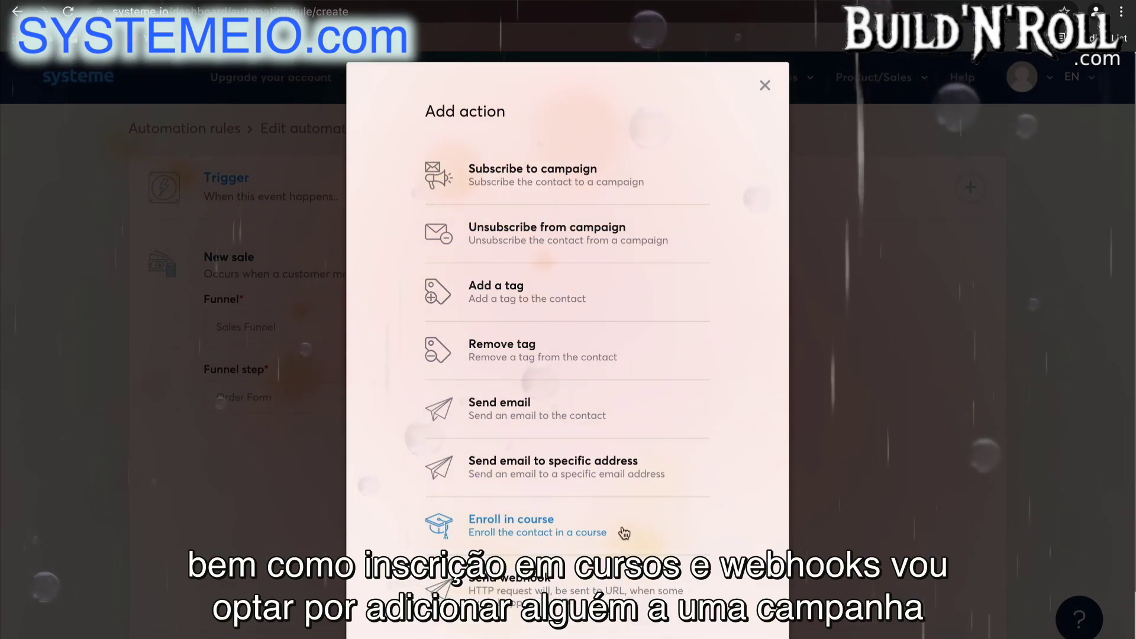
pyautogui.click(648, 198)
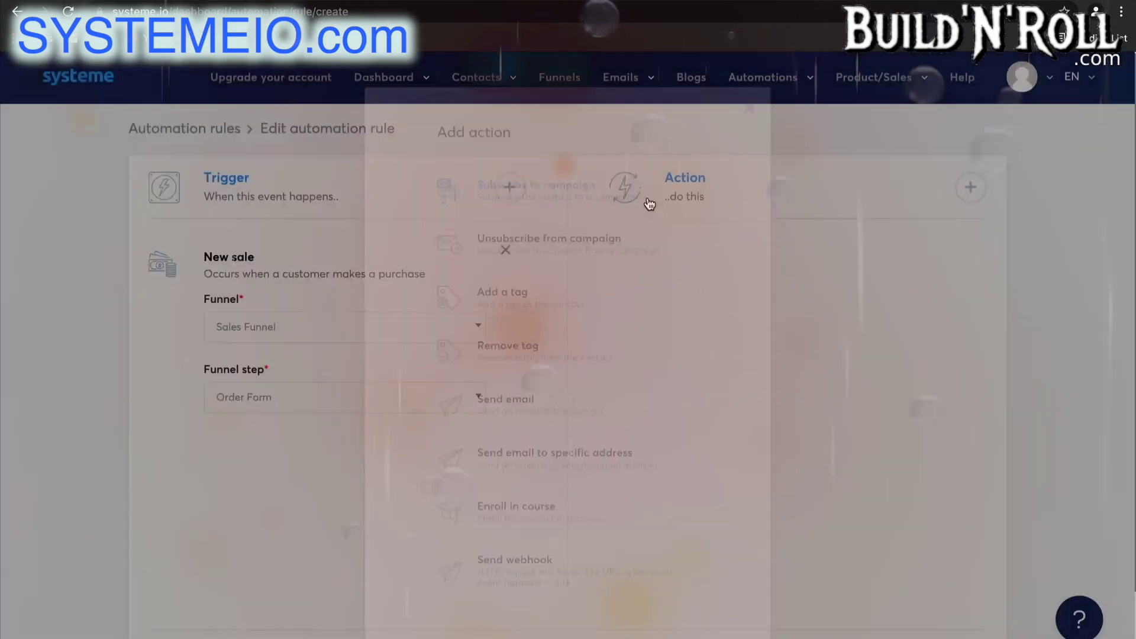
pyautogui.click(718, 327)
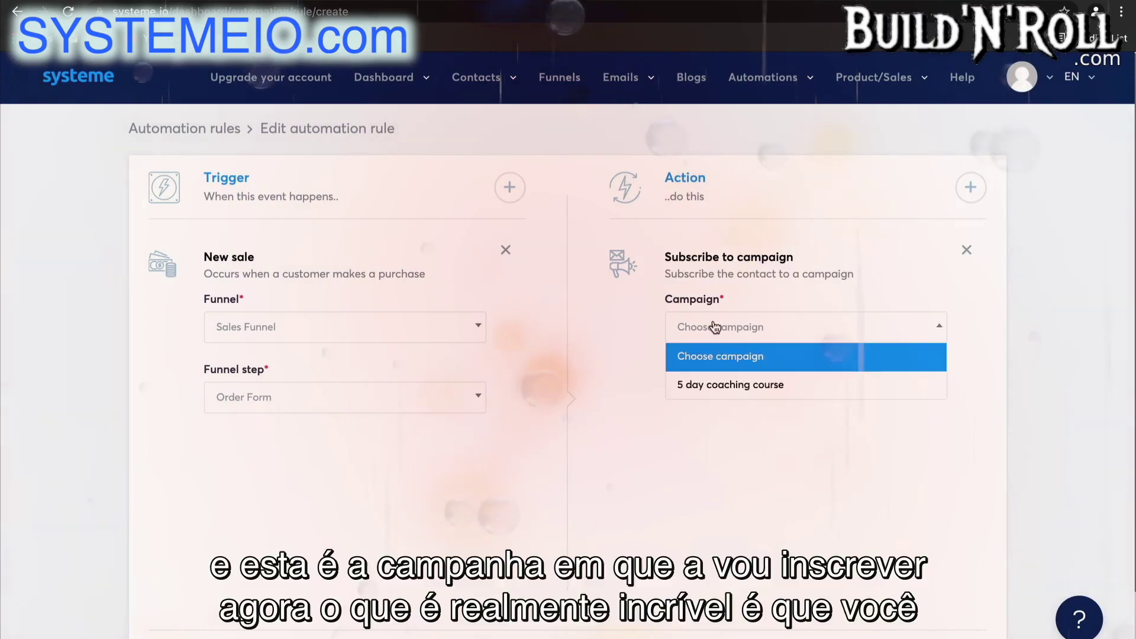
pyautogui.click(731, 385)
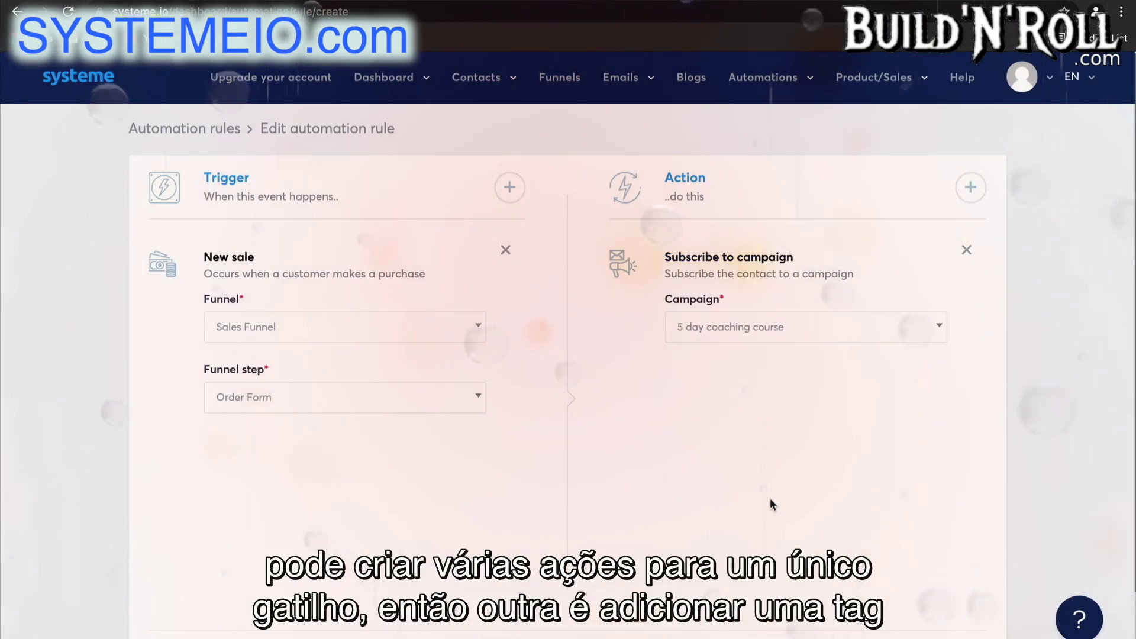
# Add an Add a tag action set to Blog - leads, plus a Send email to specific address action.
pyautogui.click(970, 187)
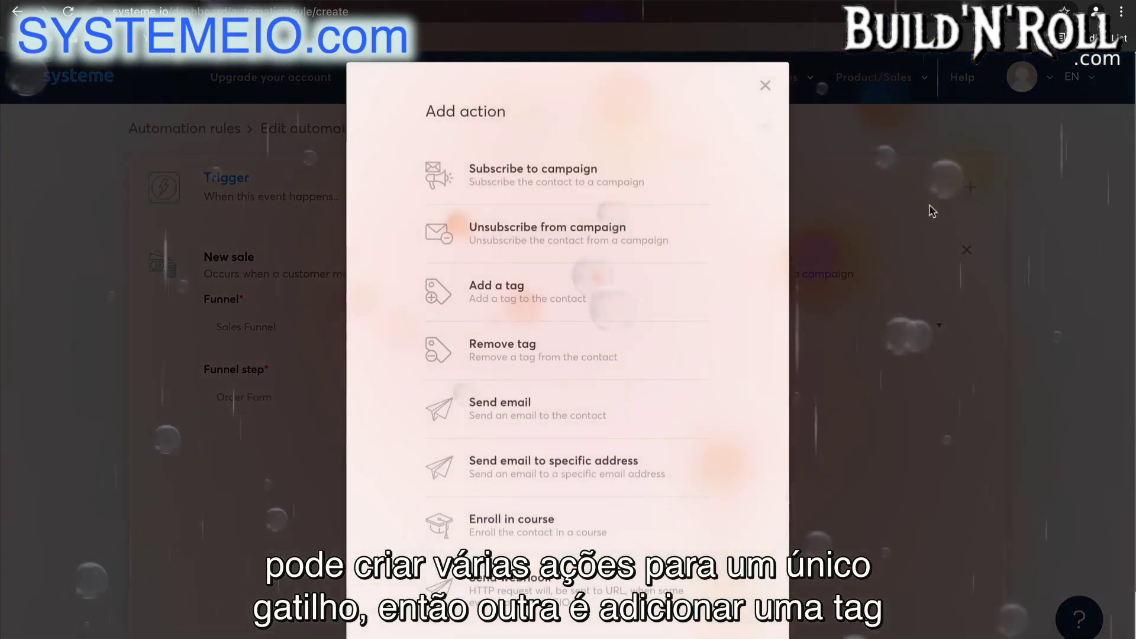
pyautogui.click(601, 304)
pyautogui.click(703, 328)
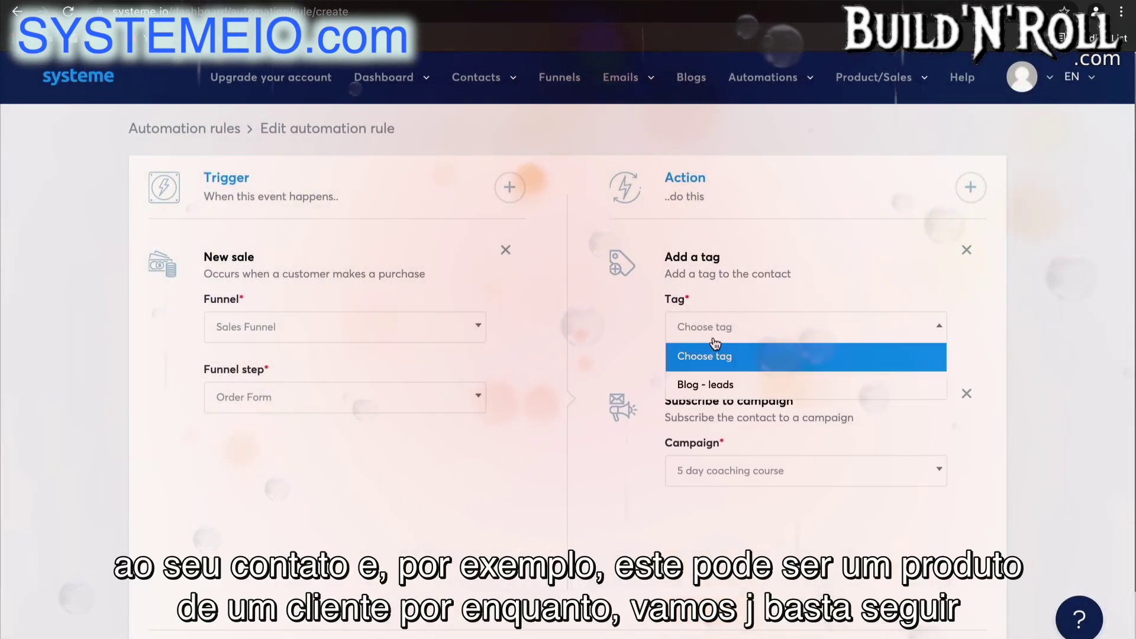
pyautogui.click(714, 385)
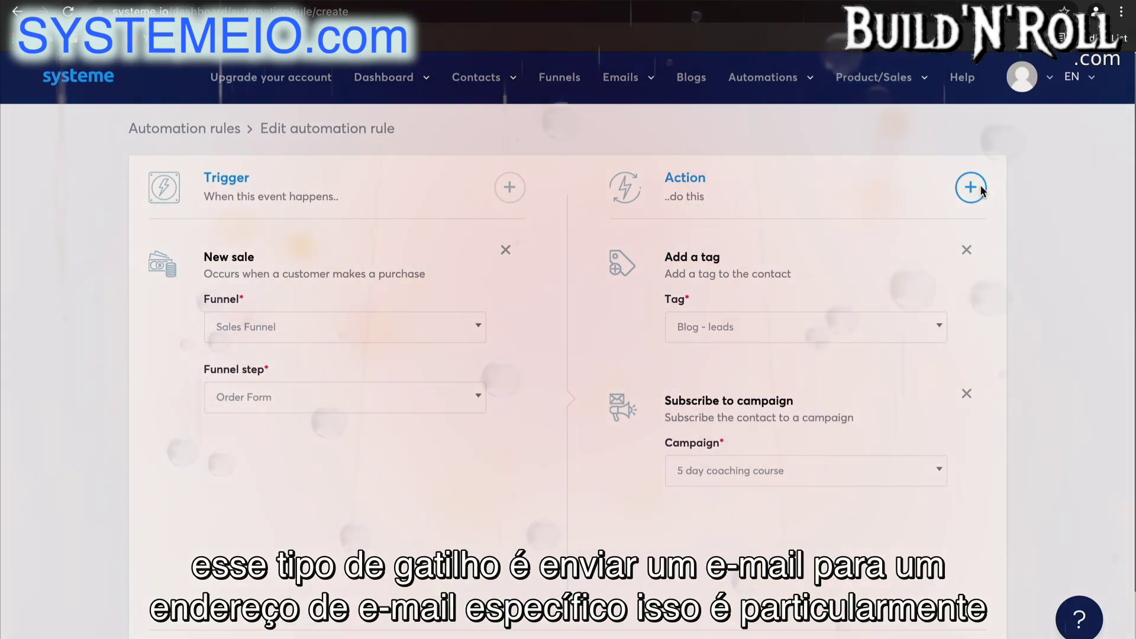
pyautogui.click(979, 187)
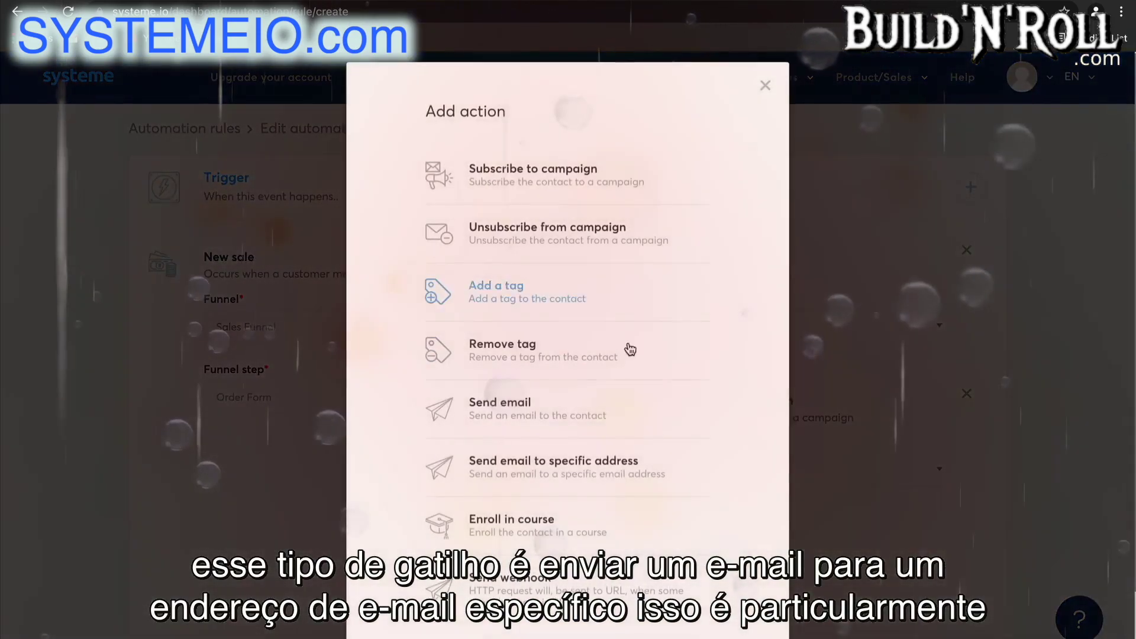
pyautogui.click(602, 471)
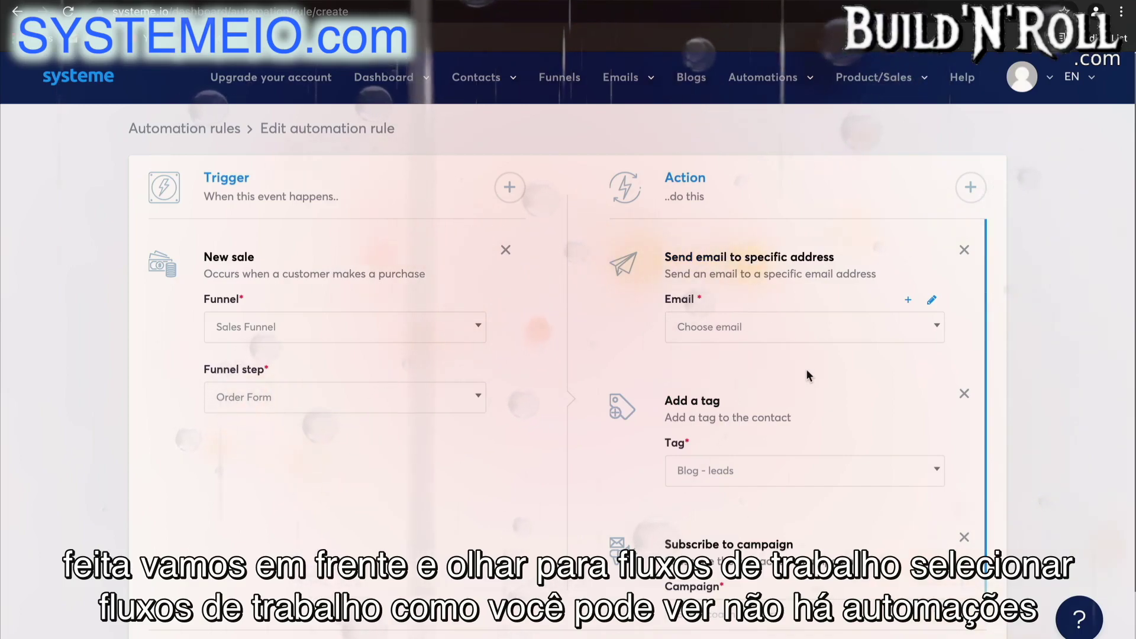
# Go to the automation workflows and create a new workflow named Workflow 1.
pyautogui.moveTo(763, 78)
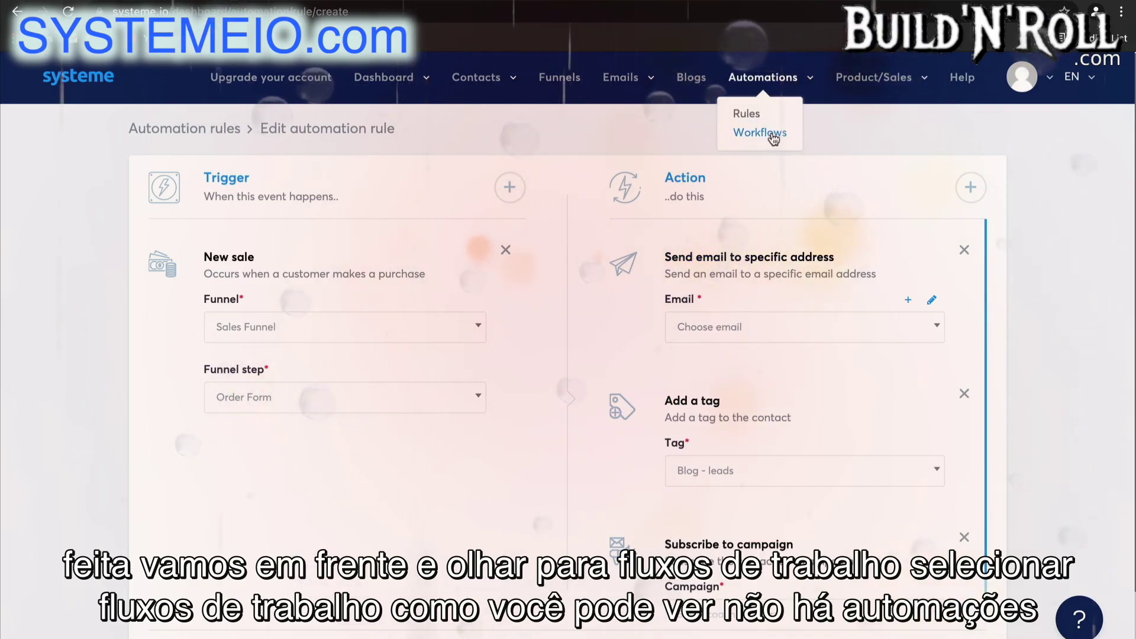
pyautogui.click(770, 134)
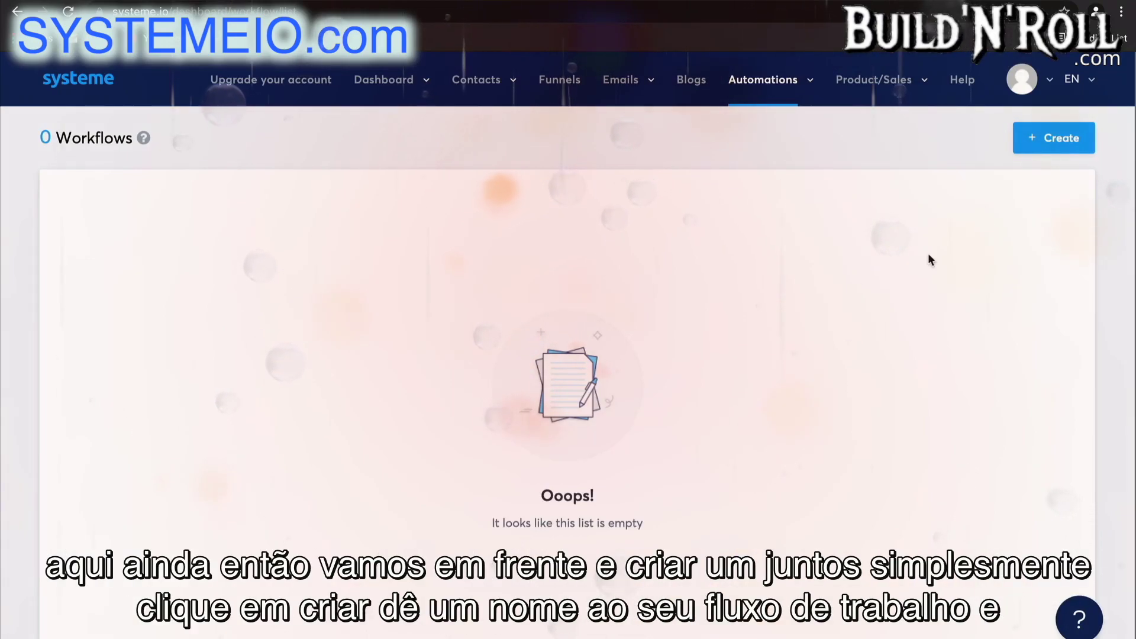
pyautogui.click(1063, 139)
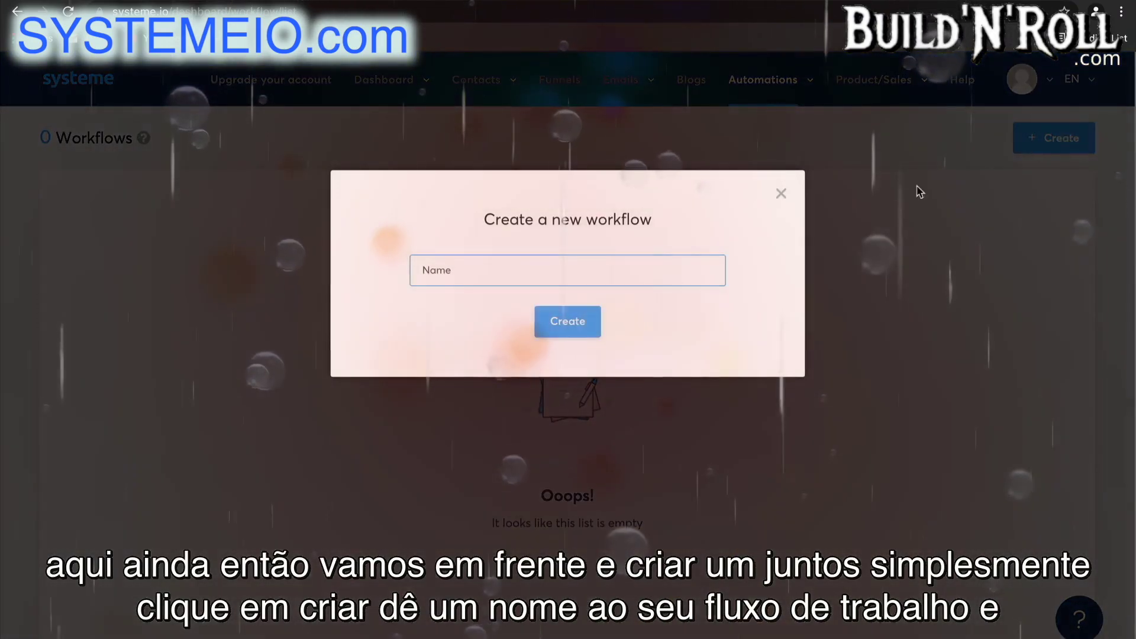
pyautogui.click(601, 263)
pyautogui.click(503, 318)
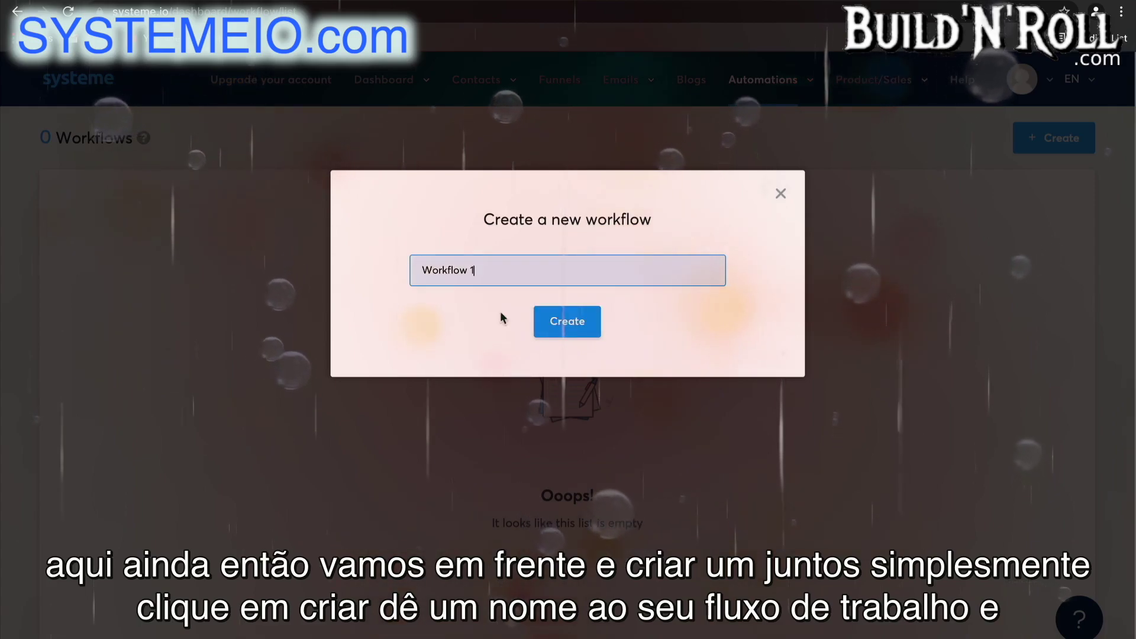
pyautogui.click(564, 319)
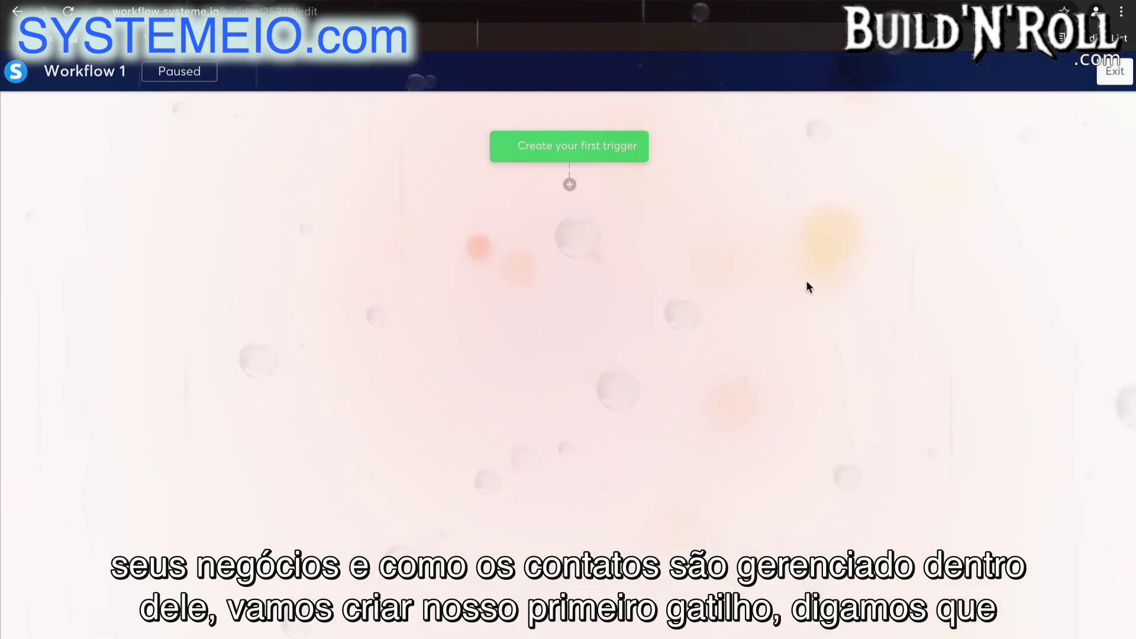
# Create the workflow's first trigger as Funnel form subscribed for the Squeeze page of Test Funnel.
pyautogui.click(621, 155)
pyautogui.click(561, 320)
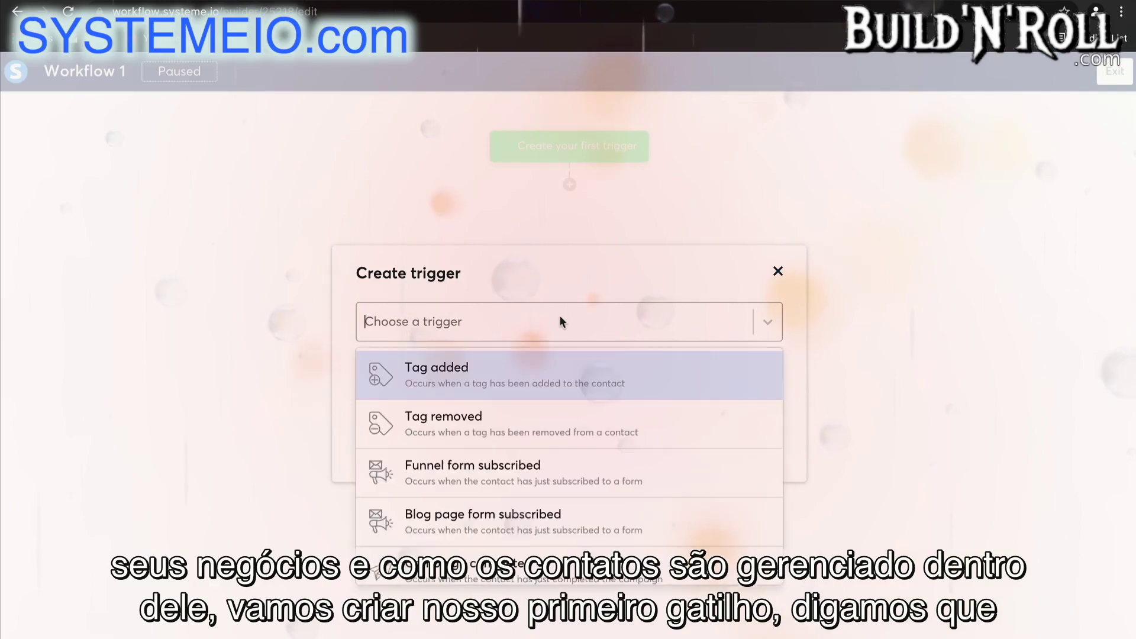
pyautogui.click(537, 474)
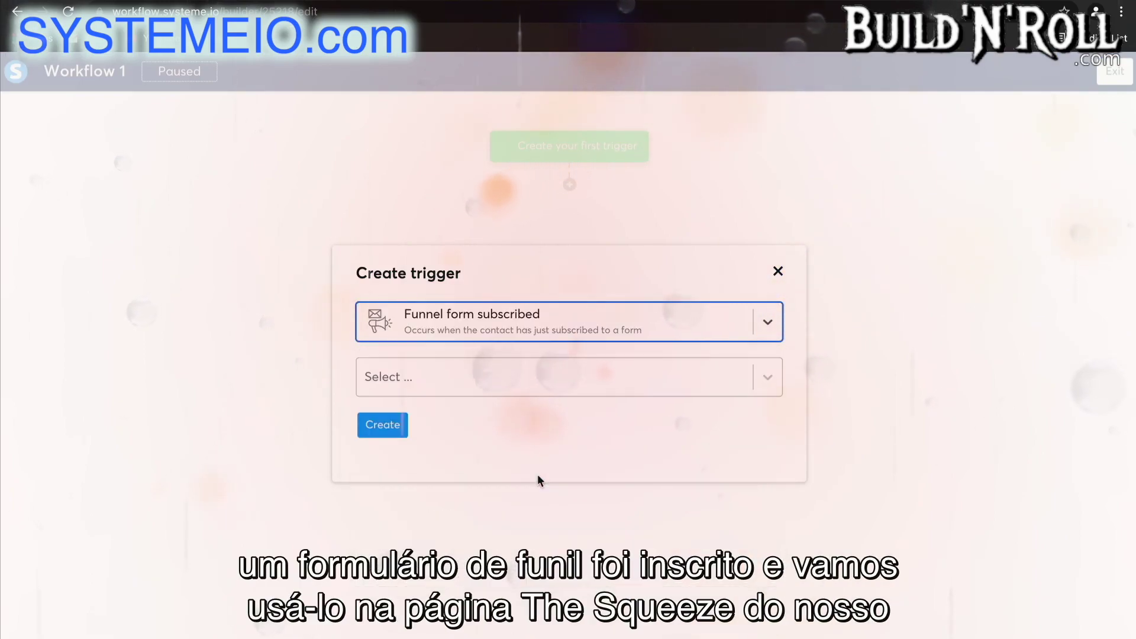
pyautogui.click(499, 386)
pyautogui.scroll(-1, 502, 476)
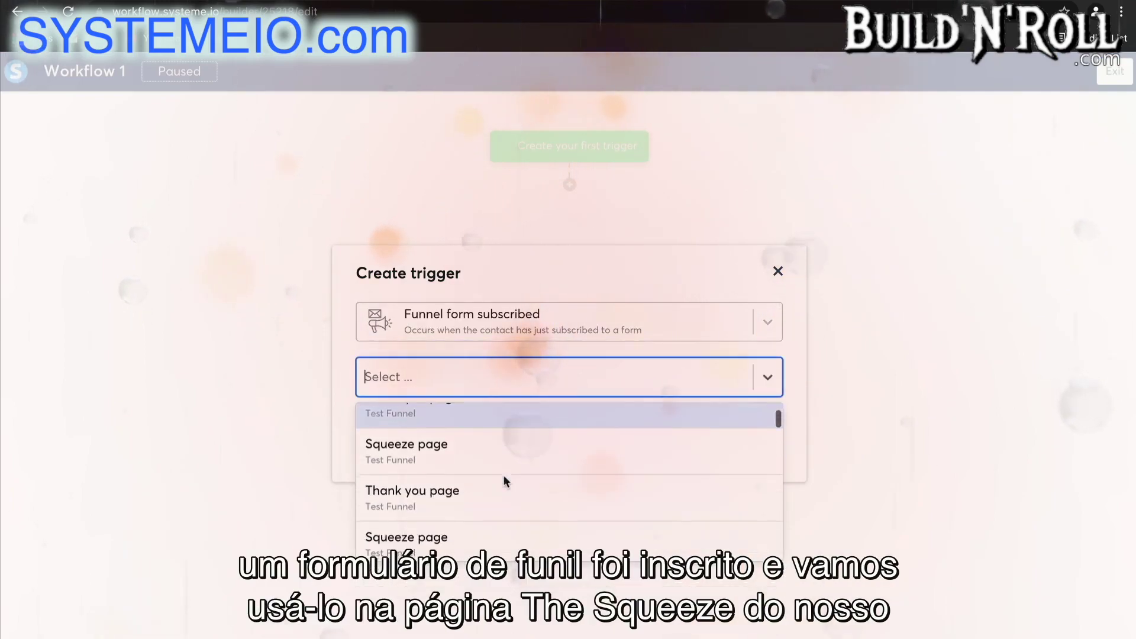
pyautogui.click(496, 448)
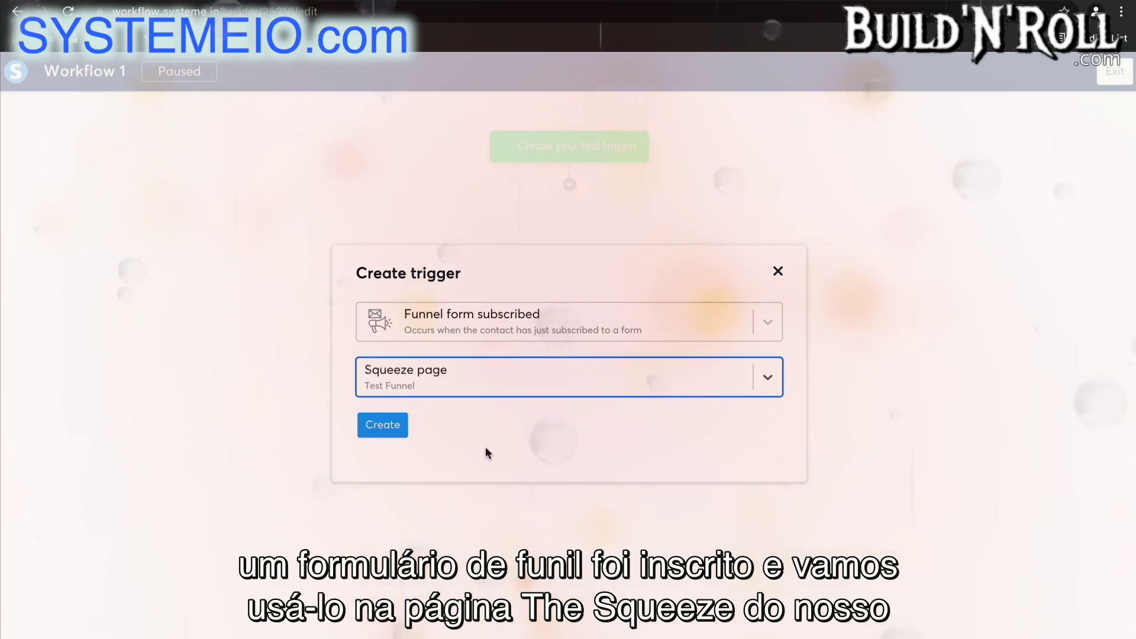
pyautogui.click(392, 435)
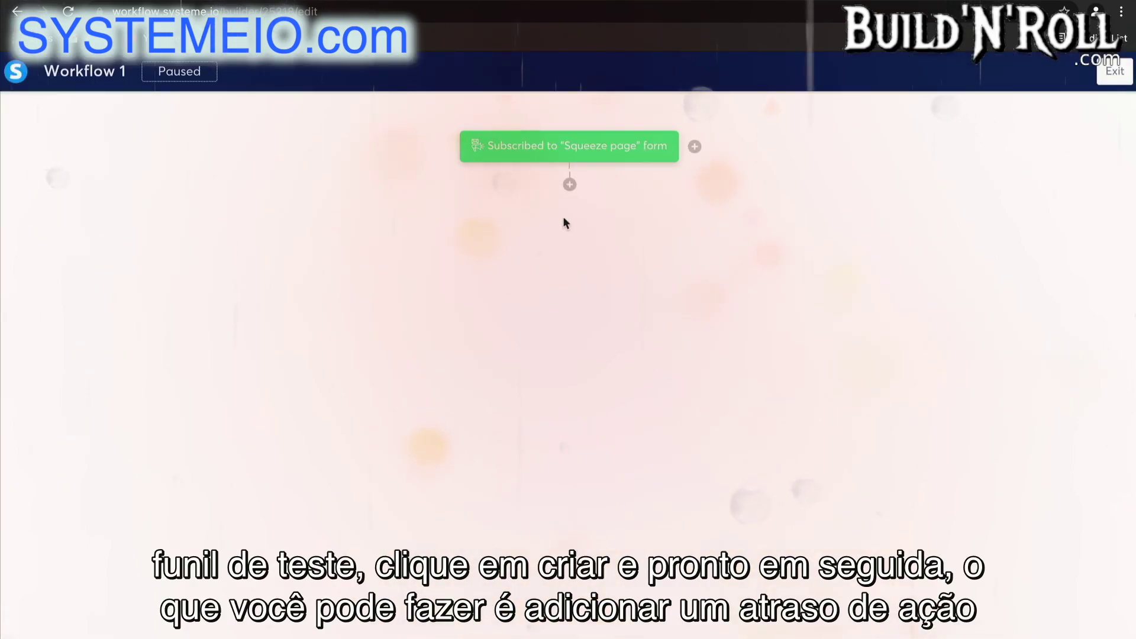
# Add a delay of 3 days below the Squeeze page form trigger.
pyautogui.click(570, 185)
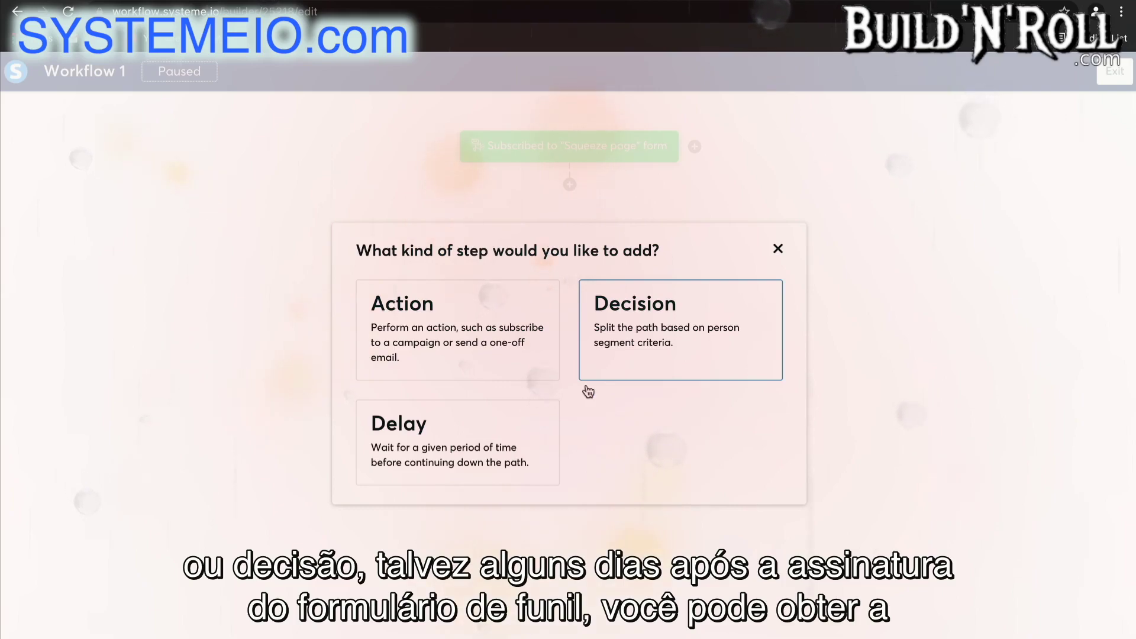
pyautogui.click(505, 417)
pyautogui.click(439, 343)
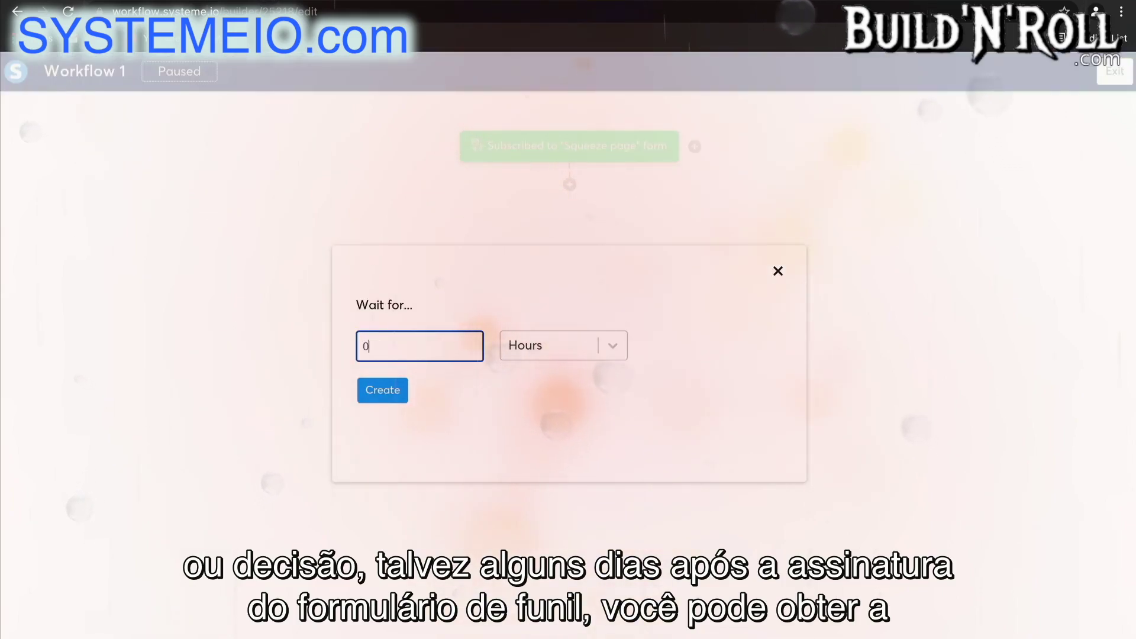
pyautogui.press('BackSpace')
pyautogui.write('3')
pyautogui.click(529, 350)
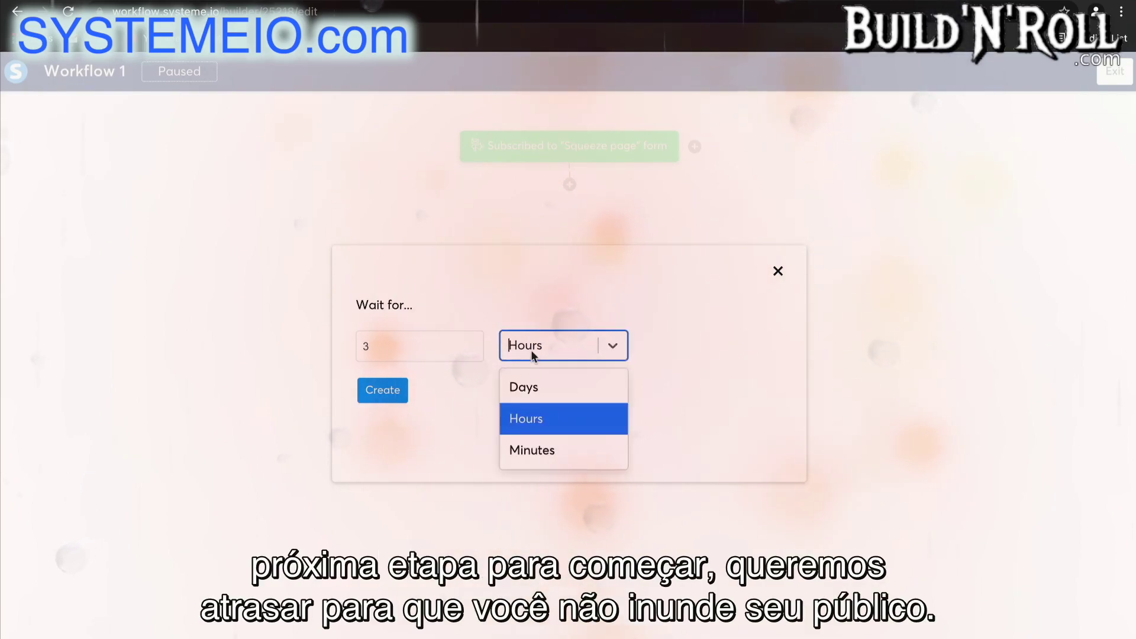
pyautogui.click(531, 389)
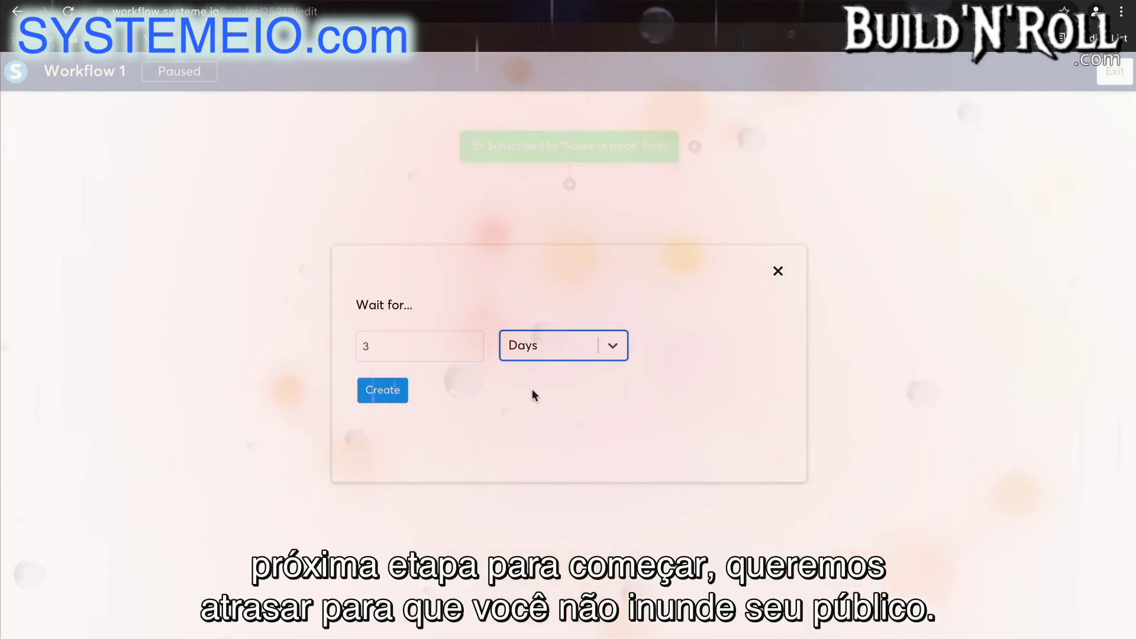
pyautogui.click(380, 392)
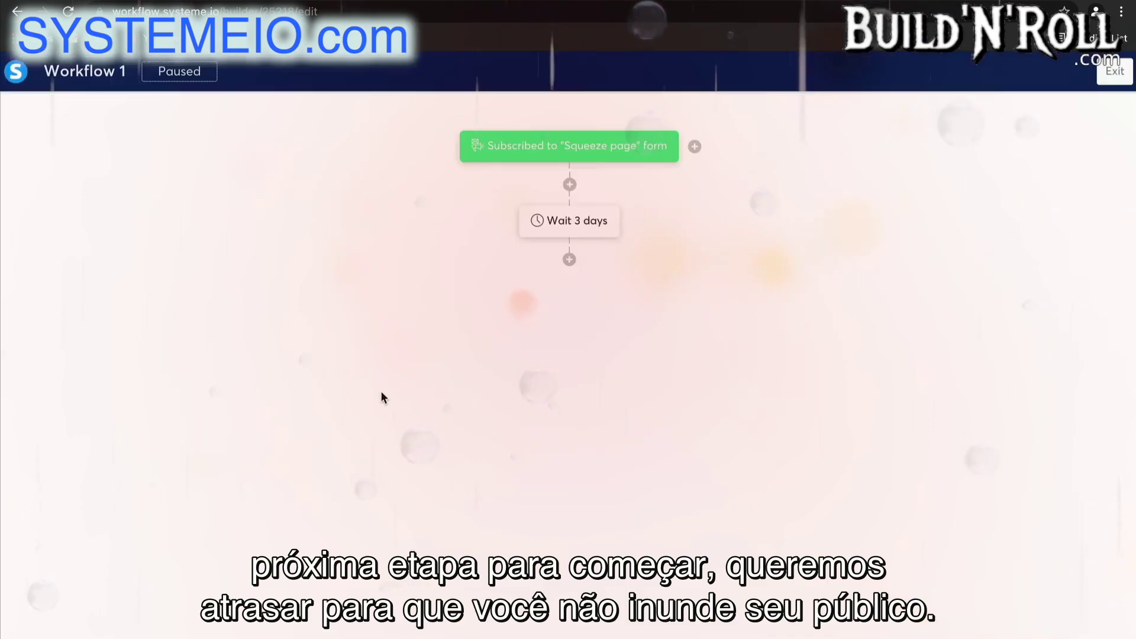
# Add a Subscribe to campaign action for the 5 day coaching course below the 3-day delay.
pyautogui.click(569, 260)
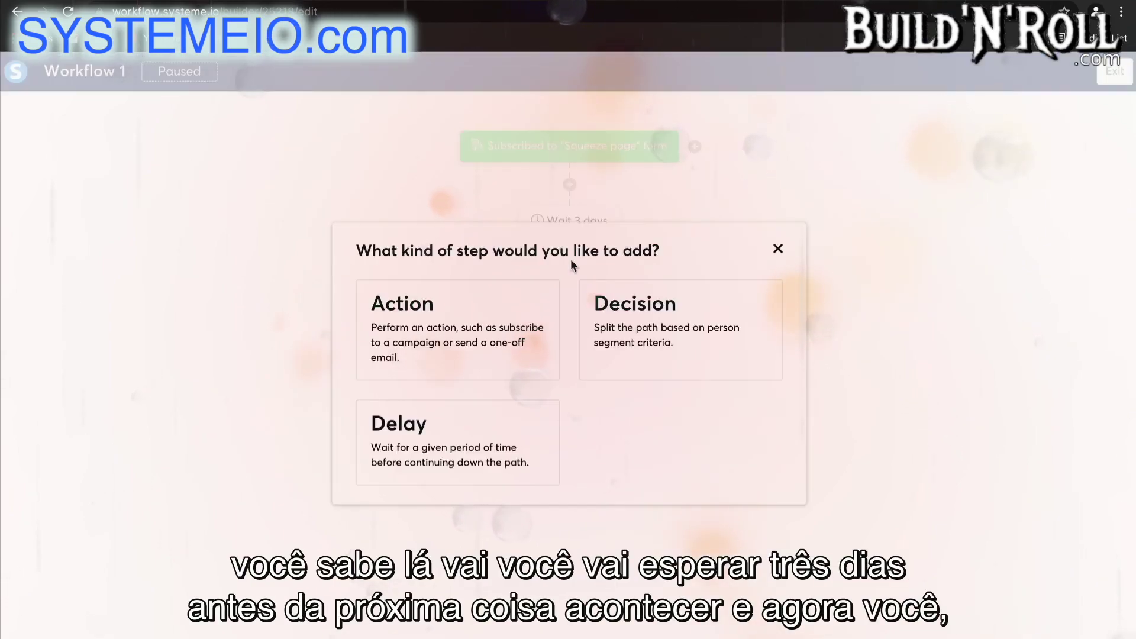
pyautogui.click(502, 325)
pyautogui.click(501, 323)
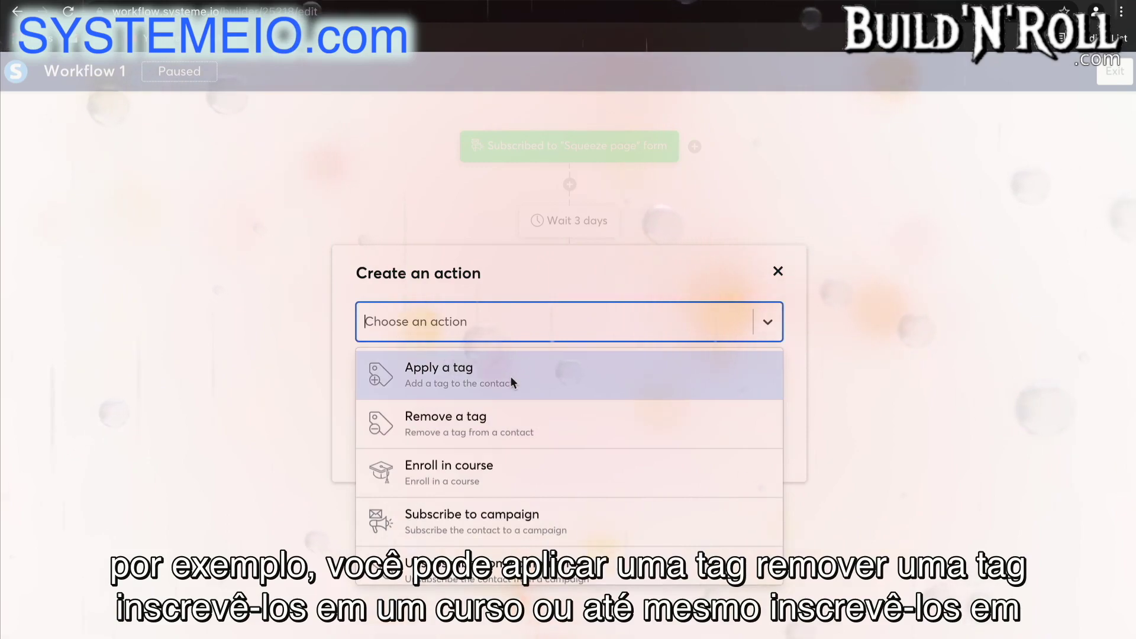
pyautogui.scroll(-3, 512, 470)
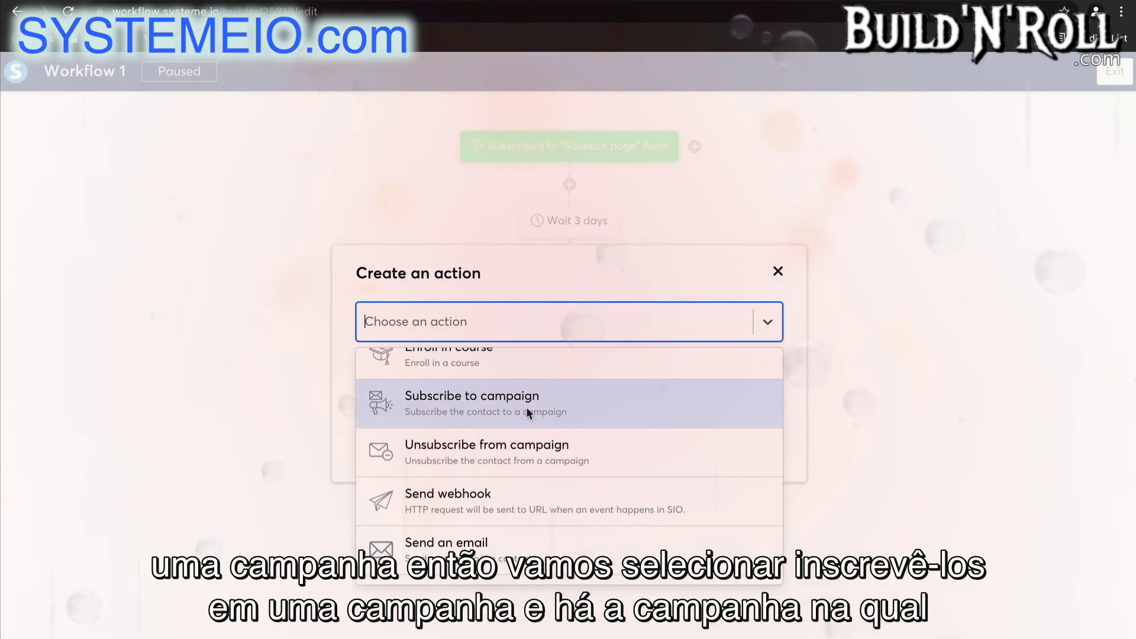
pyautogui.click(526, 408)
pyautogui.click(432, 372)
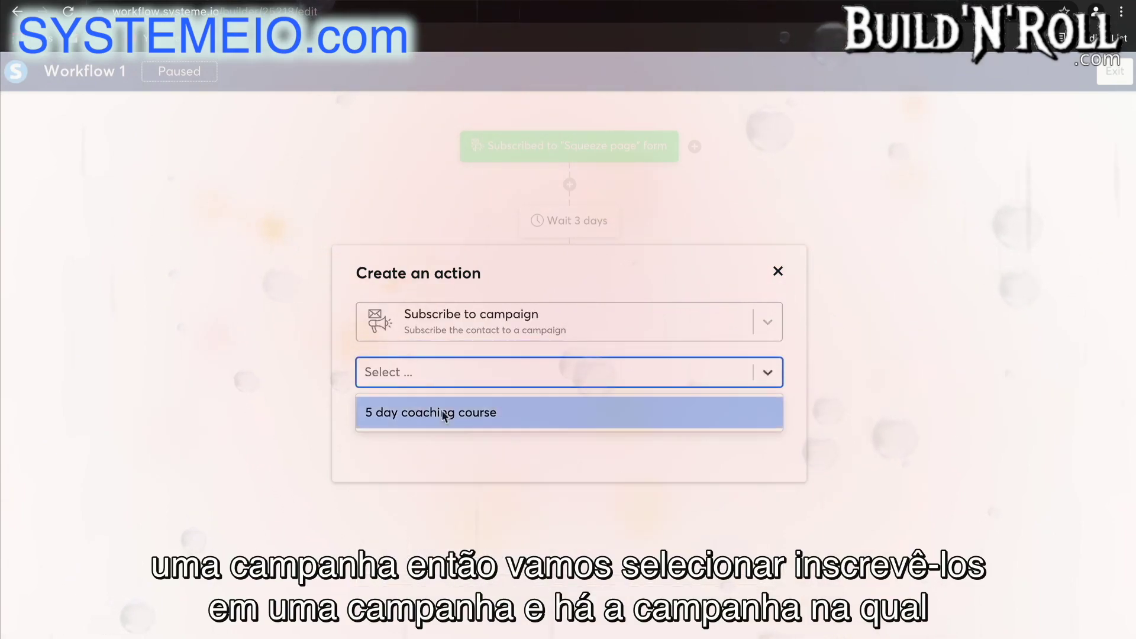
pyautogui.click(393, 412)
pyautogui.click(375, 419)
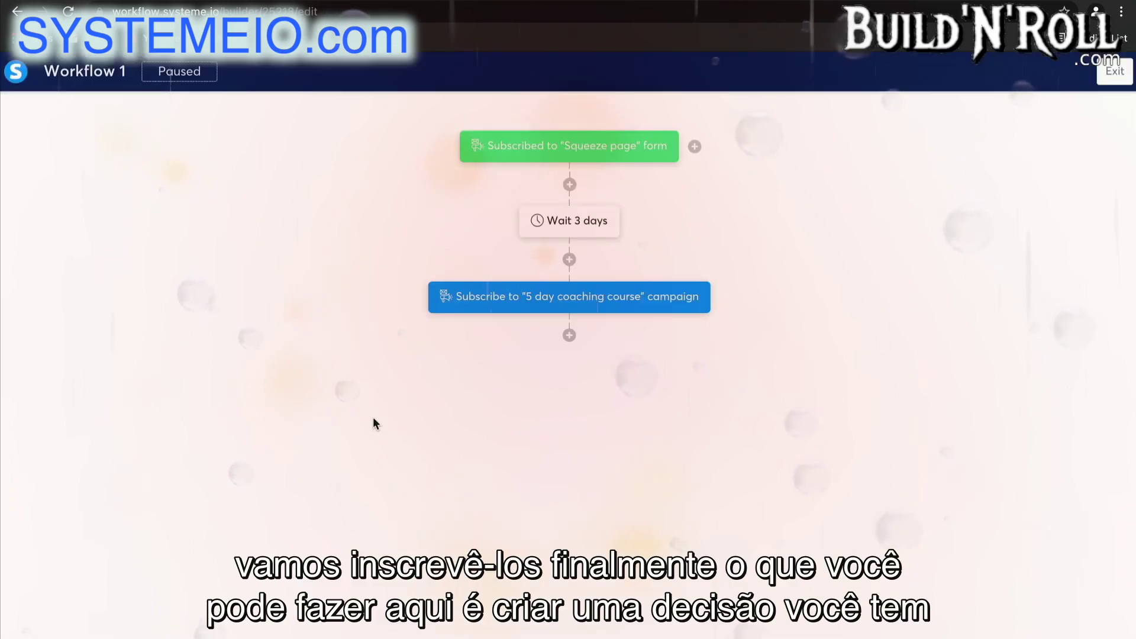
# Start a decision step below the campaign action, filtering by Tag for contacts tagged with Blog - leads.
pyautogui.click(569, 336)
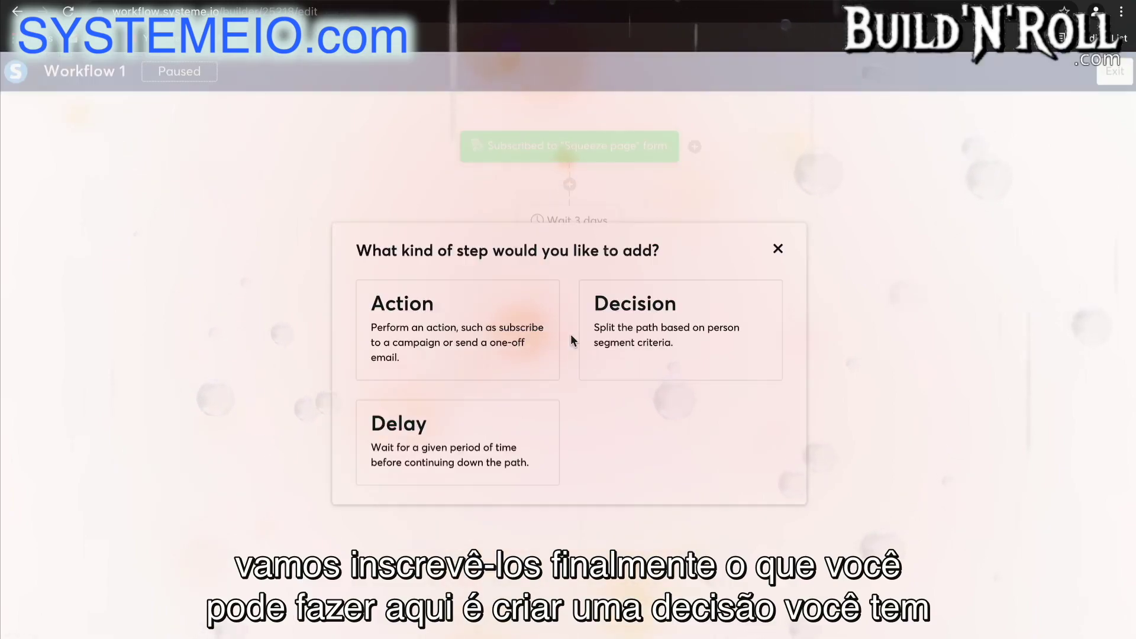
pyautogui.click(651, 351)
pyautogui.click(416, 274)
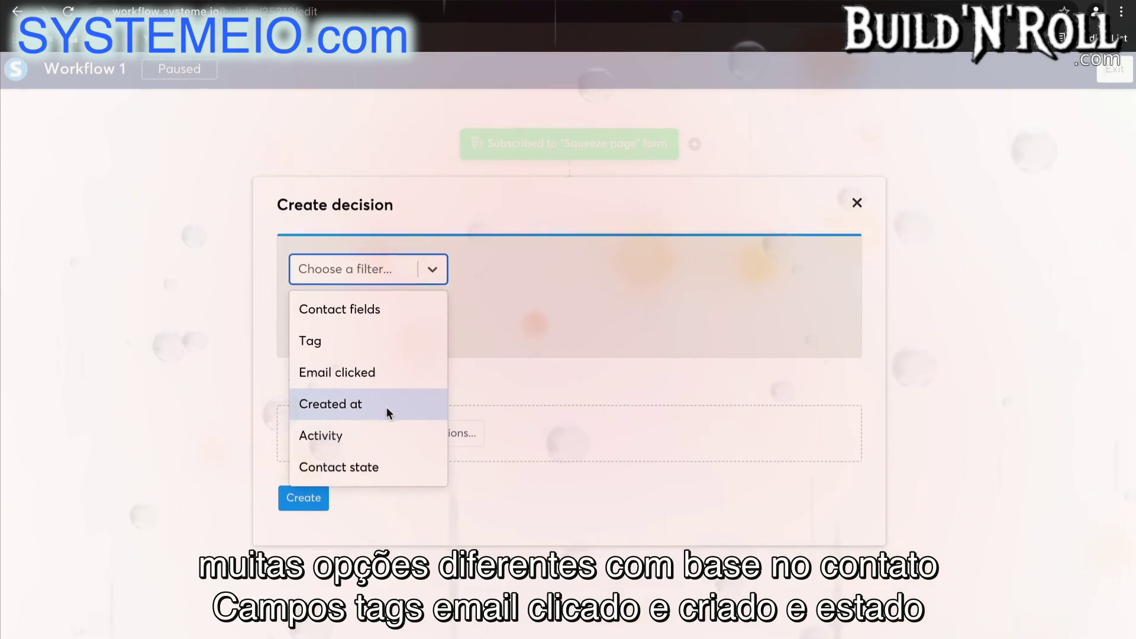
pyautogui.click(375, 347)
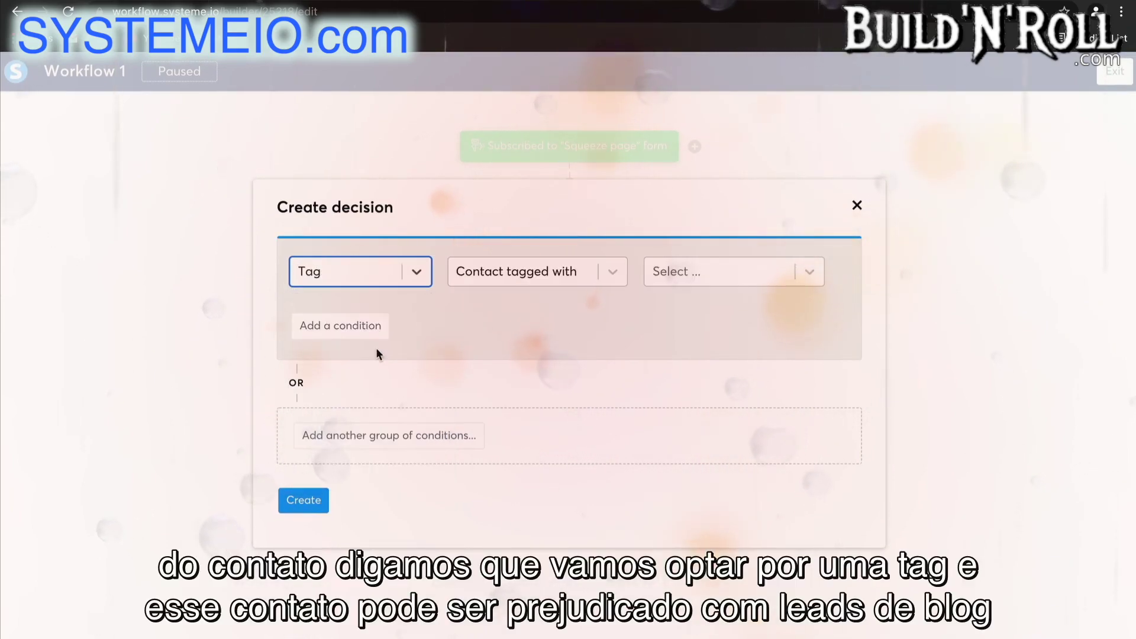
pyautogui.click(689, 271)
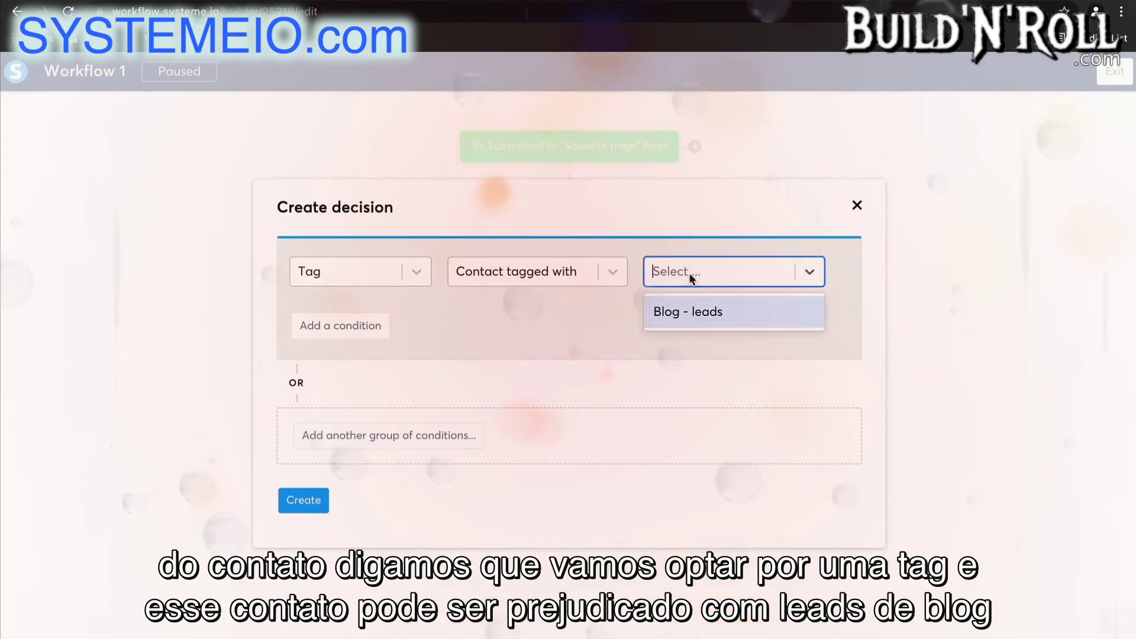
pyautogui.click(690, 315)
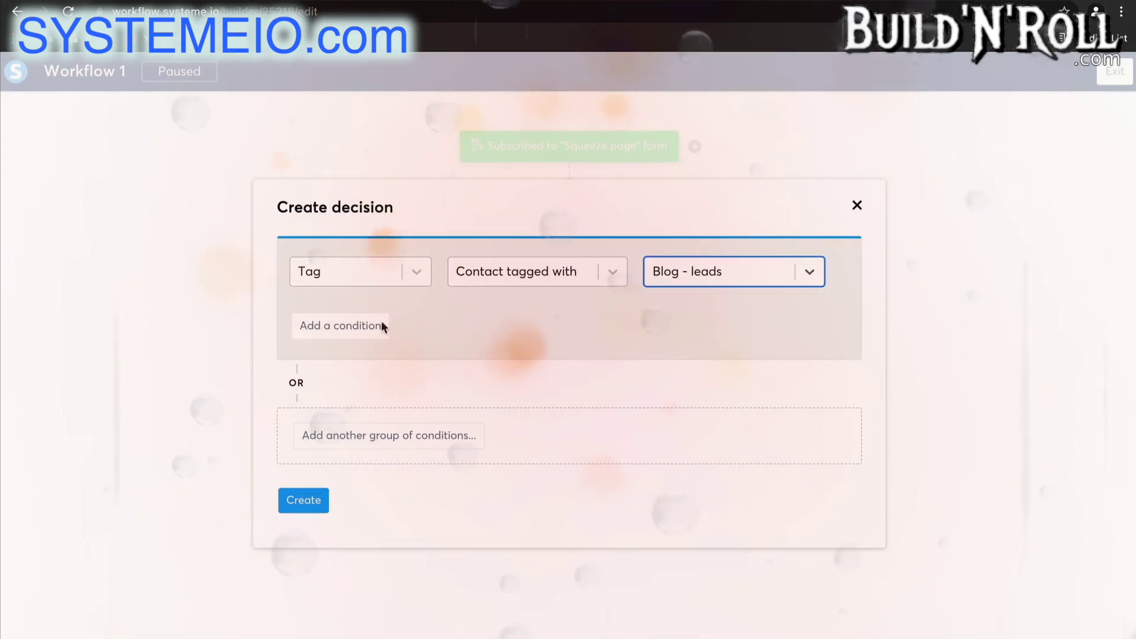
# Add a second Tag condition for contacts not tagged with Blog - leads and create the decision.
pyautogui.click(362, 325)
pyautogui.click(379, 301)
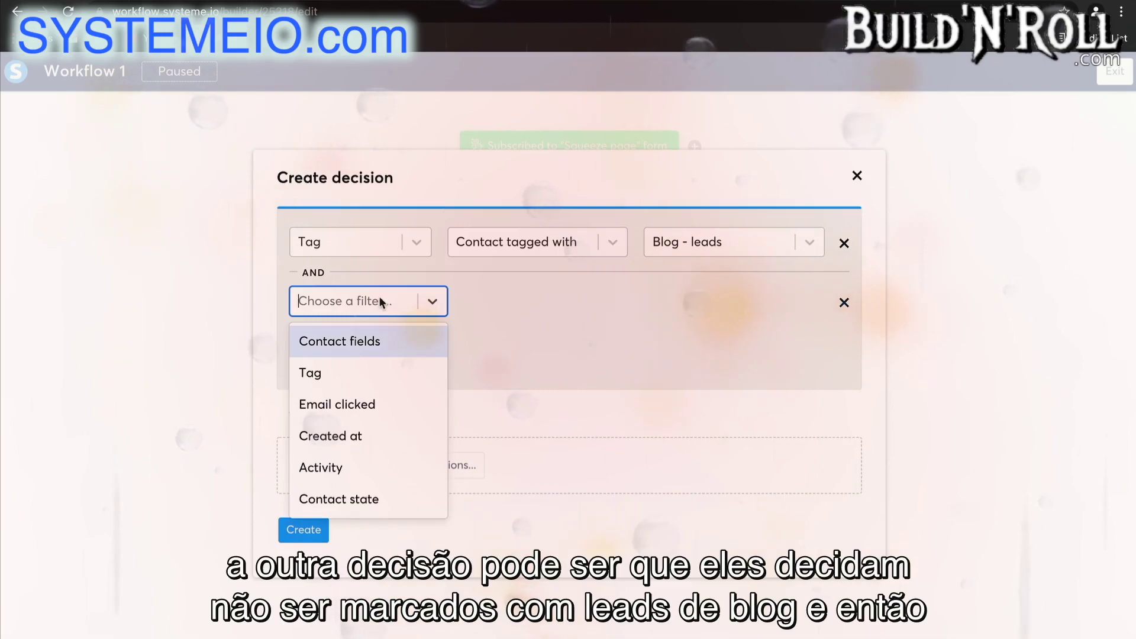
pyautogui.click(363, 374)
pyautogui.click(523, 303)
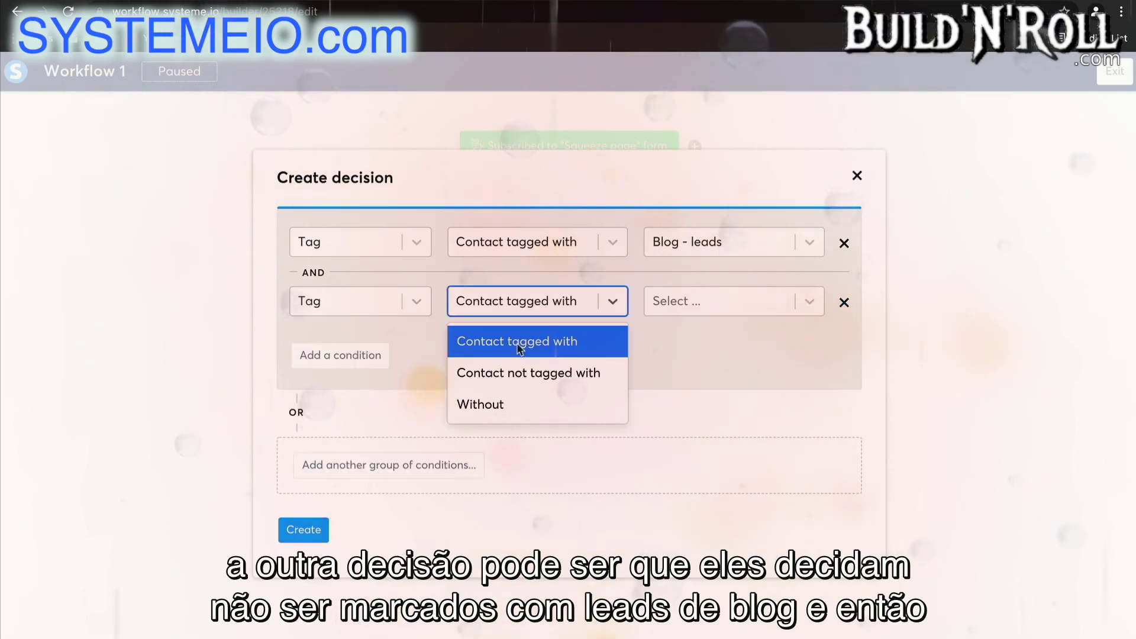
pyautogui.click(518, 373)
pyautogui.click(670, 307)
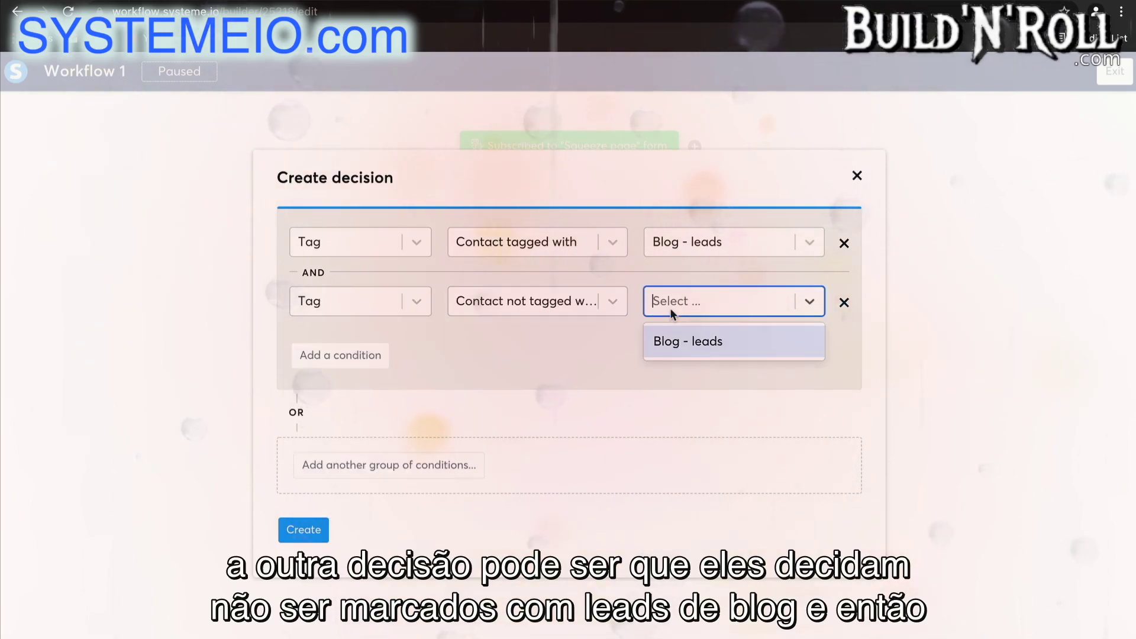
pyautogui.click(678, 349)
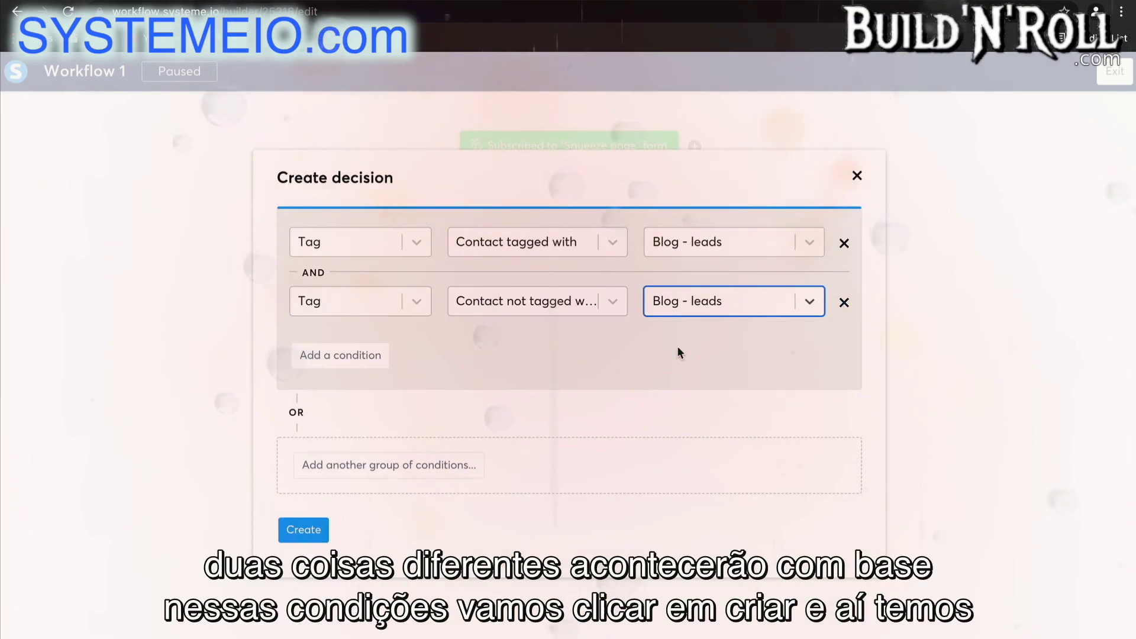
pyautogui.click(303, 530)
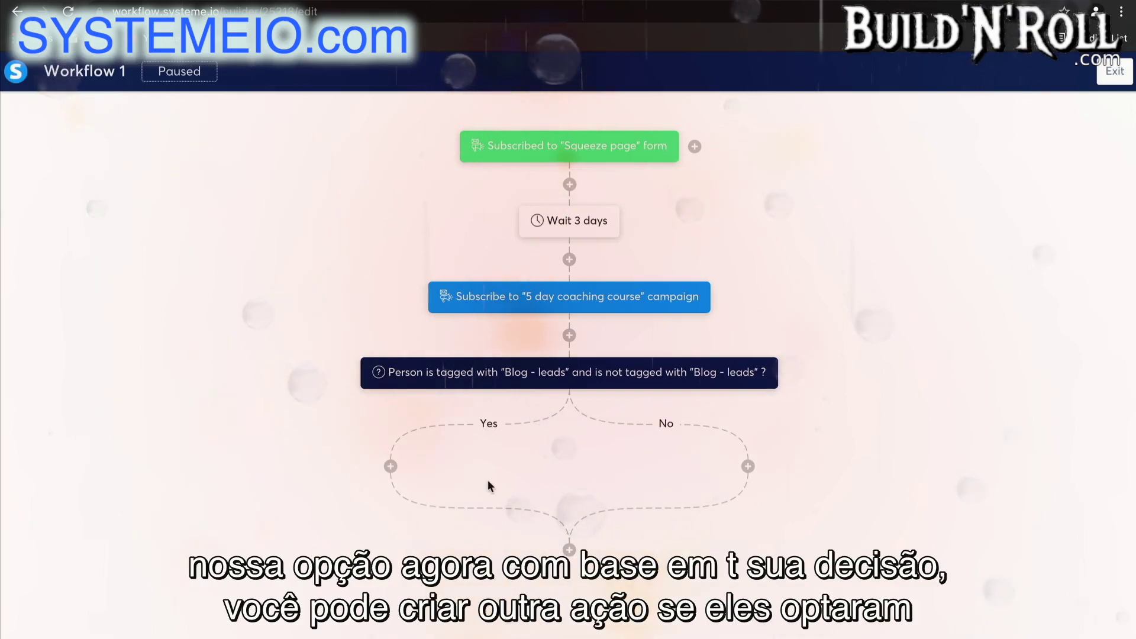
# Add an Unsubscribe from campaign action for the 5 day coaching course on the decision's Yes branch.
pyautogui.click(390, 466)
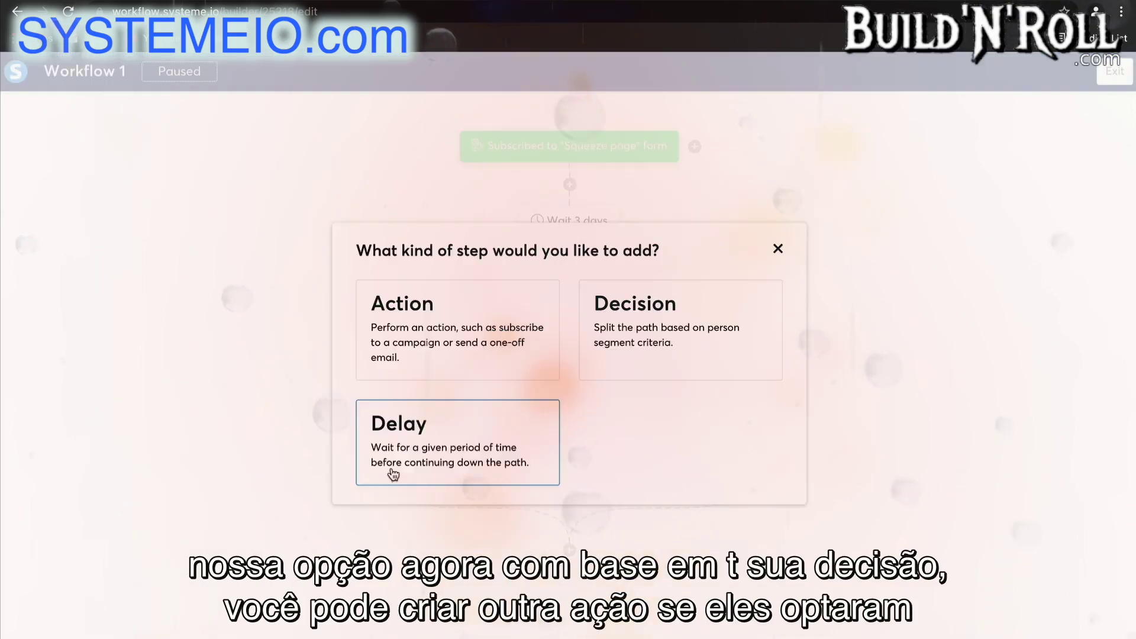
pyautogui.click(435, 358)
pyautogui.click(424, 321)
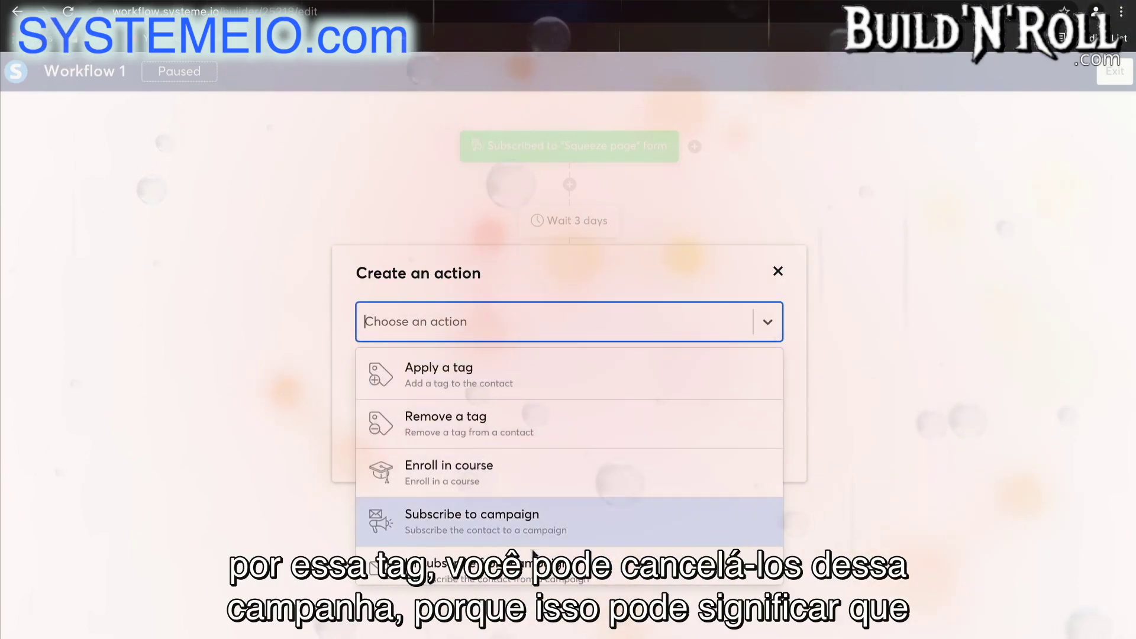
pyautogui.click(473, 567)
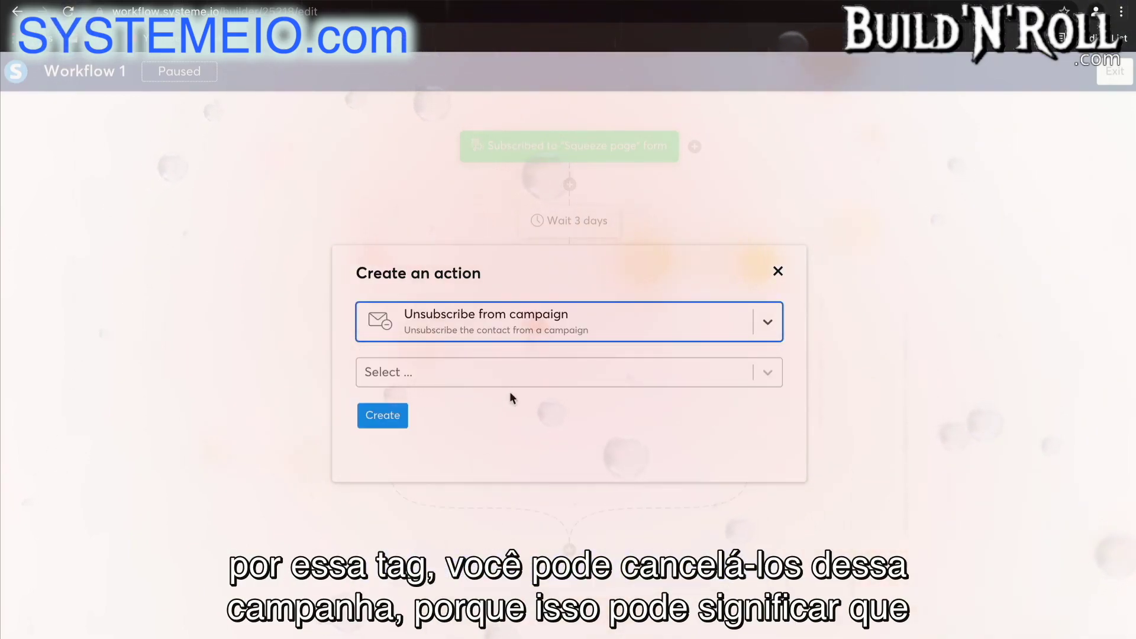
pyautogui.click(521, 374)
pyautogui.click(505, 414)
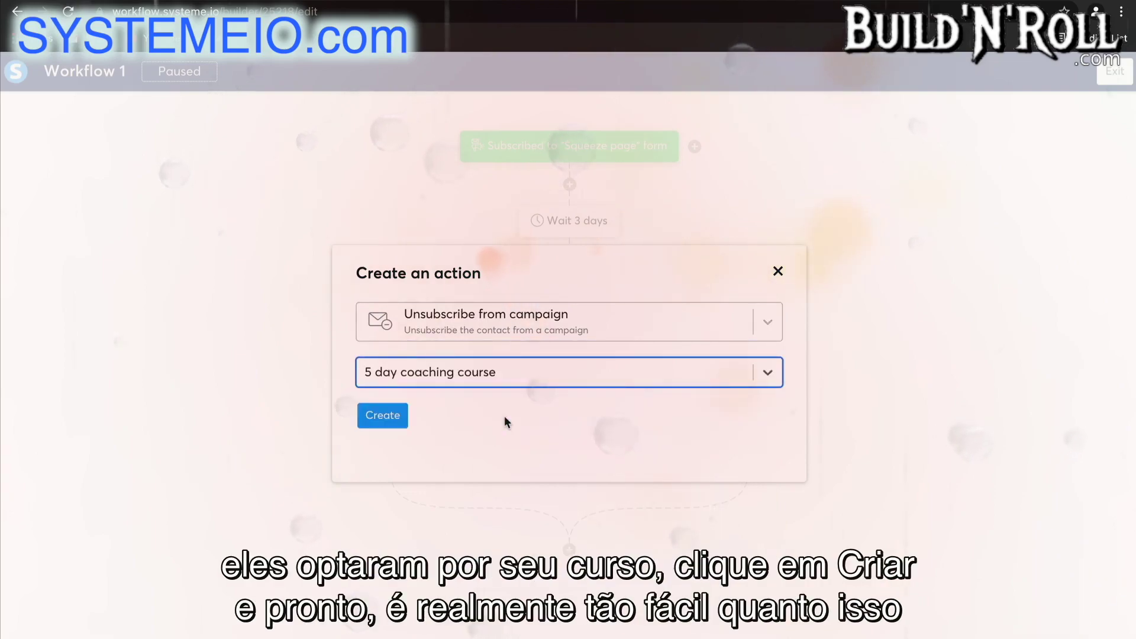
pyautogui.click(394, 415)
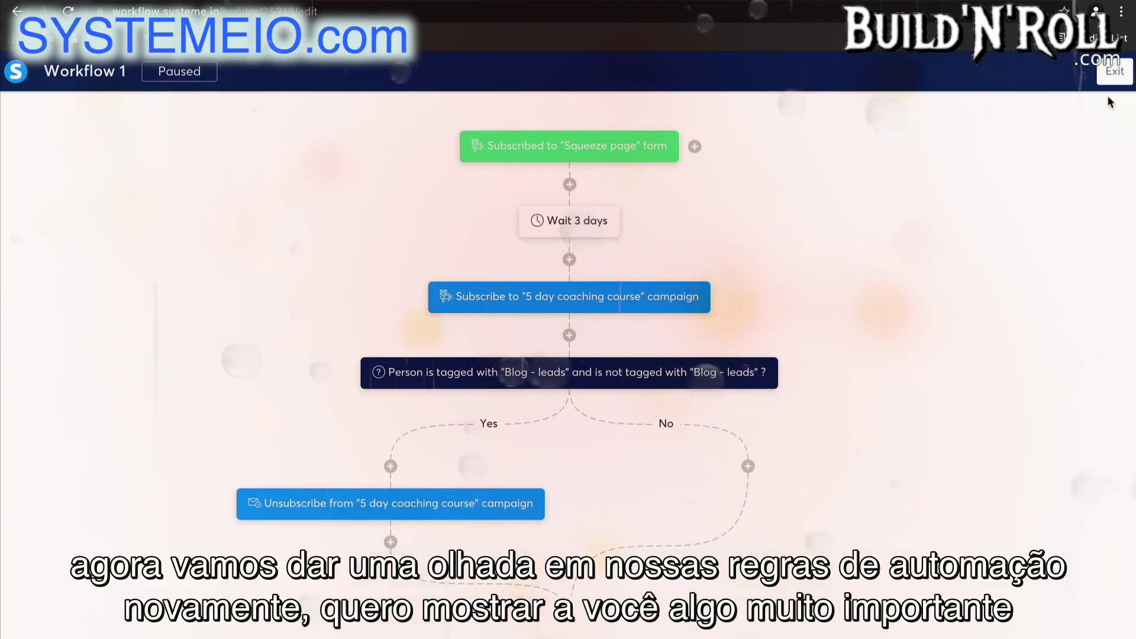
# Leave the workflow and start a new rule under the automation rules.
pyautogui.click(1115, 71)
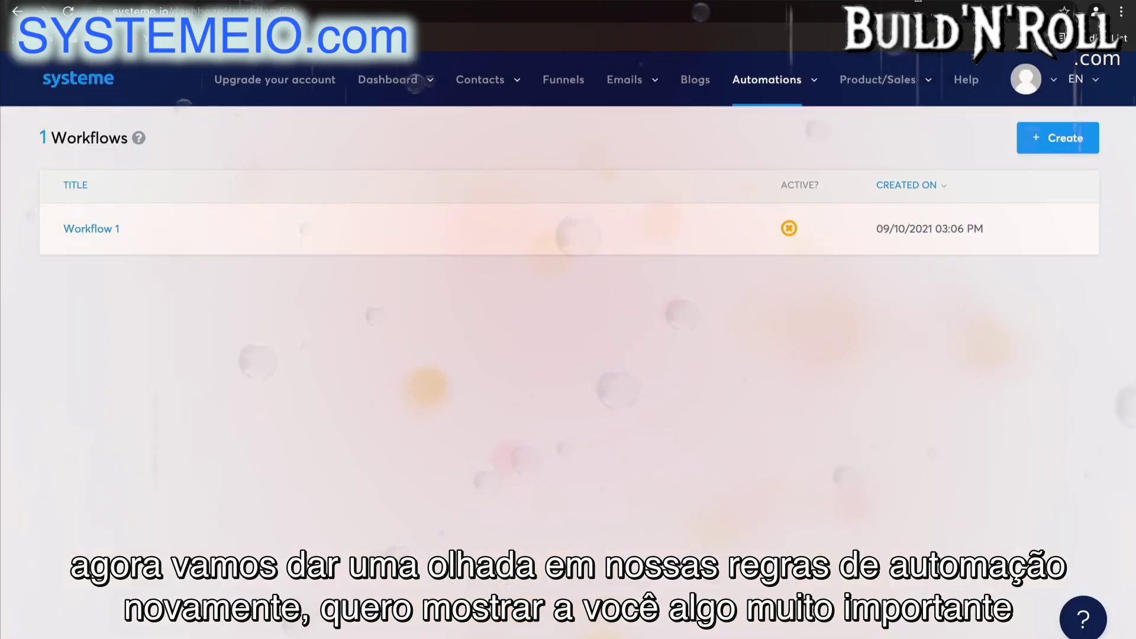
pyautogui.moveTo(810, 88)
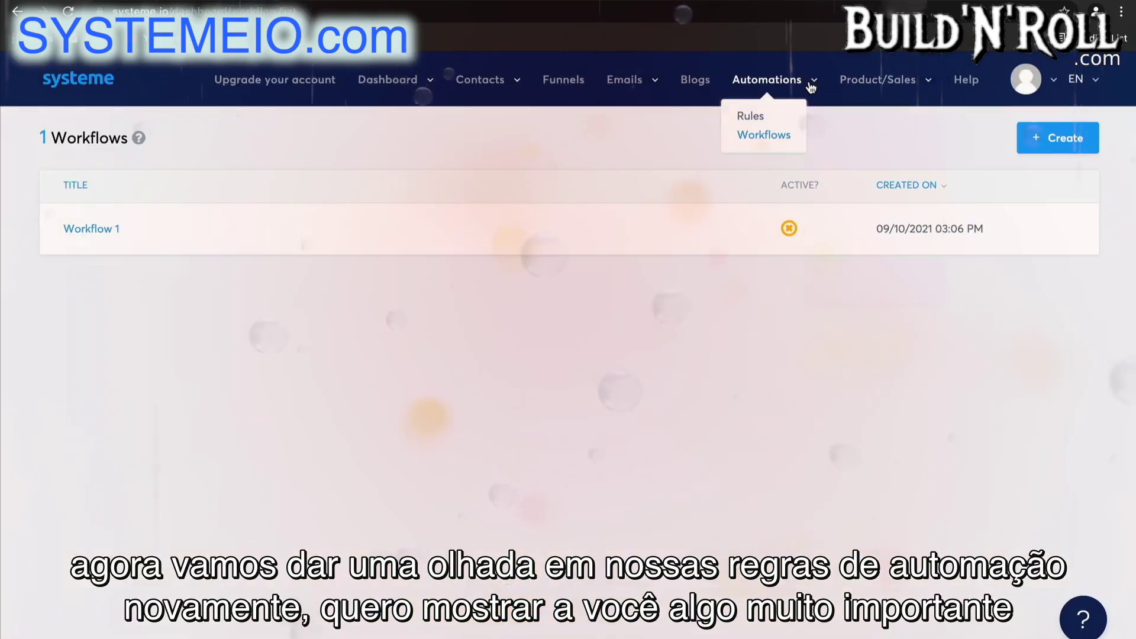
pyautogui.click(756, 120)
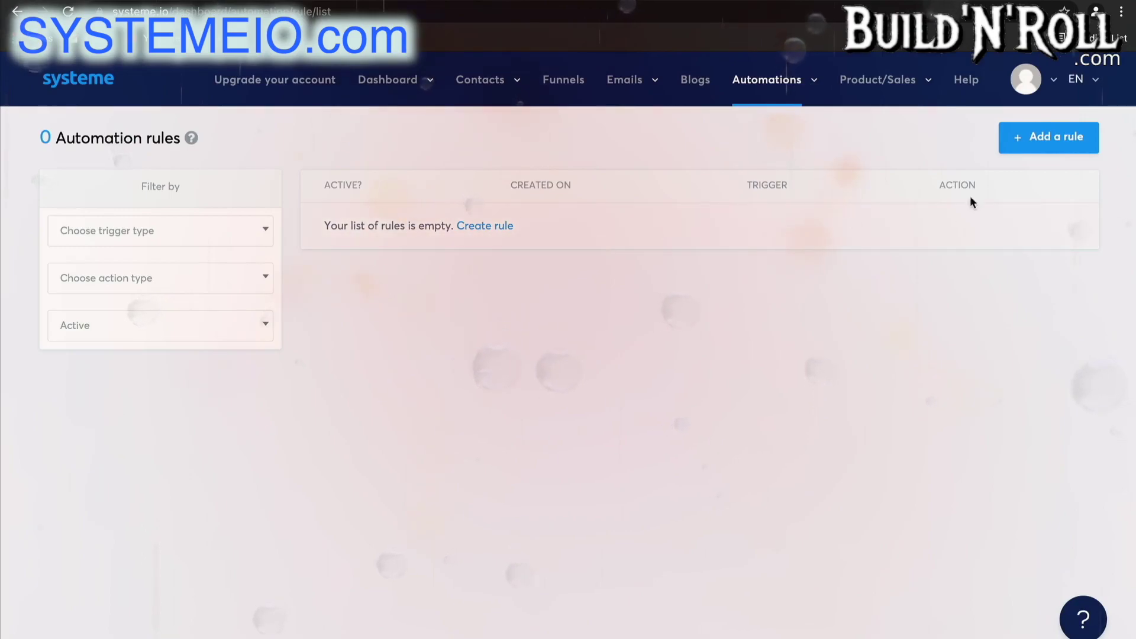
pyautogui.click(1023, 142)
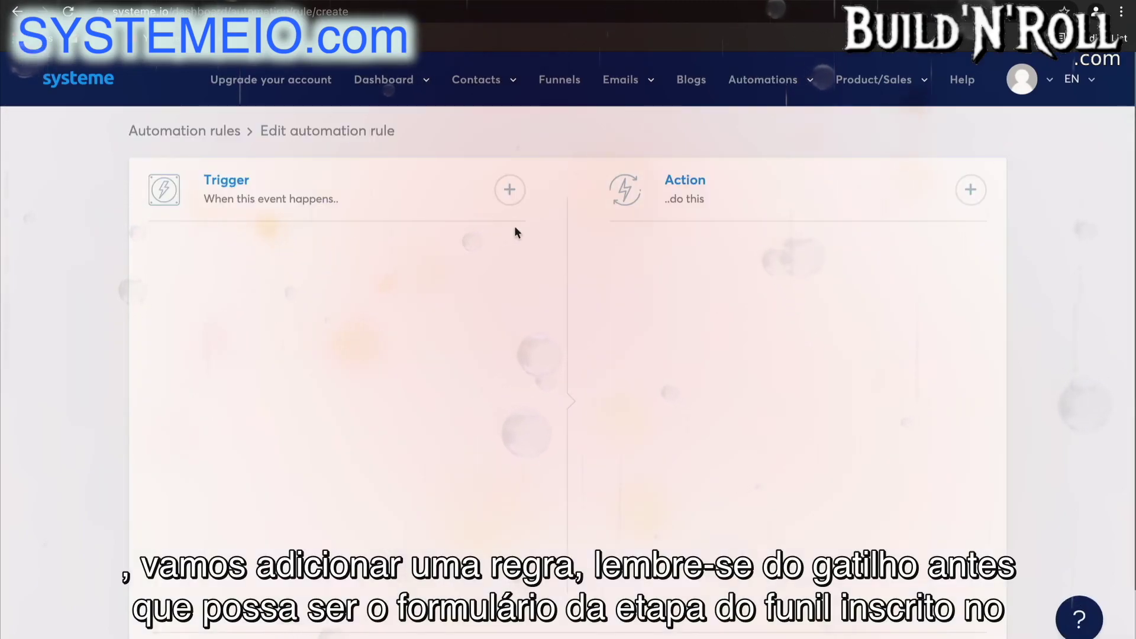
# Set the rule's trigger to Funnel step form subscribed for Sales Funnel's Thank You Page and choose the webhook action.
pyautogui.click(509, 190)
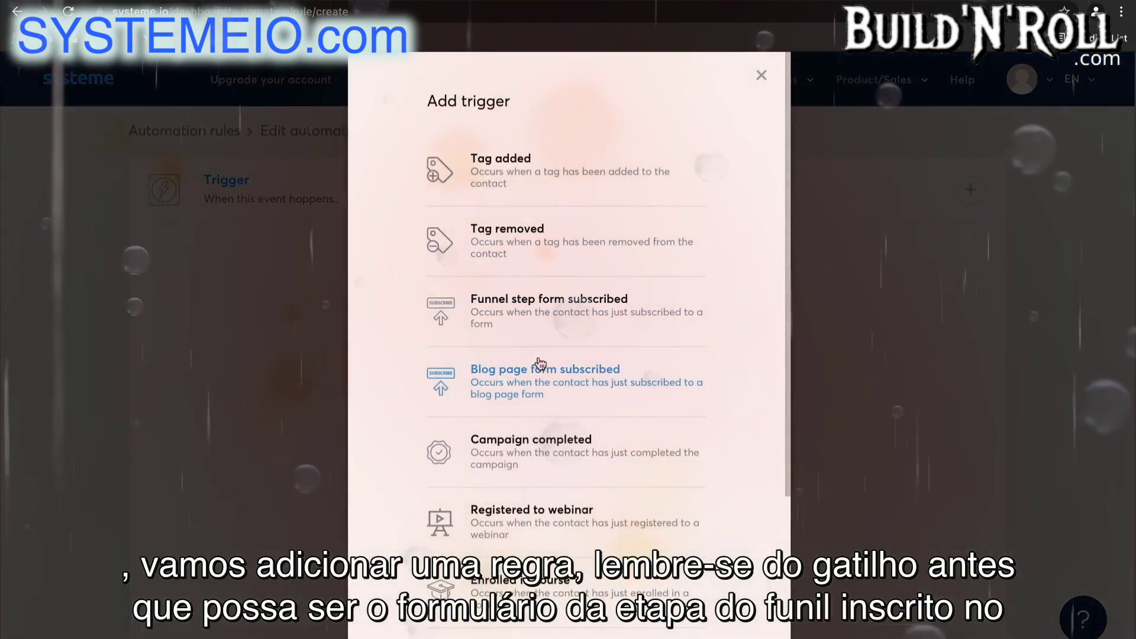
pyautogui.click(560, 320)
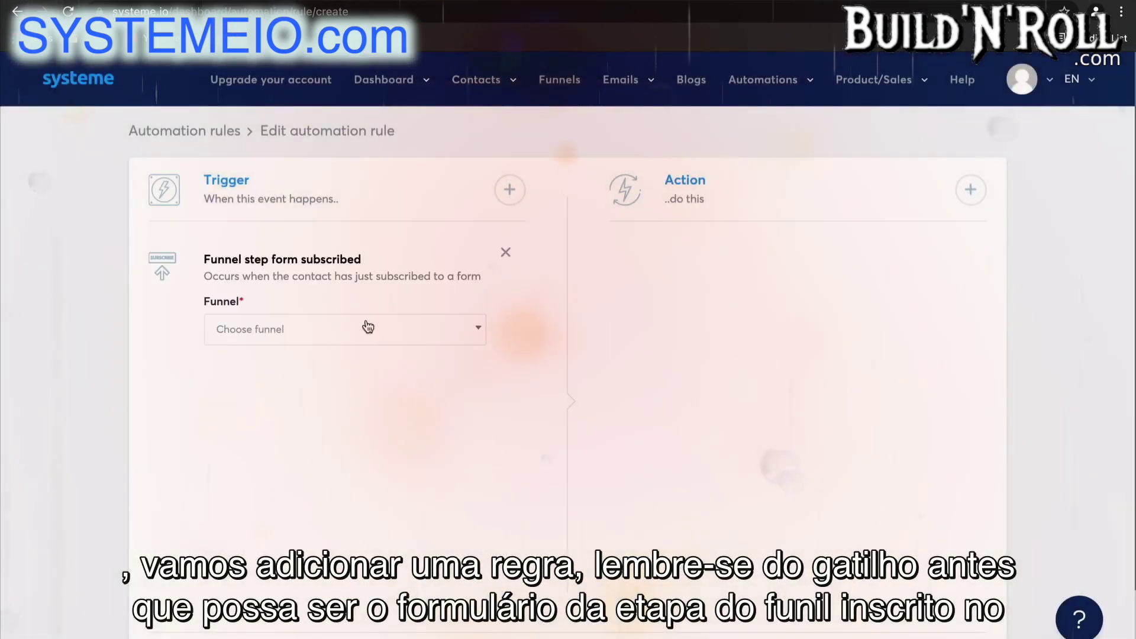
pyautogui.click(368, 325)
pyautogui.click(337, 385)
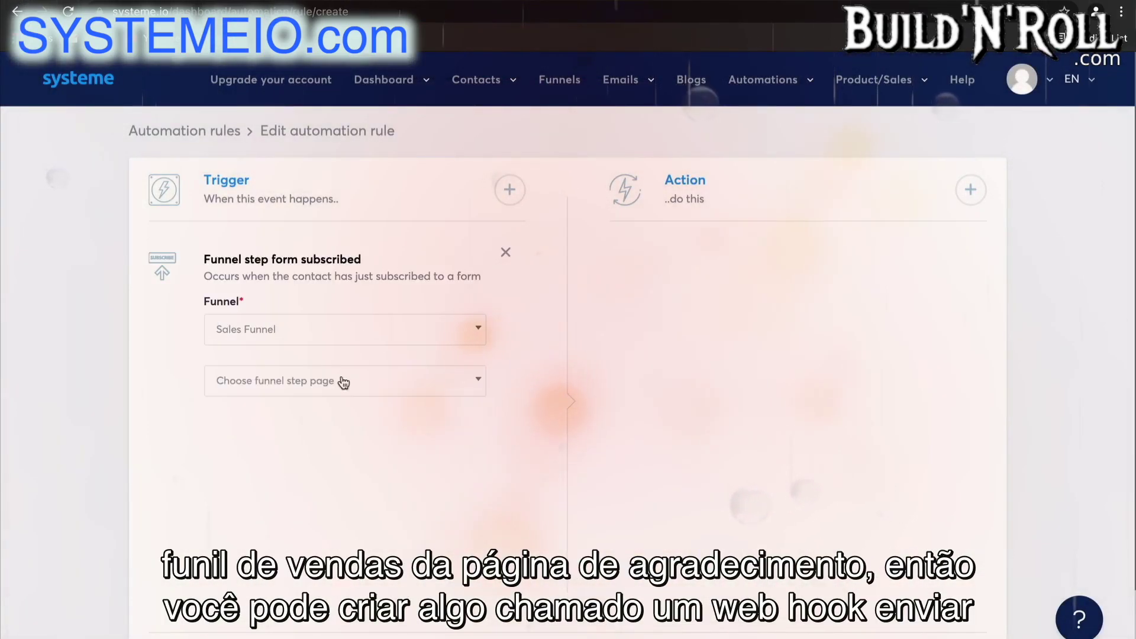
pyautogui.click(343, 383)
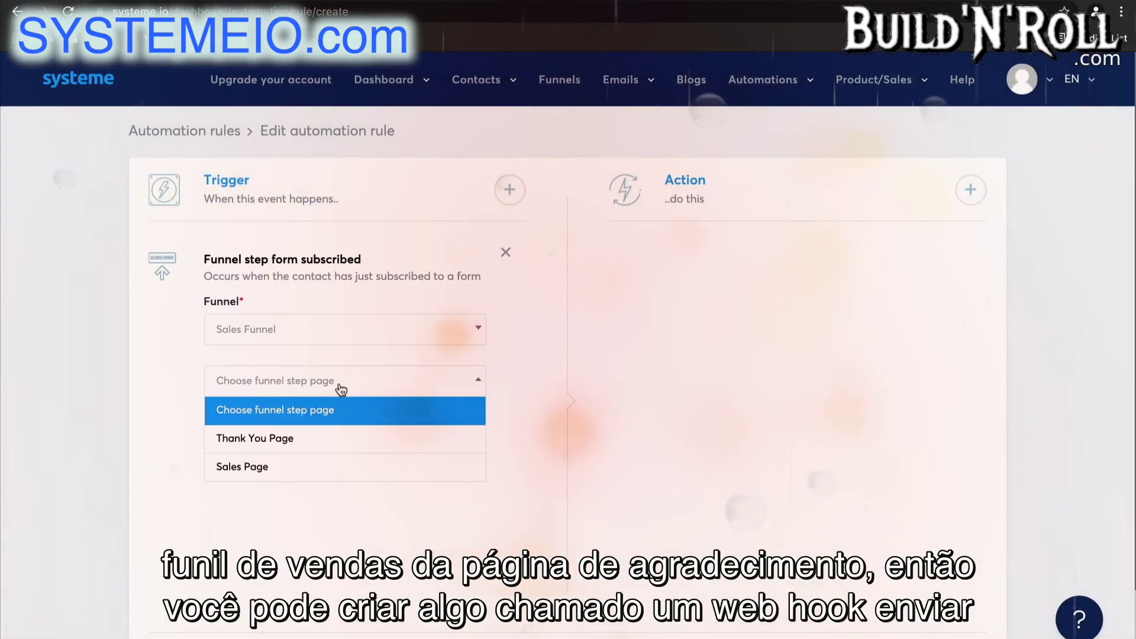
pyautogui.click(325, 440)
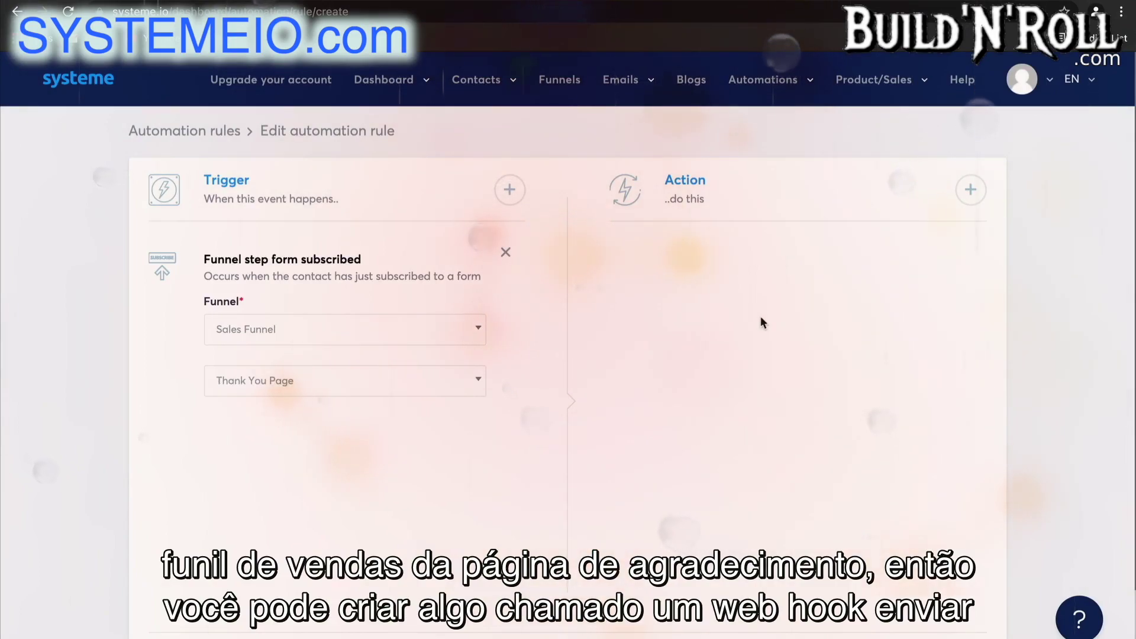
pyautogui.click(970, 190)
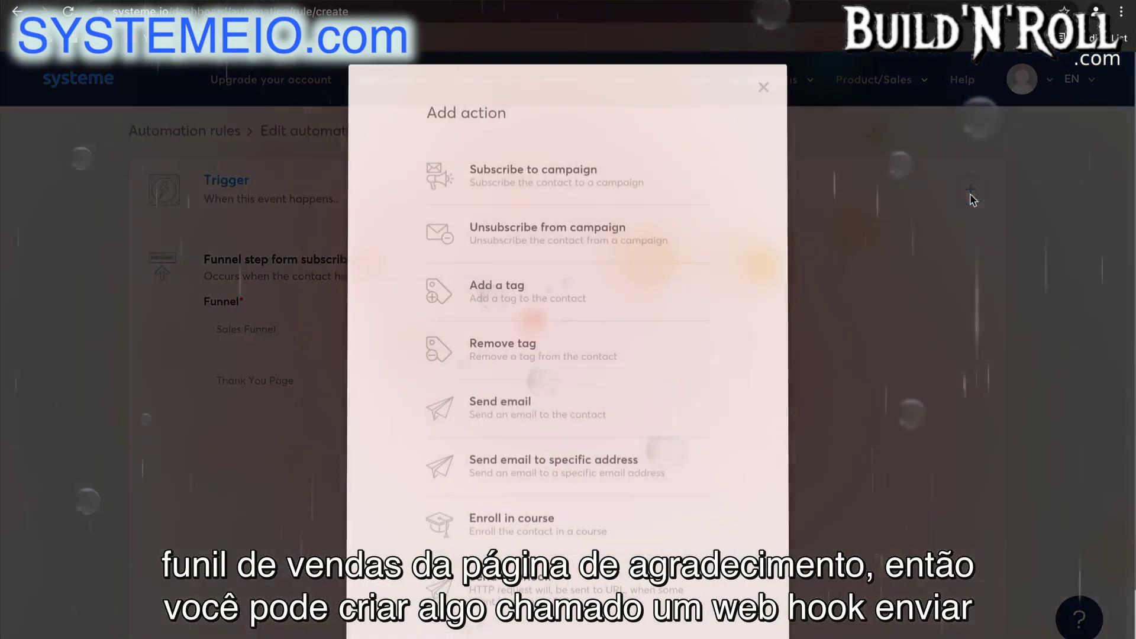
pyautogui.click(582, 593)
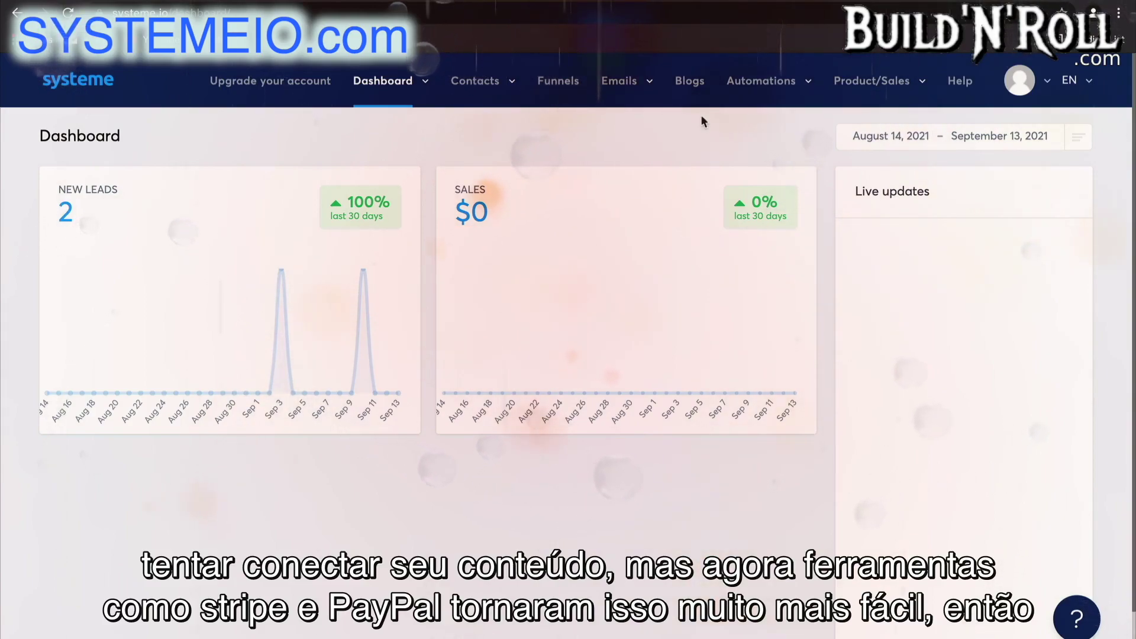
# Create a new course named Real Estate Course, keeping the default domain, theme and font.
pyautogui.moveTo(869, 82)
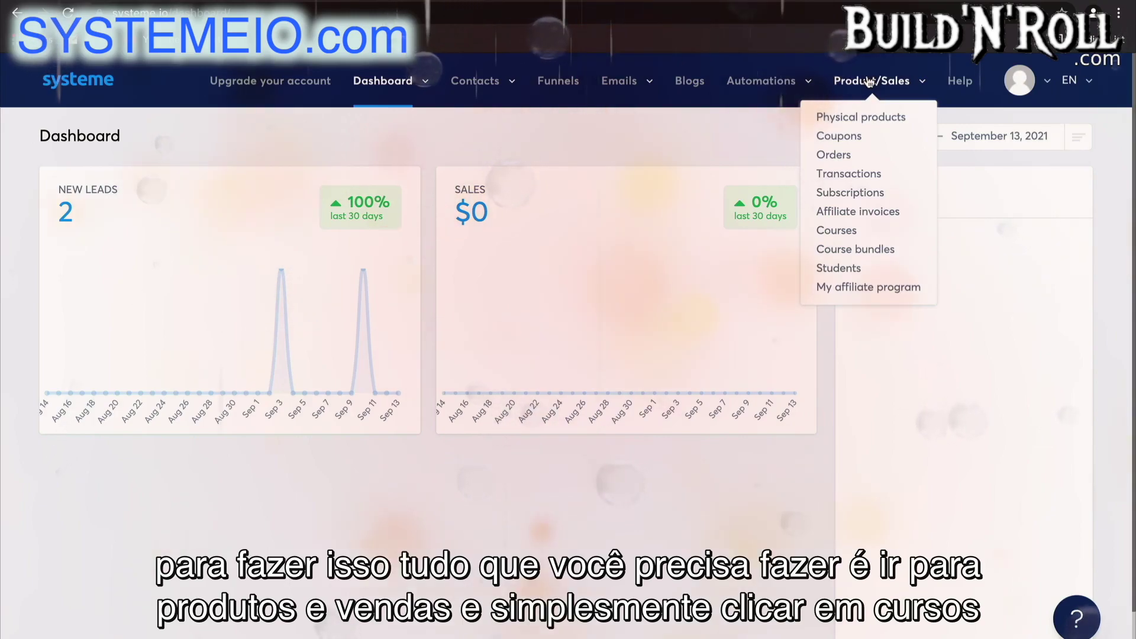
pyautogui.click(839, 234)
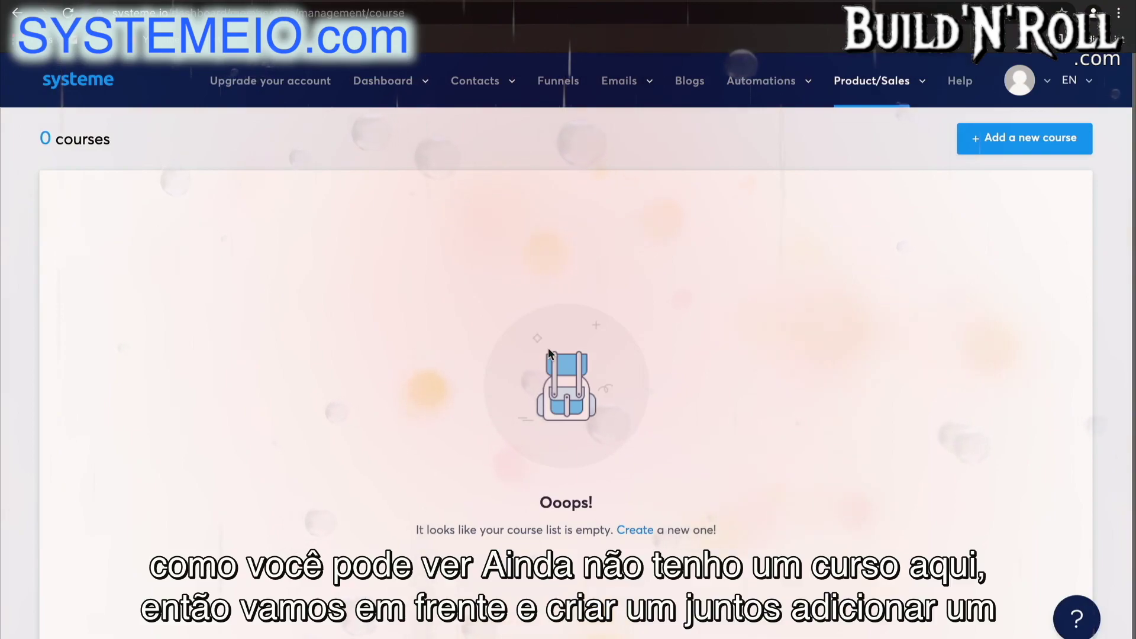
pyautogui.click(1051, 148)
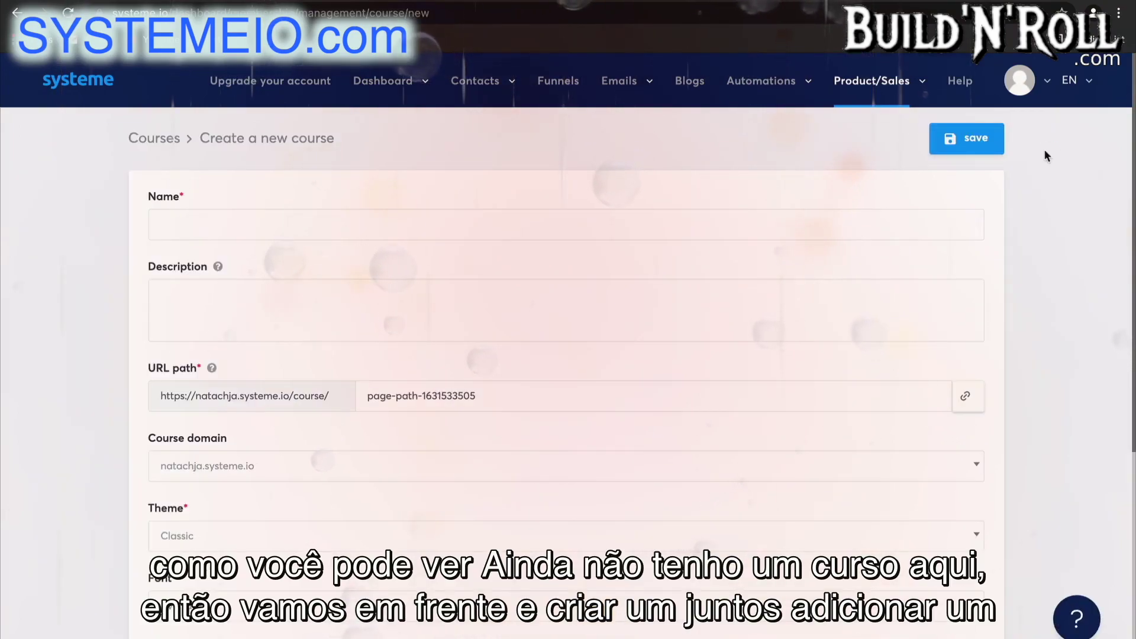
pyautogui.click(664, 220)
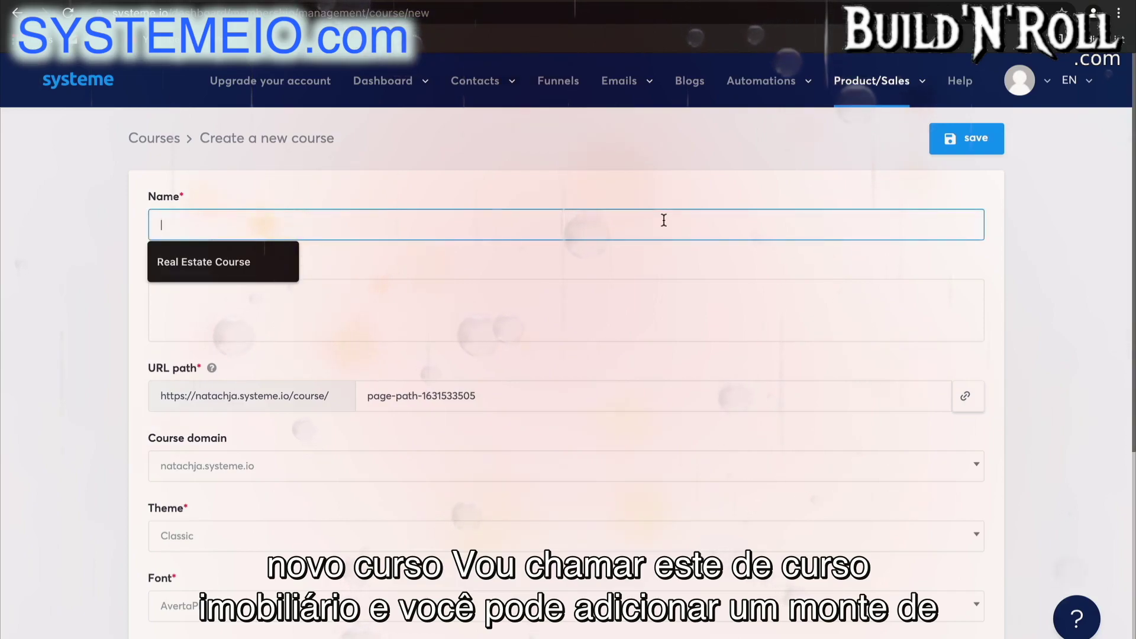
pyautogui.click(261, 270)
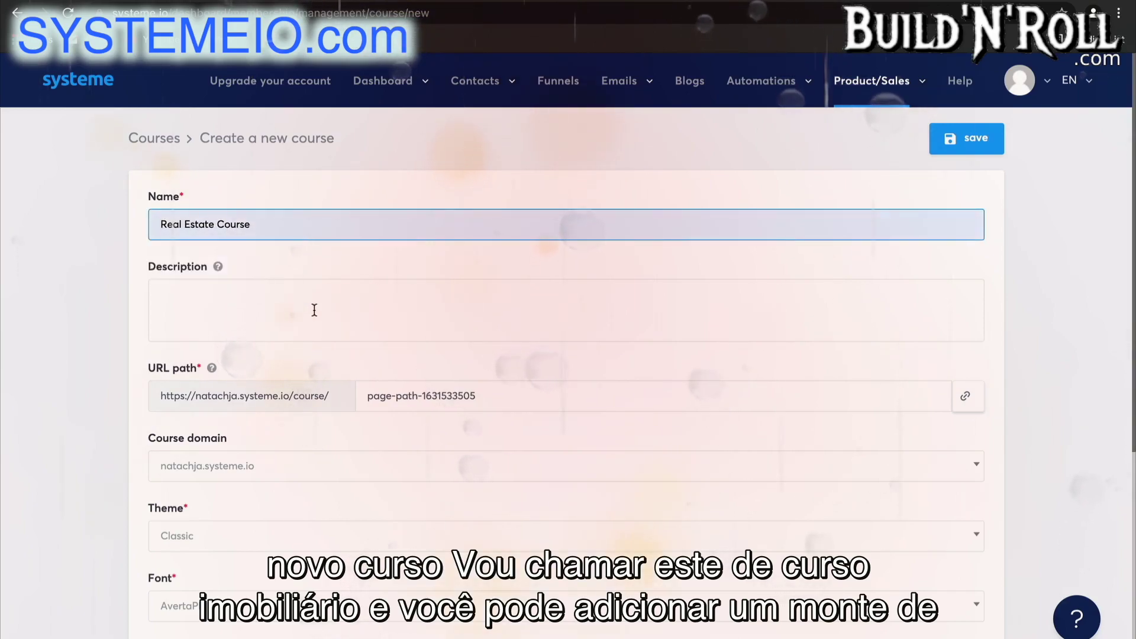
pyautogui.scroll(-4, 314, 309)
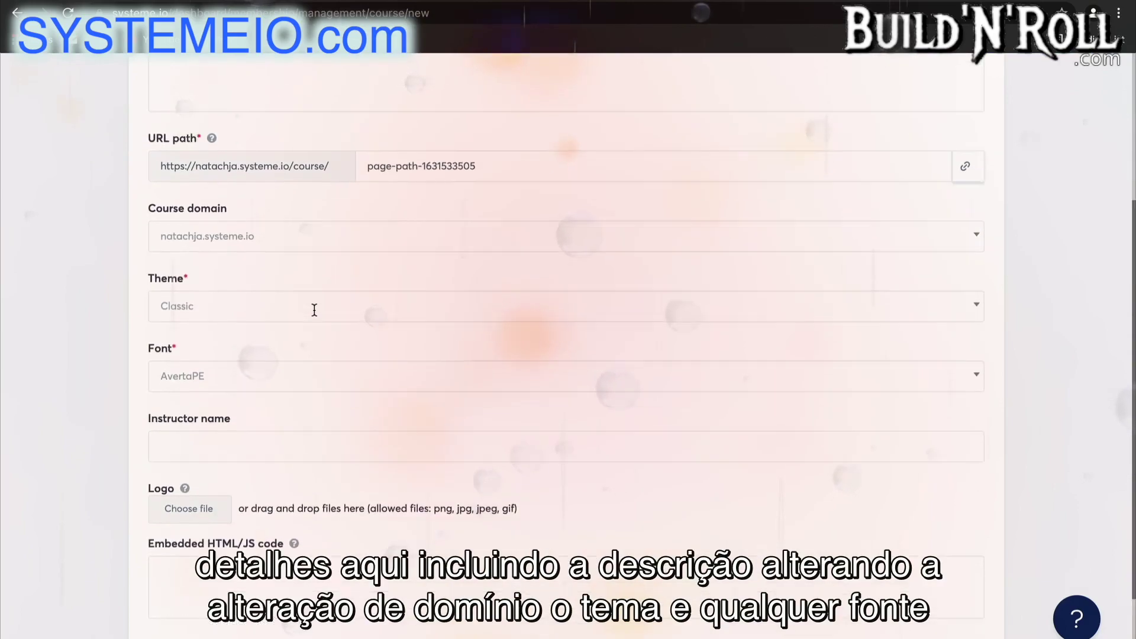
pyautogui.scroll(4, 320, 299)
pyautogui.scroll(-3, 373, 552)
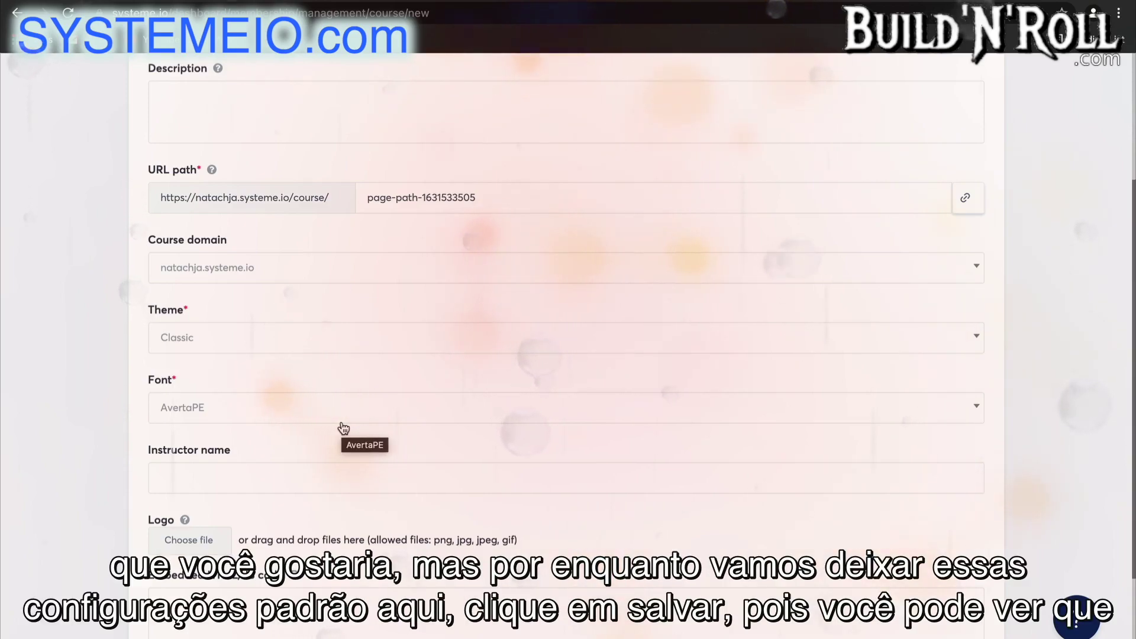
pyautogui.scroll(3, 343, 427)
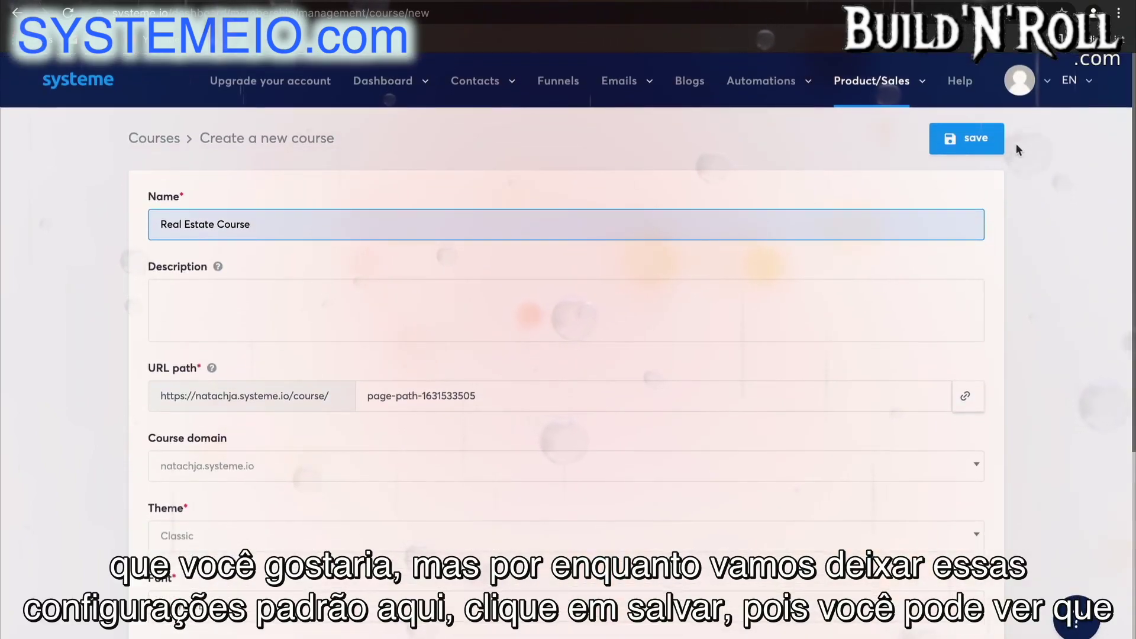
pyautogui.click(977, 140)
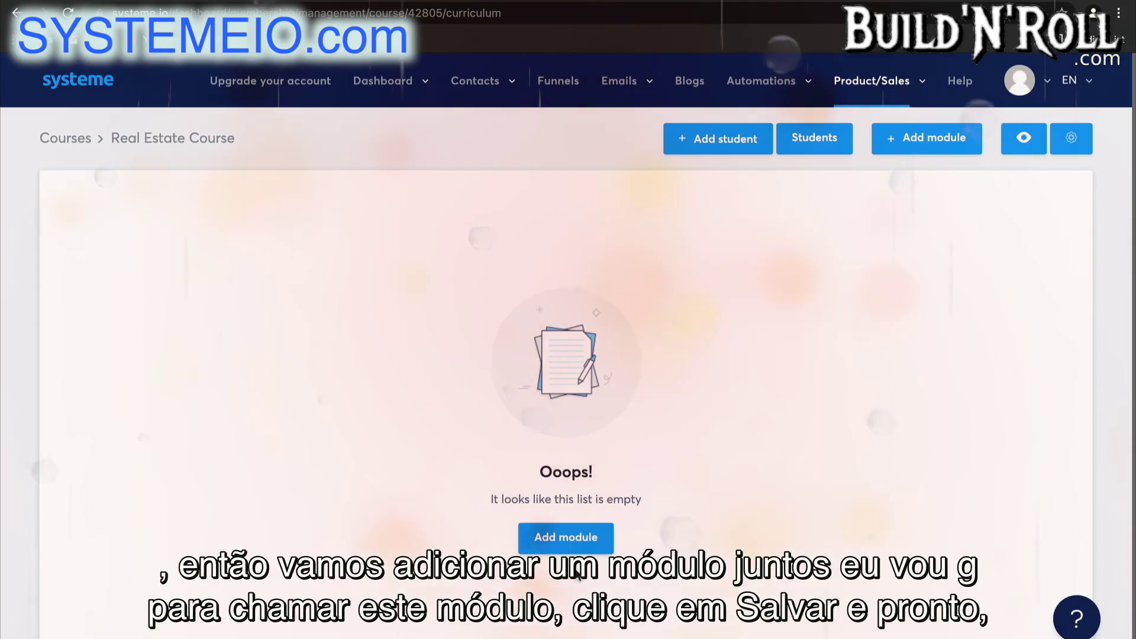
# Add a module named Module 1 to the Real Estate Course.
pyautogui.click(576, 540)
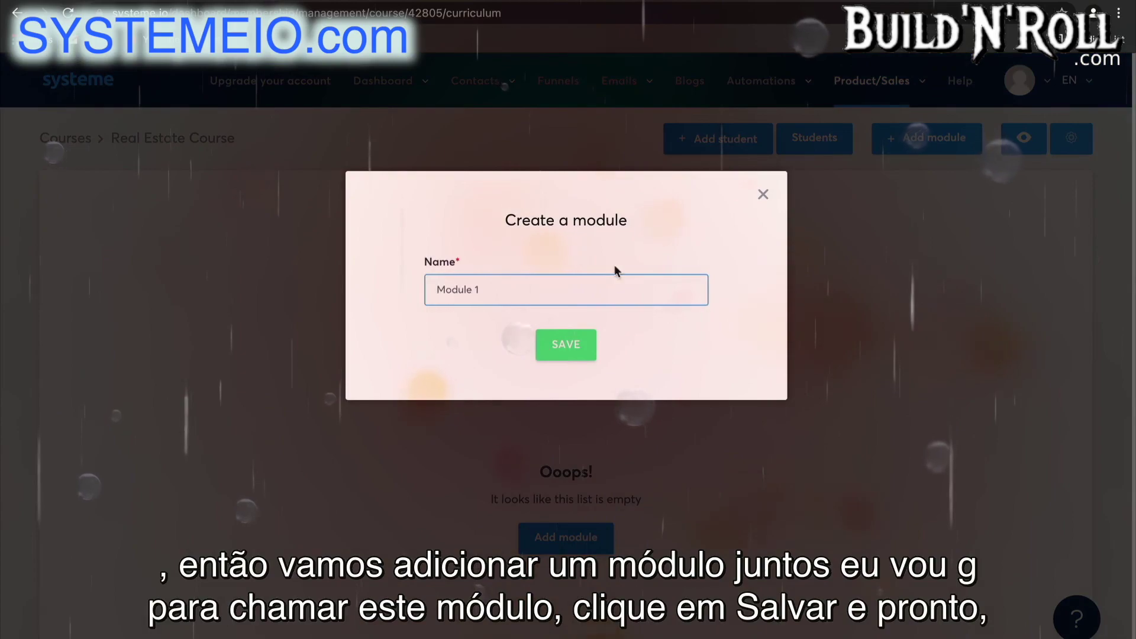
pyautogui.write('Module 1')
pyautogui.click(580, 340)
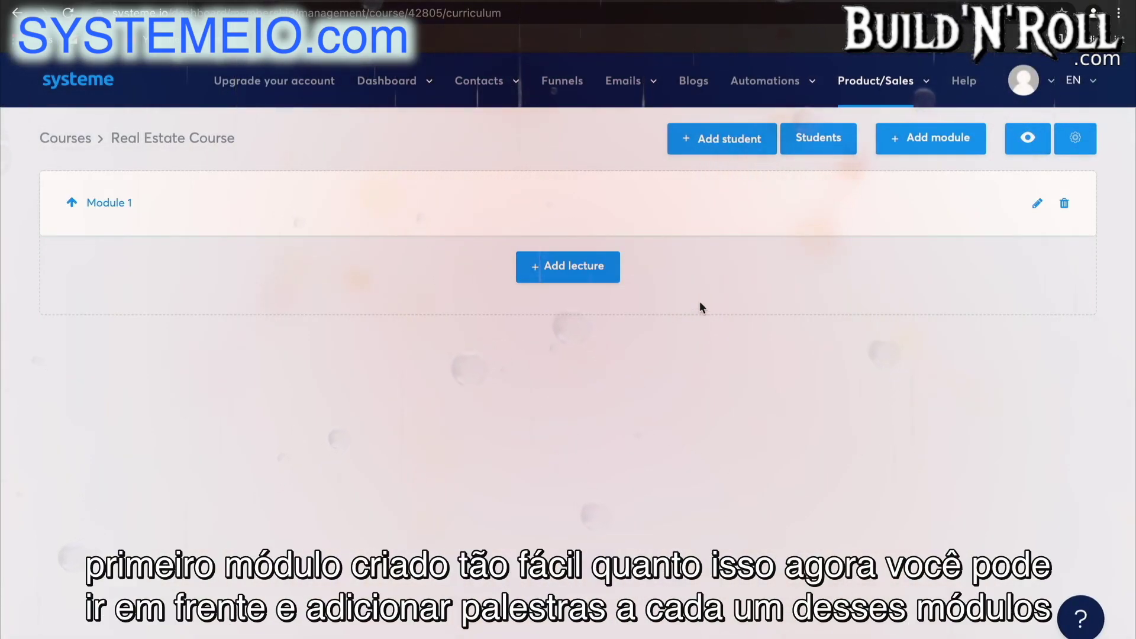
# Start a new lecture in Module 1 named "Chapter 1 - The foundations".
pyautogui.click(587, 269)
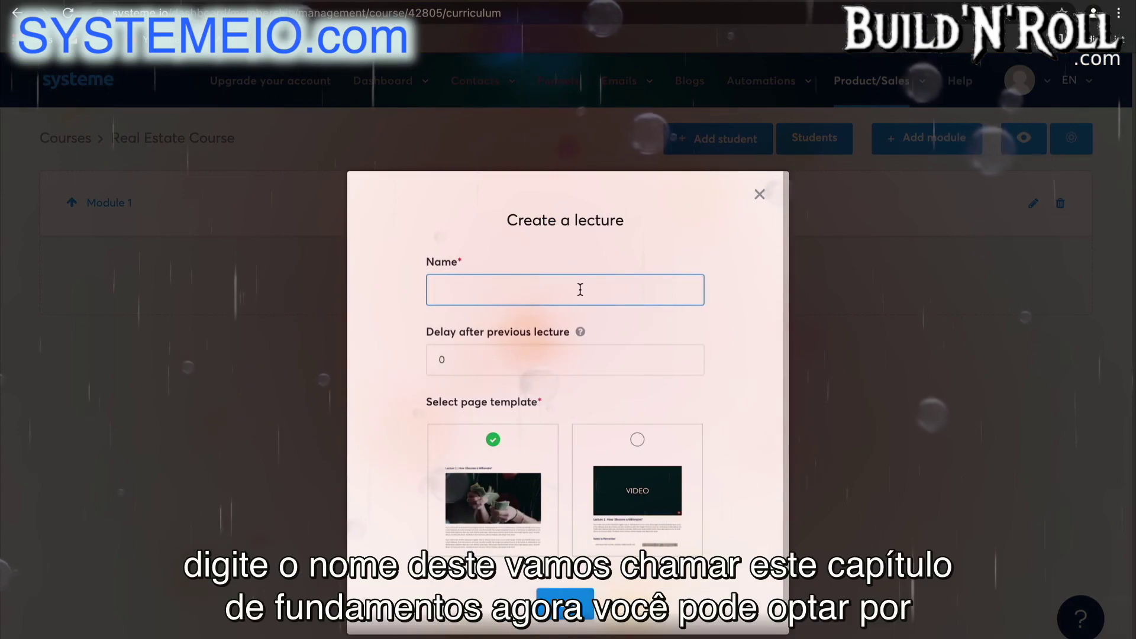
pyautogui.write('Chap')
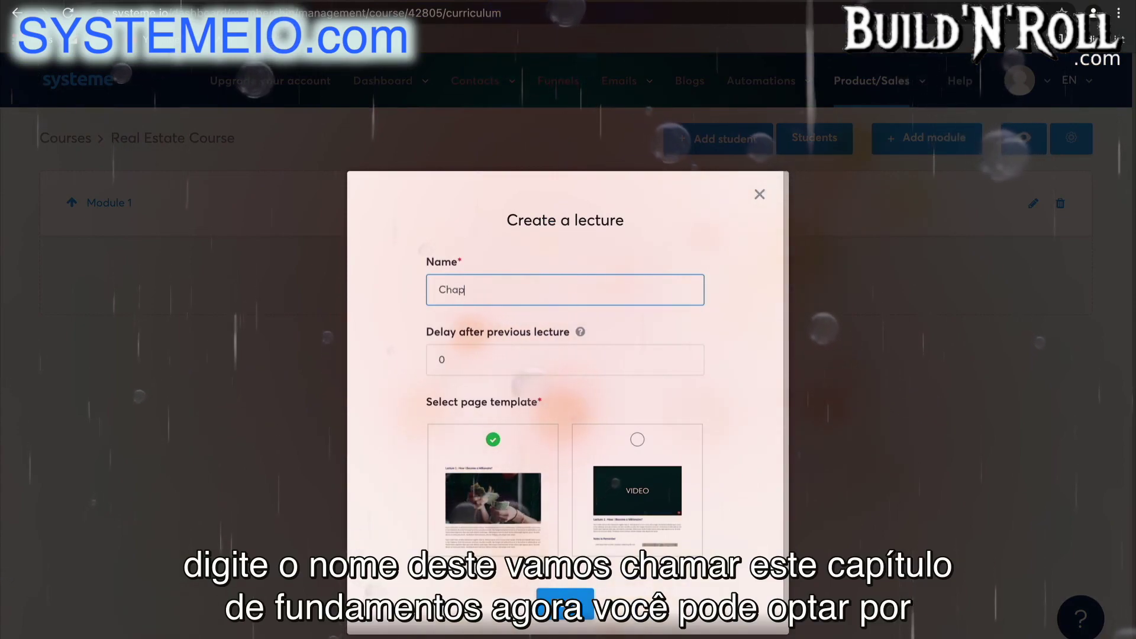
pyautogui.write('ter 1')
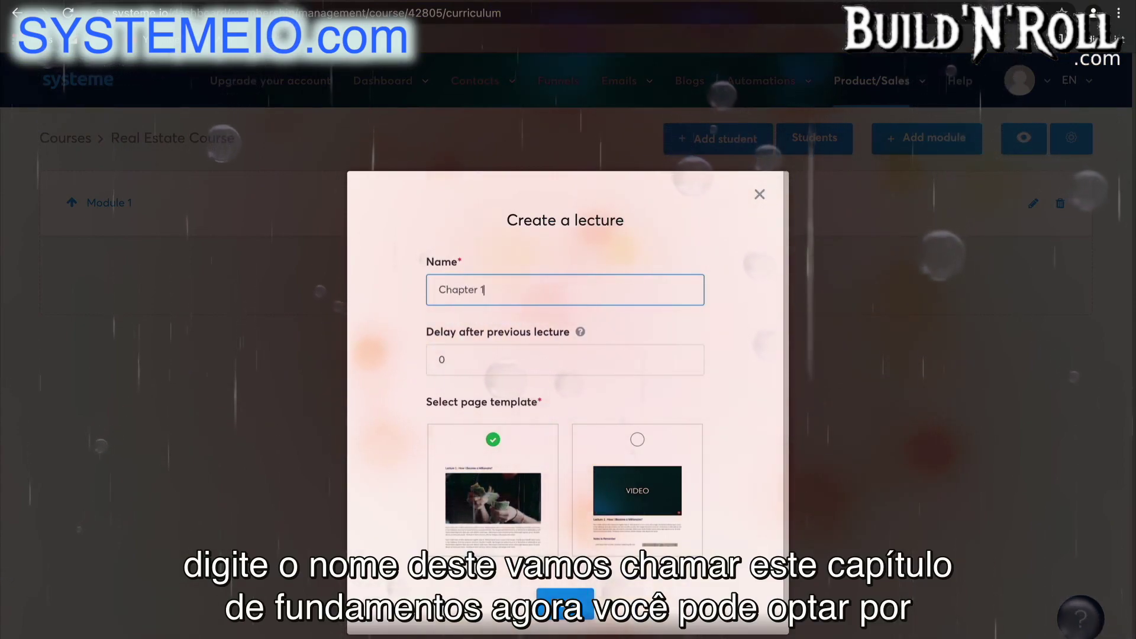
pyautogui.write(' - The founda')
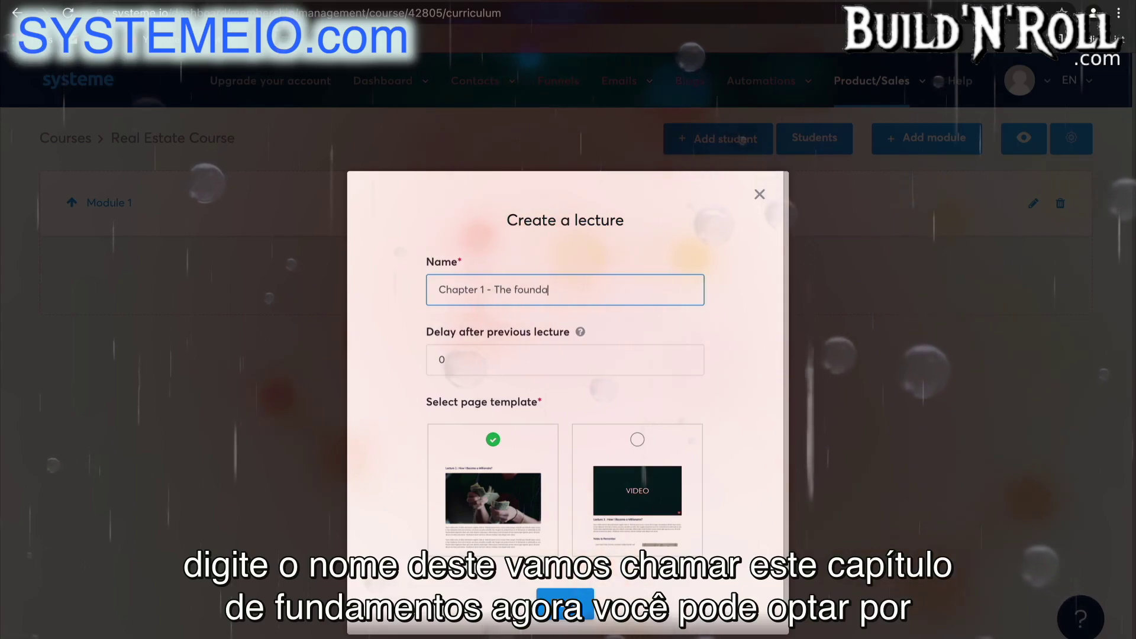
pyautogui.write('tions')
# Set the delay after the previous lecture to 7, choose the video page template and save the lecture.
pyautogui.click(574, 363)
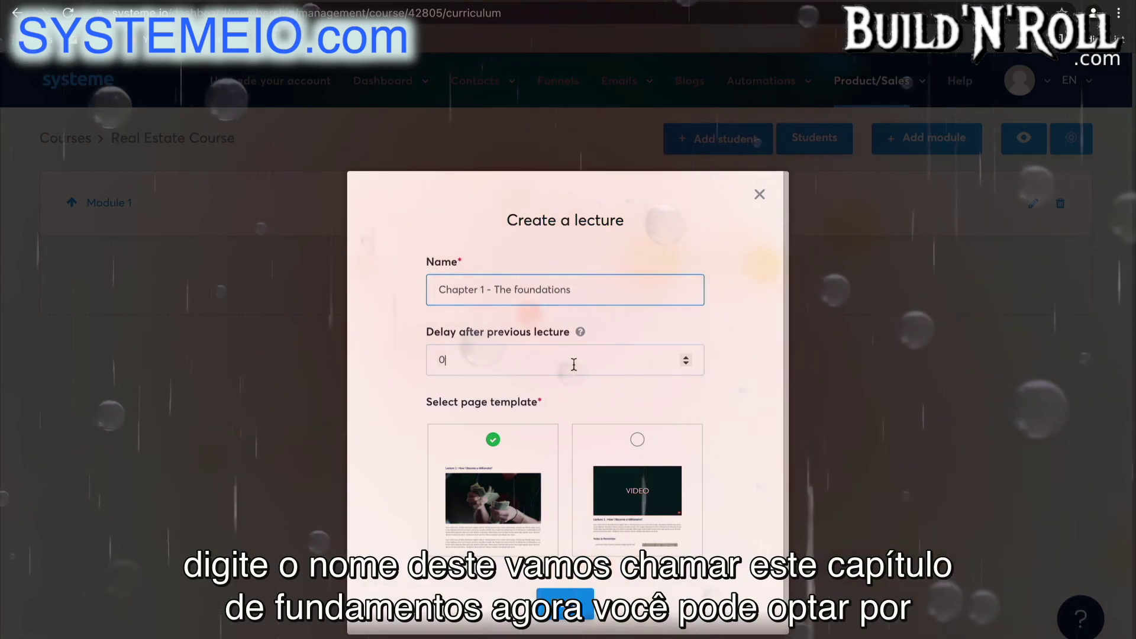
pyautogui.click(686, 357)
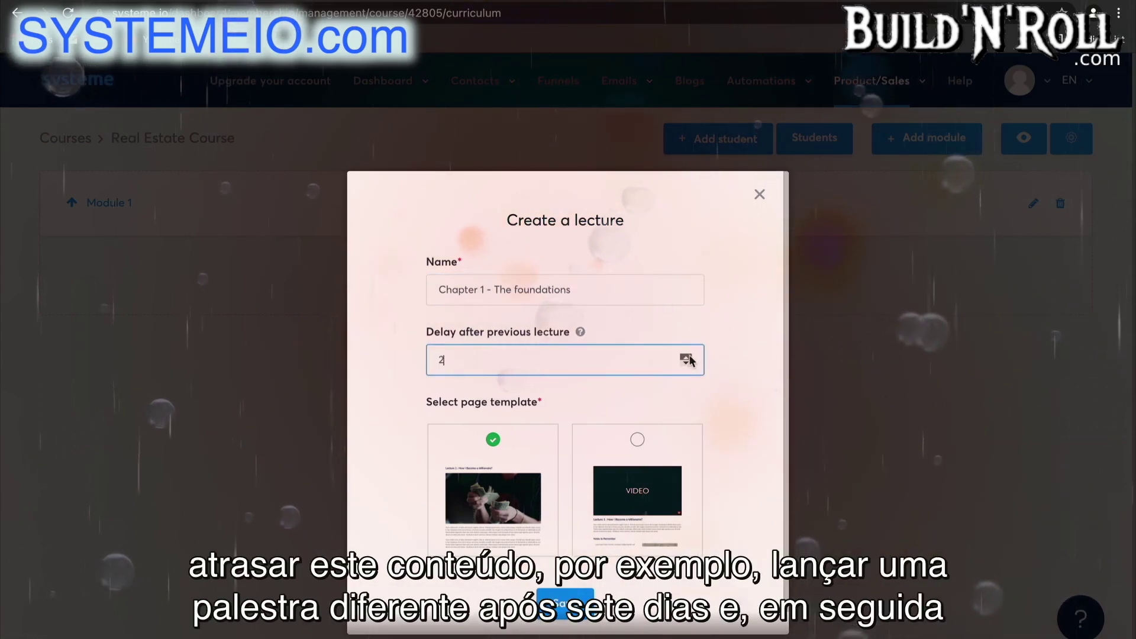
pyautogui.click(686, 356)
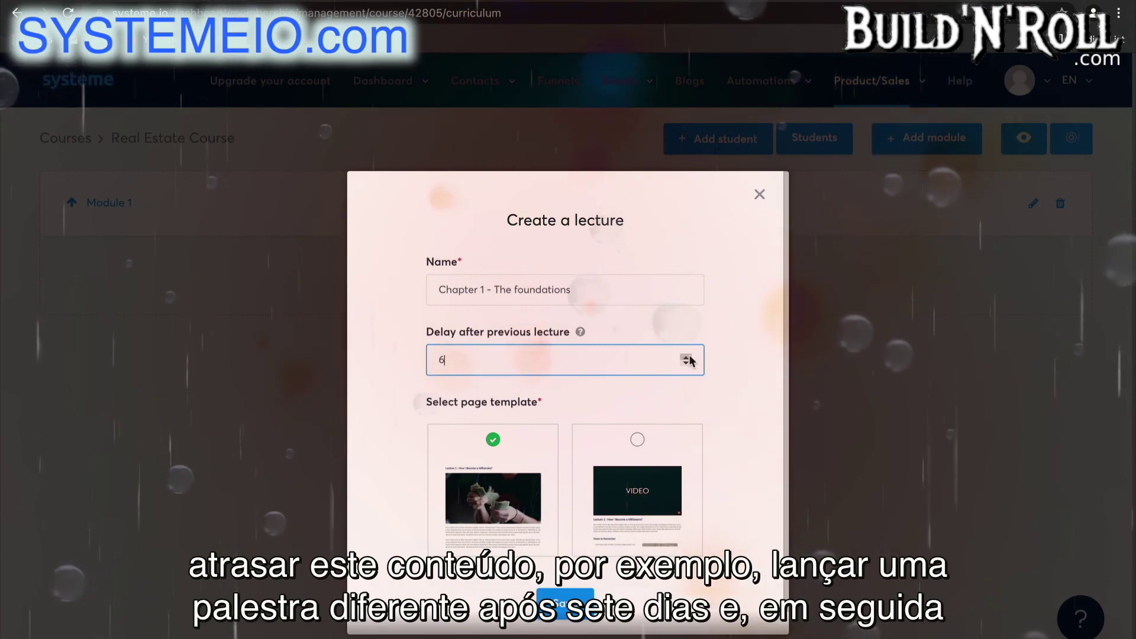
pyautogui.click(686, 357)
pyautogui.click(732, 385)
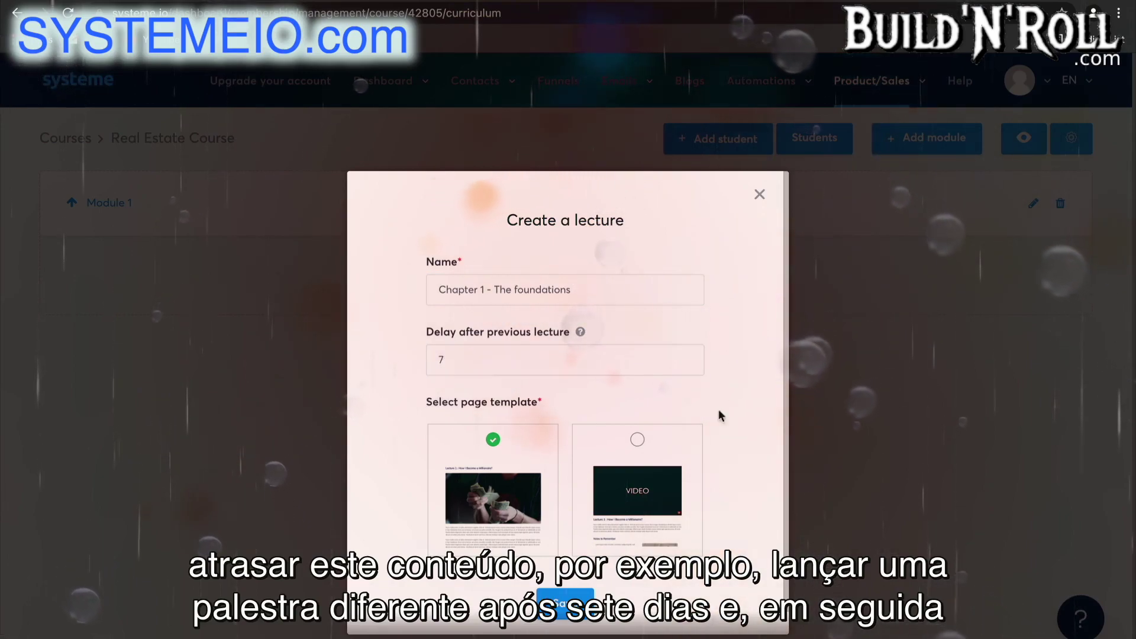
pyautogui.scroll(-1, 690, 459)
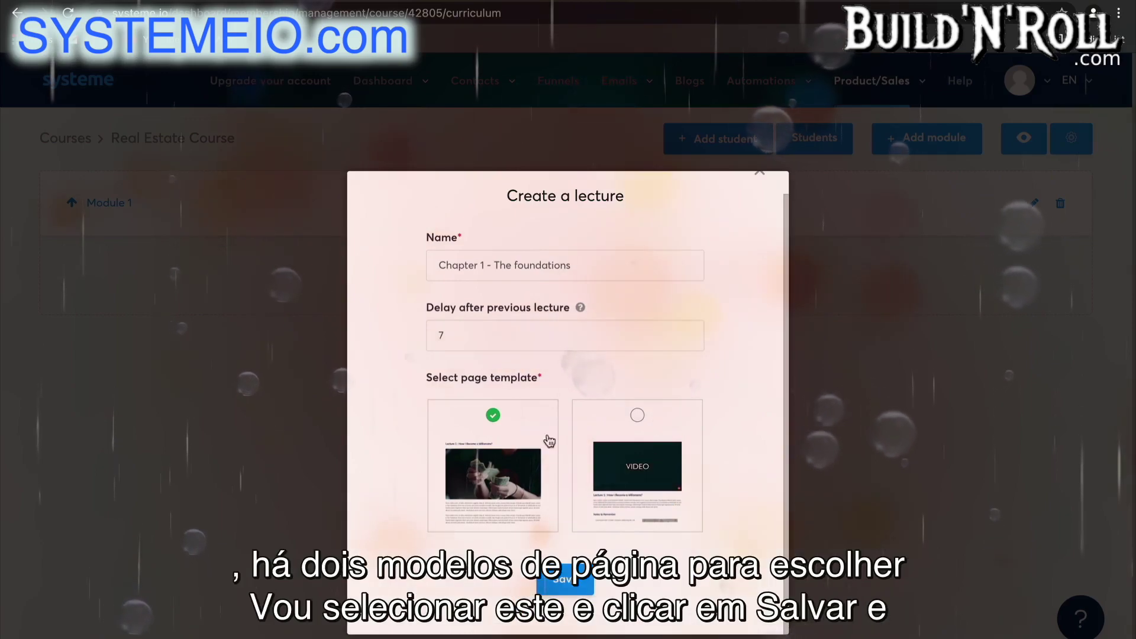
pyautogui.click(637, 416)
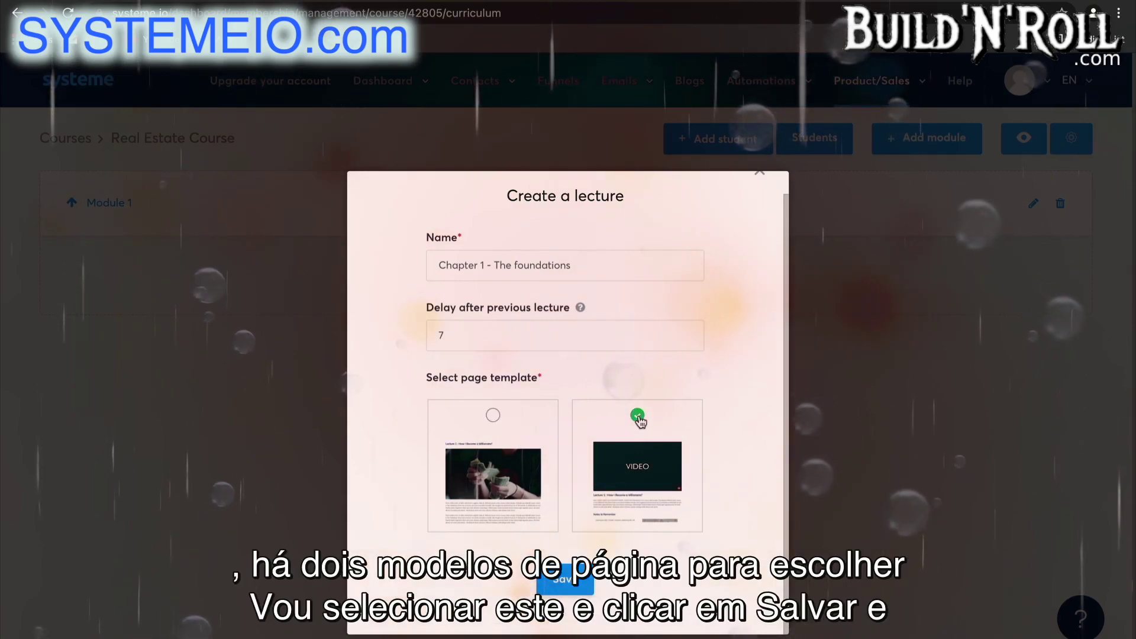
pyautogui.click(571, 584)
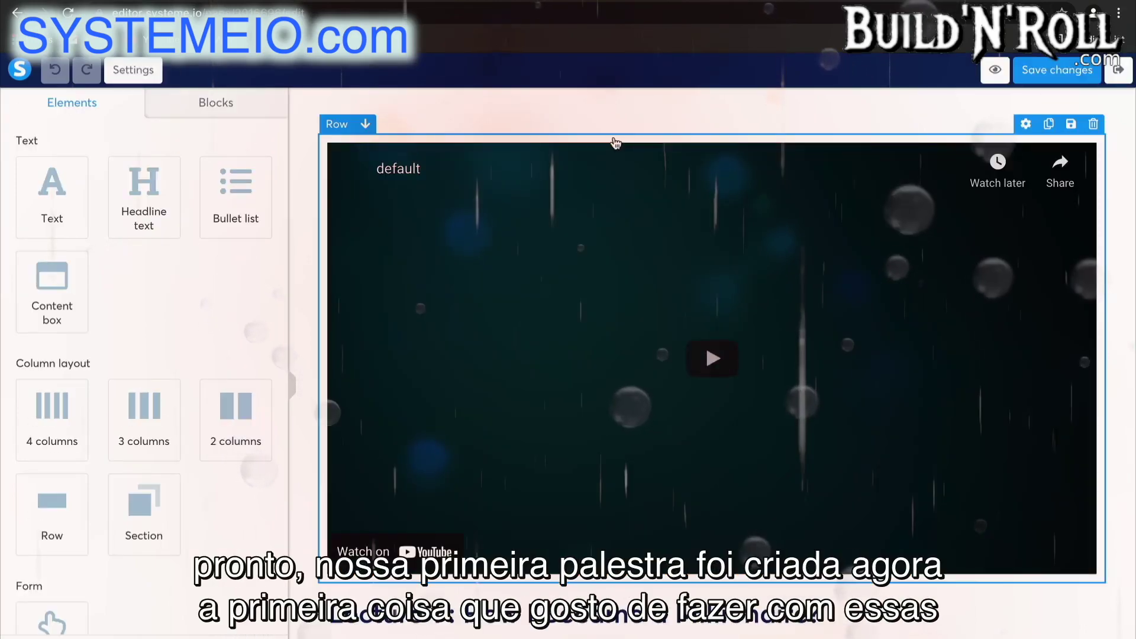
# Move the "Lecture 1 : How I Became a Millionaire?" heading above the video on the lecture page.
pyautogui.scroll(-3, 900, 376)
pyautogui.scroll(3, 901, 376)
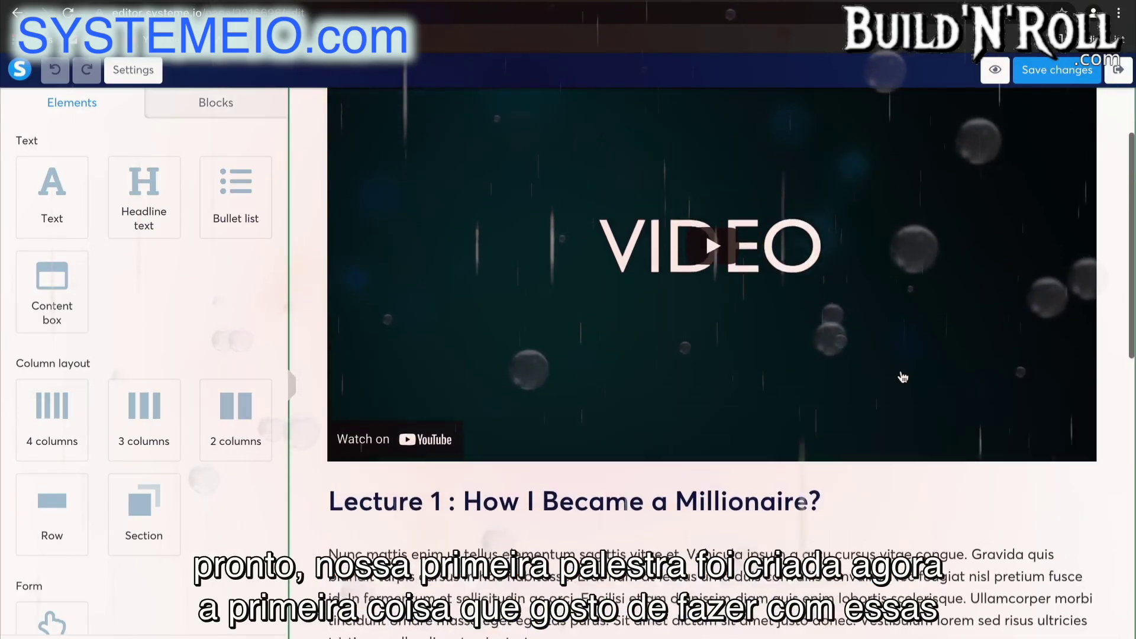
pyautogui.moveTo(871, 593); pyautogui.dragTo(840, 149)
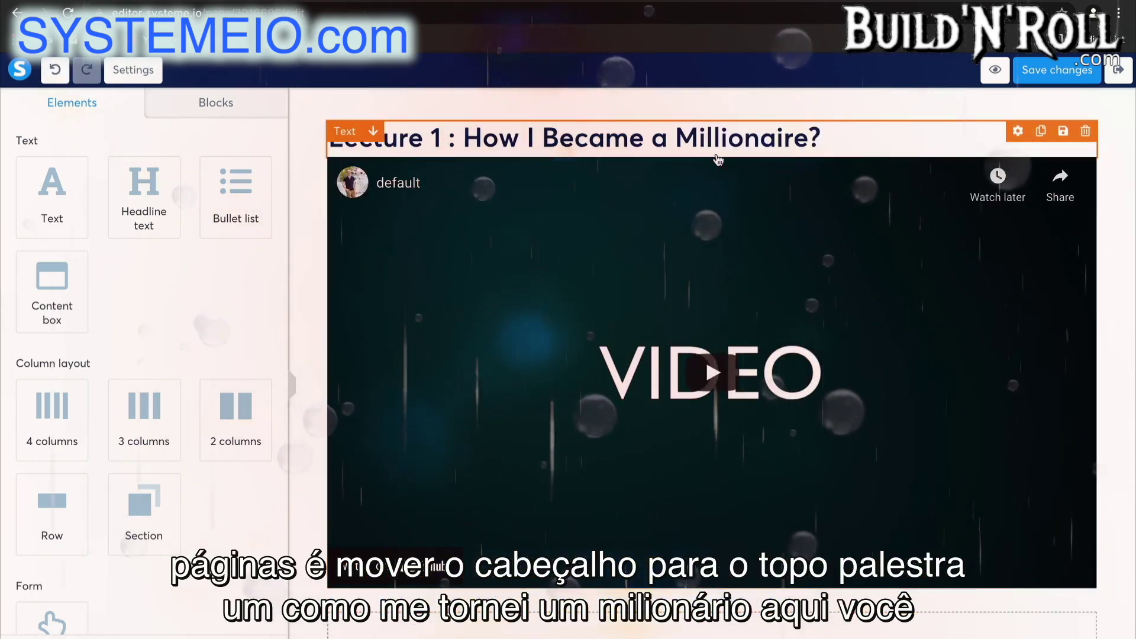
# Replace the placeholder paragraph below the video with "Resources:".
pyautogui.scroll(-4, 705, 155)
pyautogui.scroll(3, 705, 155)
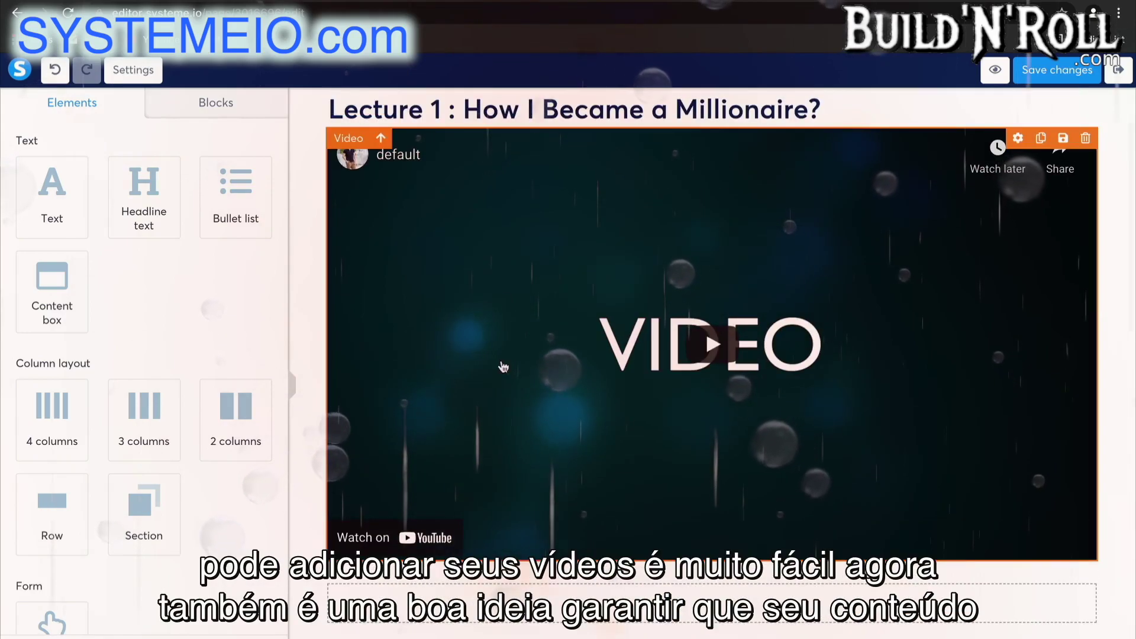
pyautogui.scroll(-5, 887, 461)
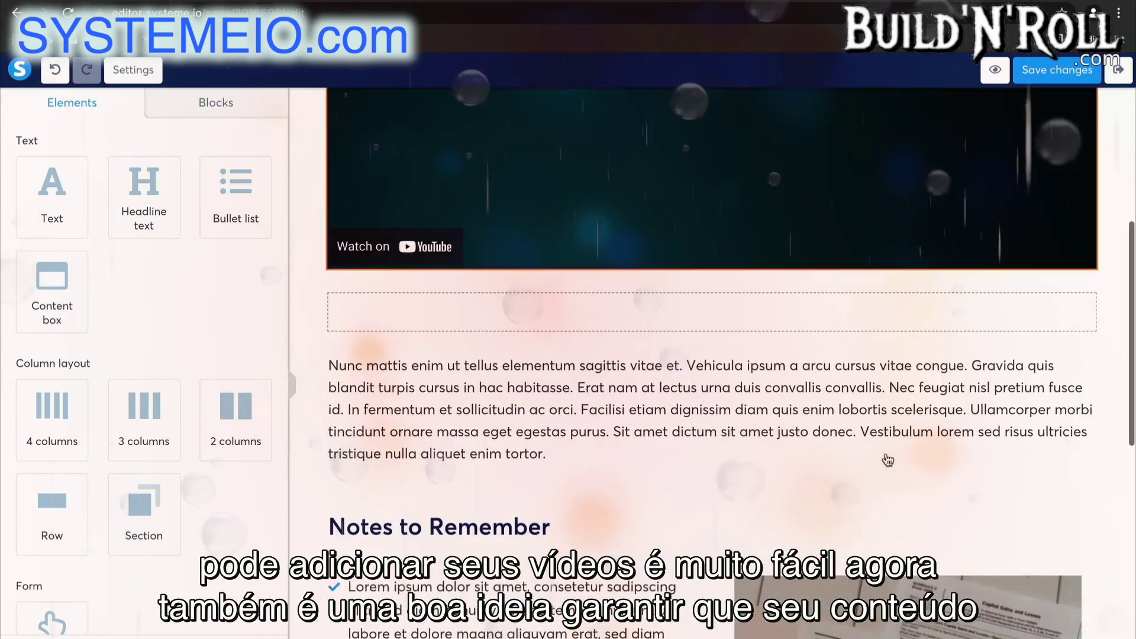
pyautogui.click(538, 455)
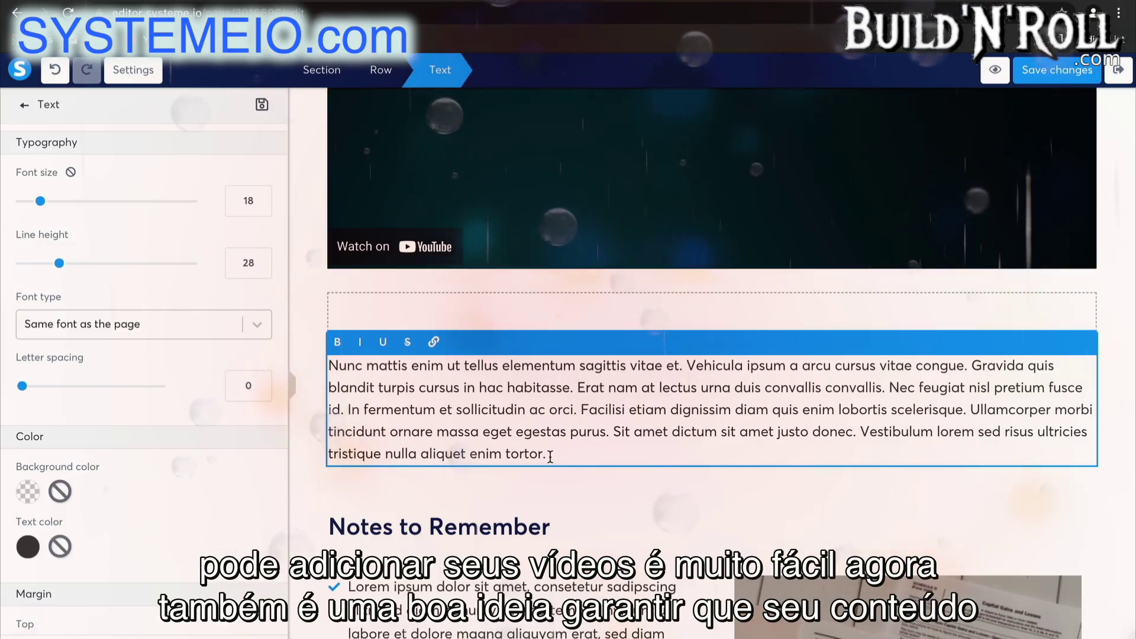
pyautogui.moveTo(545, 453); pyautogui.dragTo(321, 368)
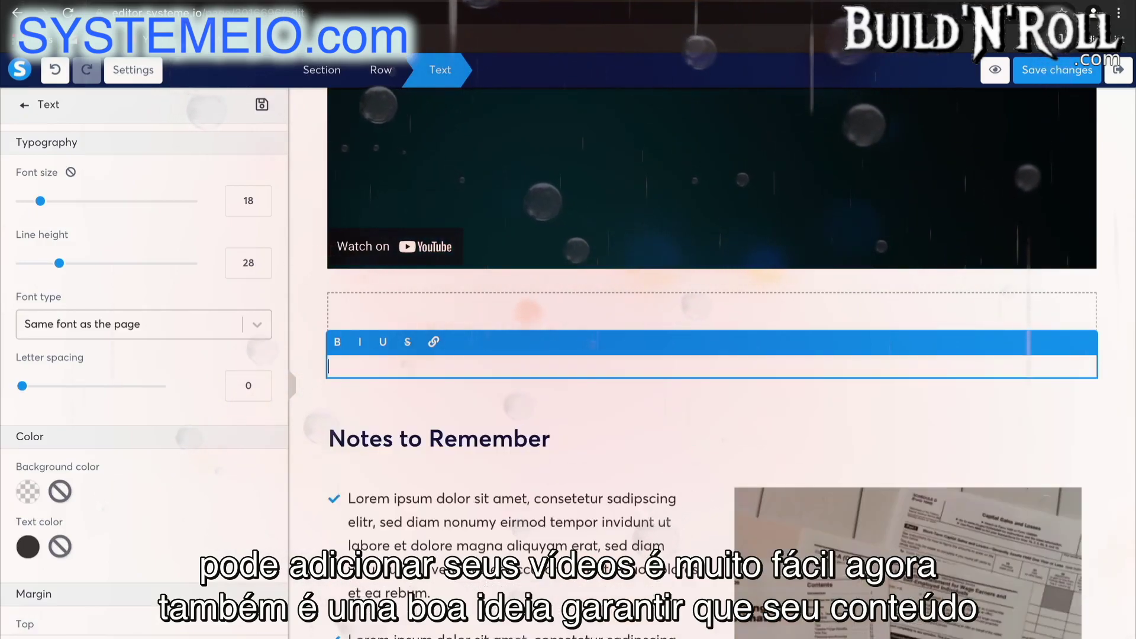
pyautogui.press('BackSpace')
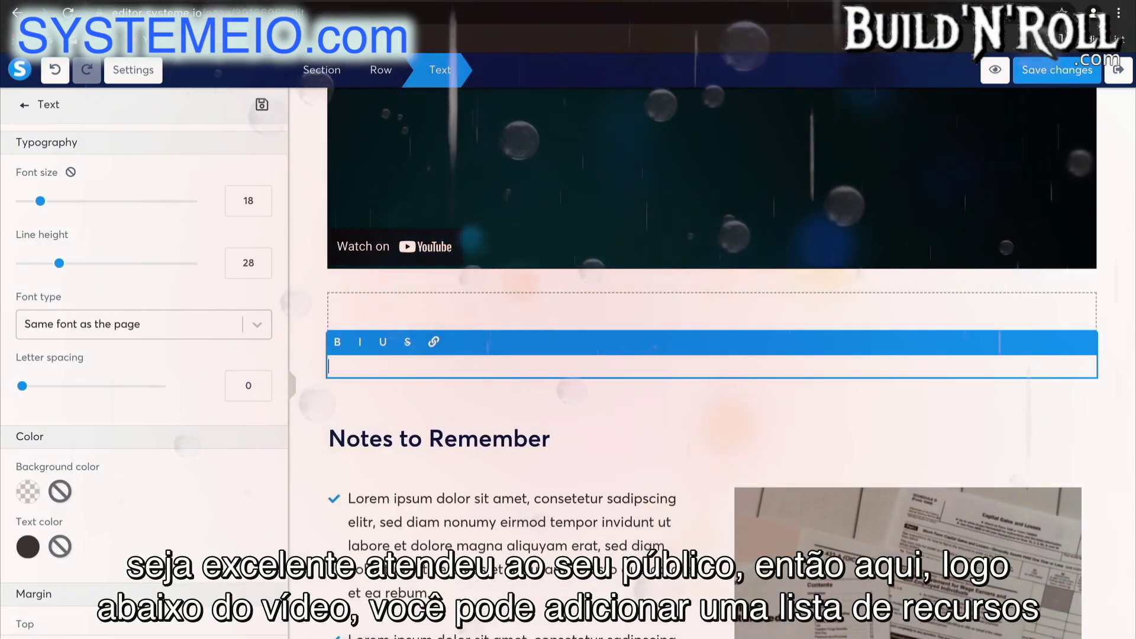
pyautogui.write('Resources:')
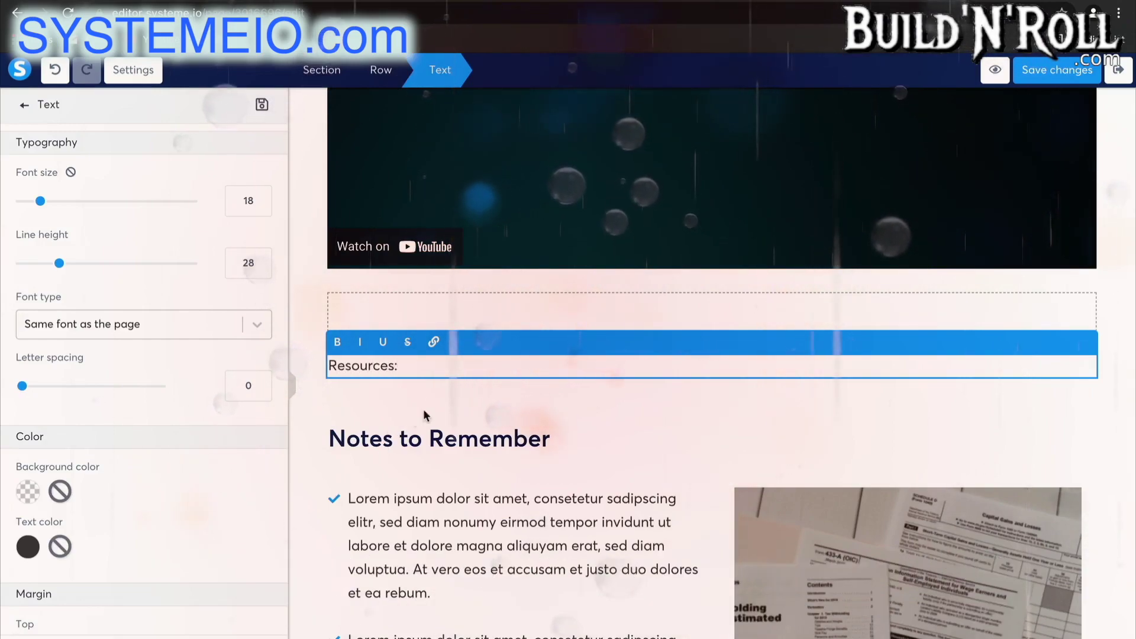
pyautogui.click(398, 398)
# Add a bullet list directly below the Resources text.
pyautogui.scroll(-3, 193, 530)
pyautogui.scroll(3, 193, 531)
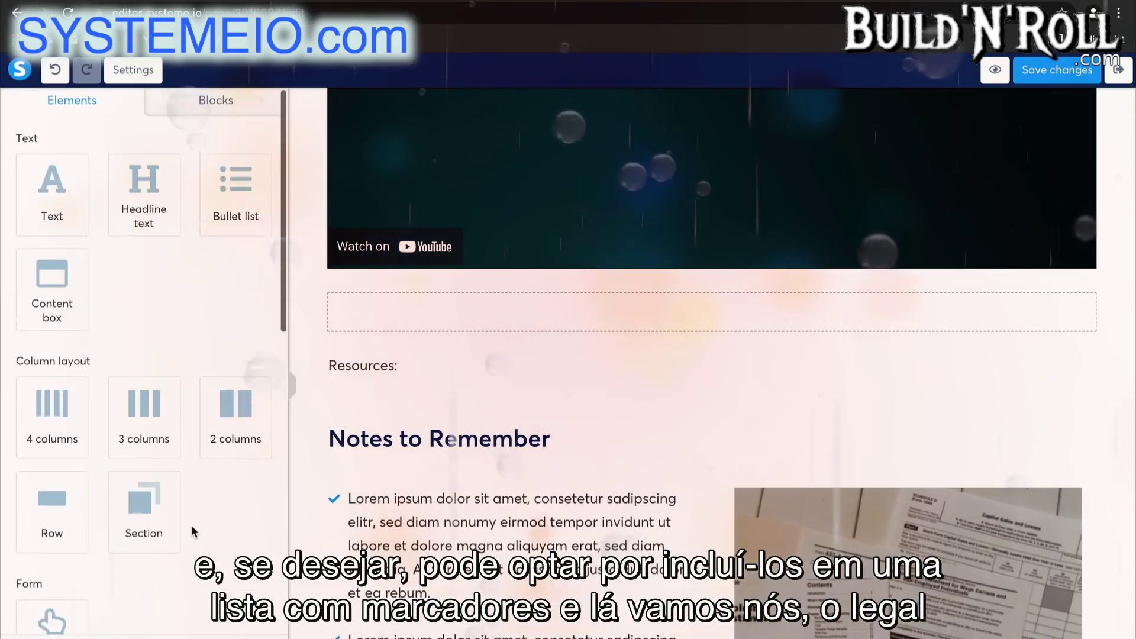
pyautogui.moveTo(241, 204); pyautogui.dragTo(378, 381)
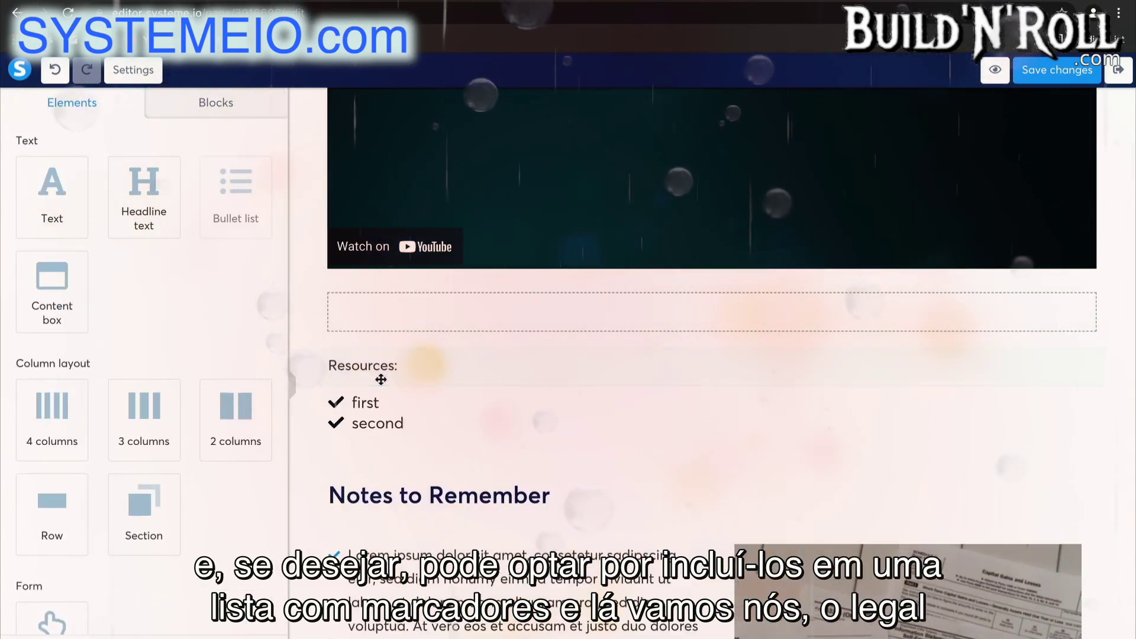
# Change the icon color of the new bullet list under Resources to the default orange.
pyautogui.click(364, 404)
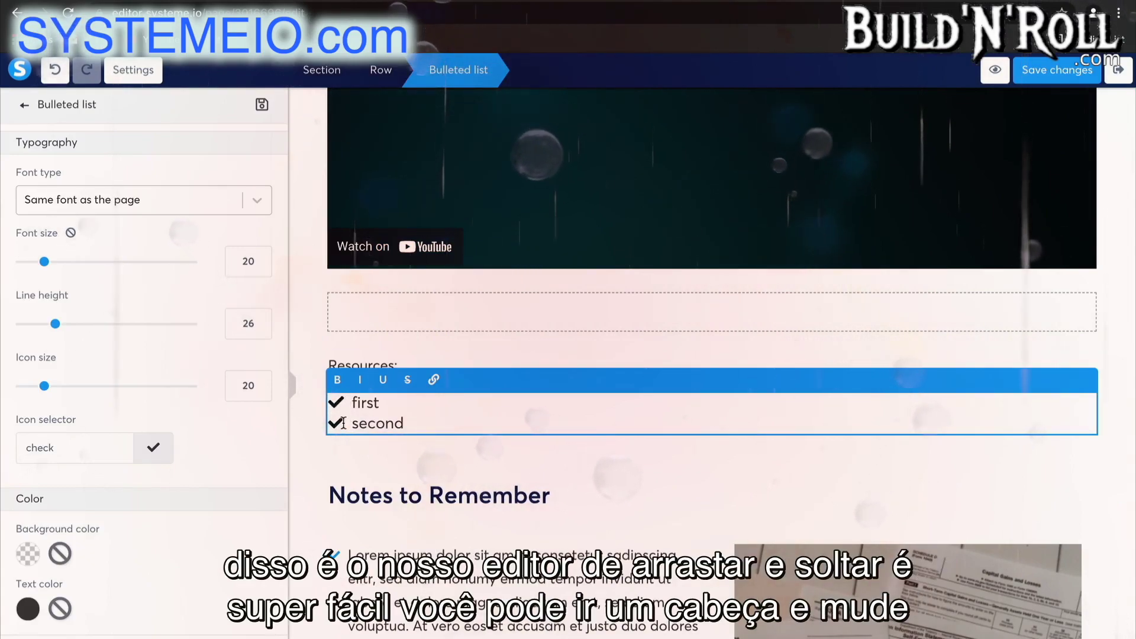
pyautogui.scroll(-4, 144, 543)
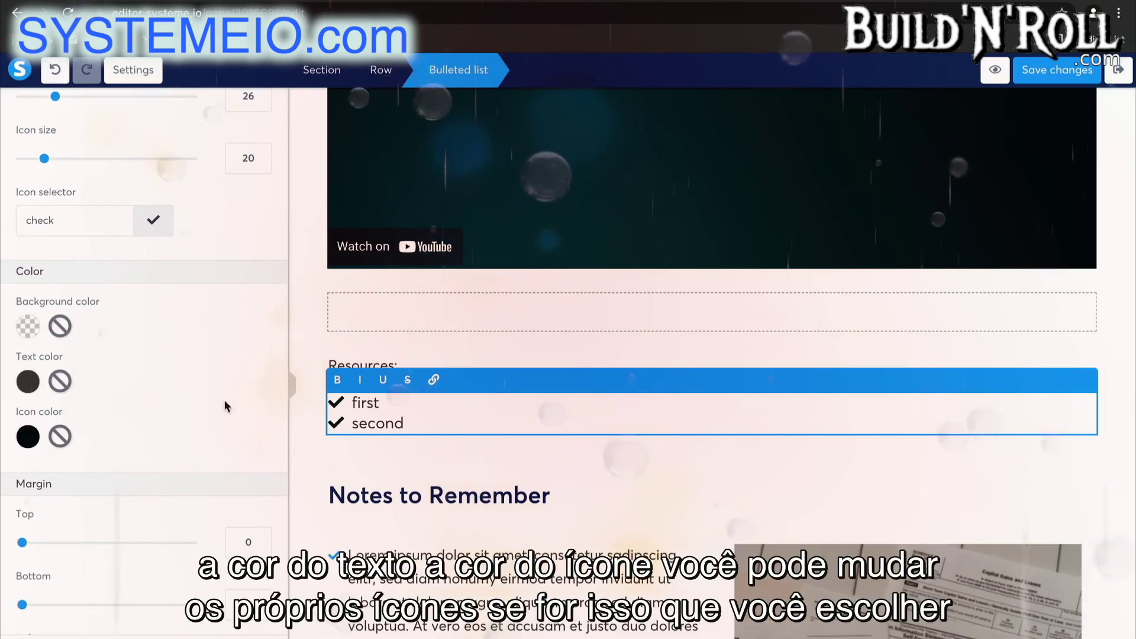
pyautogui.moveTo(380, 403); pyautogui.dragTo(340, 403)
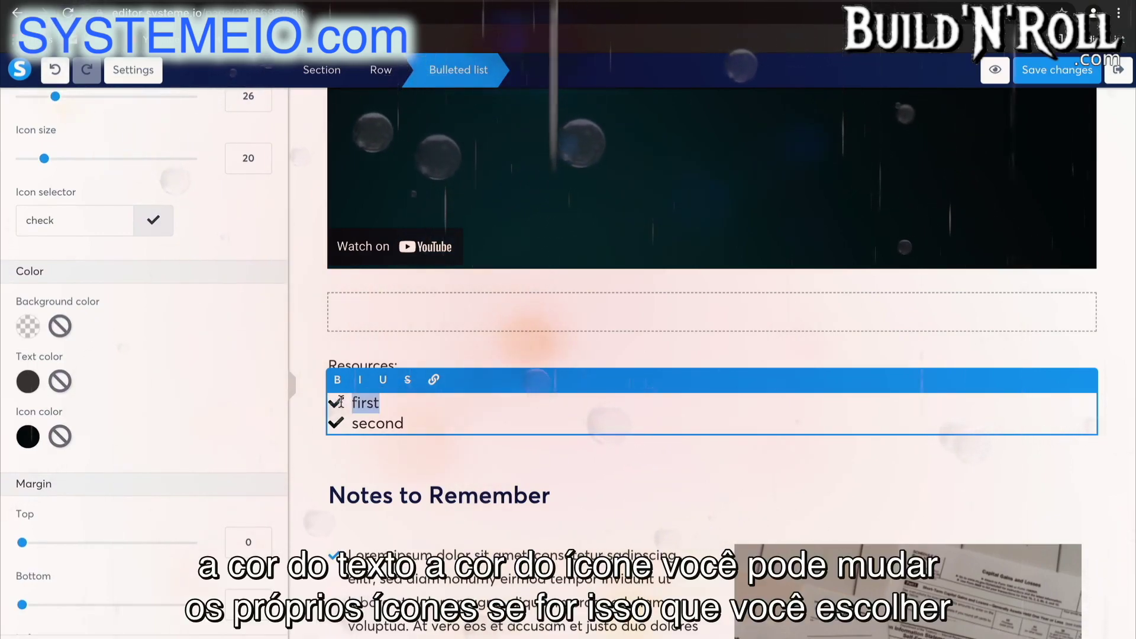
pyautogui.scroll(-3, 142, 441)
pyautogui.scroll(3, 142, 441)
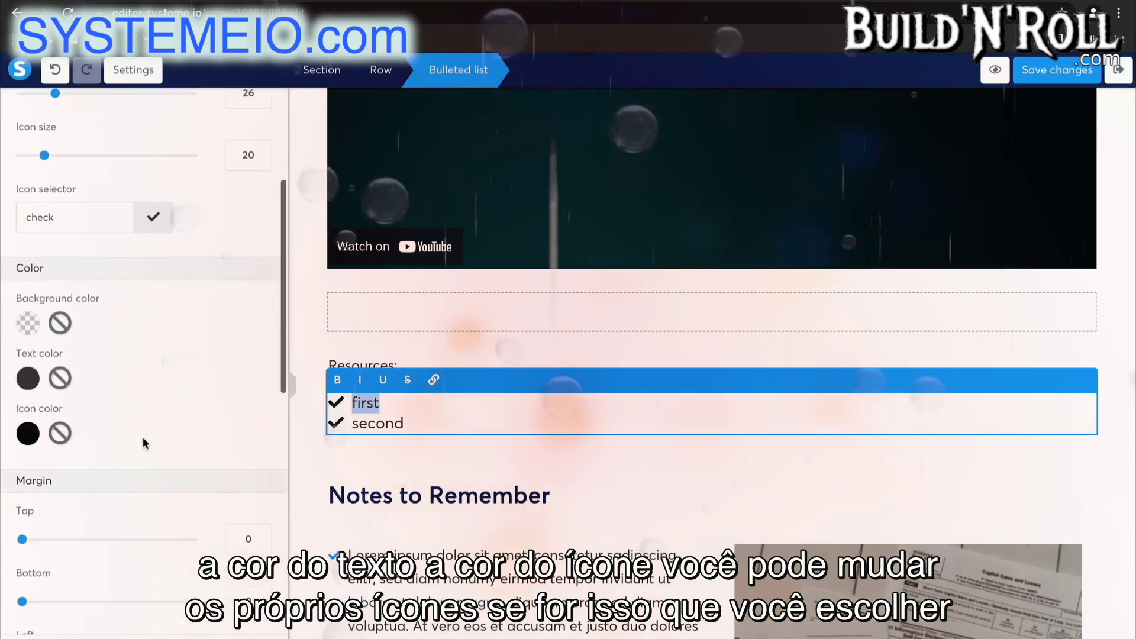
pyautogui.click(27, 434)
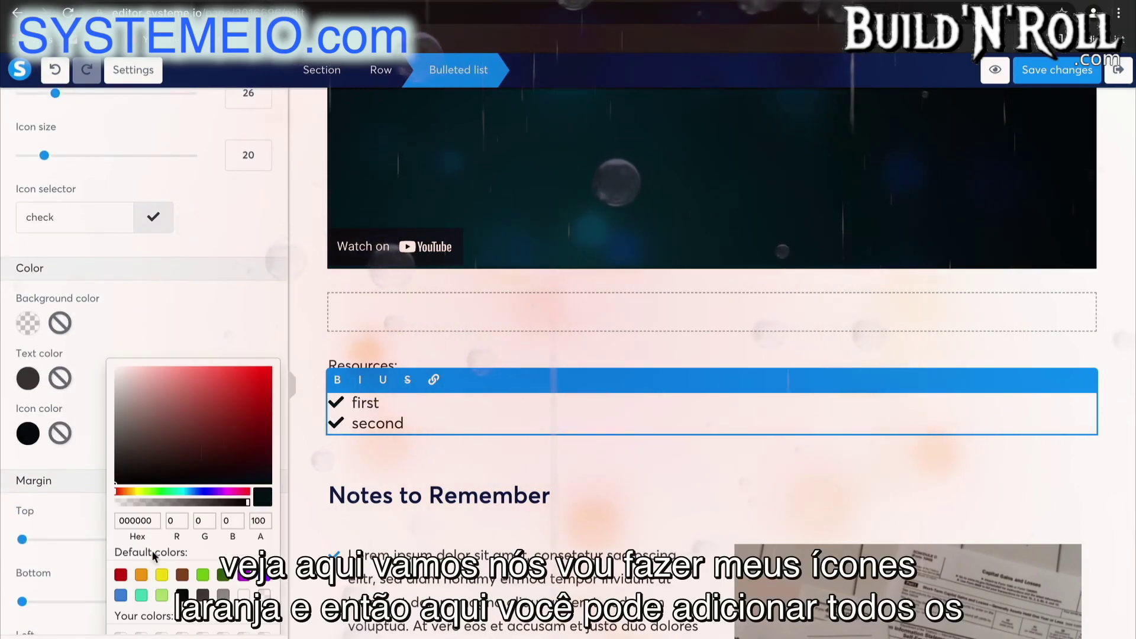
pyautogui.click(141, 574)
pyautogui.click(452, 474)
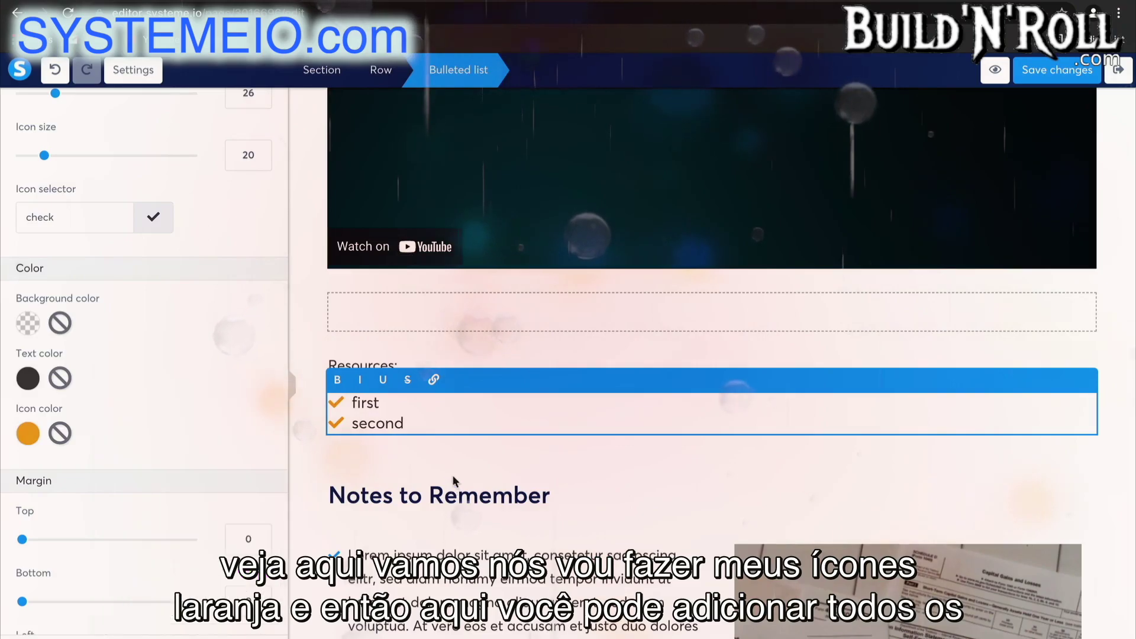
# Save the changes to the lecture page and exit the editor to the course curriculum.
pyautogui.click(404, 412)
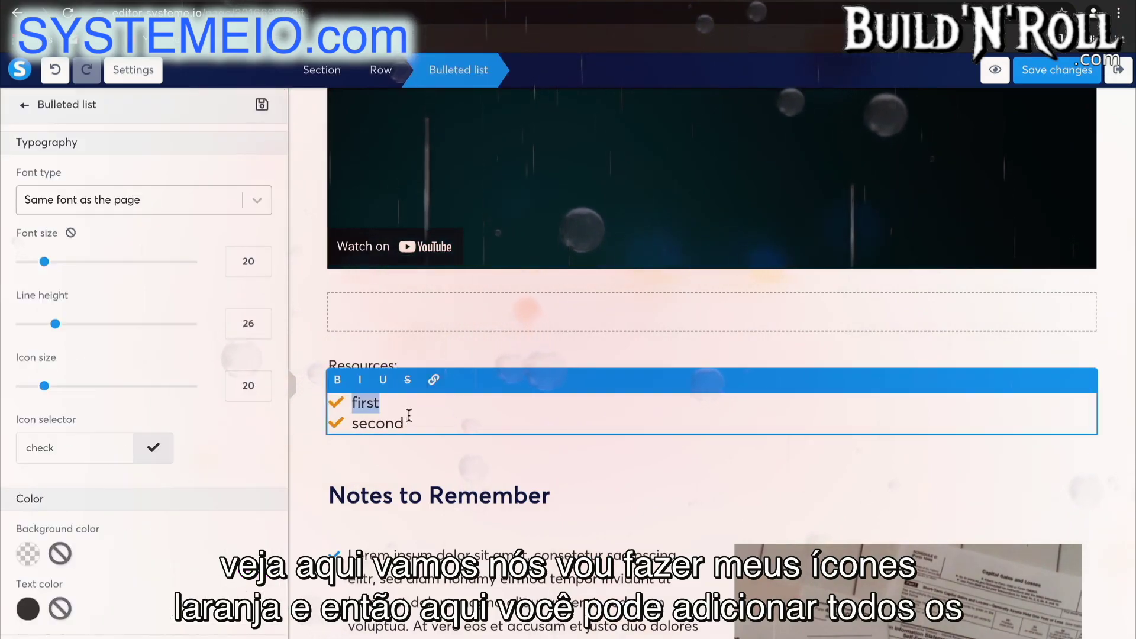
pyautogui.scroll(5, 554, 387)
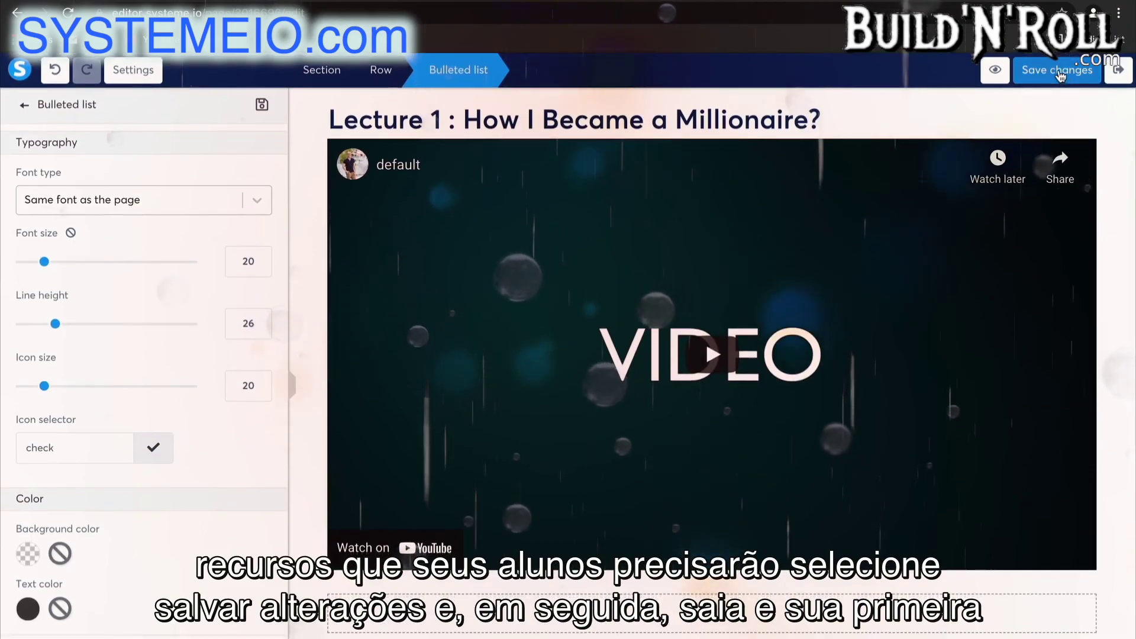
pyautogui.click(1059, 71)
pyautogui.click(1116, 74)
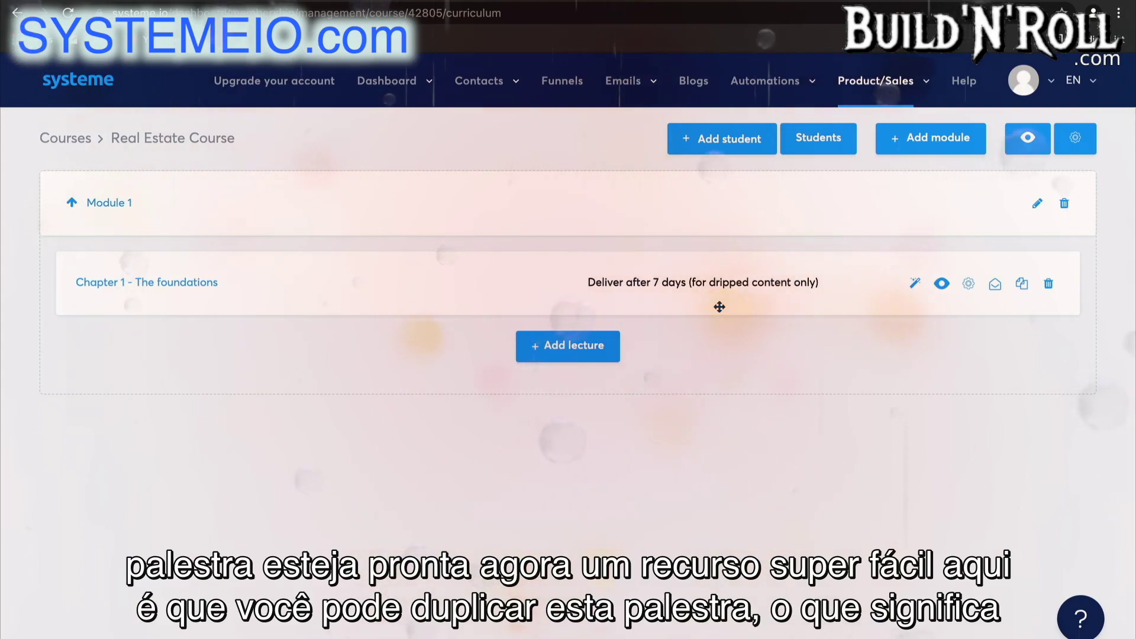
# Duplicate the "Chapter 1 - The foundations" lecture and open the copy's page in the editor.
pyautogui.click(1021, 285)
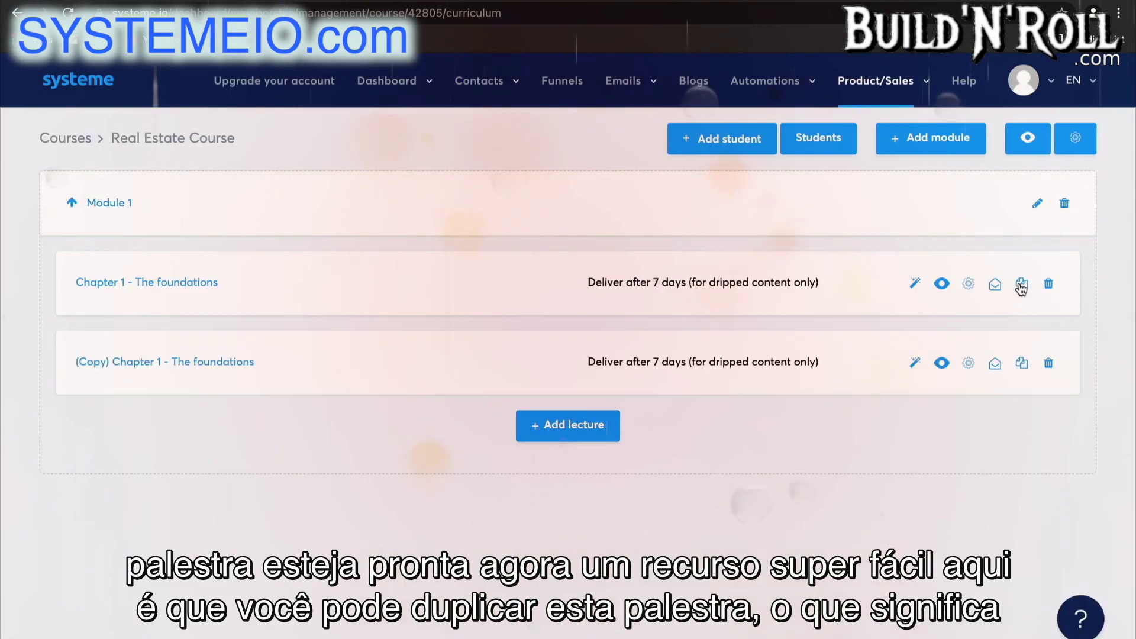
pyautogui.click(913, 368)
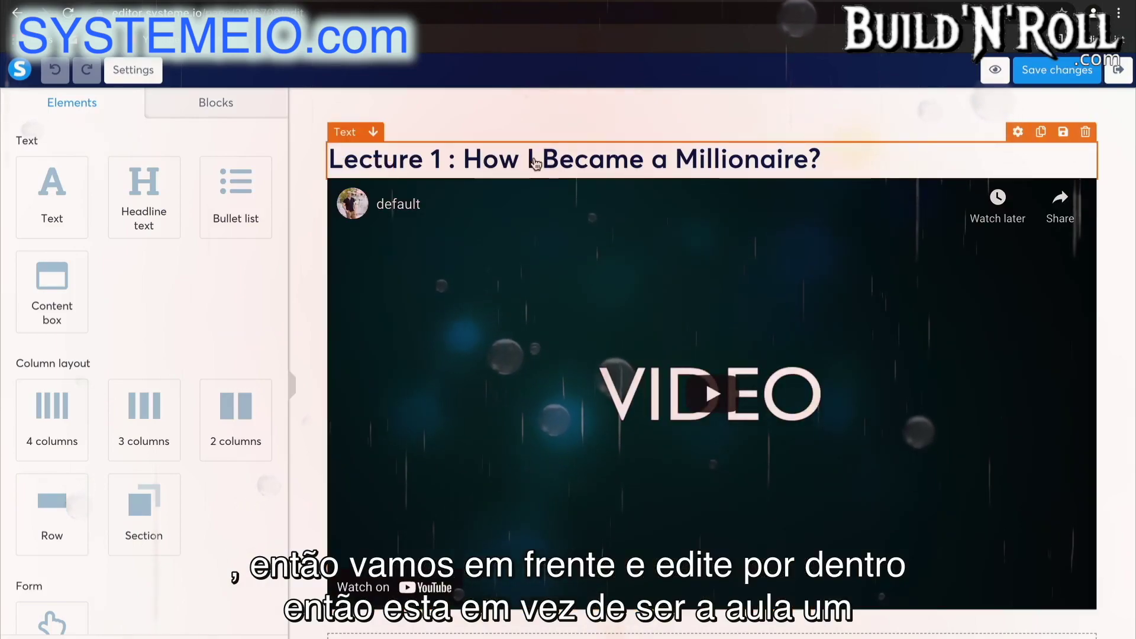
# Change the copied lecture page's heading to "Lecture 2 : How You Can Become a Millionaire?".
pyautogui.click(442, 159)
pyautogui.press('BackSpace')
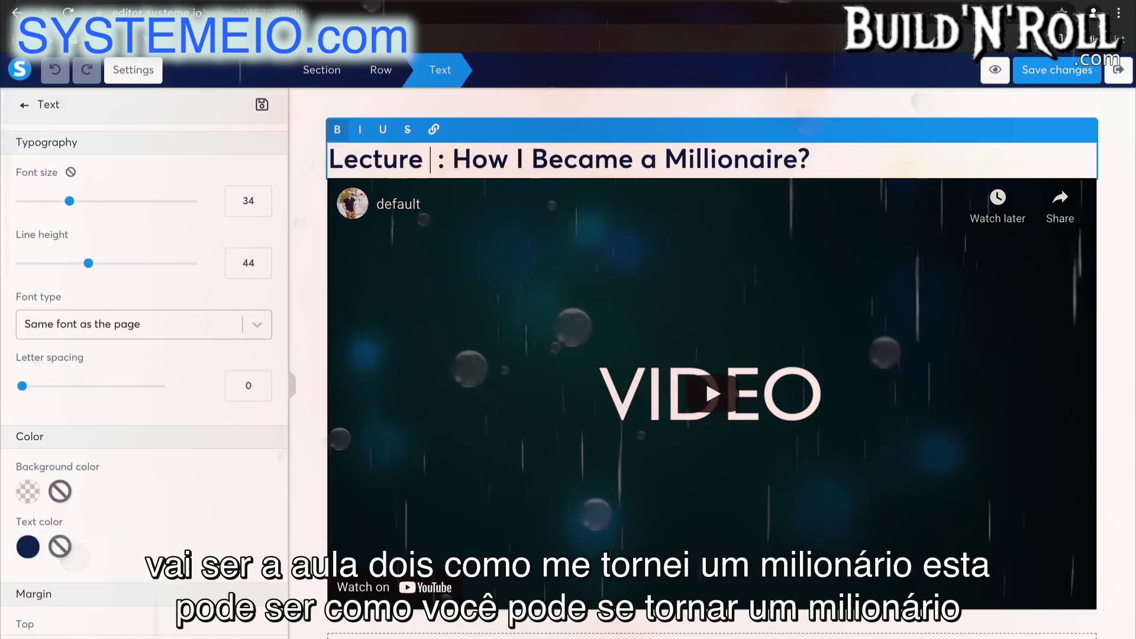
pyautogui.write('2')
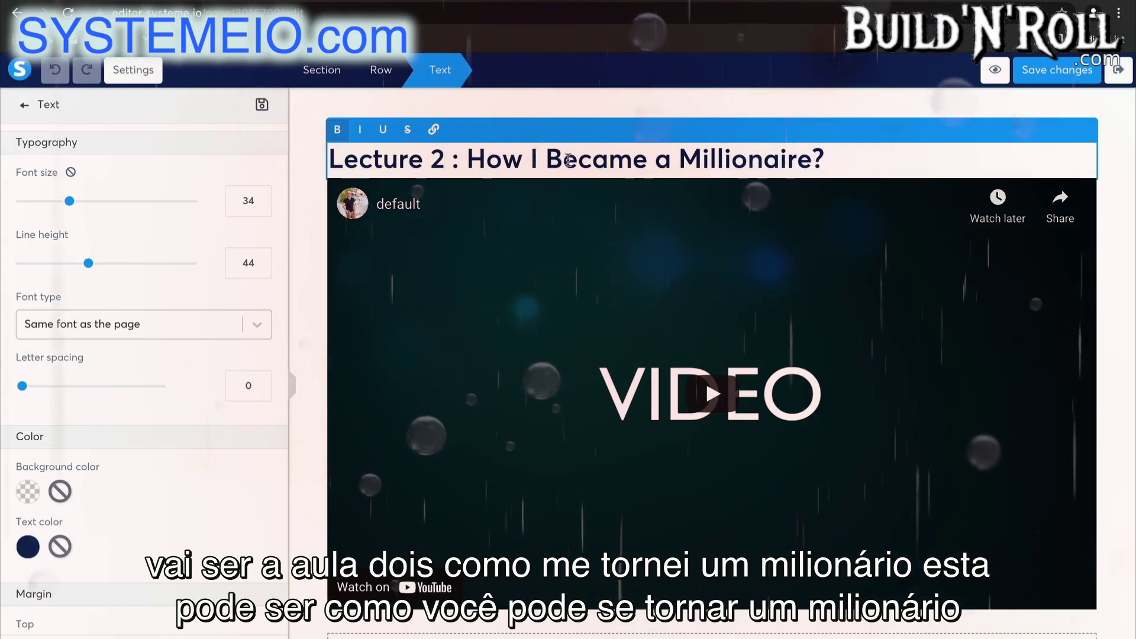
pyautogui.click(537, 160)
pyautogui.press('BackSpace')
pyautogui.write('You Can')
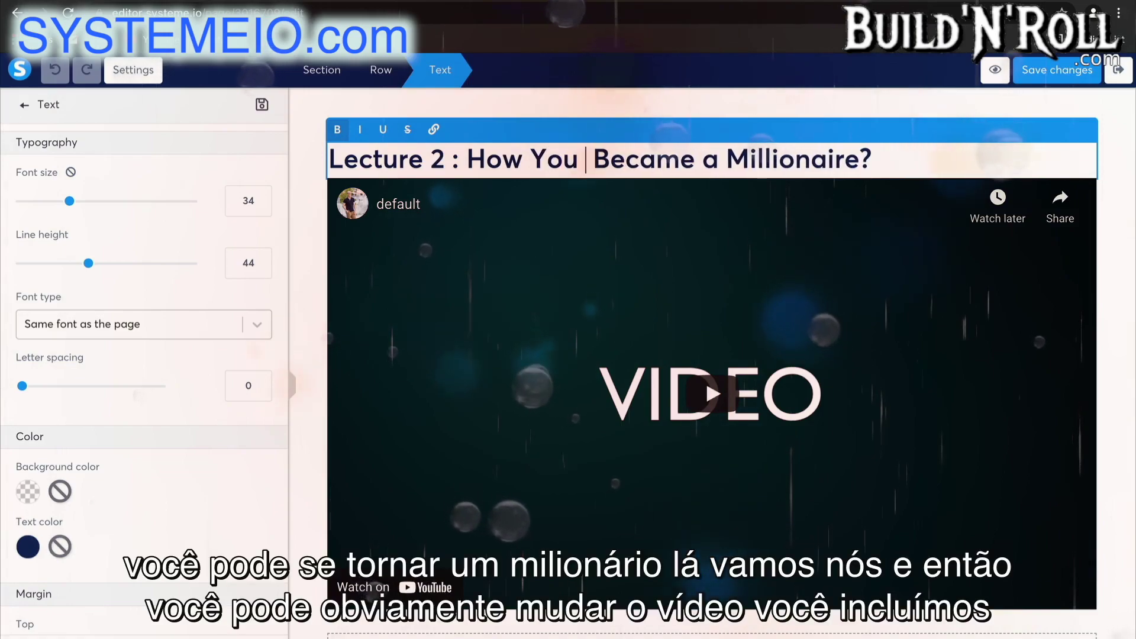
pyautogui.click(708, 160)
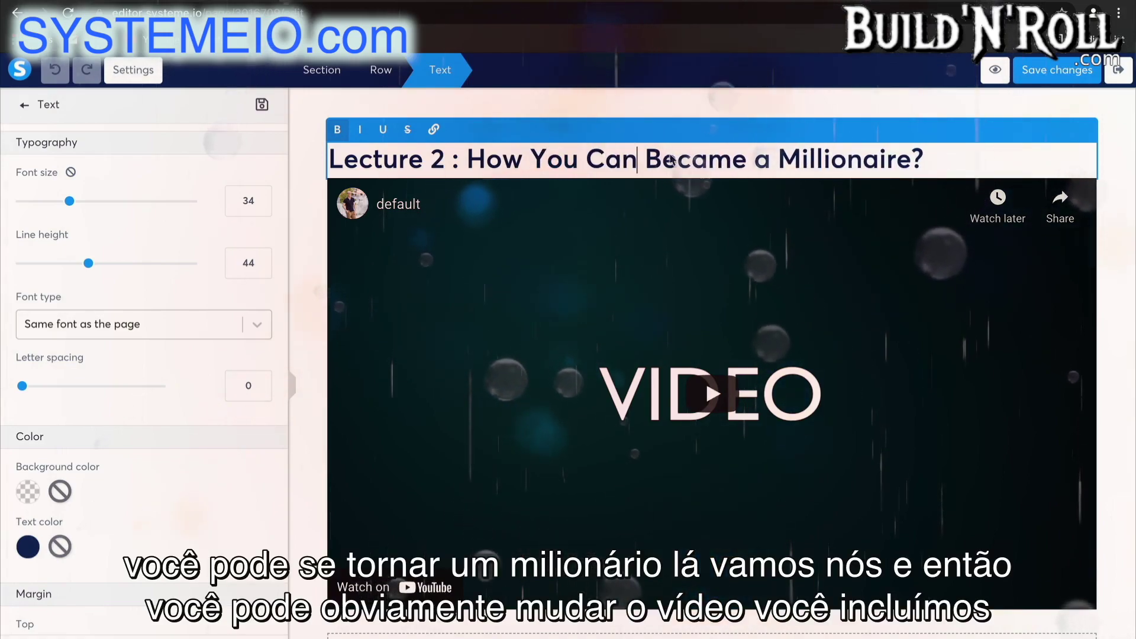
pyautogui.press('Delete')
pyautogui.write('o')
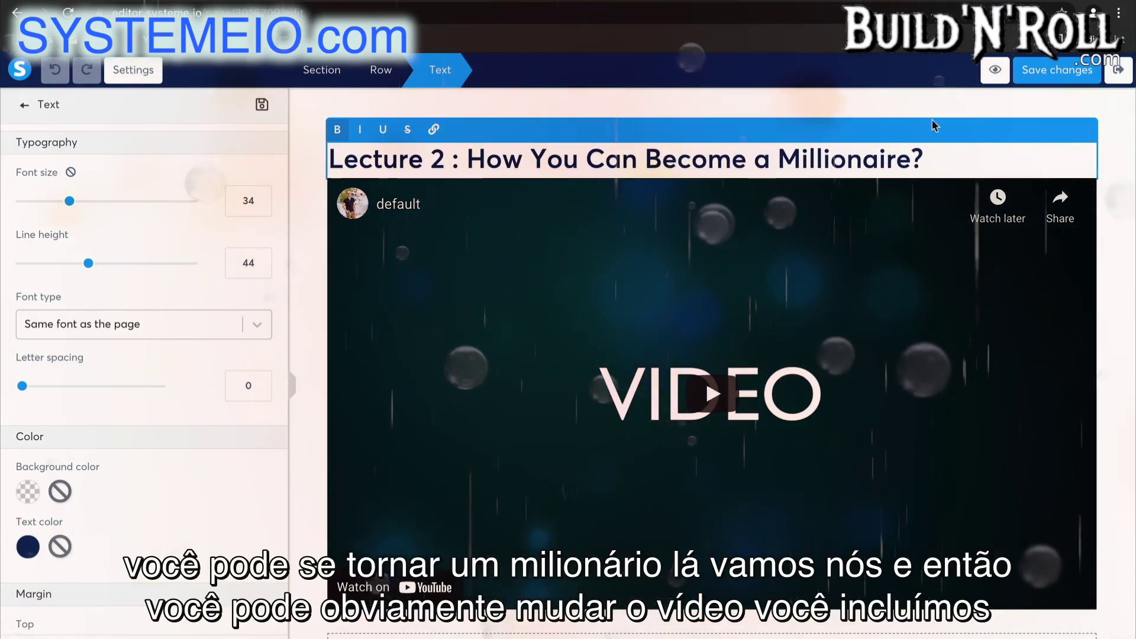
# Check the rest of the lecture page, save its changes and exit the editor to the course curriculum.
pyautogui.scroll(-1, 840, 223)
pyautogui.click(840, 224)
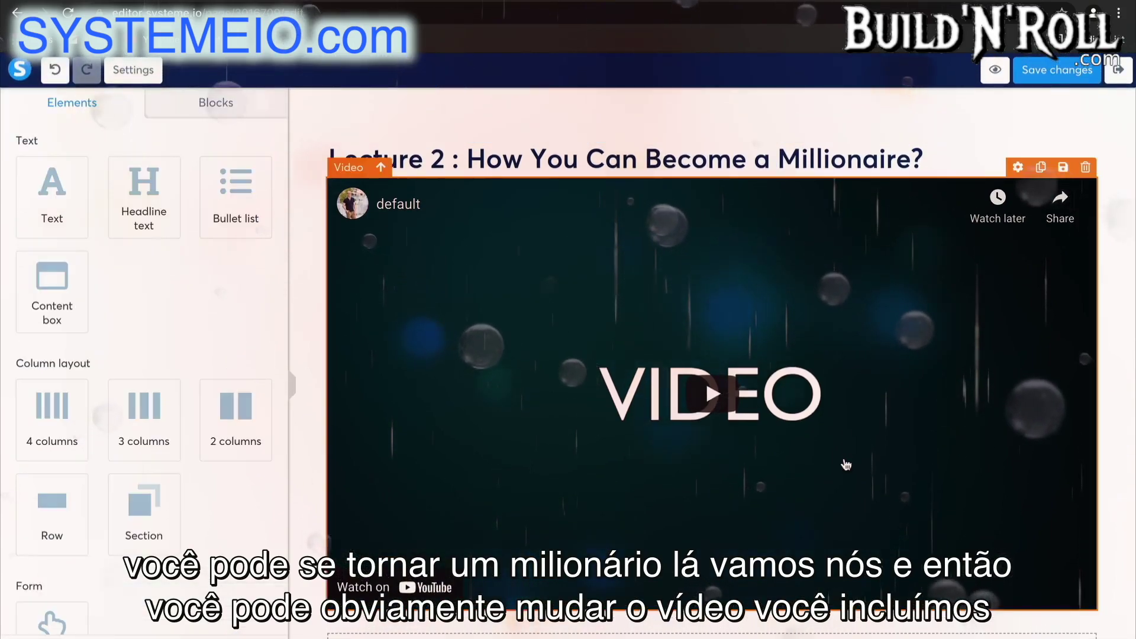
pyautogui.scroll(-4, 844, 355)
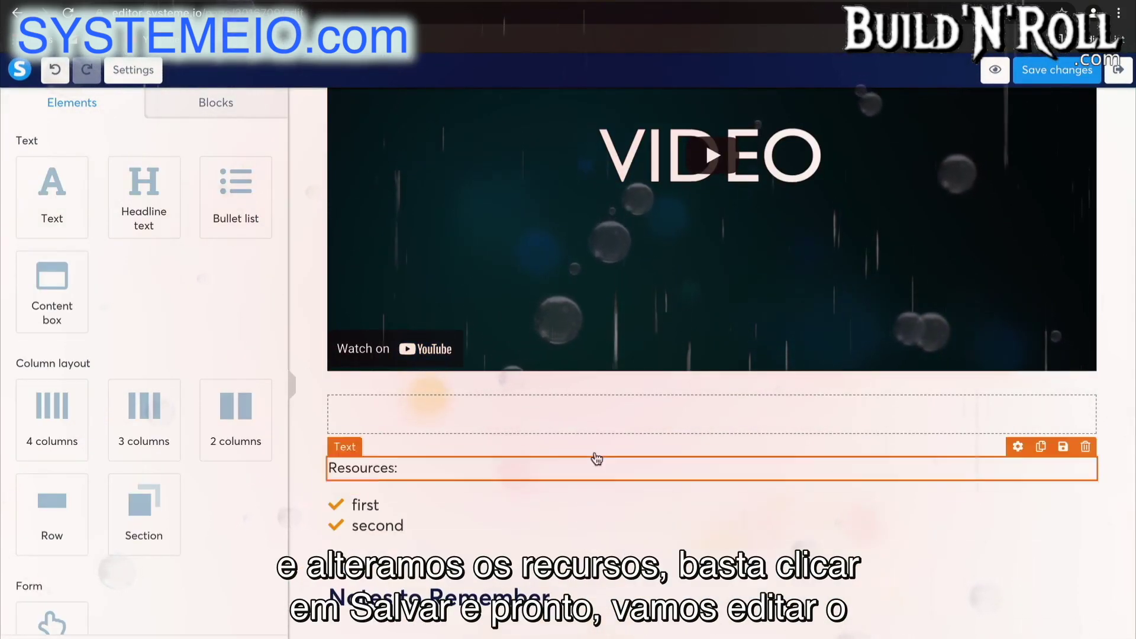
pyautogui.scroll(4, 959, 213)
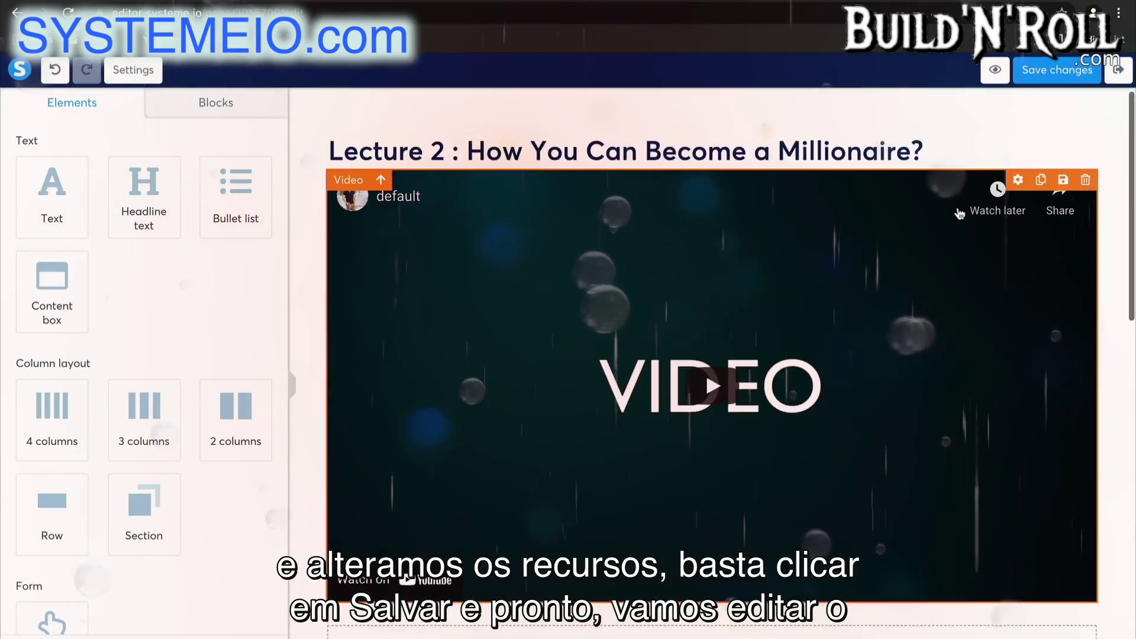
pyautogui.click(1047, 72)
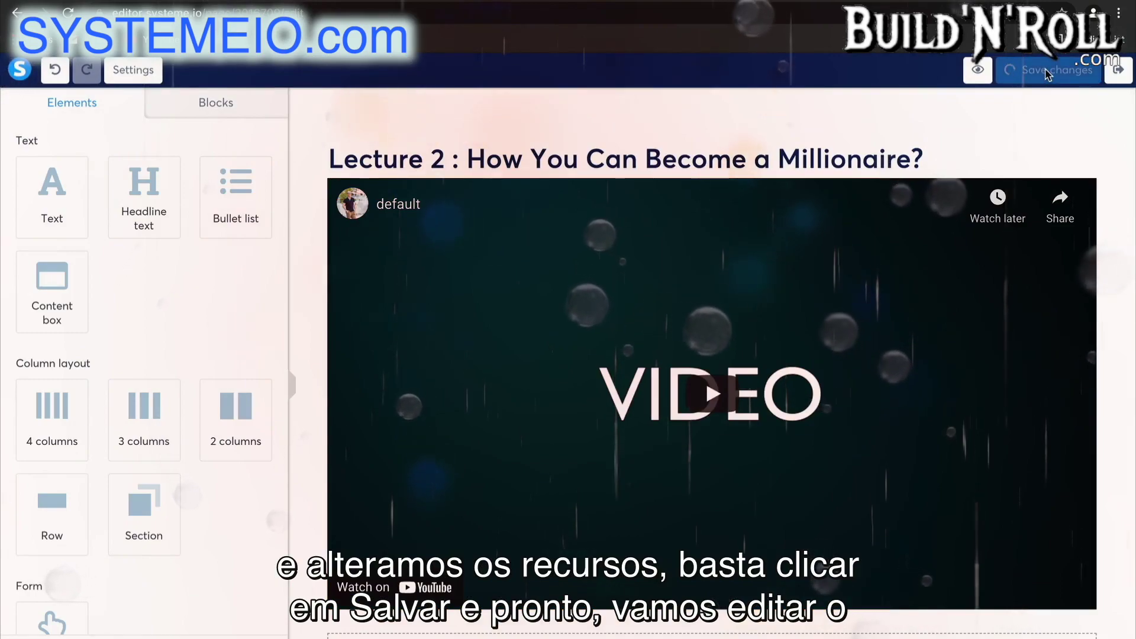
pyautogui.click(1117, 71)
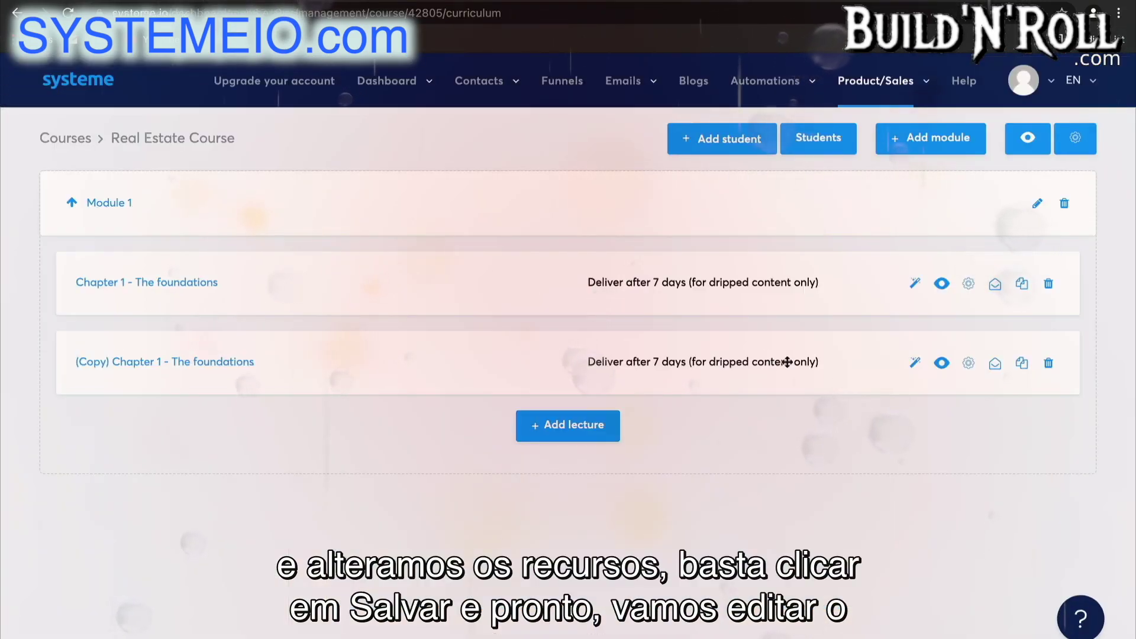
# Rename the copied lecture in Module 1 as "Chapter 2 - The next step" and save it.
pyautogui.click(968, 363)
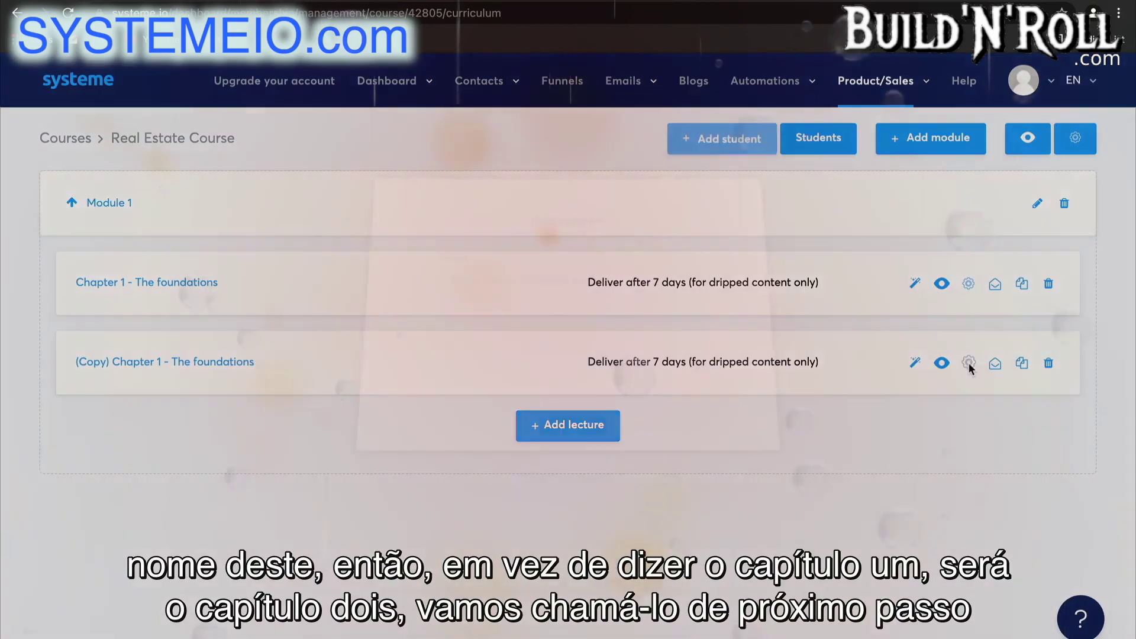
pyautogui.doubleClick(514, 289)
pyautogui.write('2 - The foundations')
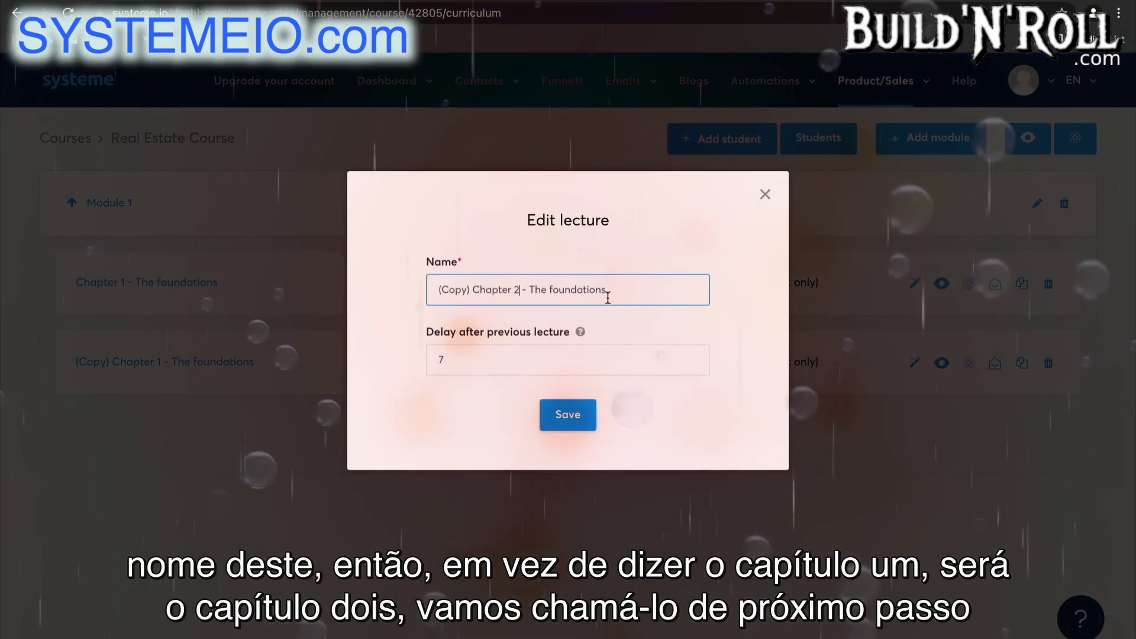
pyautogui.moveTo(607, 290); pyautogui.dragTo(549, 289)
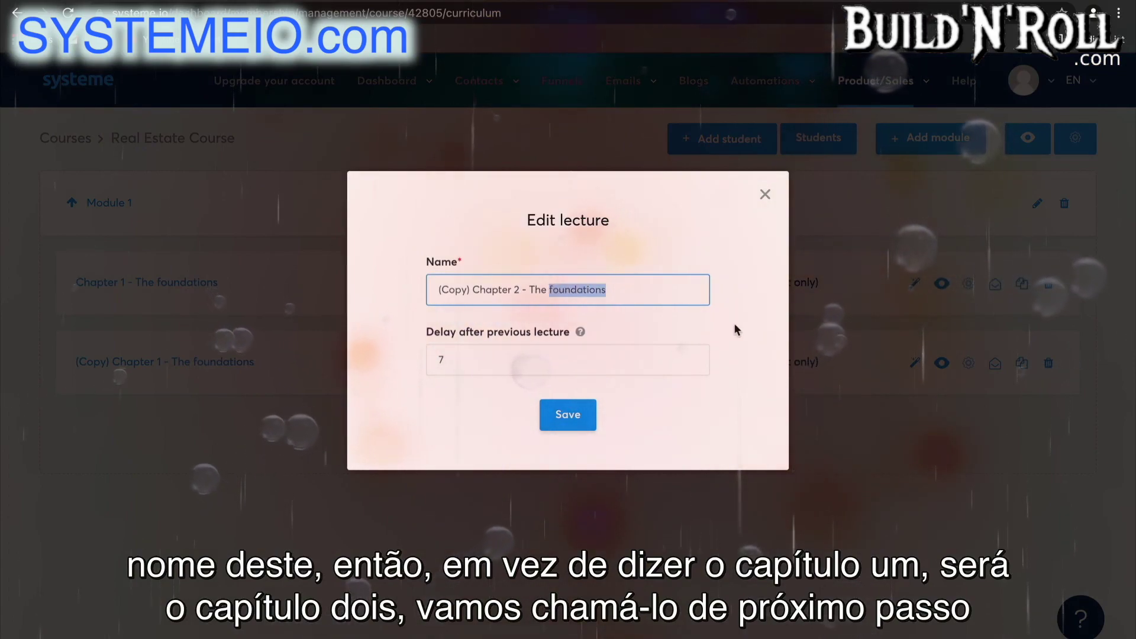
pyautogui.press('BackSpace')
pyautogui.write('next step')
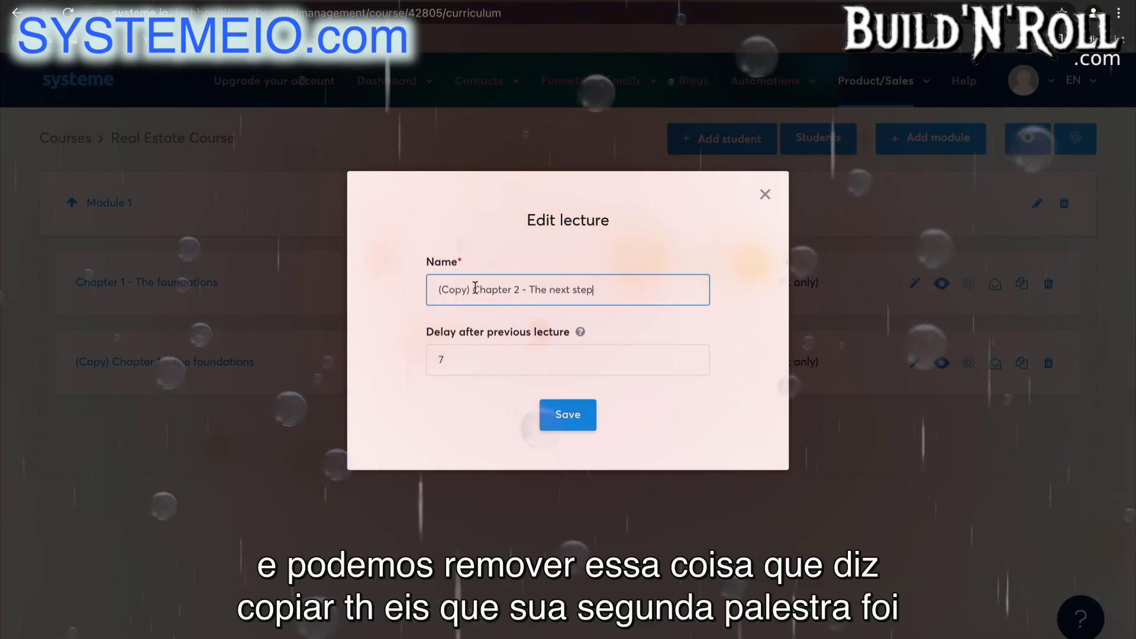
pyautogui.moveTo(472, 289); pyautogui.dragTo(431, 290)
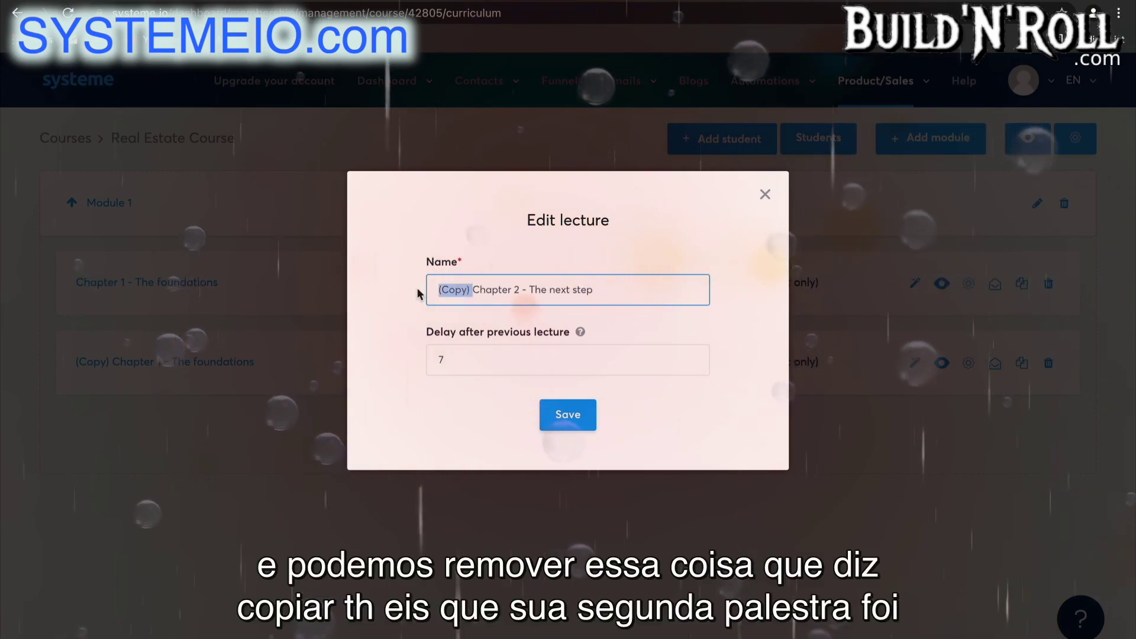
pyautogui.press('BackSpace')
pyautogui.click(568, 414)
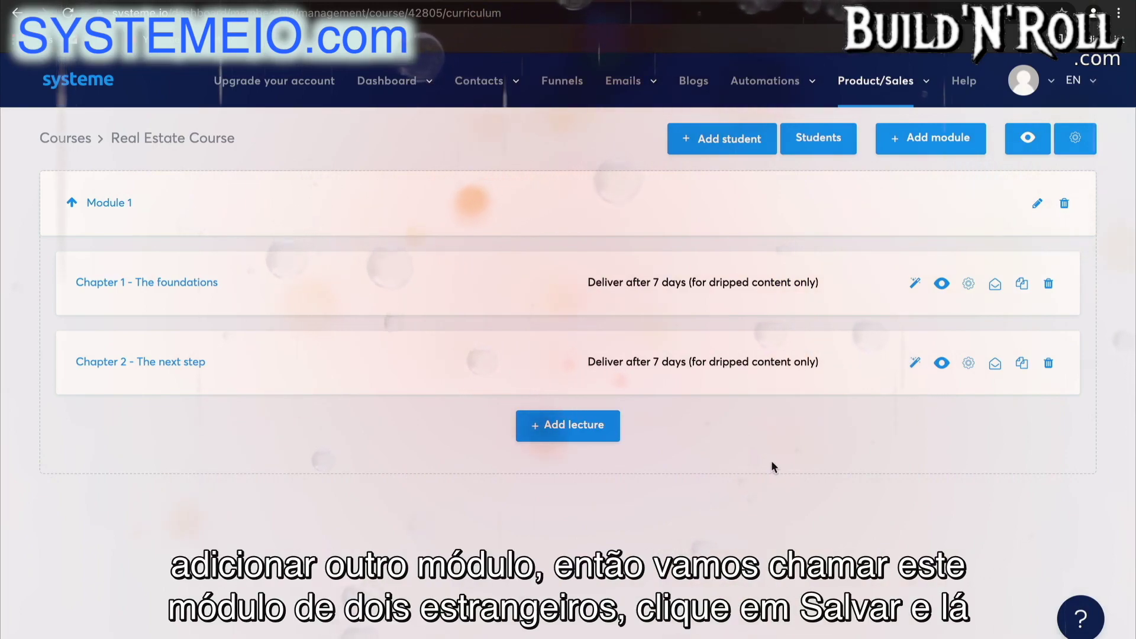
# Add a new module named "Module 2" to the Real Estate Course.
pyautogui.click(933, 137)
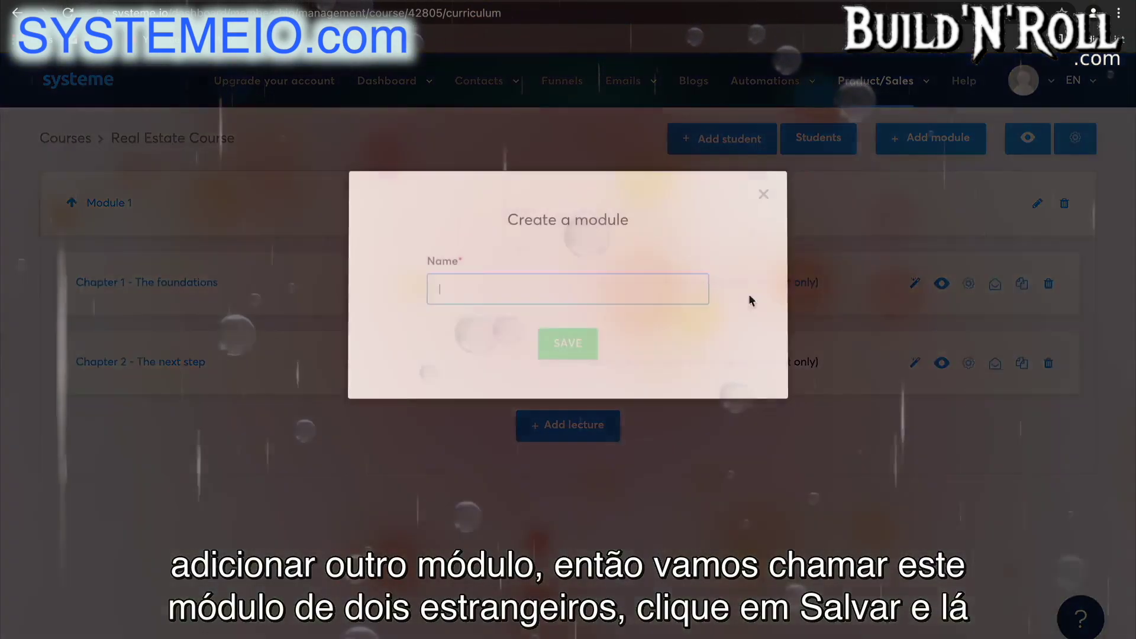
pyautogui.write('Mod')
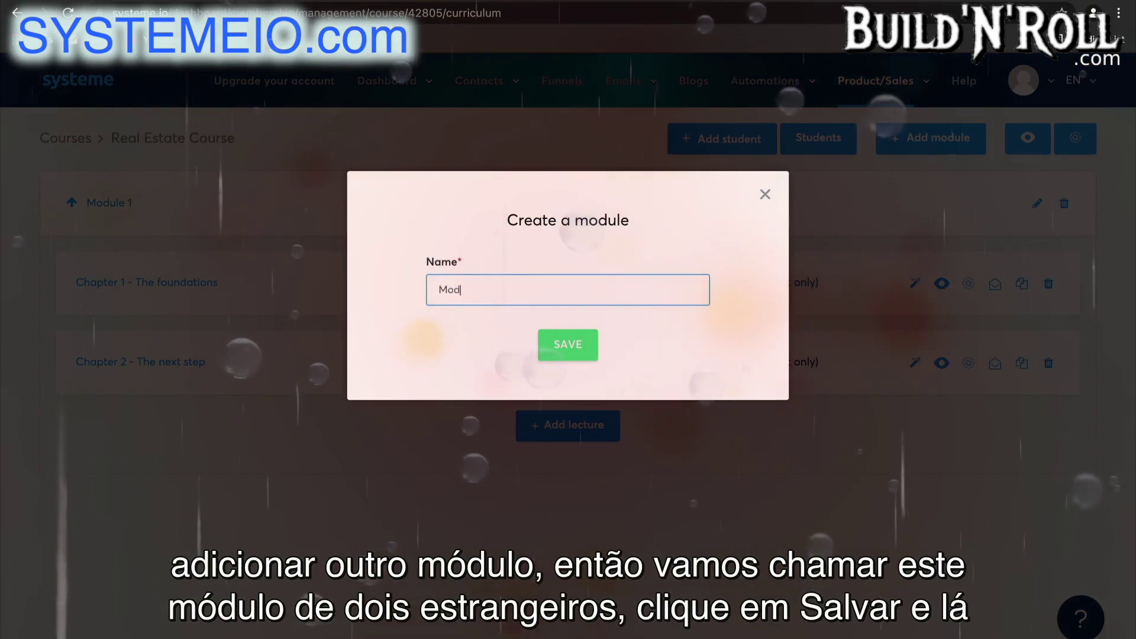
pyautogui.write('ule 2')
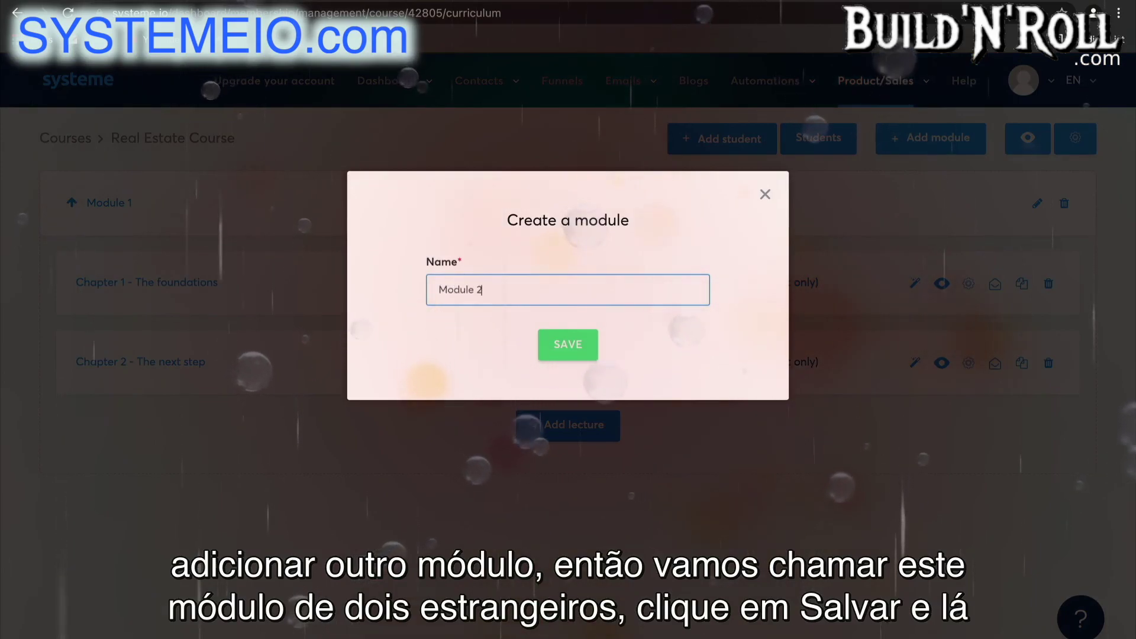
pyautogui.click(571, 346)
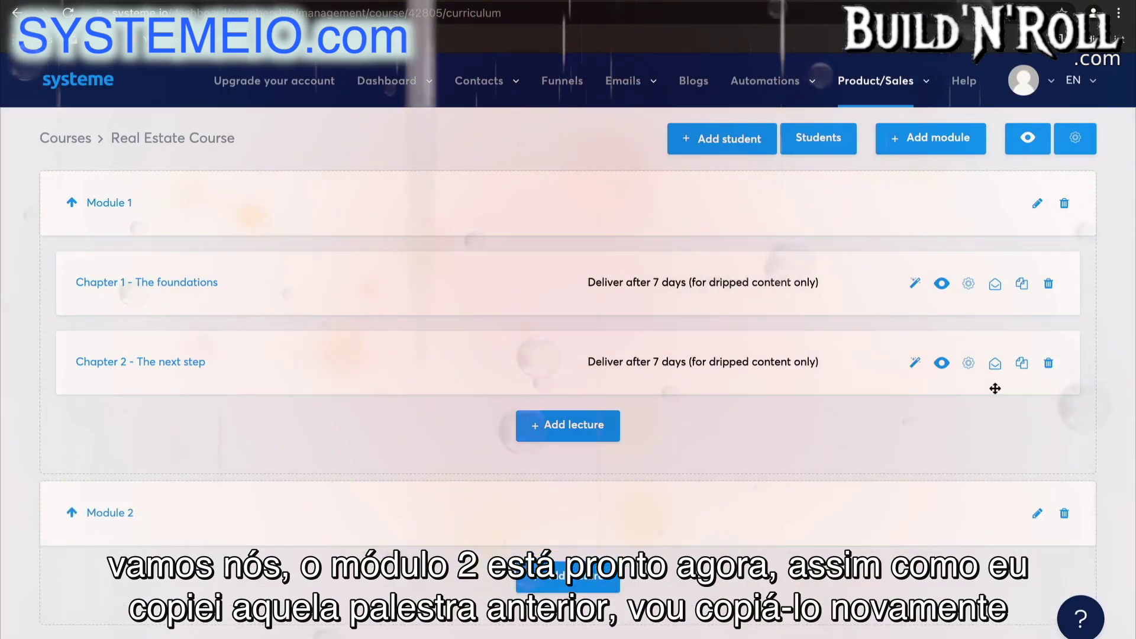
# Duplicate the "Chapter 2 - The next step" lecture and move the copy from Module 1 into Module 2.
pyautogui.click(1023, 365)
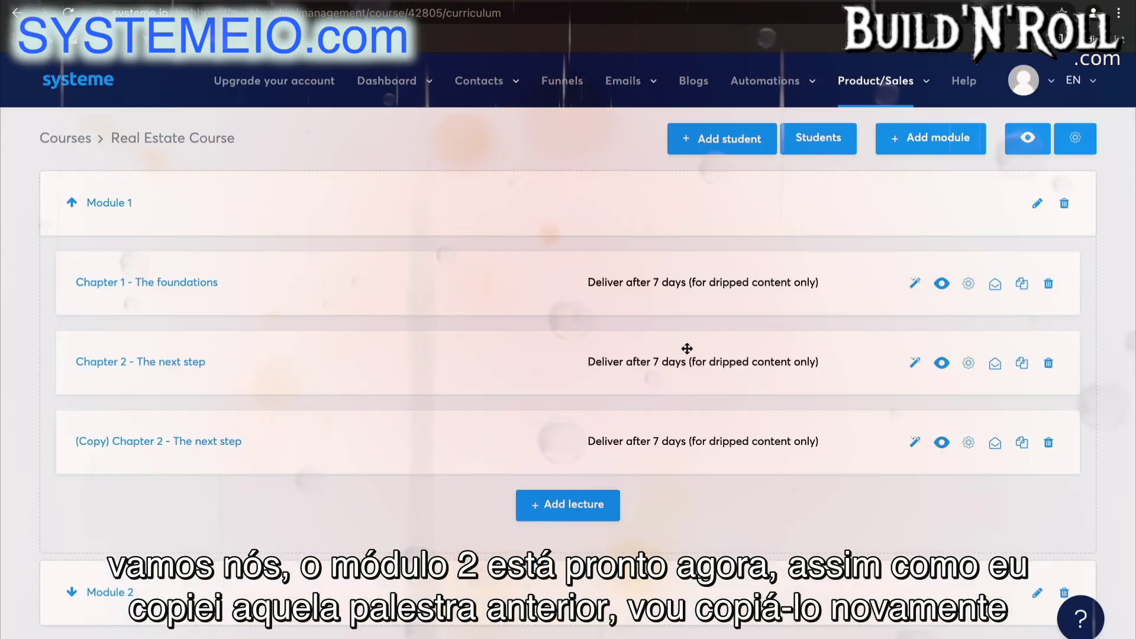
pyautogui.click(72, 591)
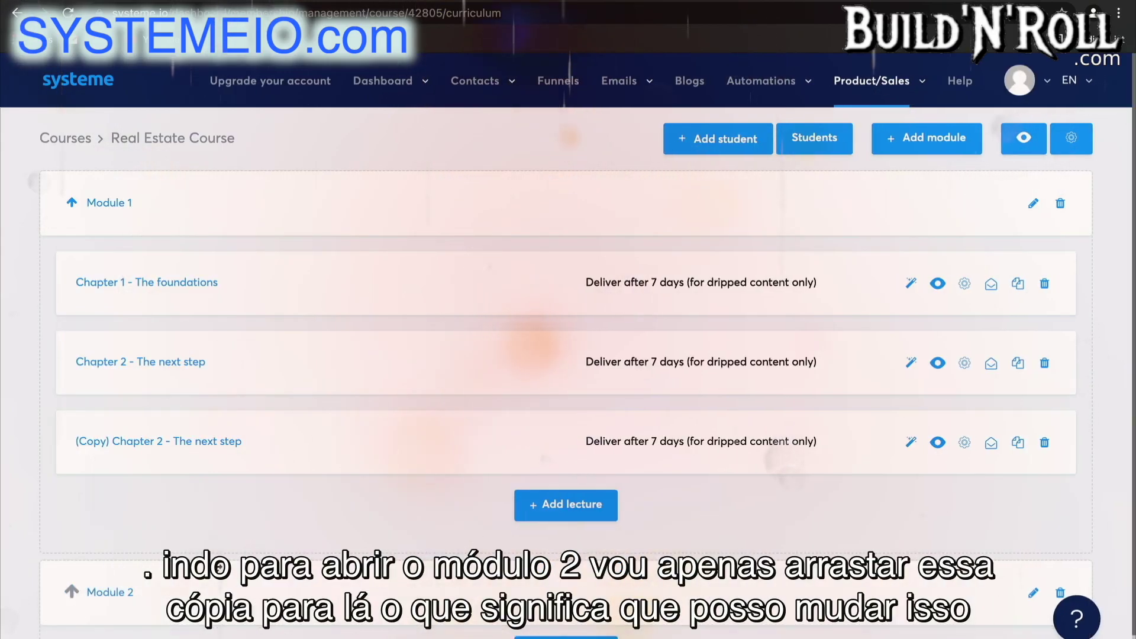
pyautogui.scroll(-1, 568, 355)
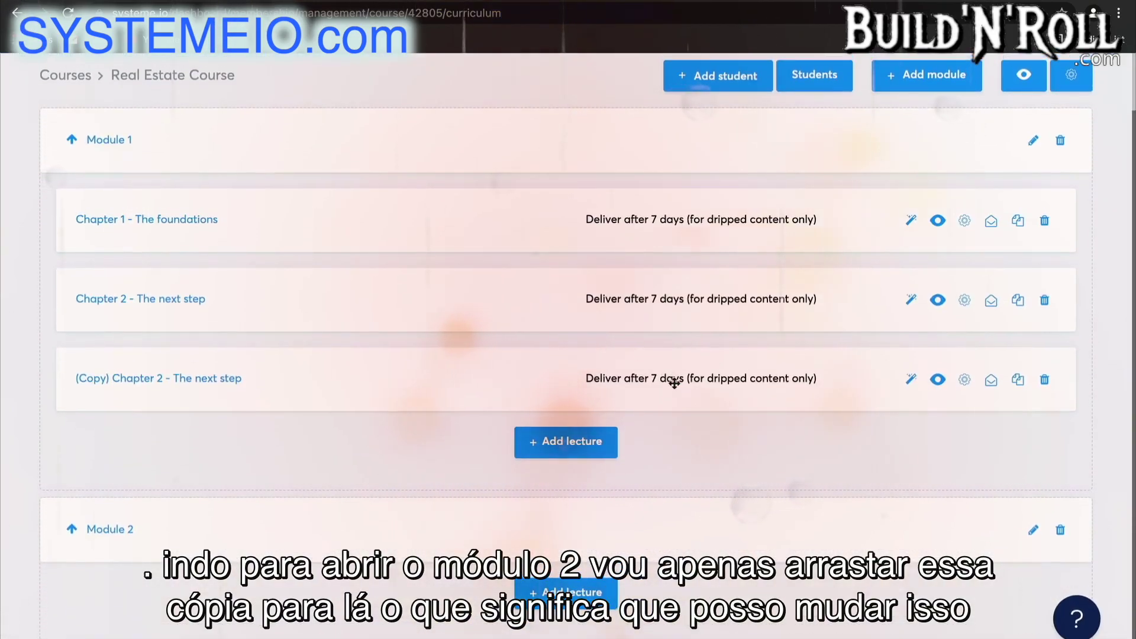
pyautogui.moveTo(674, 383); pyautogui.dragTo(671, 552)
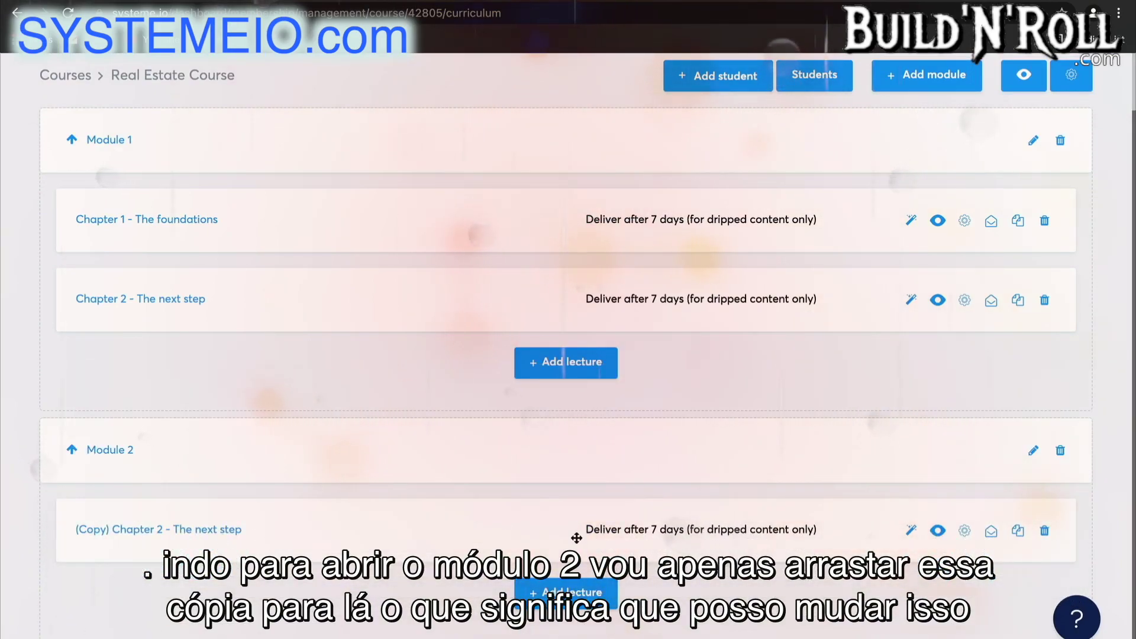
# View the copied lecture's name and delay settings, save them as they are, and expand Module 2.
pyautogui.click(966, 531)
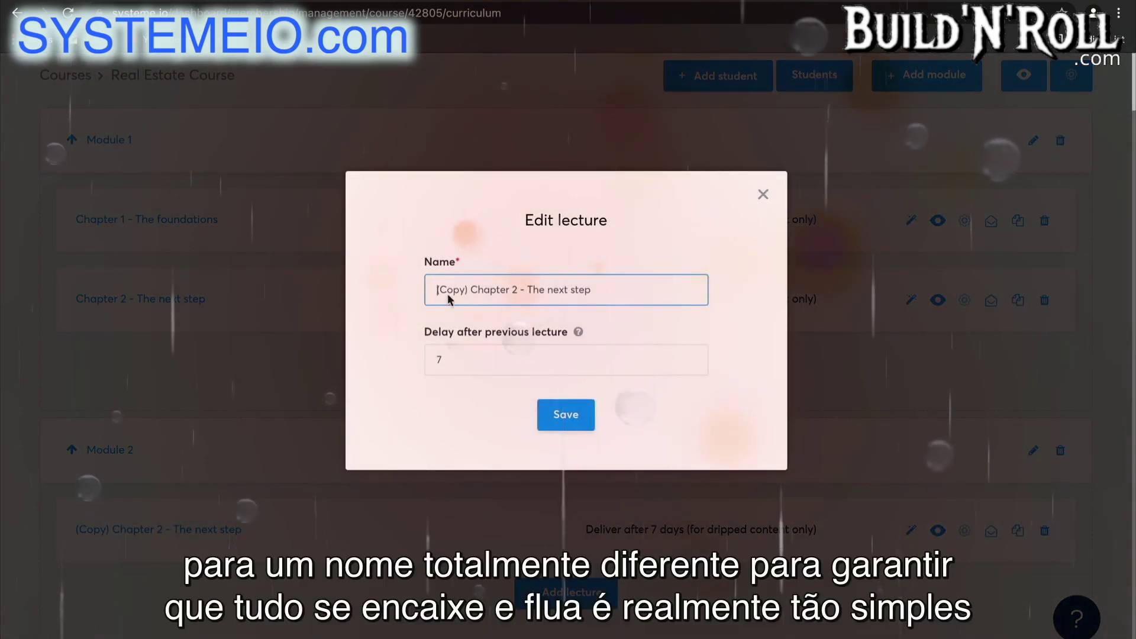
pyautogui.click(571, 421)
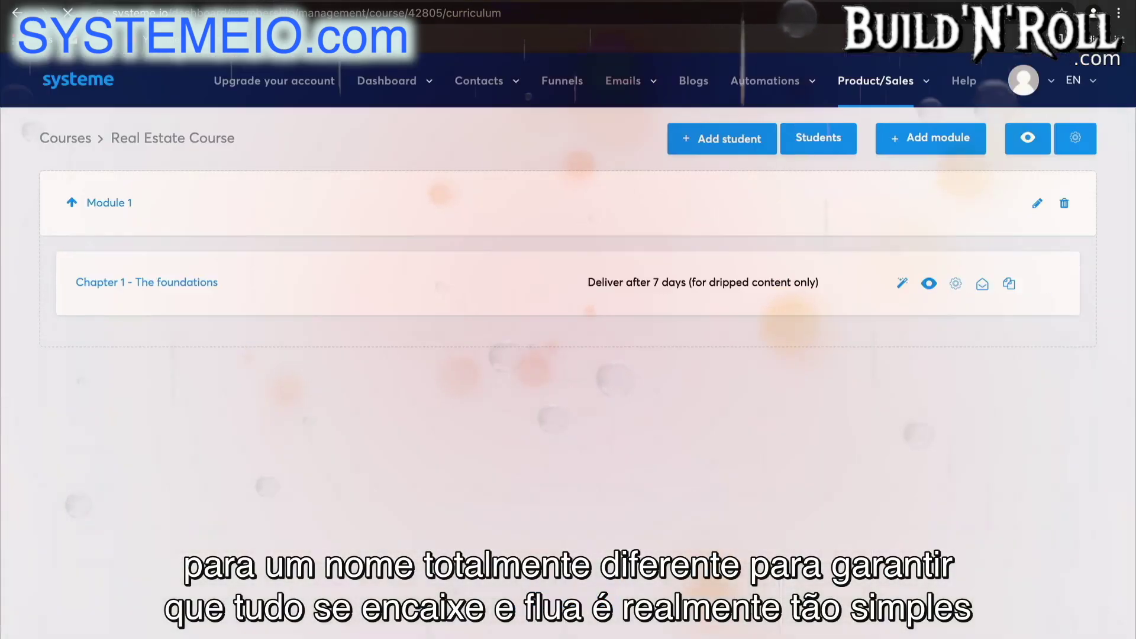
pyautogui.click(74, 512)
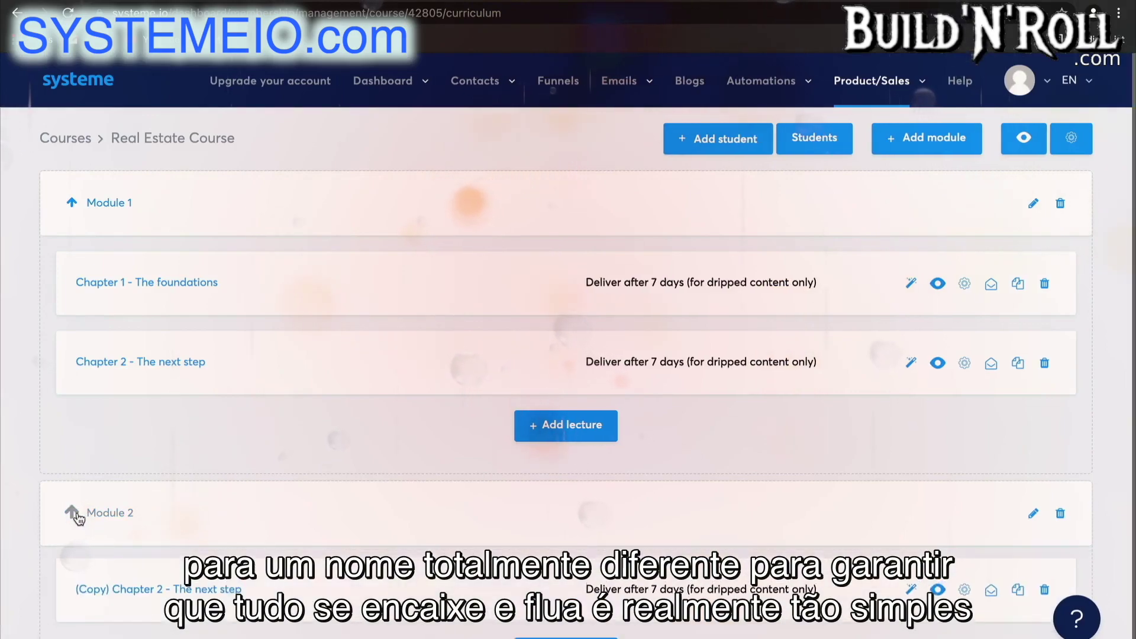